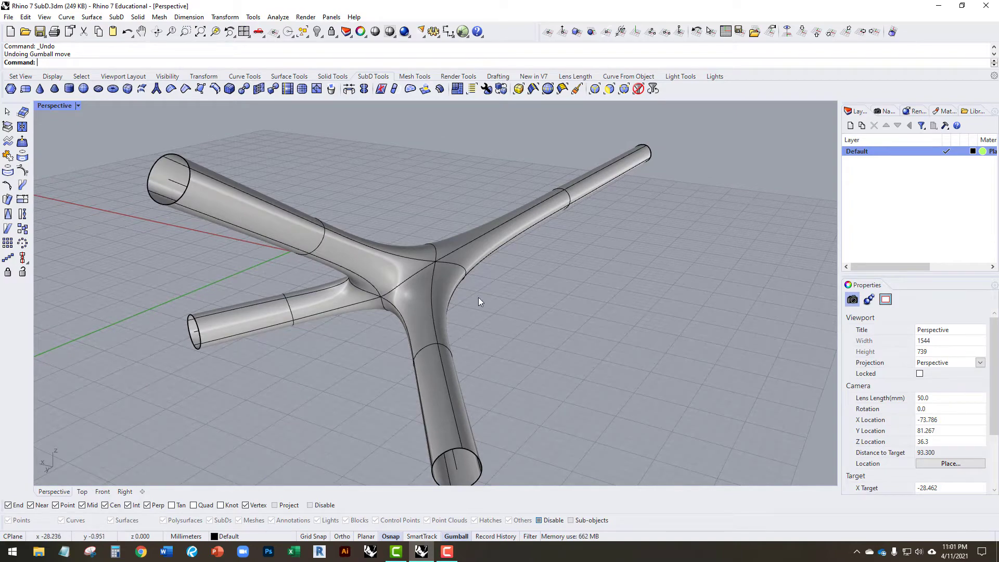
Examine the branching SubD pipe, its smooth junction and its open ends from several angles.
right_drag(478, 298, 415, 291)
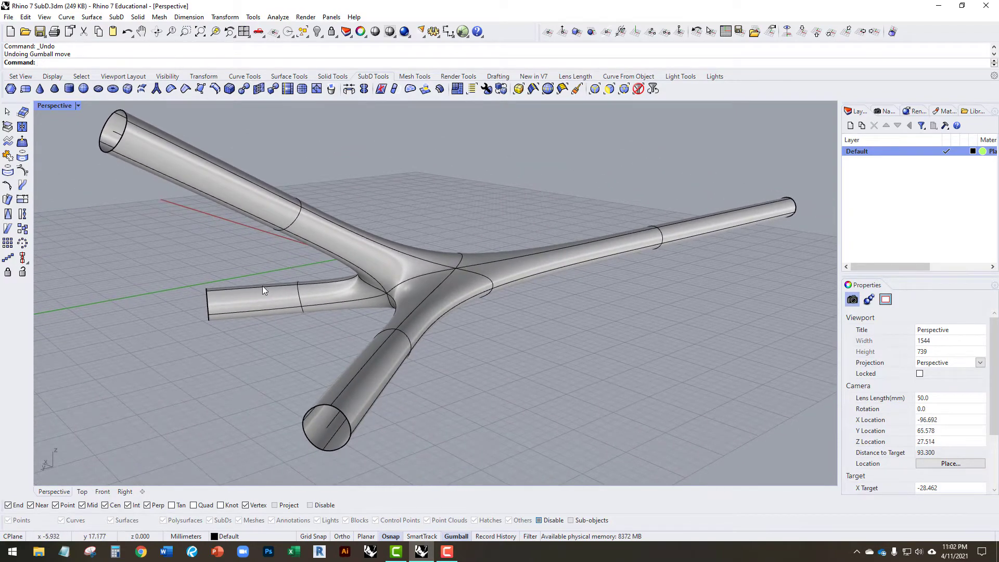
mouse_move(415, 279)
right_down()
mouse_move(419, 291)
mouse_move(475, 263)
mouse_move(468, 276)
mouse_move(486, 292)
mouse_move(420, 283)
right_up()
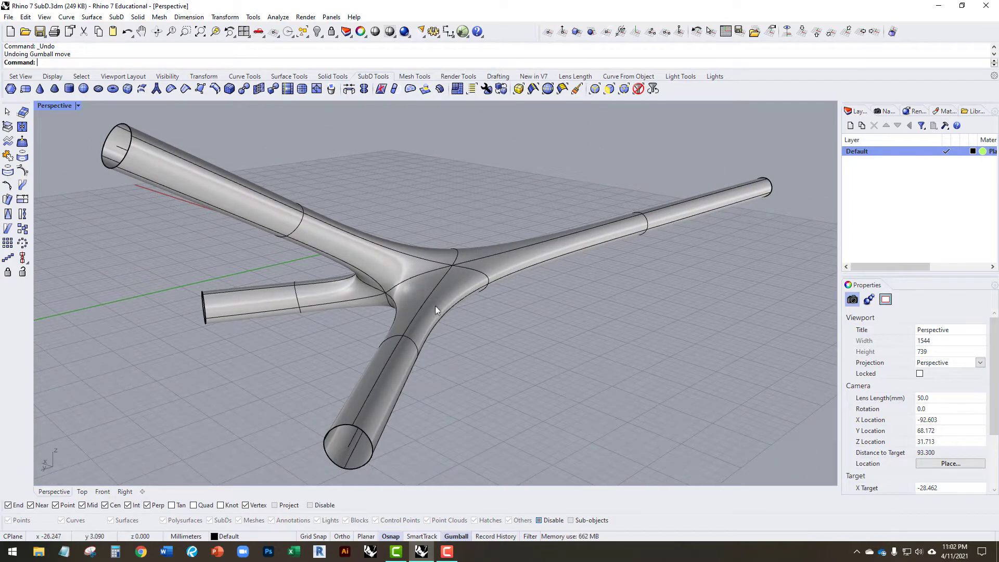
click(457, 283)
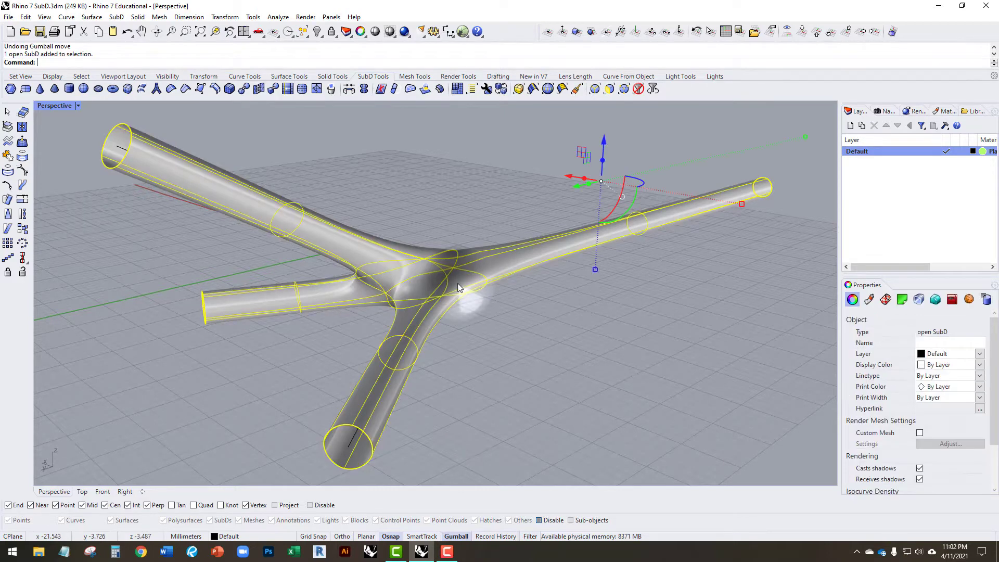
click(523, 316)
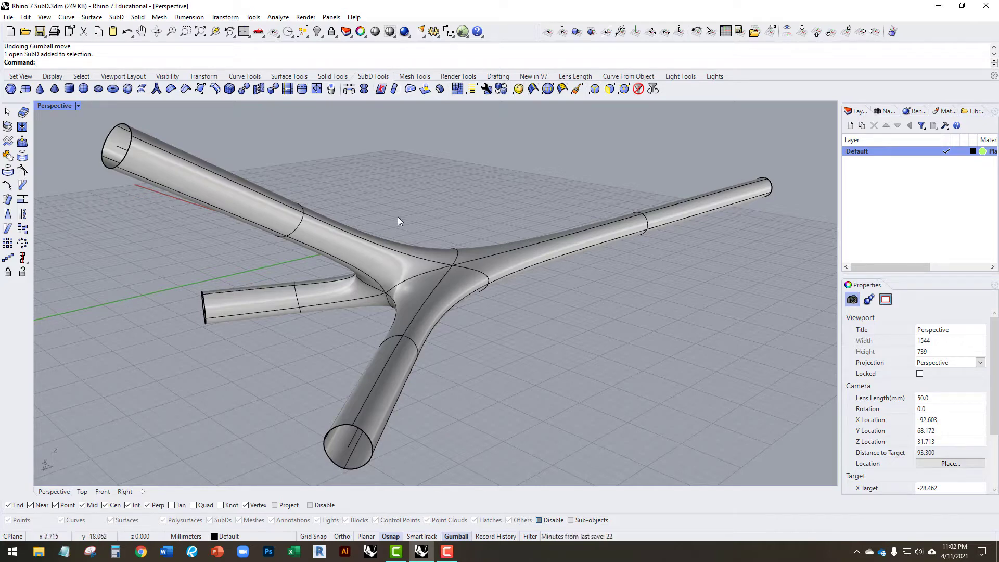
mouse_move(396, 245)
right_down()
mouse_move(399, 269)
mouse_move(398, 240)
right_up()
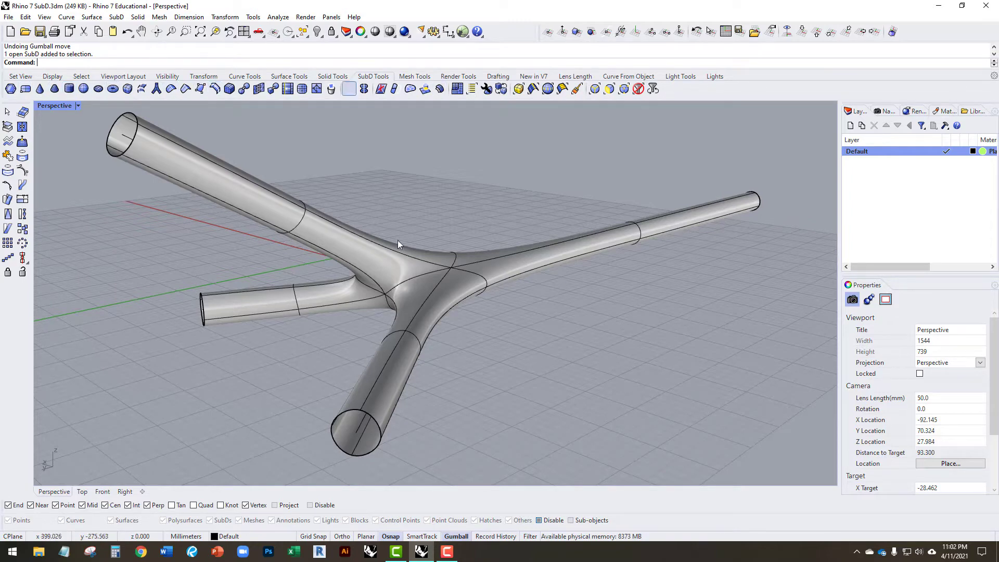
mouse_move(332, 198)
right_down()
mouse_move(361, 209)
mouse_move(333, 188)
mouse_move(329, 204)
right_up()
scroll(182, 146, down, 4)
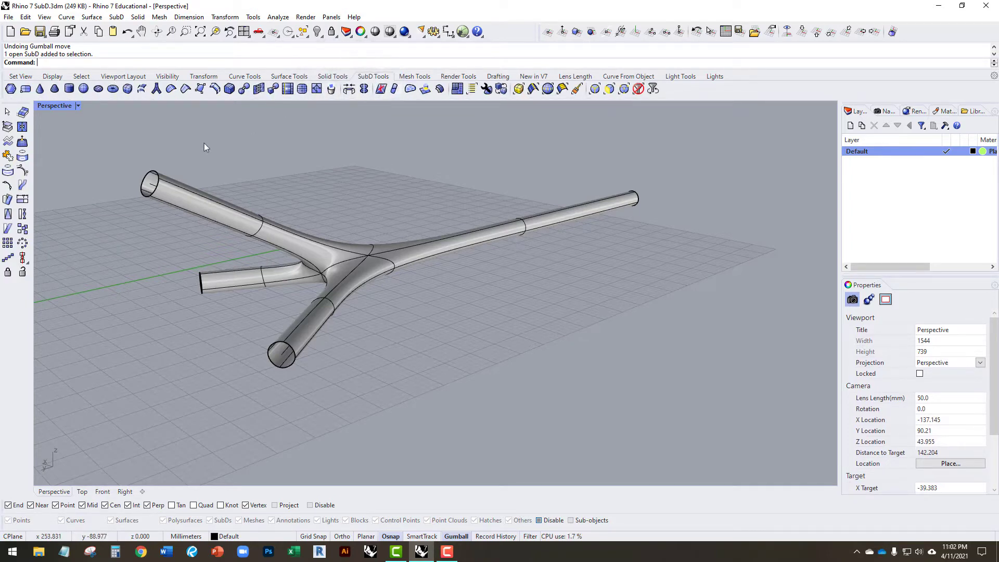
right_drag(204, 148, 218, 161)
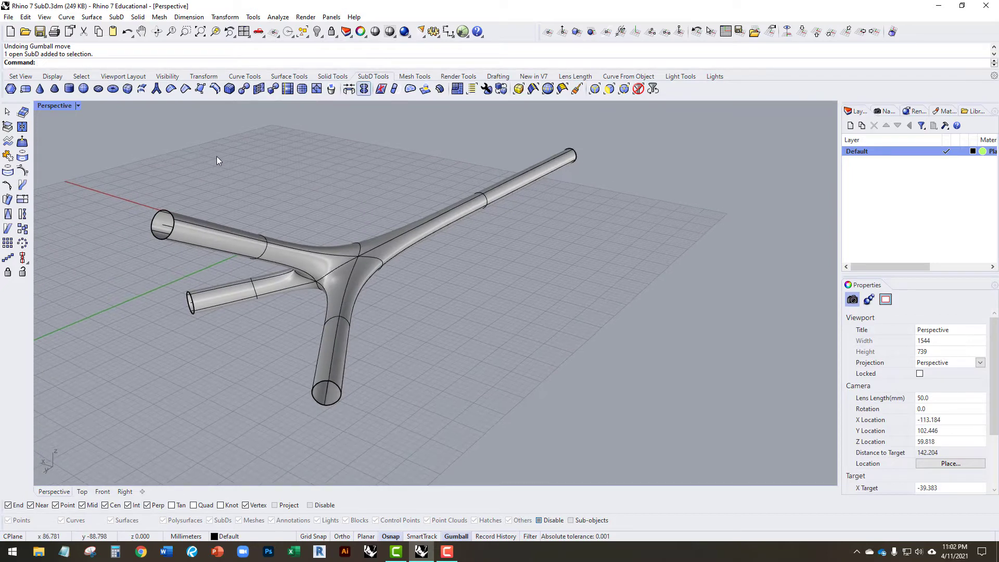
Create a rectangular SubD plane with an X count of 6 and Y count of 6 beside the branching pipe.
click(27, 91)
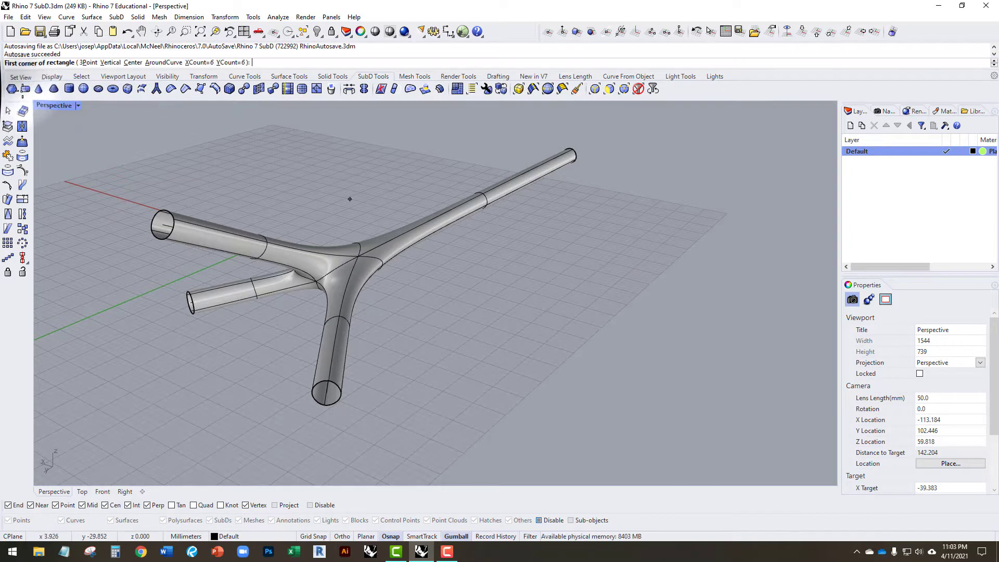
click(622, 235)
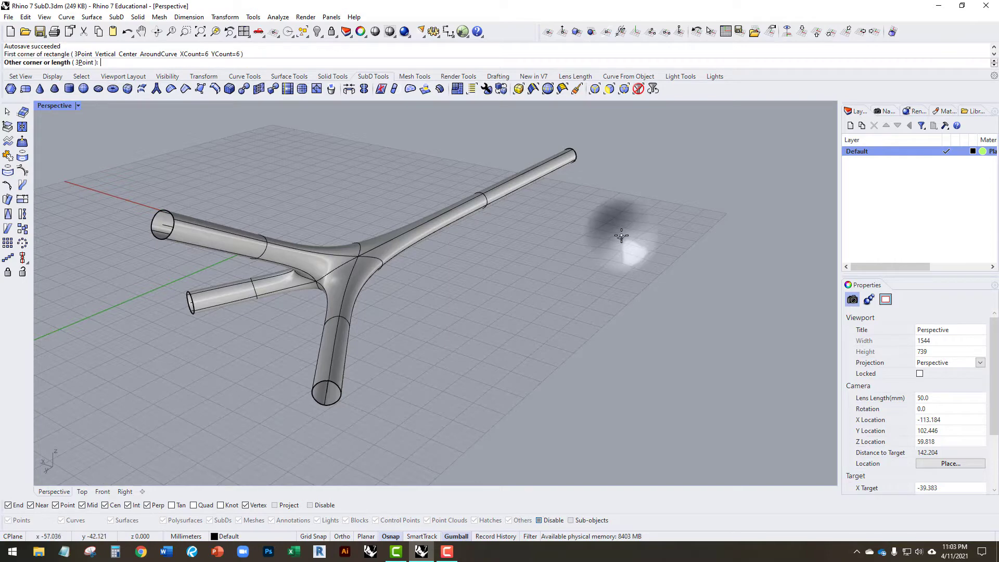
click(671, 429)
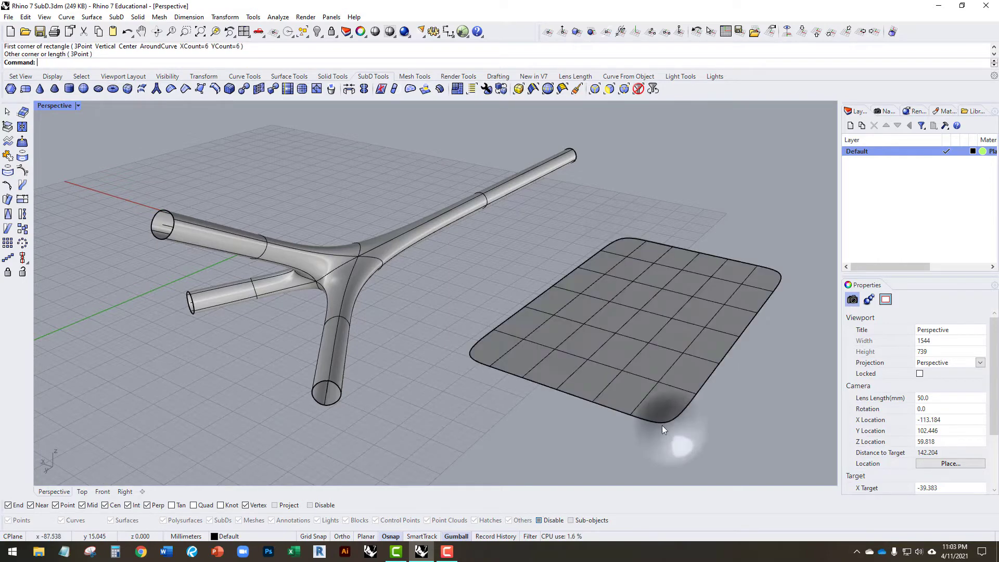
scroll(432, 328, down, 4)
scroll(515, 321, up, 5)
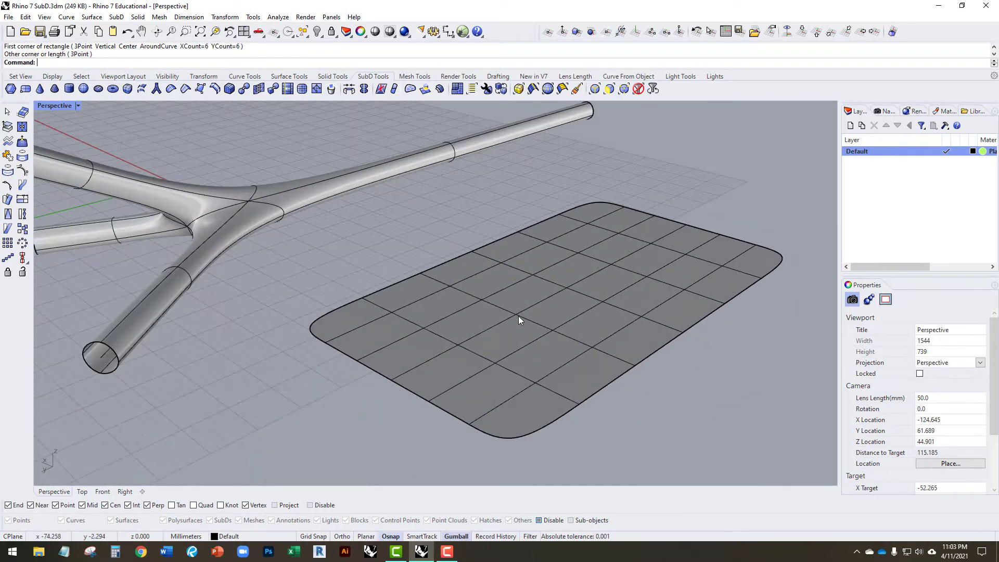
click(546, 309)
click(419, 227)
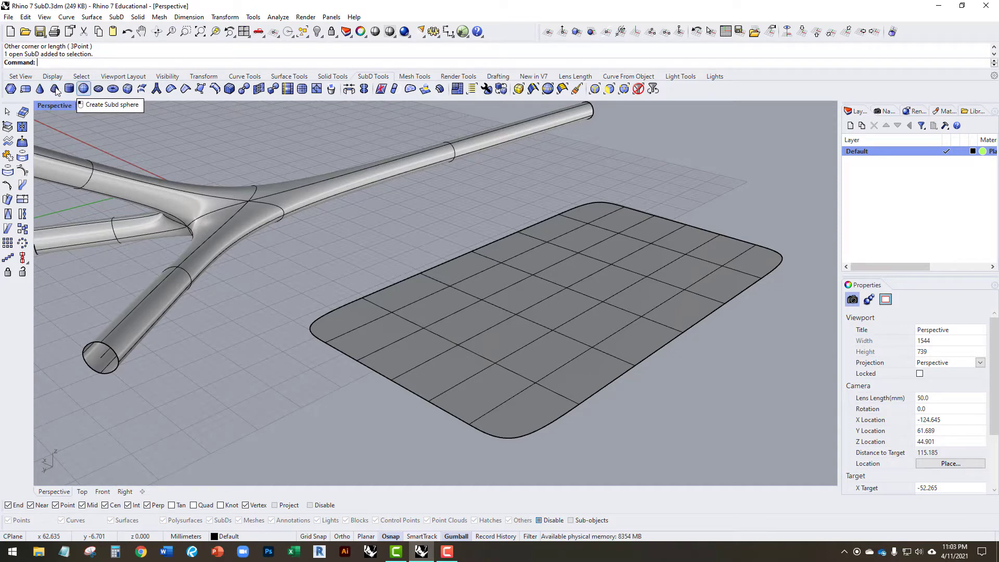
Create a SubD sphere with Quads style and 1 subdivision on the far side of the SubD plane.
click(82, 89)
scroll(549, 250, down, 5)
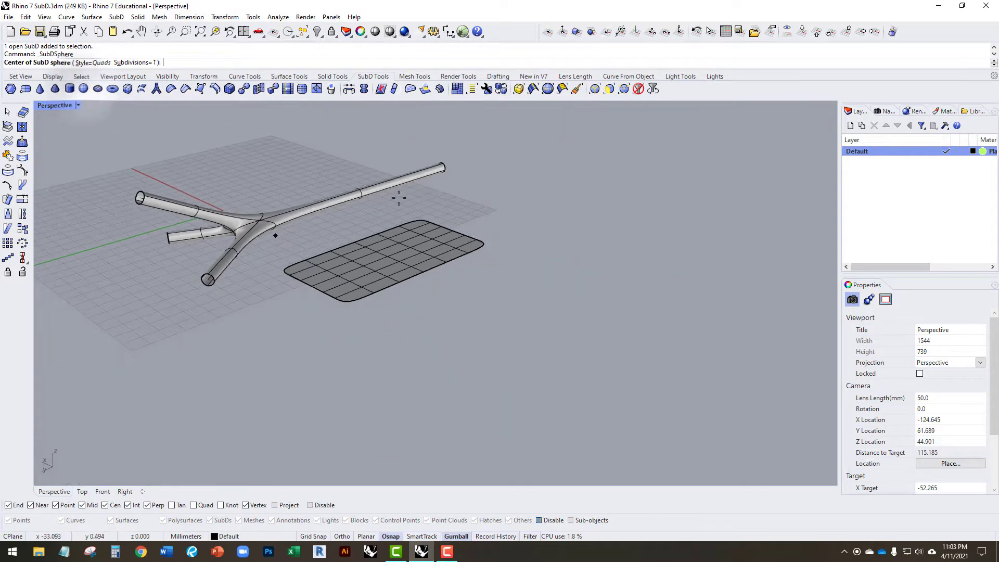
click(548, 250)
click(595, 295)
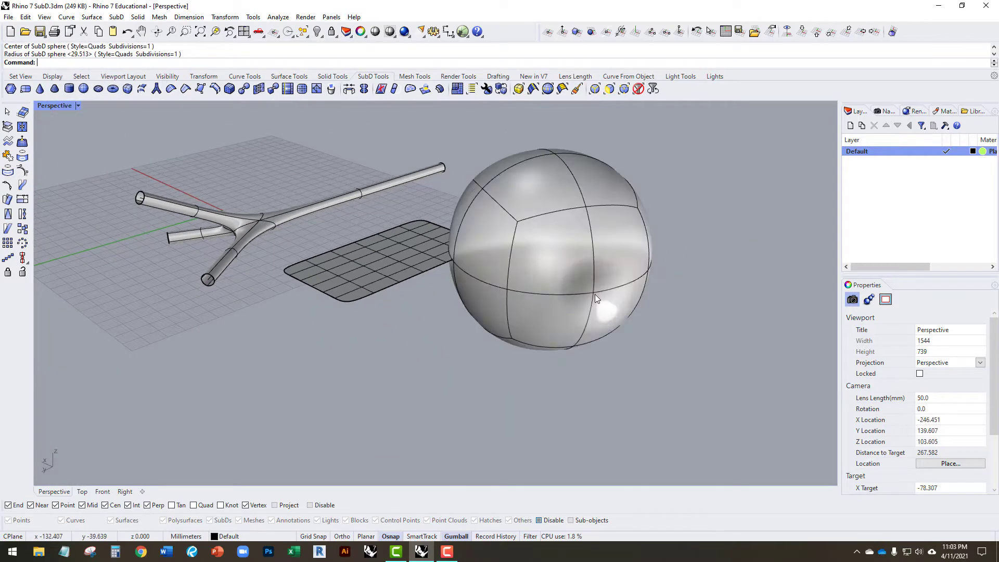
Move the SubD sphere along the X axis, away from the flat plane.
right_drag(546, 237, 451, 299)
click(539, 299)
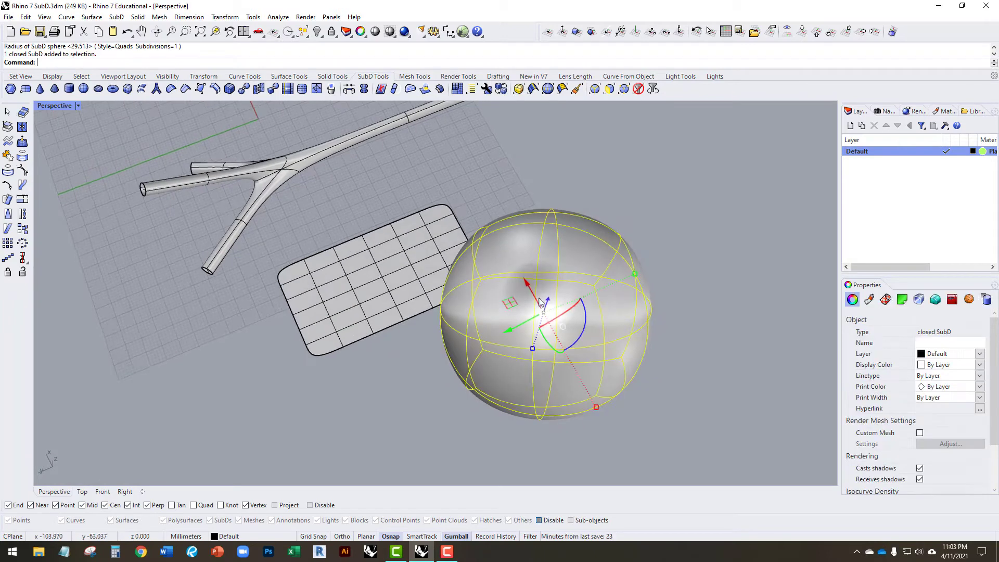
drag(528, 284, 552, 315)
click(510, 224)
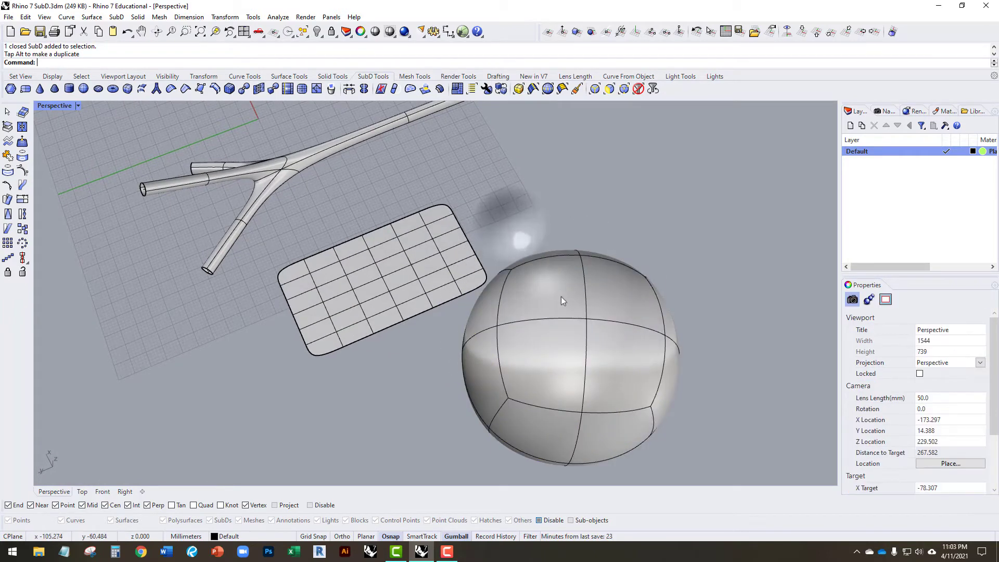
Try reshaping the SubD sphere by pulling one of its side faces outward, and undo the move.
right_drag(561, 296, 585, 225)
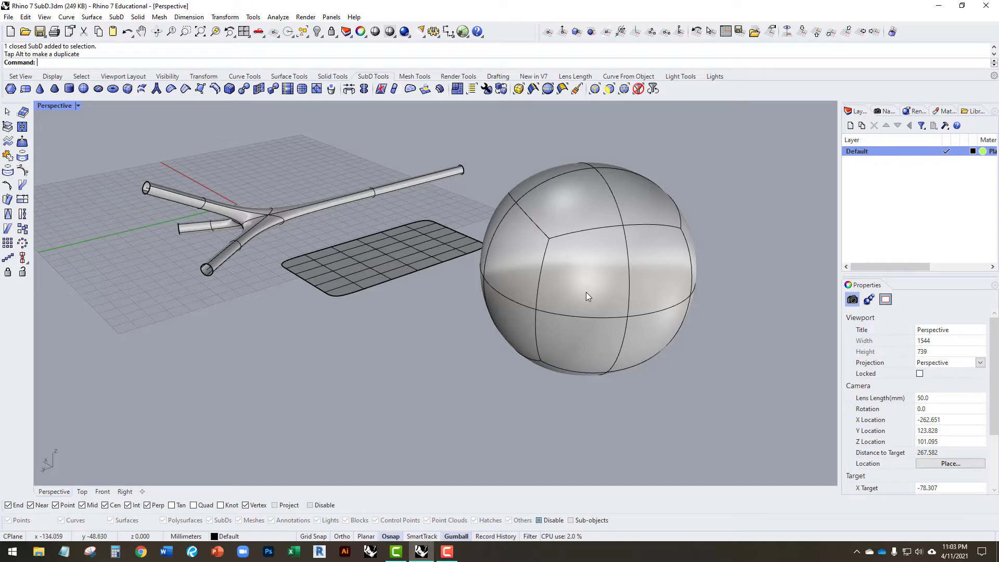
right_drag(551, 263, 523, 276)
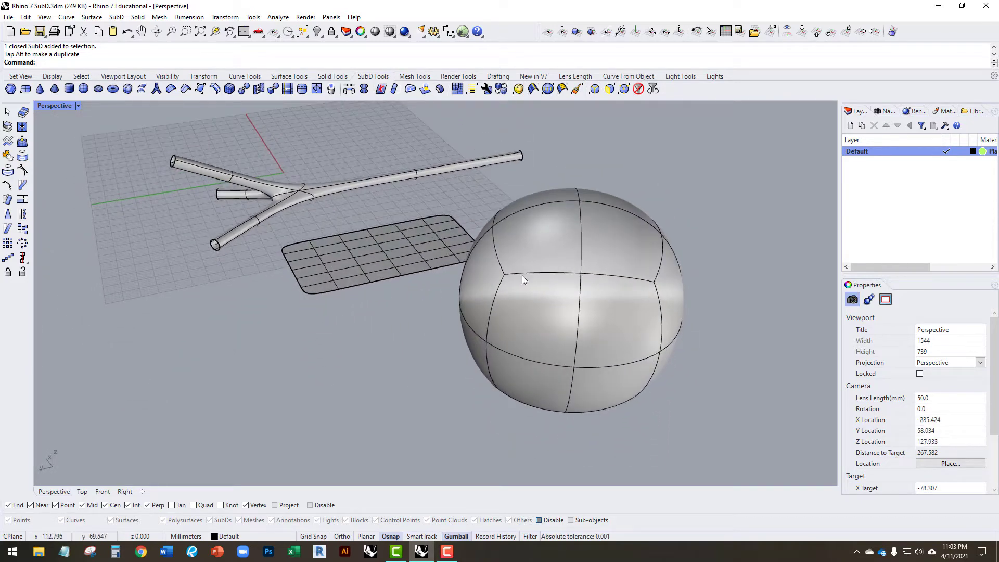
scroll(565, 273, up, 2)
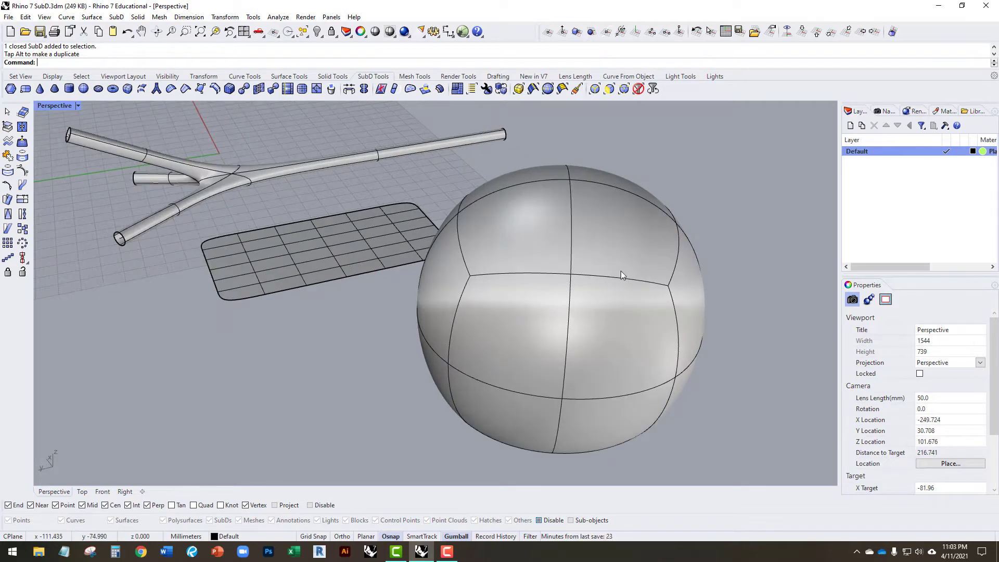
right_drag(620, 270, 661, 265)
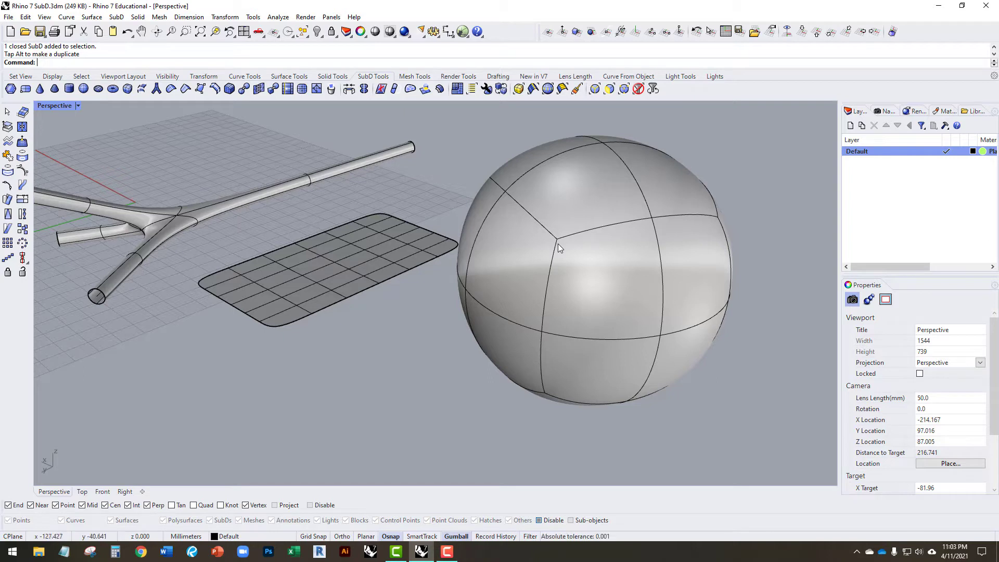
ctrl+shift+click(596, 275)
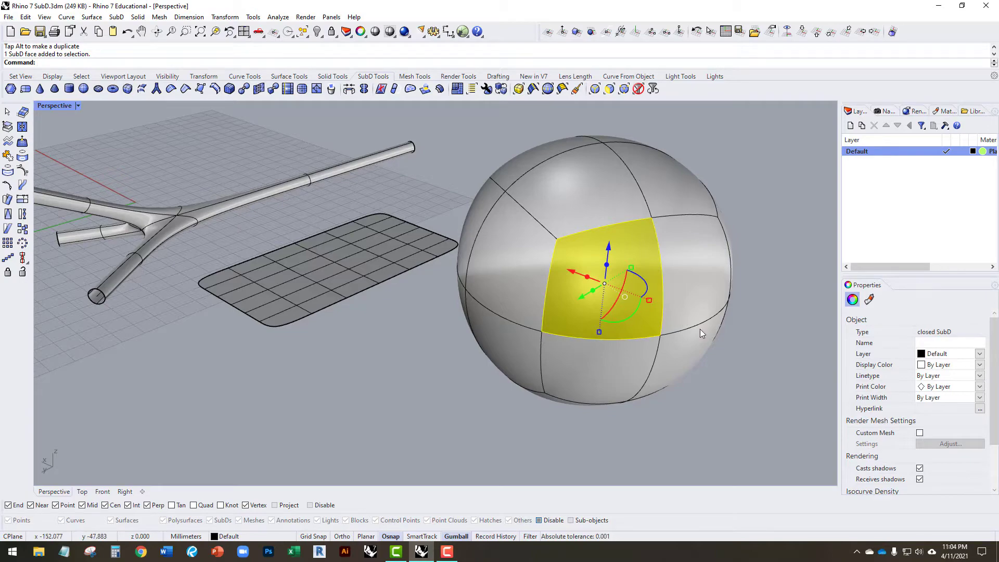
mouse_move(701, 329)
right_down()
mouse_move(749, 374)
mouse_move(712, 342)
right_up()
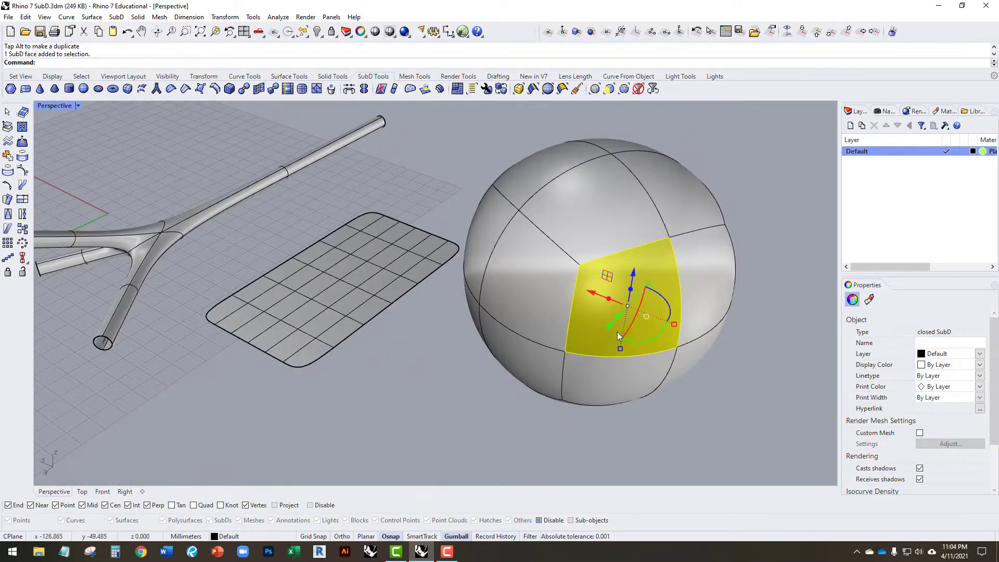
right_drag(618, 332, 610, 385)
drag(610, 385, 547, 435)
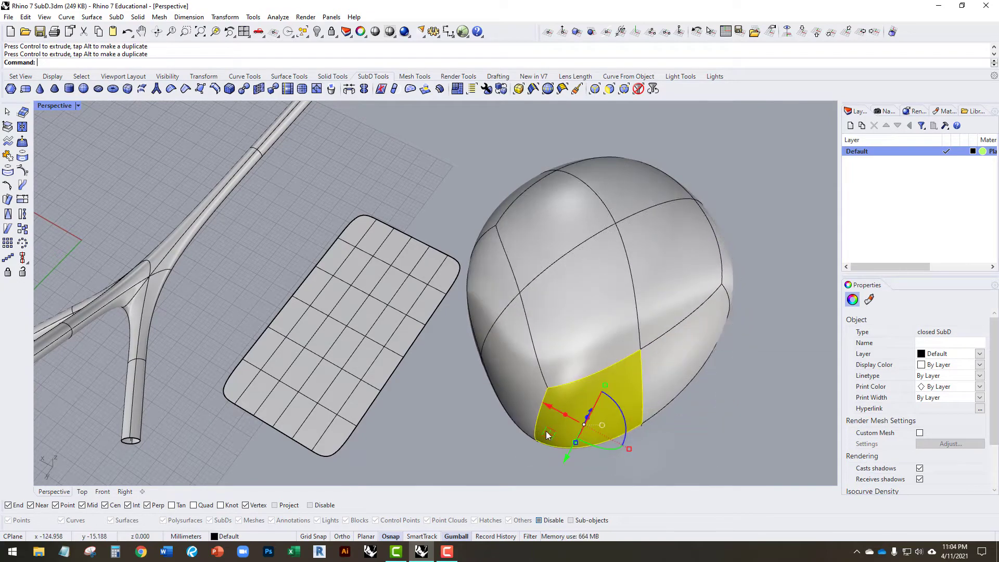
key(ctrl+z)
click(728, 403)
right_drag(728, 404, 643, 320)
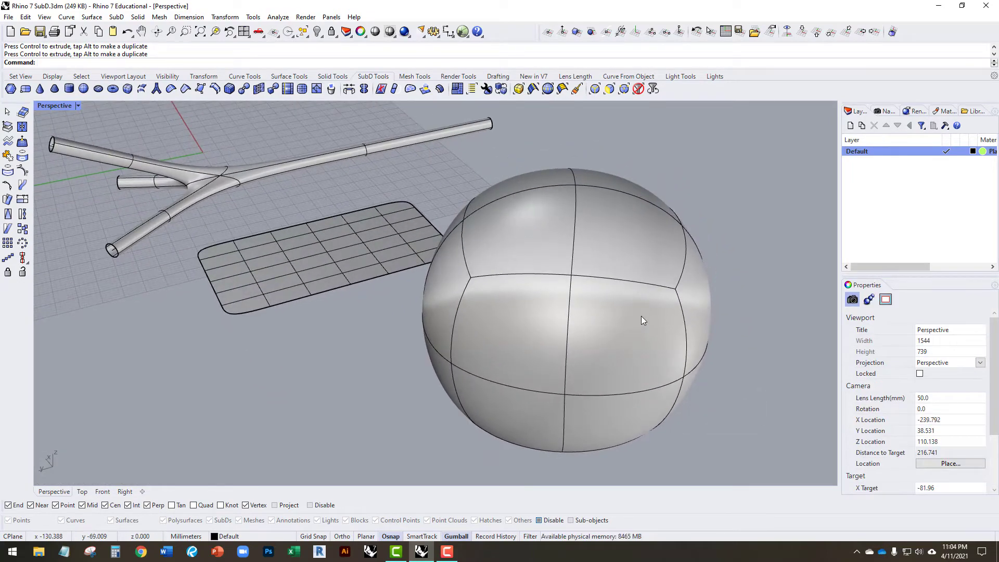
Pull one three-edge corner vertex of the SubD sphere outward and upward to form a rounded peak.
ctrl+shift+click(676, 289)
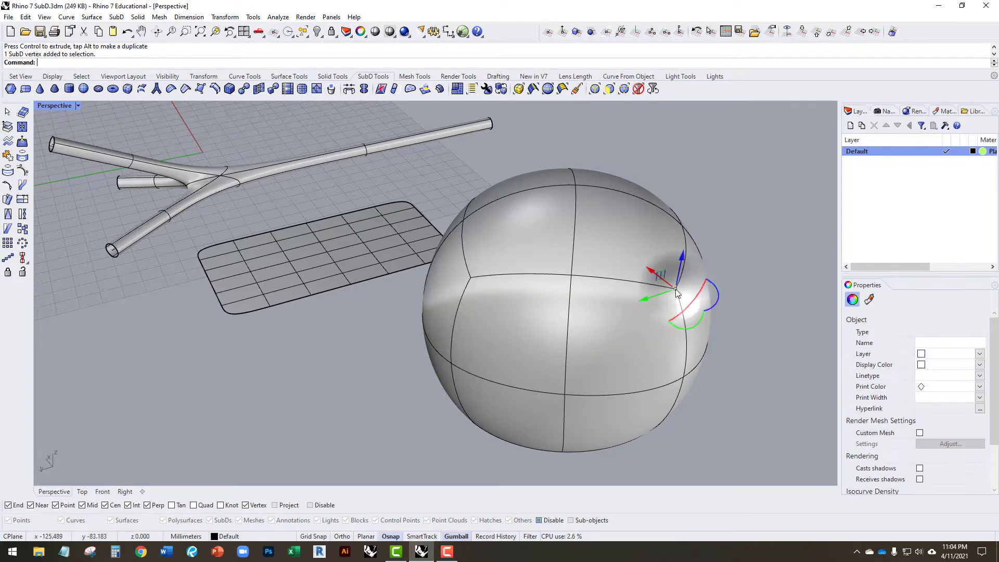
drag(675, 289, 709, 324)
right_drag(710, 324, 758, 302)
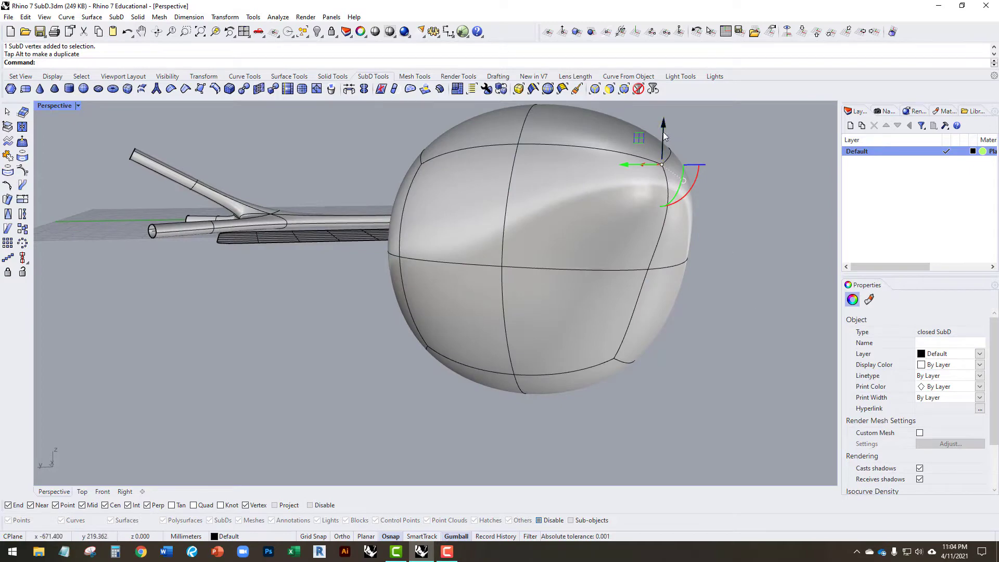
drag(664, 136, 661, 111)
right_drag(661, 111, 628, 235)
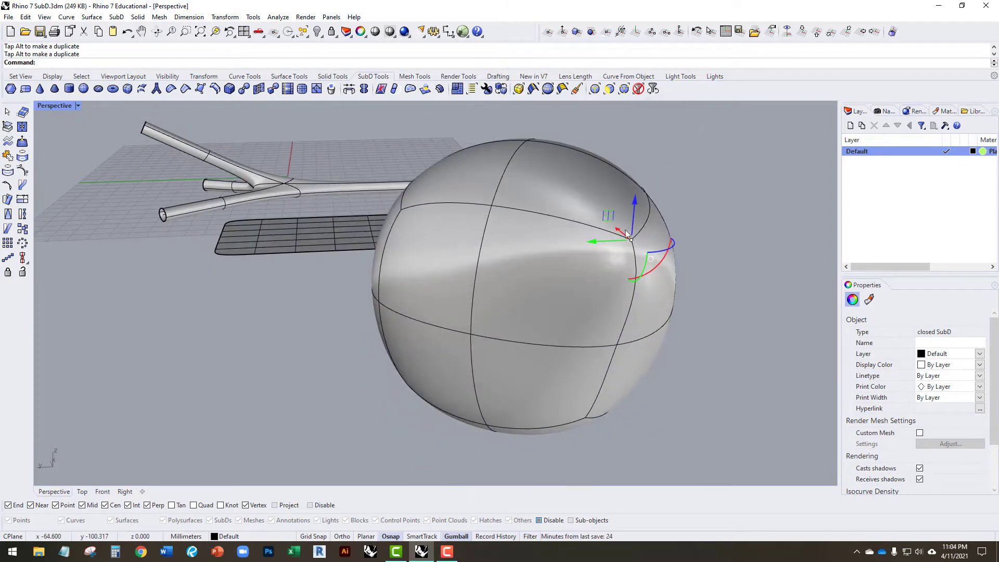
drag(629, 234, 645, 124)
right_drag(564, 249, 588, 286)
click(714, 205)
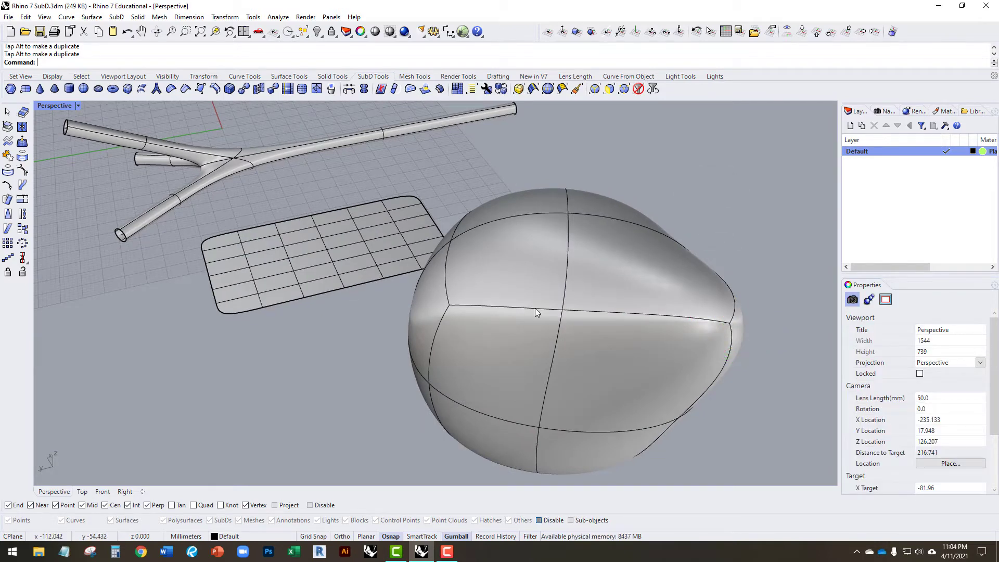
Shift the seam edge opposite the raised peak downward and pull it outward along the Y axis.
ctrl+shift+drag(535, 309, 458, 344)
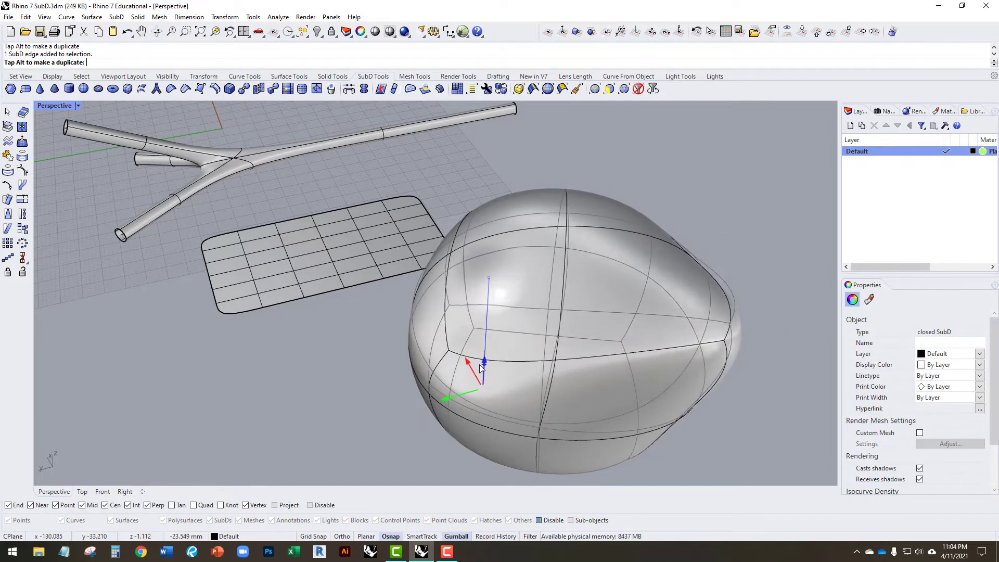
right_drag(458, 344, 442, 323)
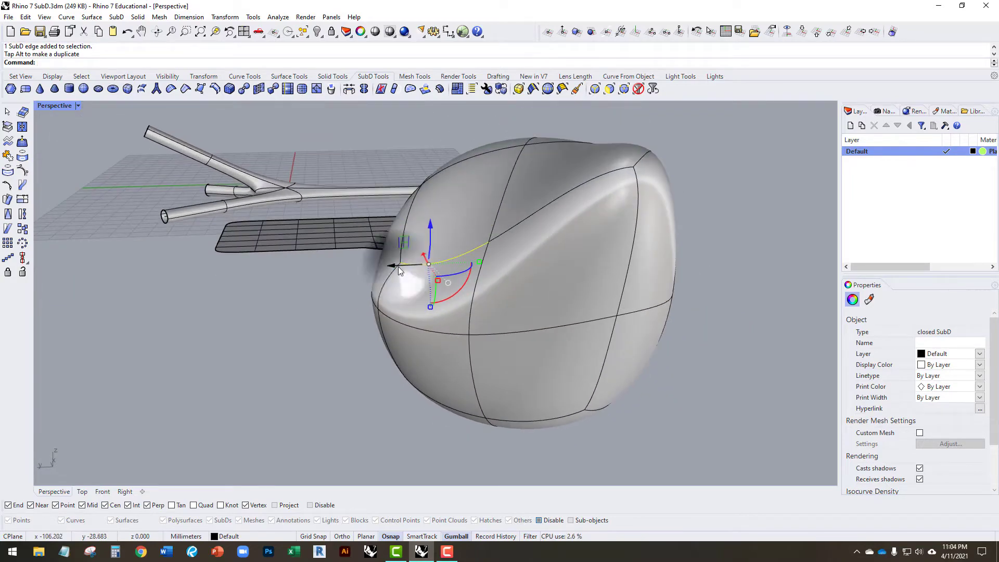
drag(398, 266, 263, 271)
mouse_move(301, 343)
right_down()
mouse_move(322, 339)
mouse_move(306, 352)
right_up()
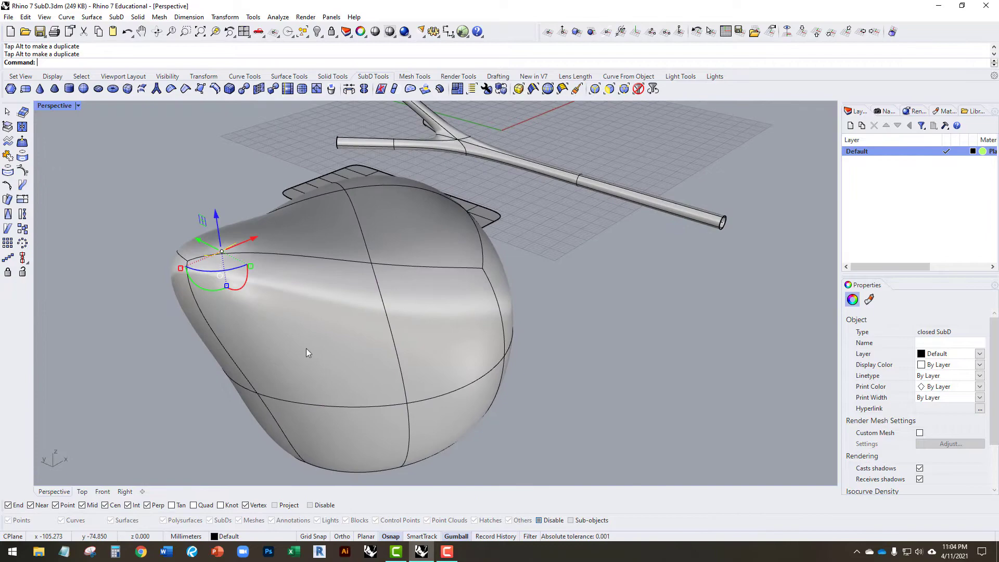
click(560, 322)
Pull a vertical edge on the lower half of the deformed sphere, below the raised peak, to bulge that side outward.
right_drag(471, 310, 620, 375)
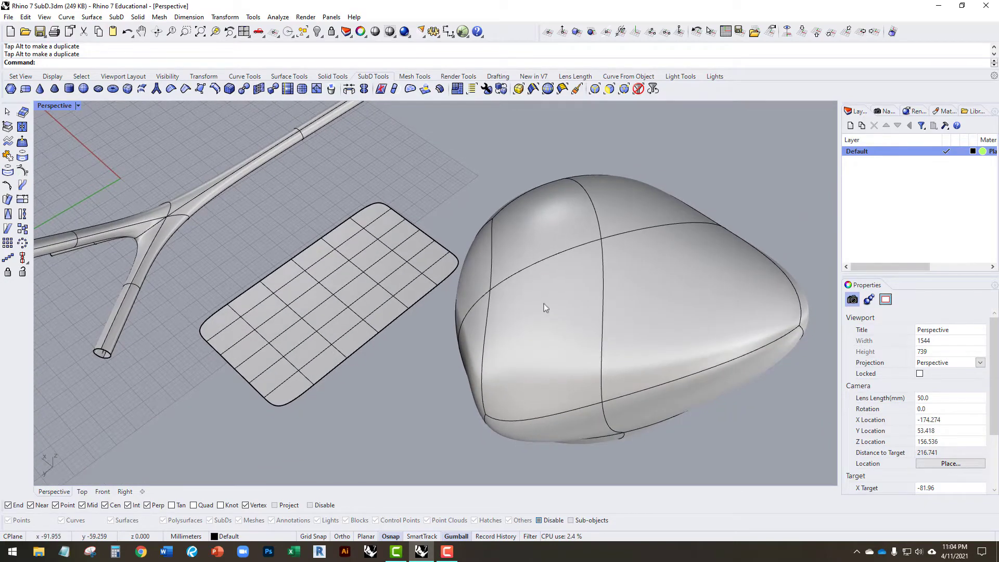
right_drag(527, 287, 470, 227)
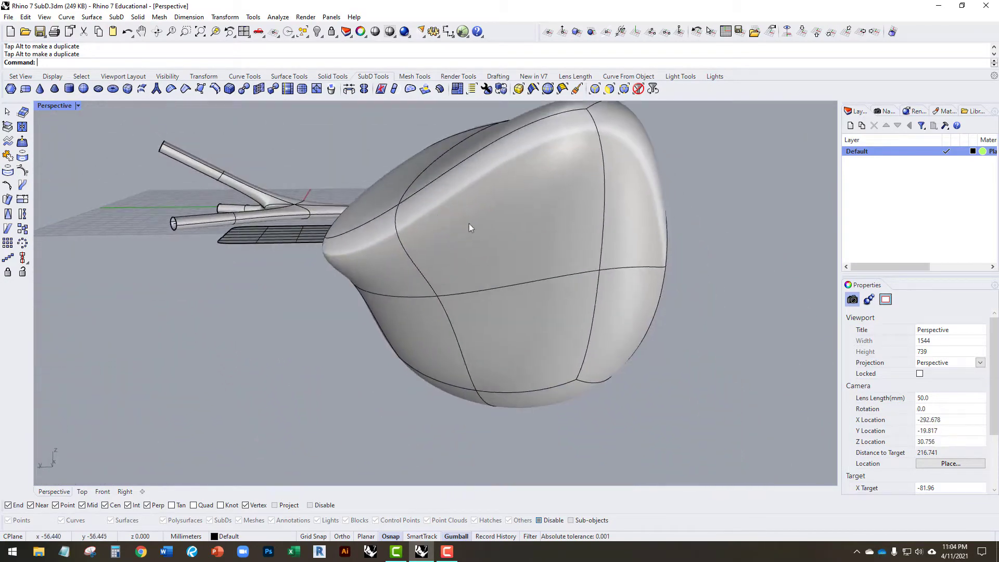
ctrl+shift+click(599, 289)
right_drag(596, 321, 623, 383)
drag(623, 383, 696, 422)
click(413, 428)
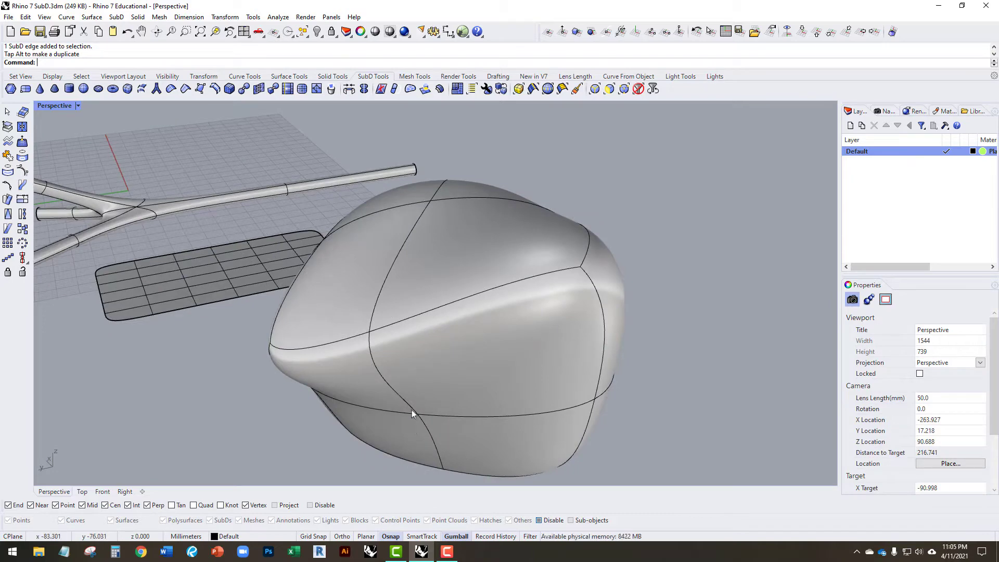
right_drag(401, 263, 411, 273)
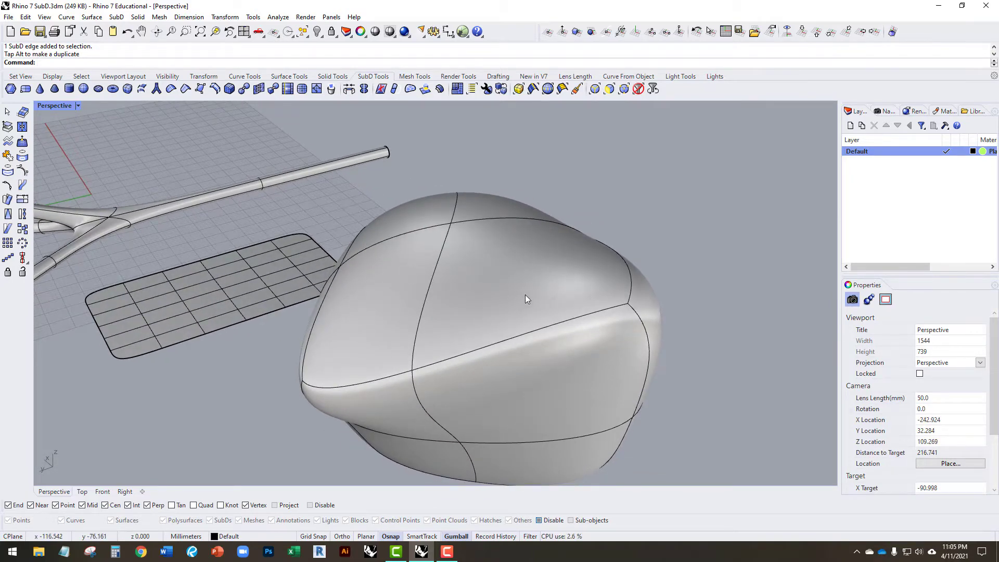
Restrict selection to SubD edges and shift the crease edge running up to the deformed sphere's peak downward.
right_drag(526, 295, 529, 262)
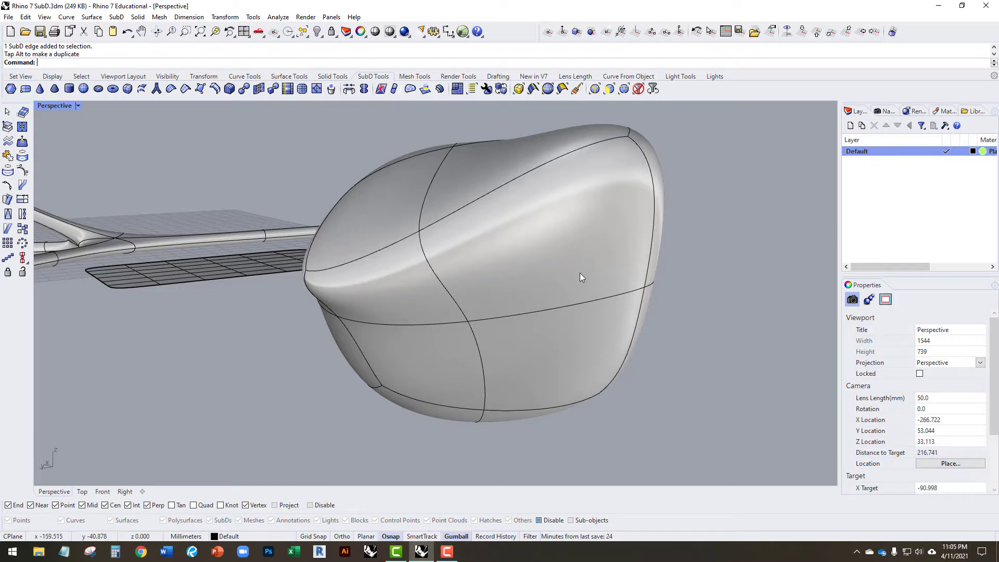
right_drag(580, 273, 592, 293)
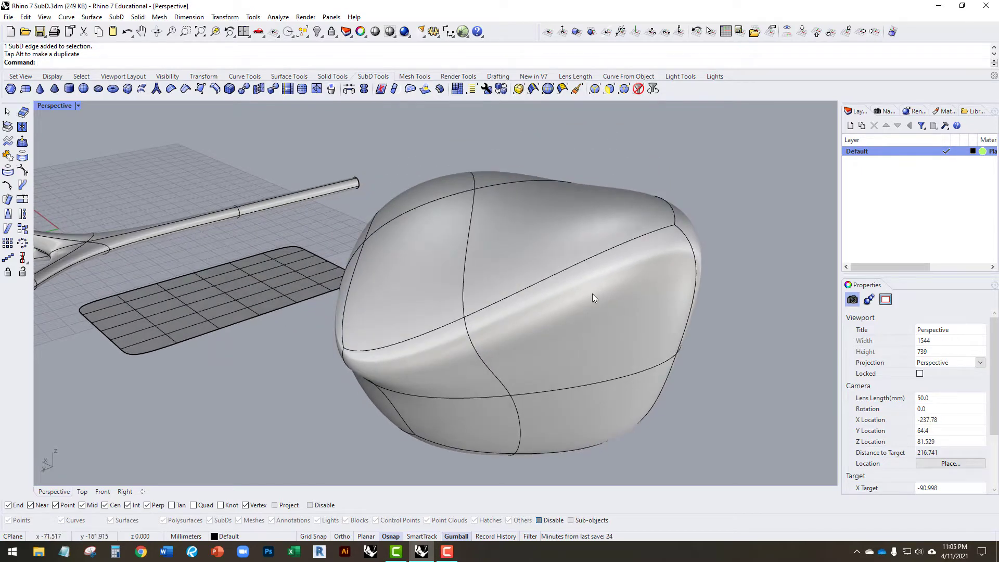
click(594, 91)
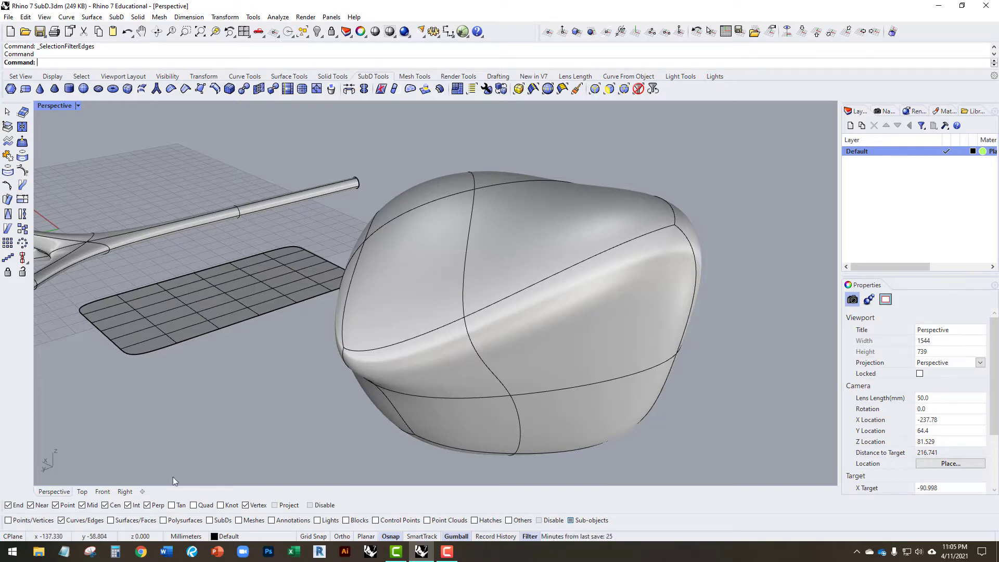
click(551, 275)
drag(598, 265, 597, 297)
right_drag(598, 298, 322, 312)
Try the edge-only filter by picking individual edges on the other SubD objects, including the branching pipe, and clear the selection.
click(219, 275)
click(237, 203)
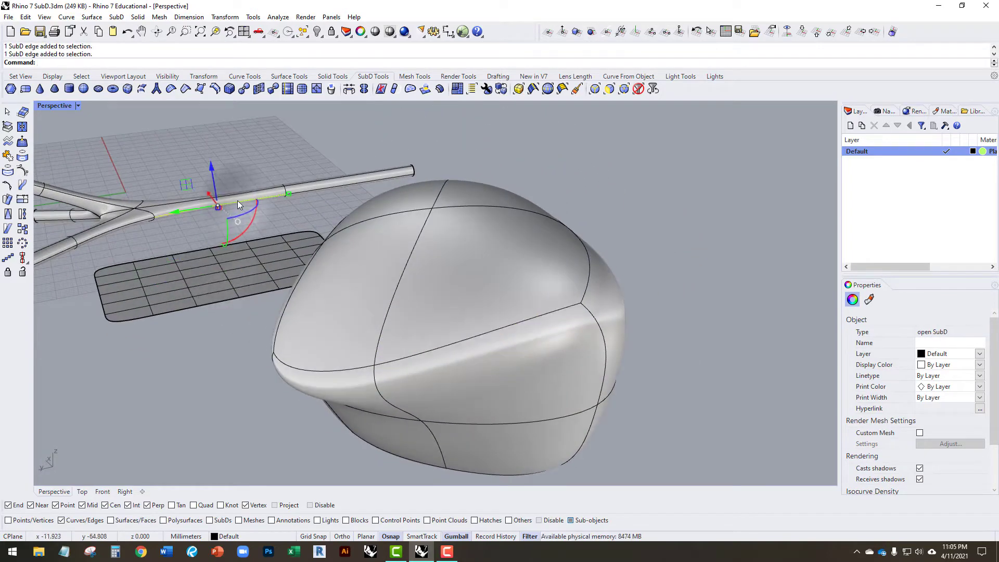
click(505, 332)
click(624, 184)
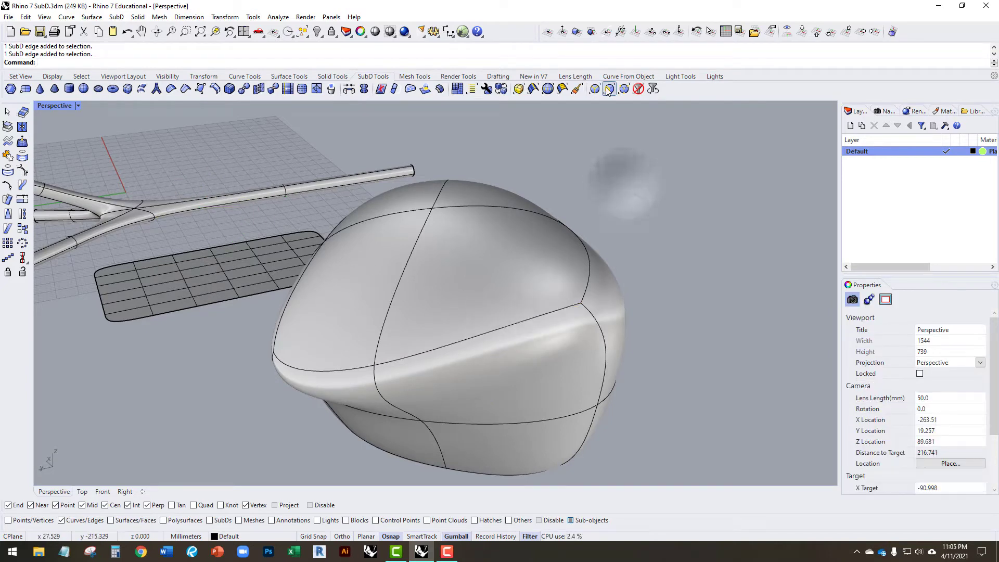
Restrict selection to SubD faces, pick the faces above and below the deformed sphere's crease, and clear the selection.
click(609, 91)
click(517, 252)
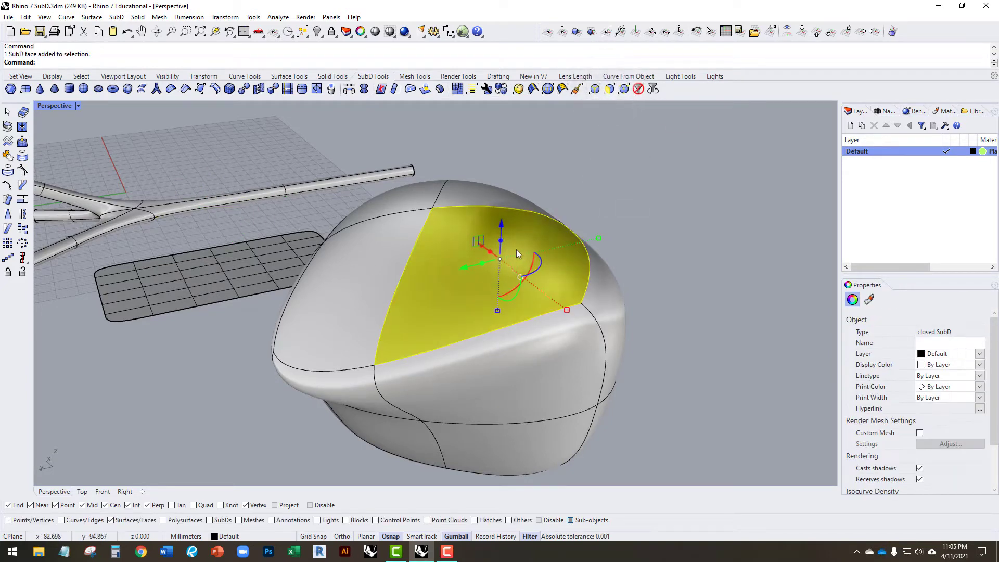
click(567, 336)
click(564, 340)
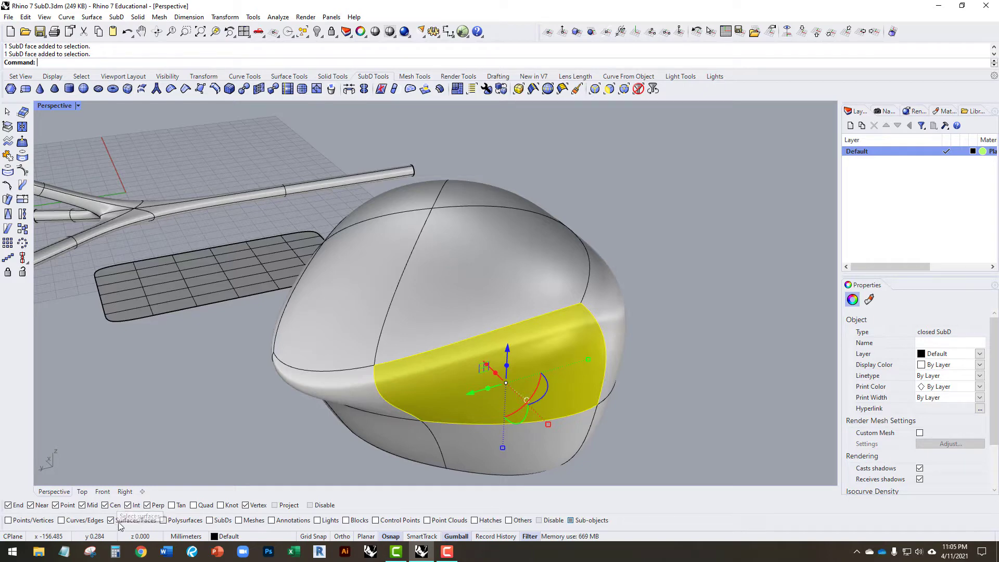
right_drag(395, 372, 470, 358)
click(663, 146)
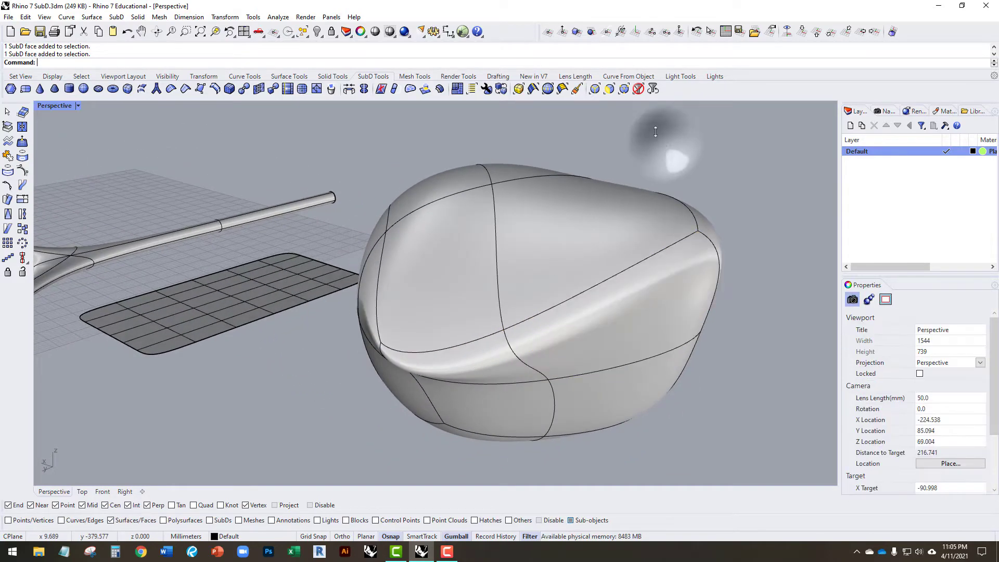
Restrict selection to SubD vertices, then pick the peak vertex and window-select the vertices across the deformed sphere.
click(595, 89)
click(697, 233)
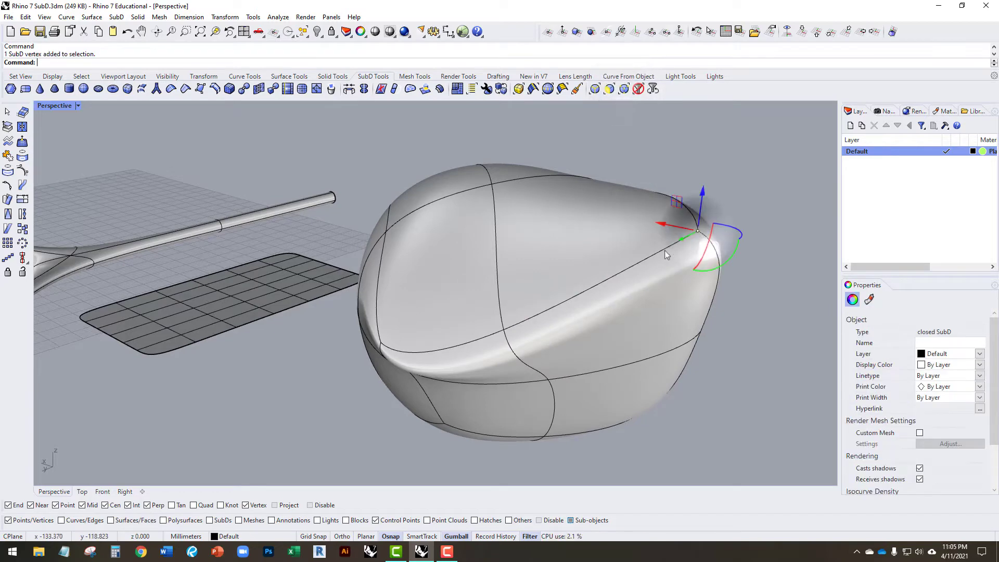
click(653, 257)
drag(423, 126, 714, 449)
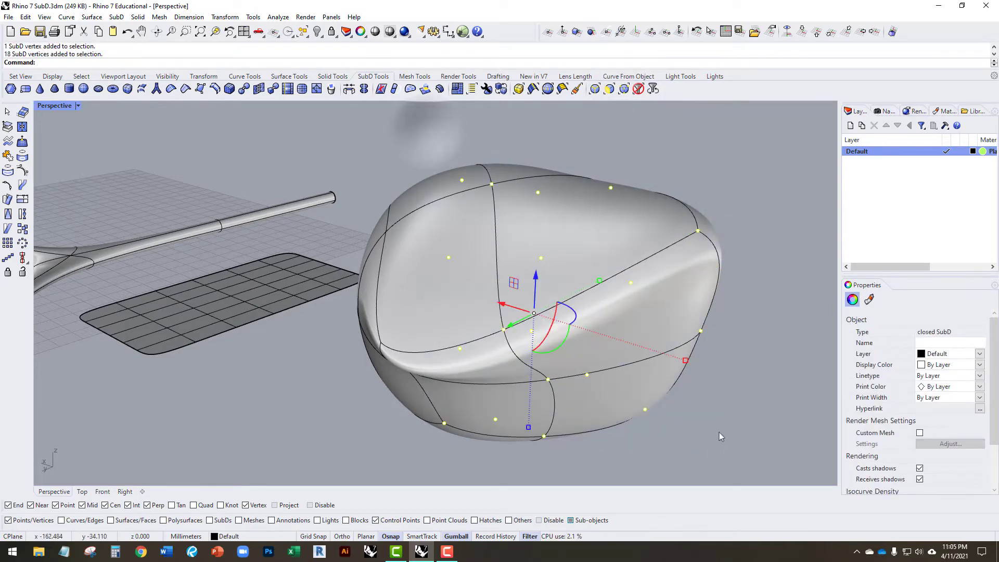
right_drag(719, 432, 720, 338)
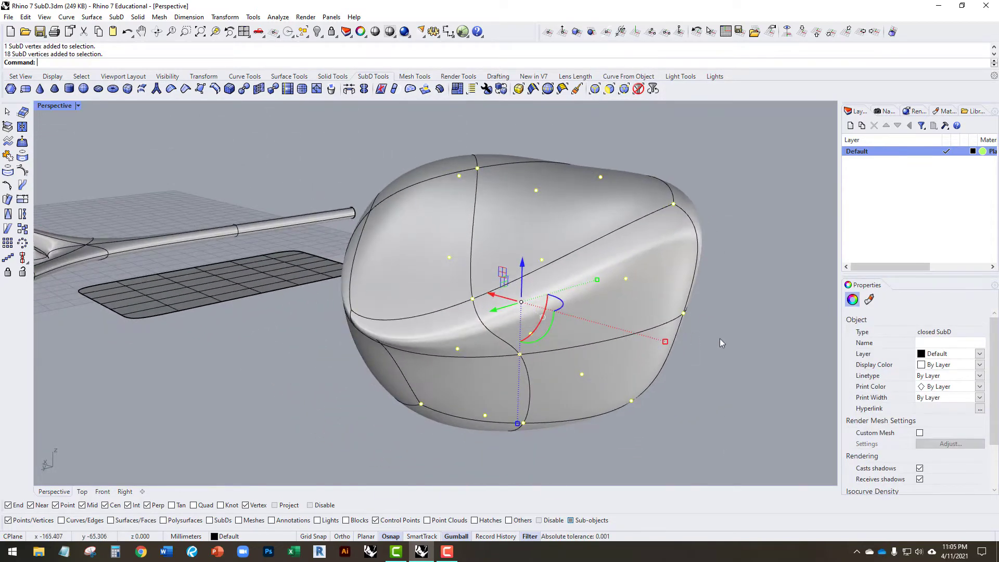
Select only the peak vertex at the end of the deformed sphere's crease and move it downward.
click(723, 333)
click(675, 201)
drag(677, 196, 745, 280)
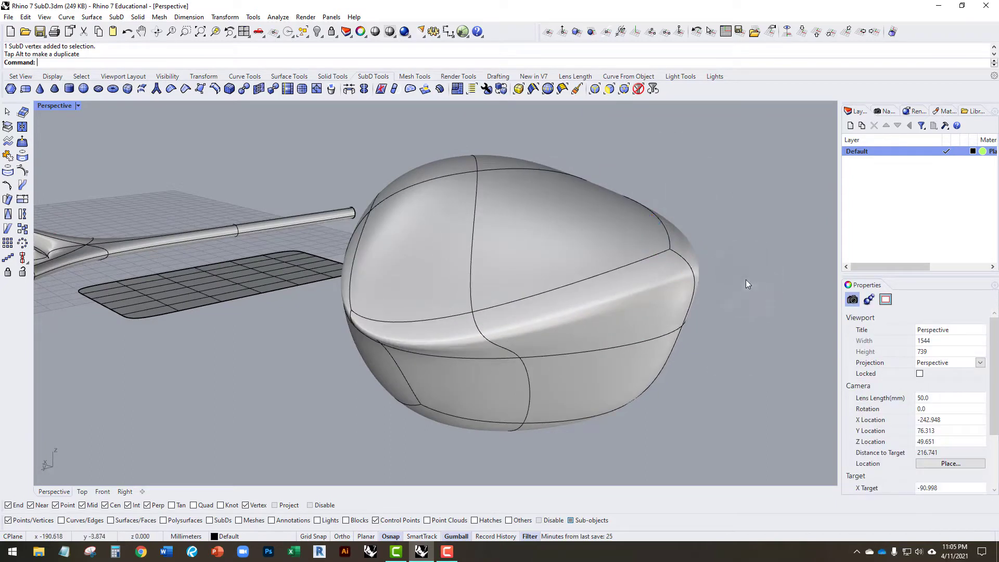
Disable the selection filter and turn off its sub-object option.
click(540, 520)
click(657, 419)
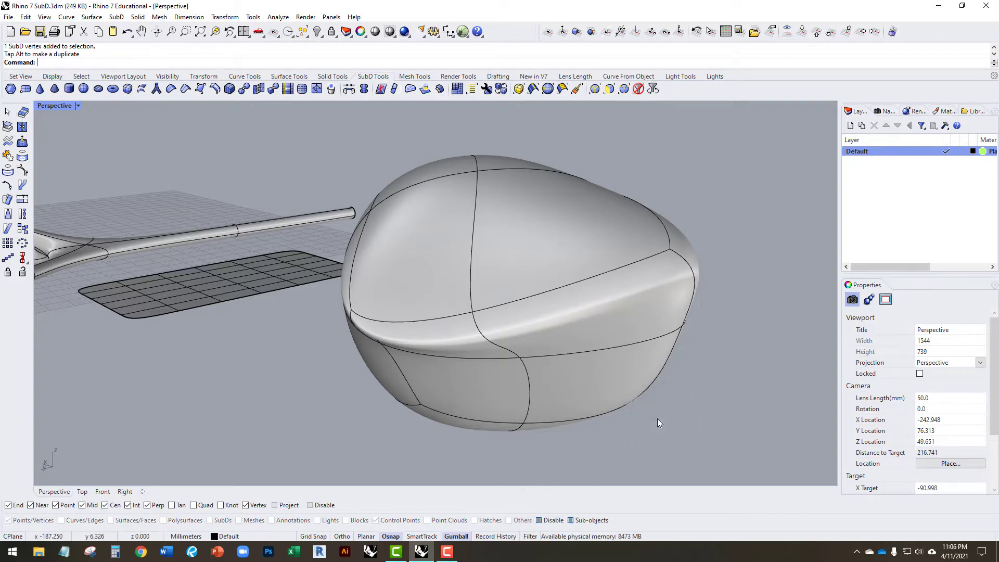
click(572, 520)
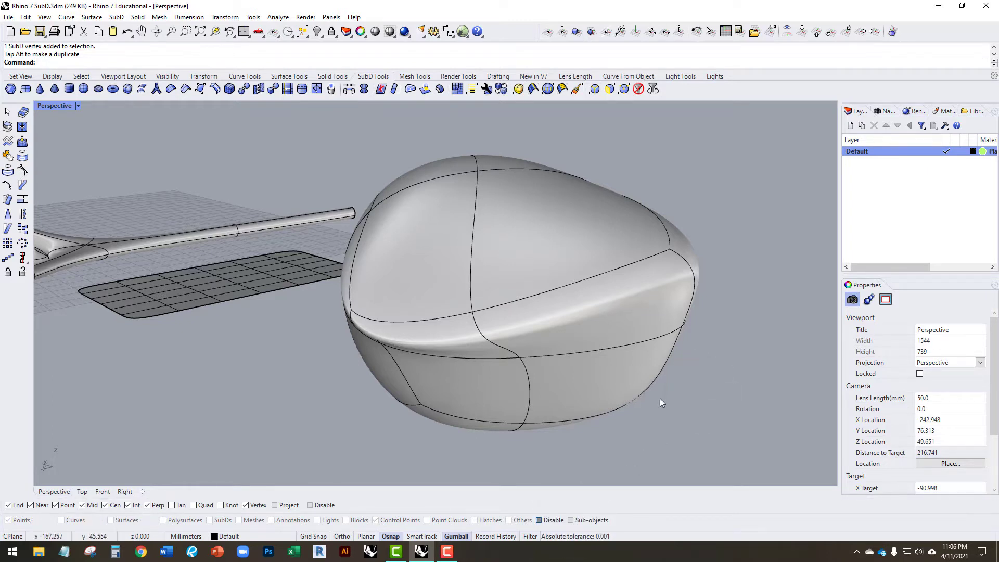
Move the single side face directly below the crease of the deformed sphere, and clear the selection.
click(576, 305)
ctrl+shift+click(575, 305)
right_drag(575, 305, 685, 336)
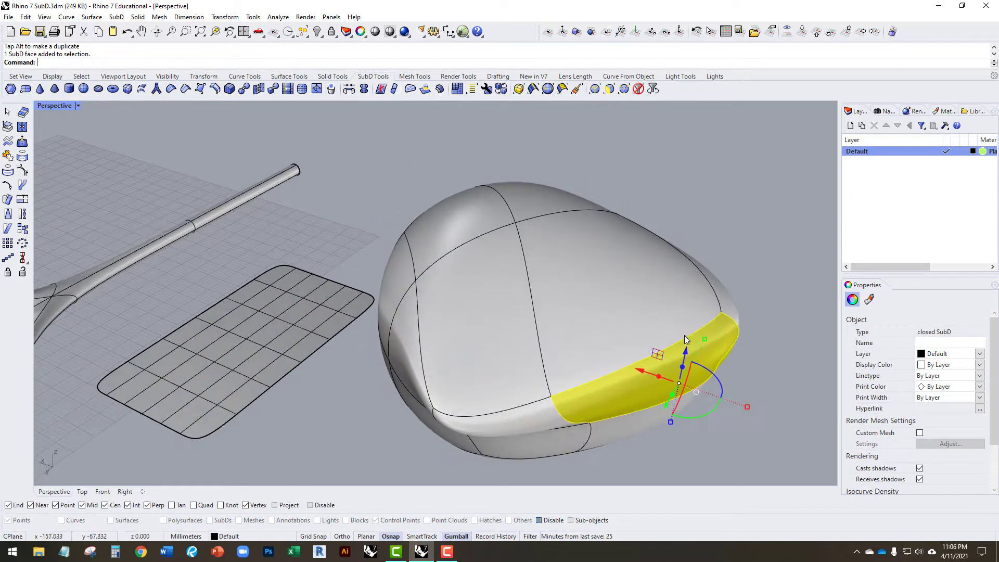
click(759, 335)
Select the whole deformed SubD sphere and delete it.
right_drag(758, 335, 598, 311)
click(464, 193)
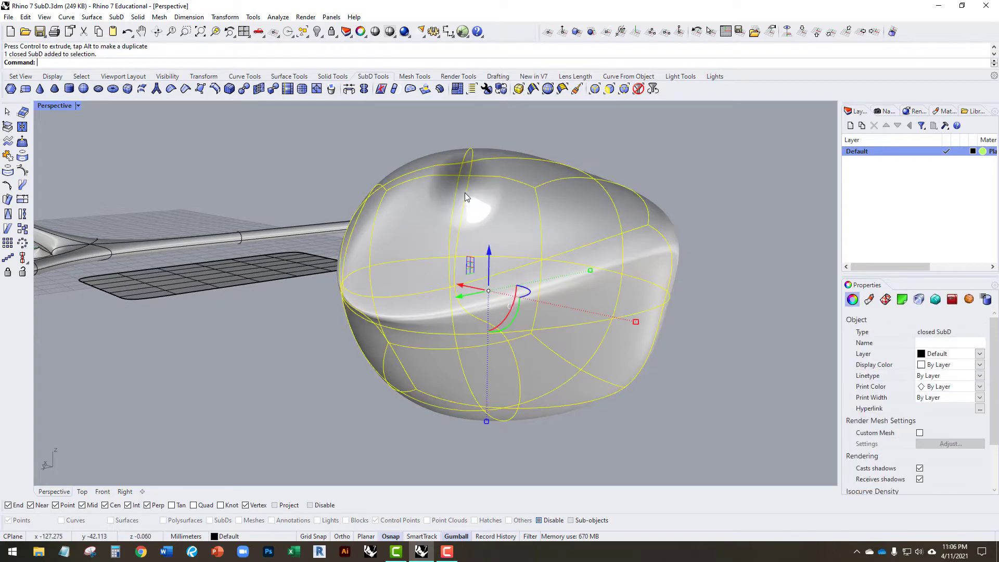
click(355, 151)
right_drag(296, 152, 259, 207)
scroll(534, 285, down, 2)
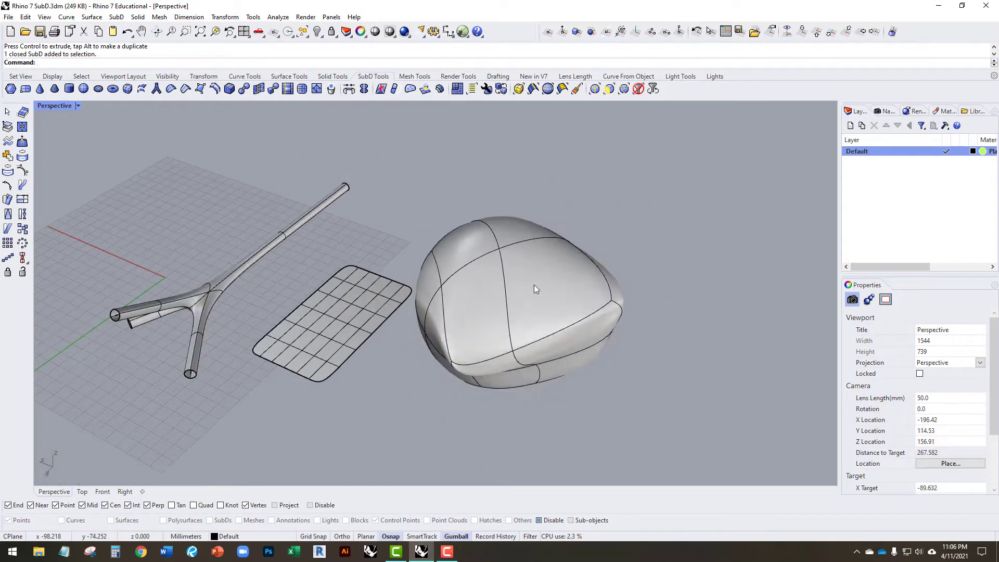
click(535, 285)
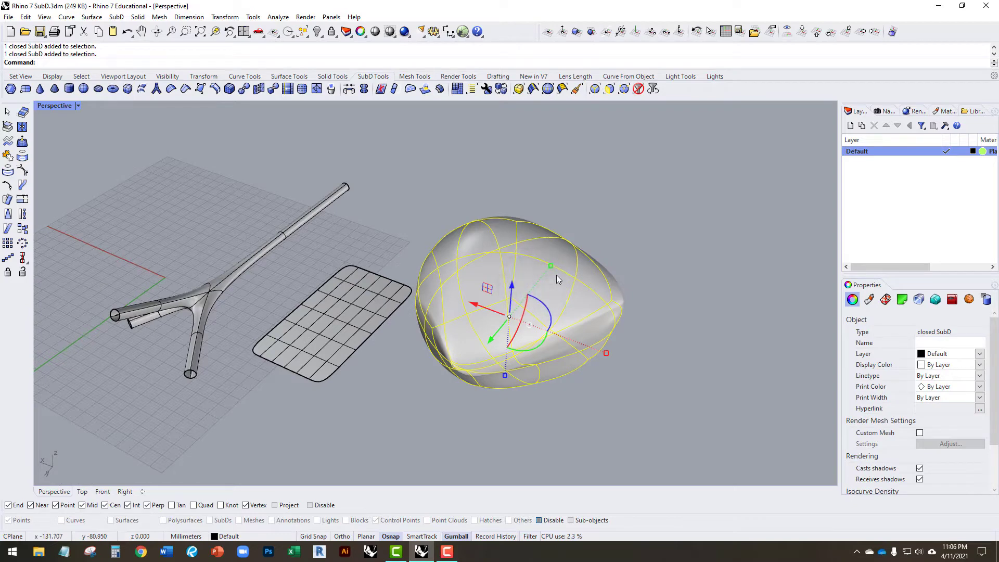
key(Delete)
Raise one interior face near one end of the flat SubD plane vertically to form a smooth hump.
right_drag(557, 275, 419, 344)
scroll(418, 344, up, 5)
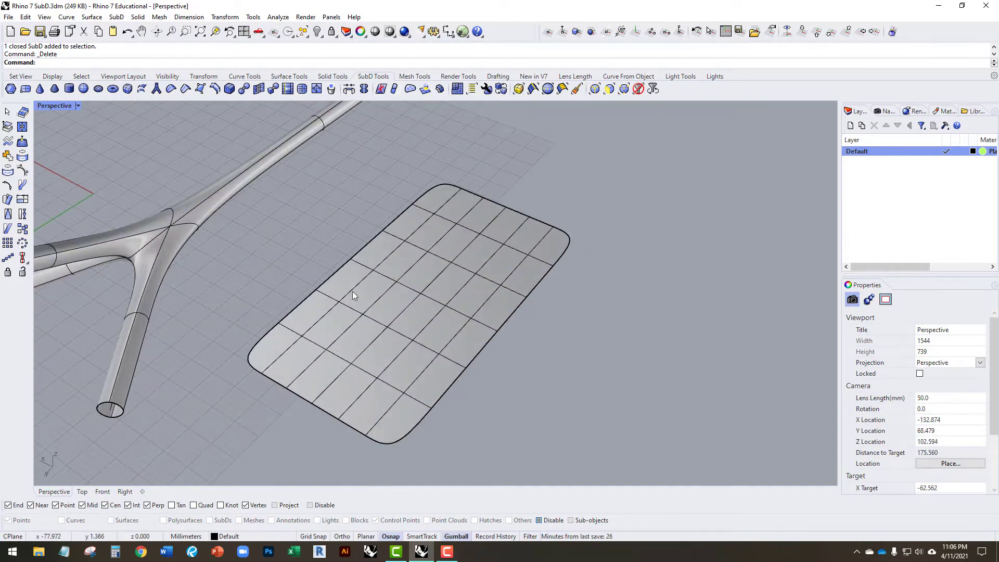
right_drag(338, 279, 313, 255)
scroll(313, 255, up, 5)
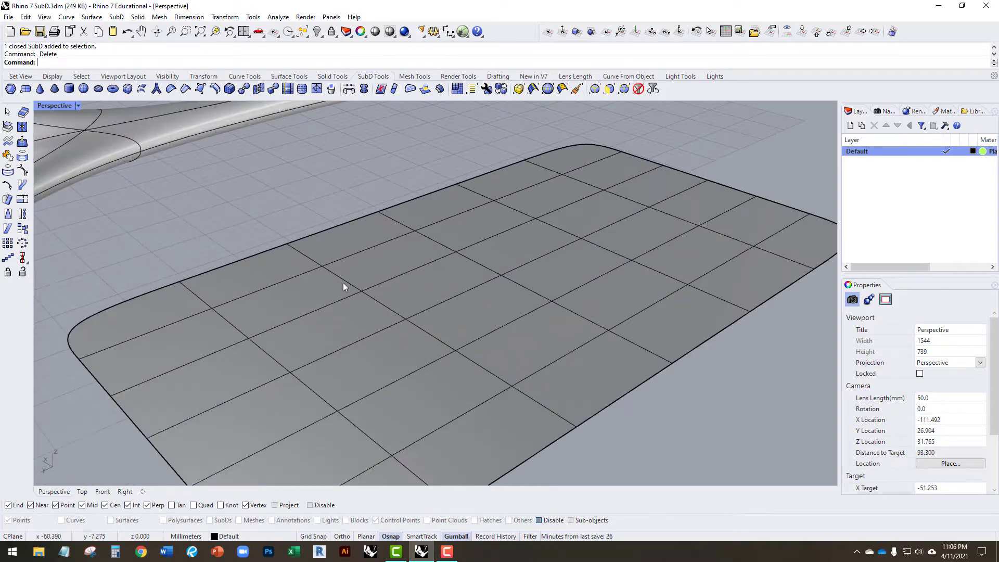
scroll(365, 307, down, 2)
click(383, 322)
key(Escape)
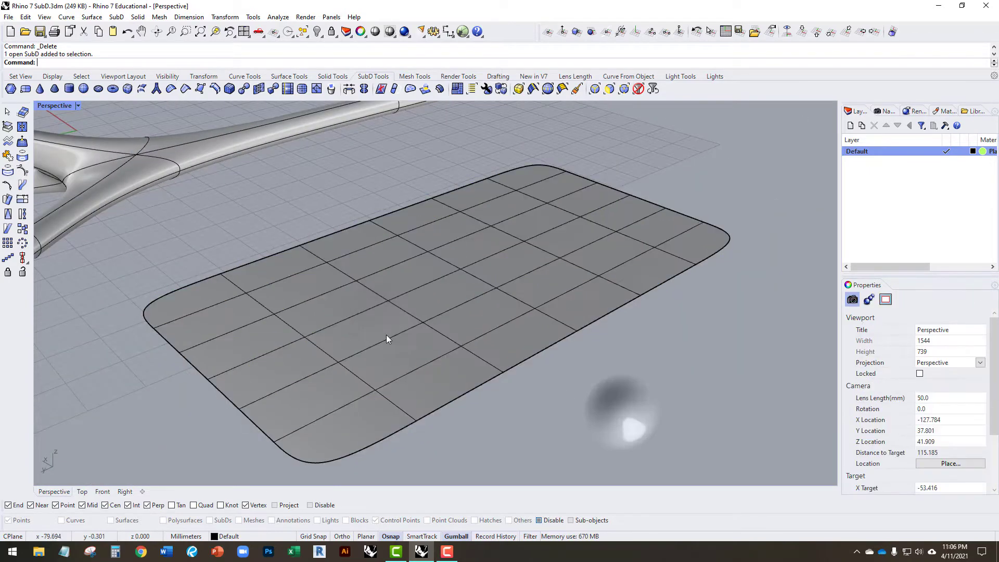
ctrl+shift+click(371, 323)
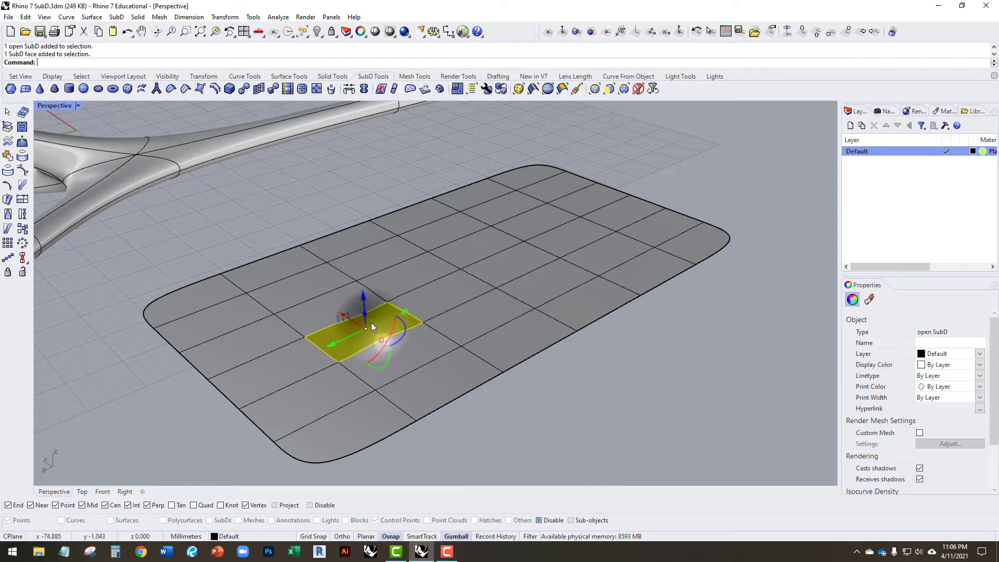
drag(371, 323, 344, 201)
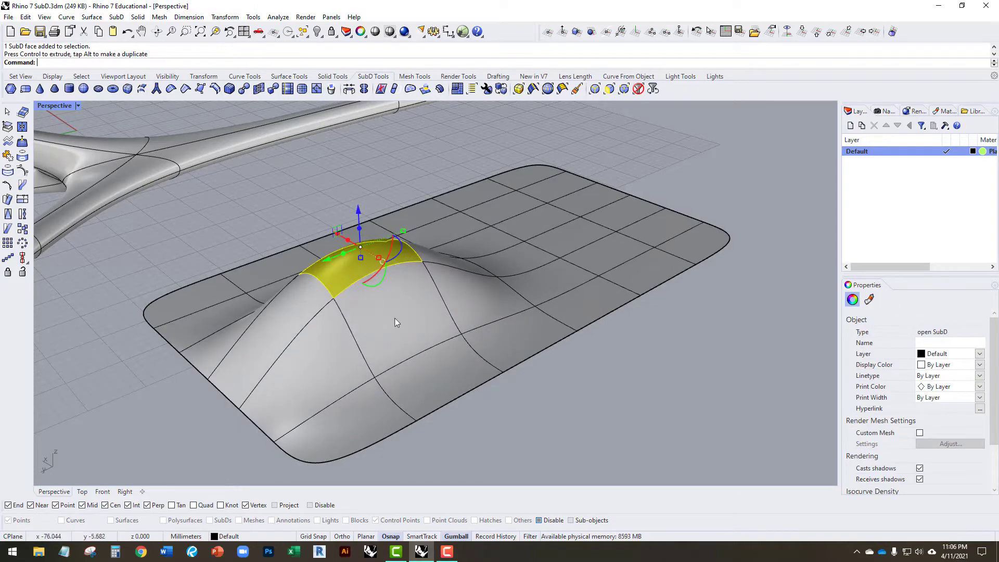
mouse_move(395, 323)
right_down()
mouse_move(330, 350)
mouse_move(338, 398)
mouse_move(330, 352)
mouse_move(386, 332)
right_up()
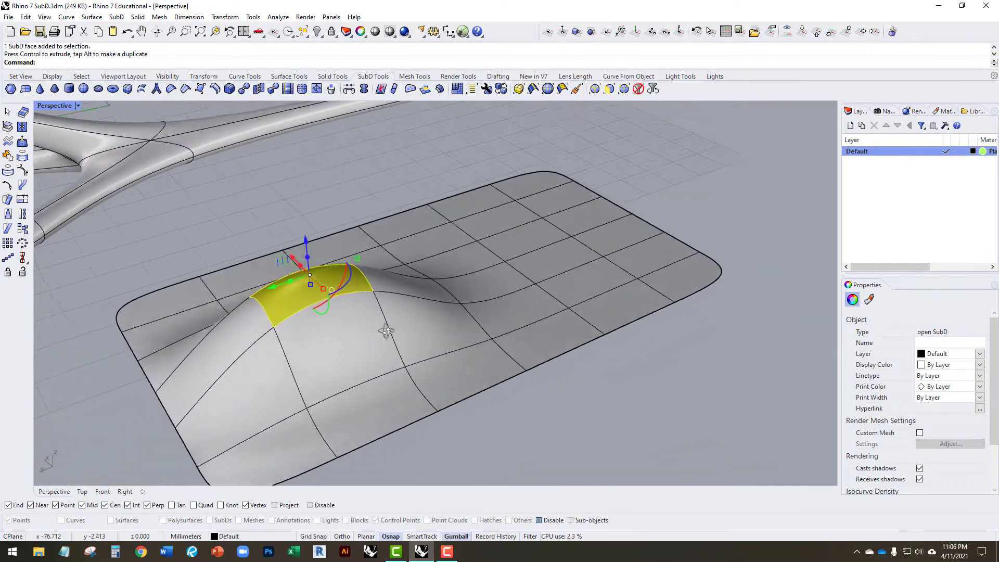
click(372, 342)
key(Escape)
Raise an edge on the short boundary of the SubD plane opposite the hump to curl that end upward.
scroll(522, 345, up, 3)
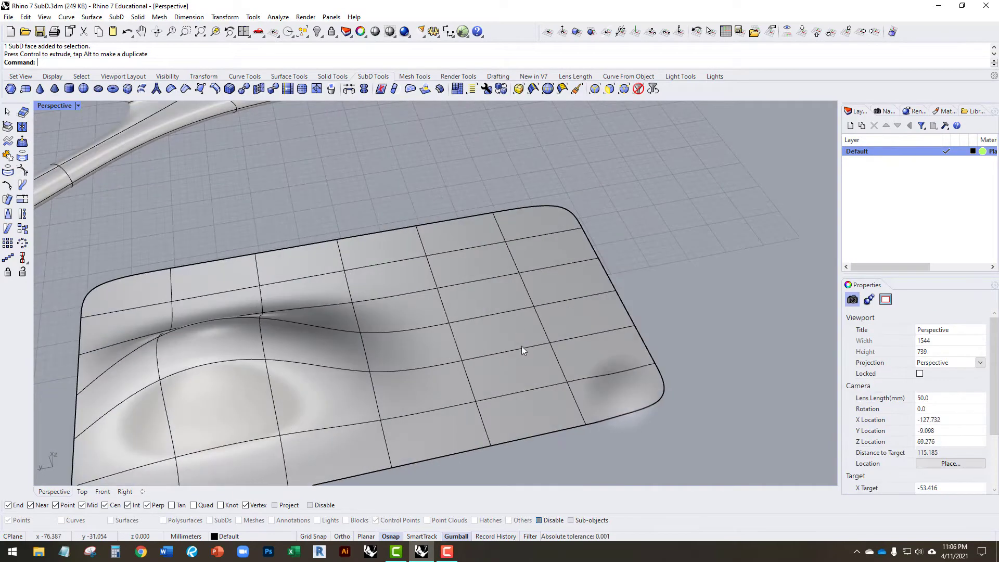
click(512, 293)
right_drag(467, 305, 460, 290)
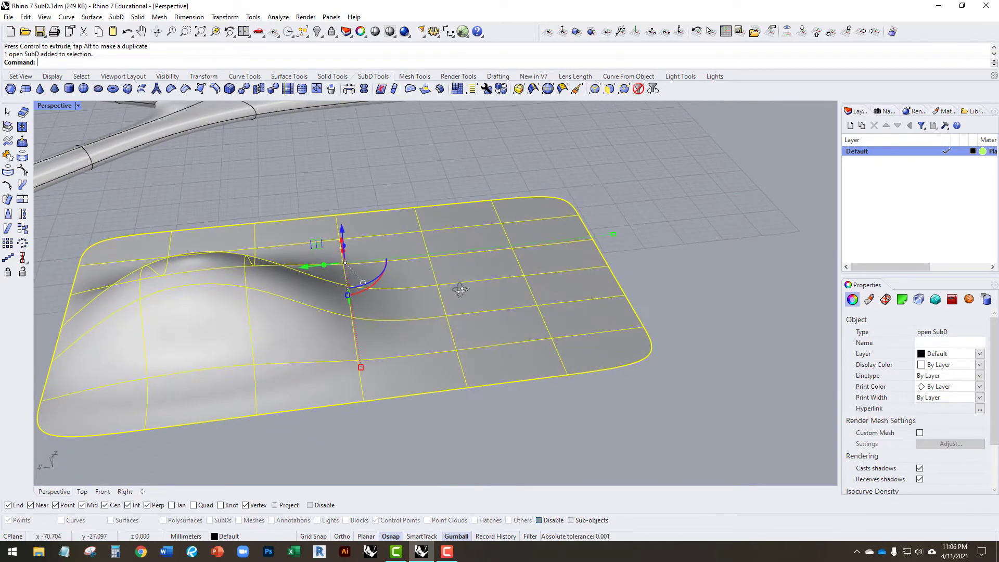
click(720, 375)
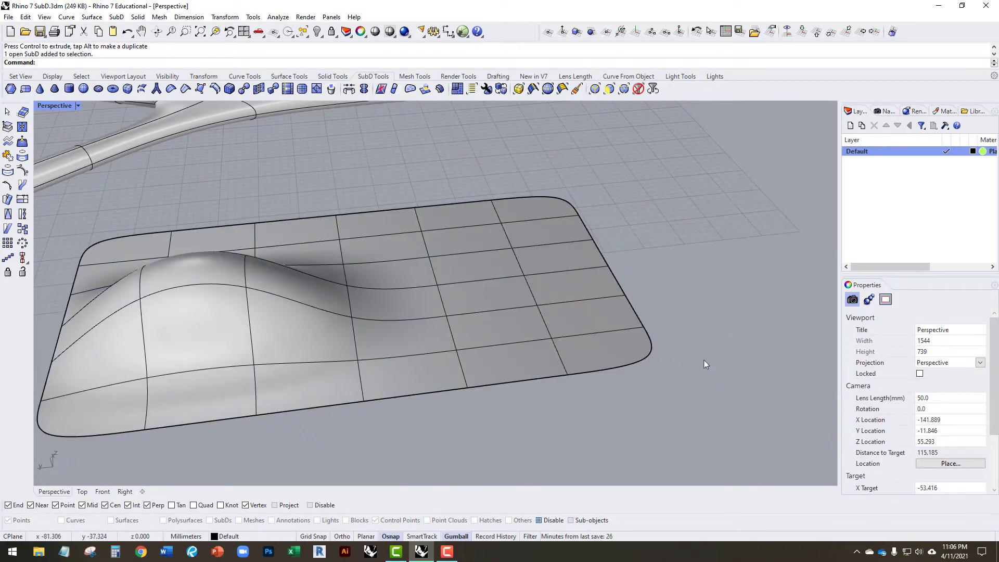
ctrl+shift+click(634, 309)
drag(635, 285, 650, 225)
click(695, 310)
right_drag(734, 328, 700, 299)
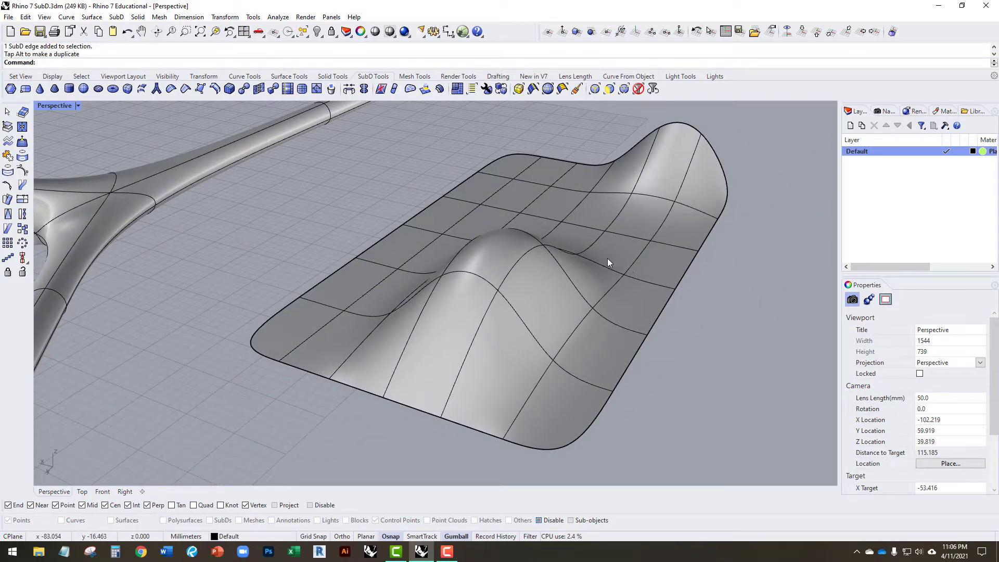
right_drag(557, 261, 385, 293)
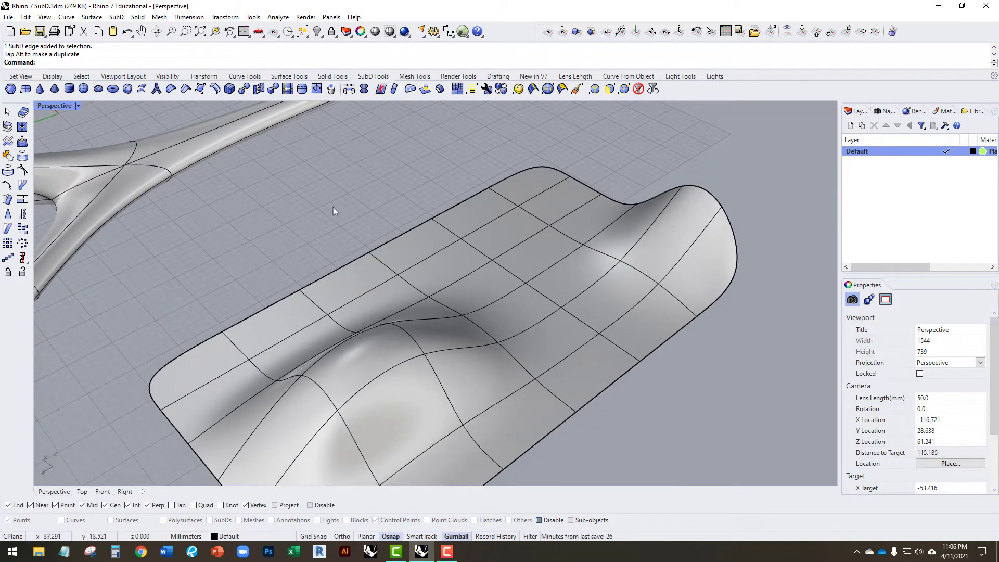
Create a SubD torus with 6 vertical and 10 around faces beside the raised end of the plane.
click(113, 89)
scroll(284, 150, down, 3)
click(613, 206)
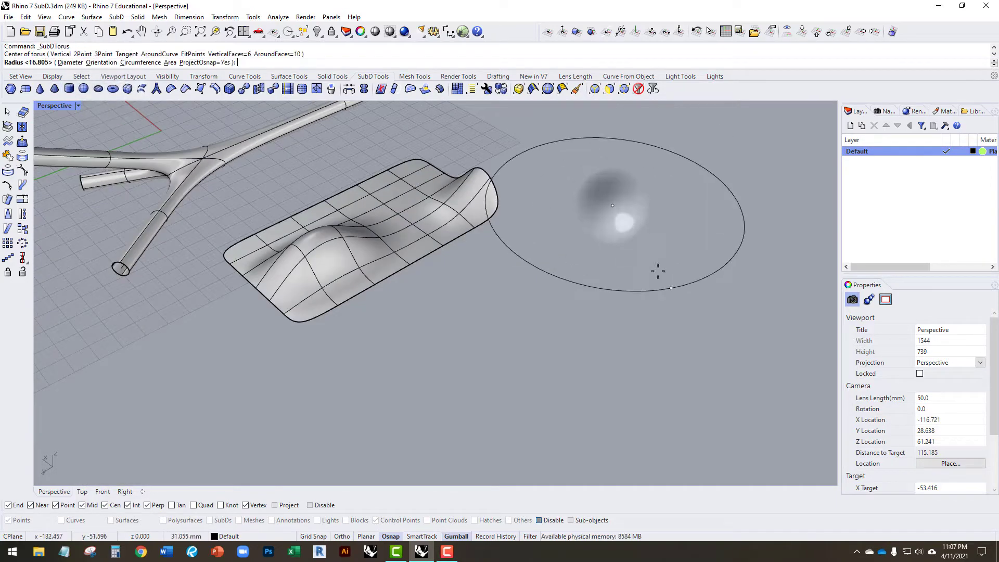
click(657, 271)
click(656, 255)
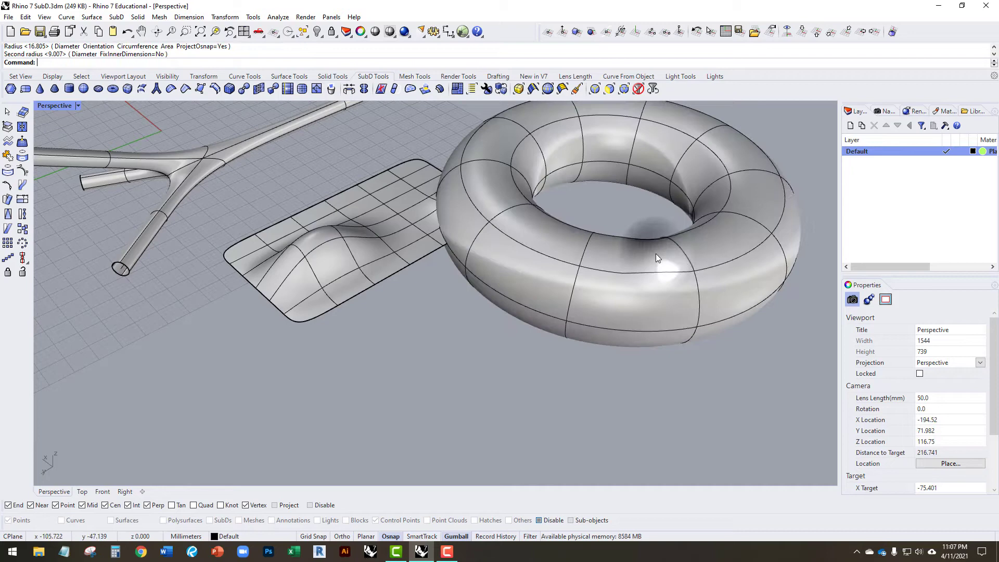
Move the torus horizontally away from the SubD plane.
click(521, 258)
click(492, 356)
click(515, 261)
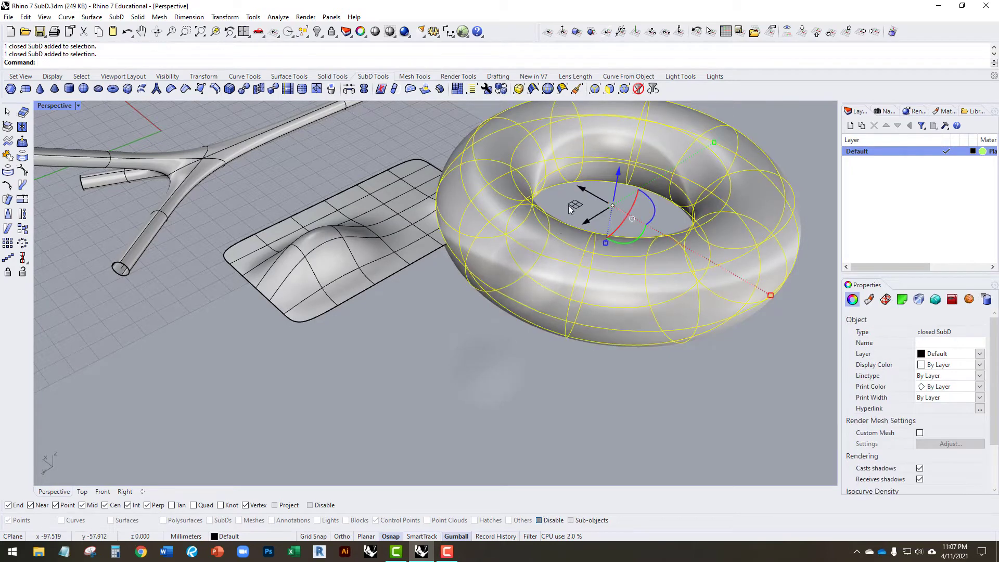
drag(568, 205, 620, 208)
click(570, 337)
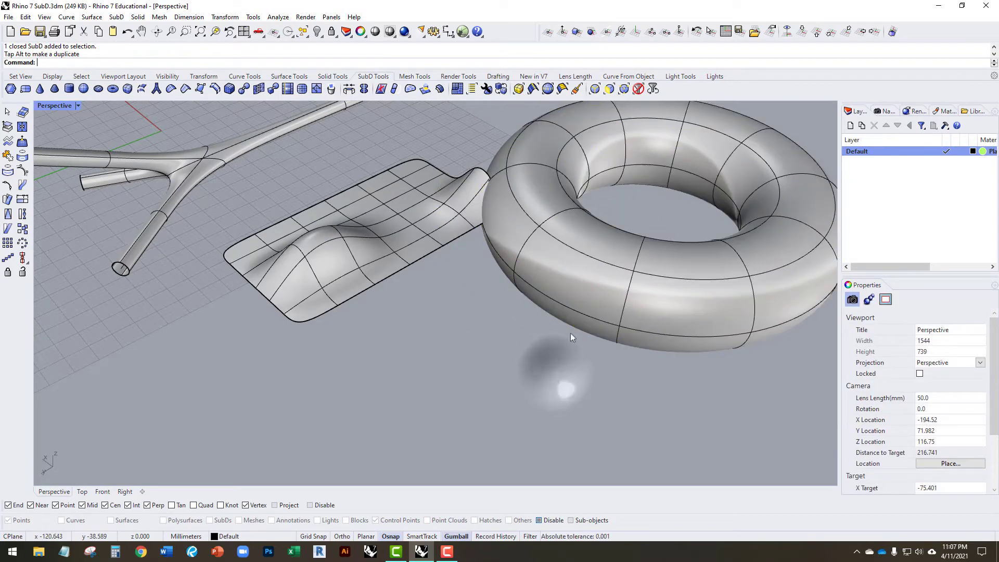
Pull one outer side face of the torus outward to form a rounded corner bulge.
ctrl+shift+click(589, 289)
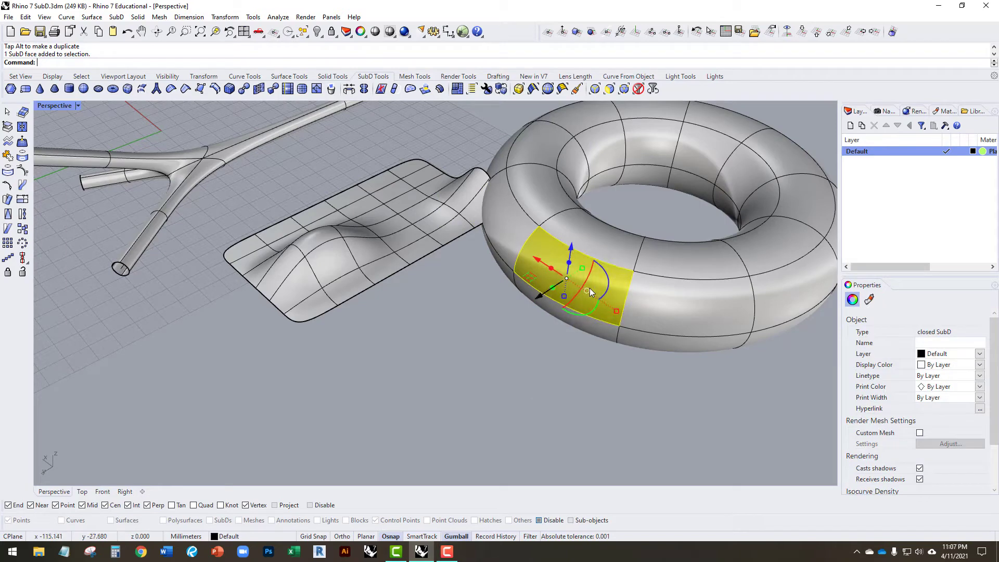
drag(589, 288, 485, 385)
click(501, 401)
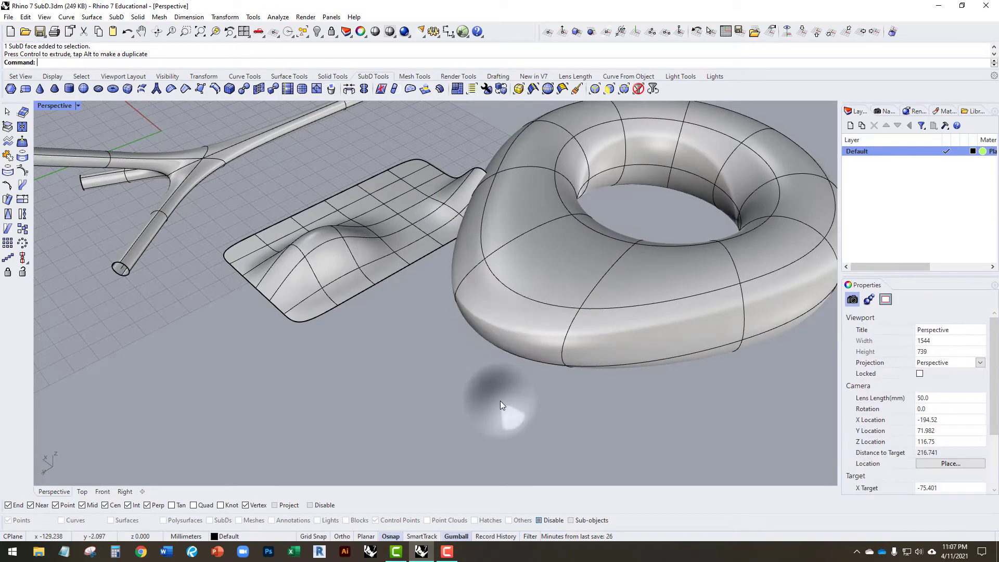
Undo the outward pull on the torus face and delete the torus.
right_drag(501, 400, 473, 265)
scroll(473, 264, up, 5)
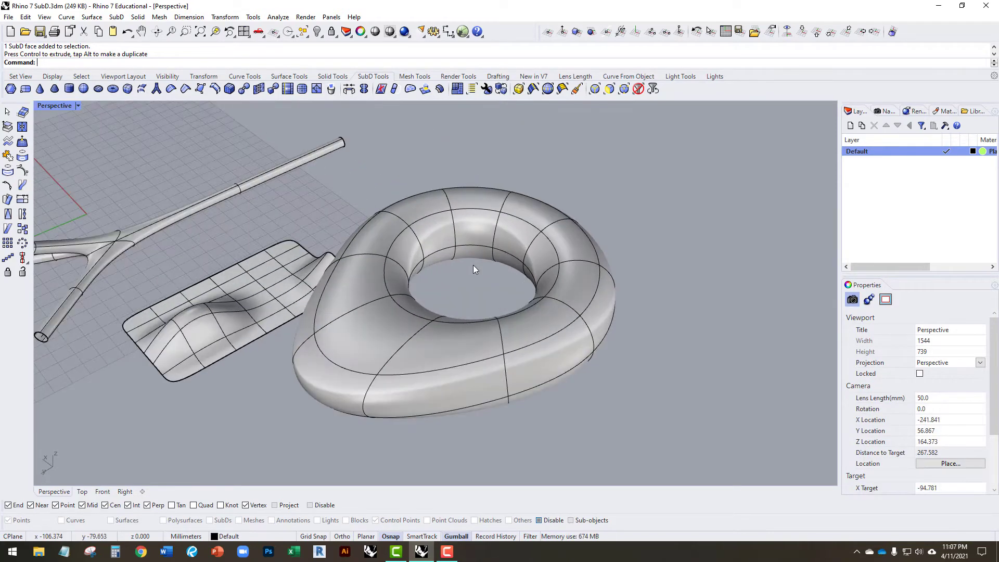
key(ctrl+z)
click(454, 252)
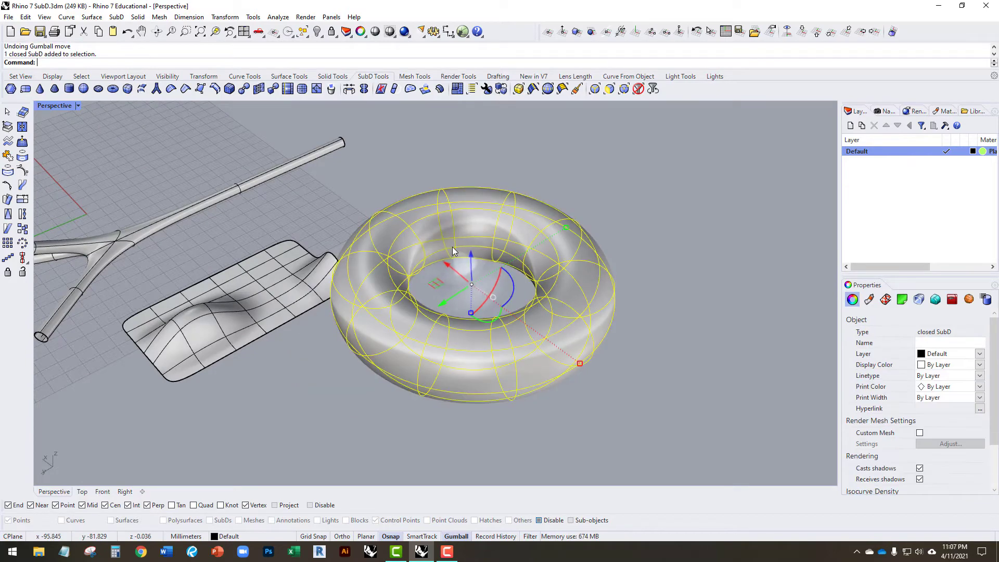
key(Delete)
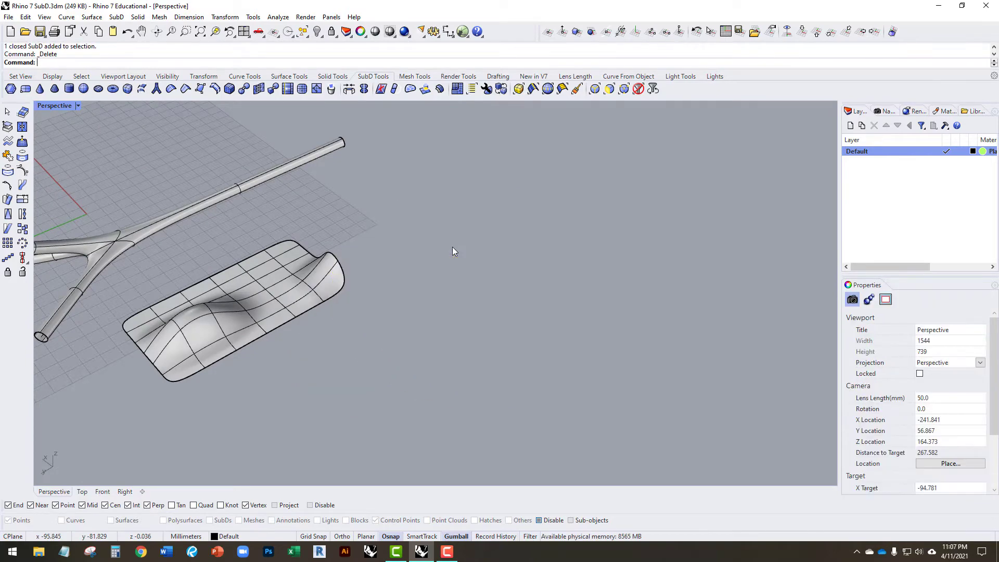
Create a denser SubD torus with 12 vertical and 20 around faces beside the raised end of the plane.
click(113, 89)
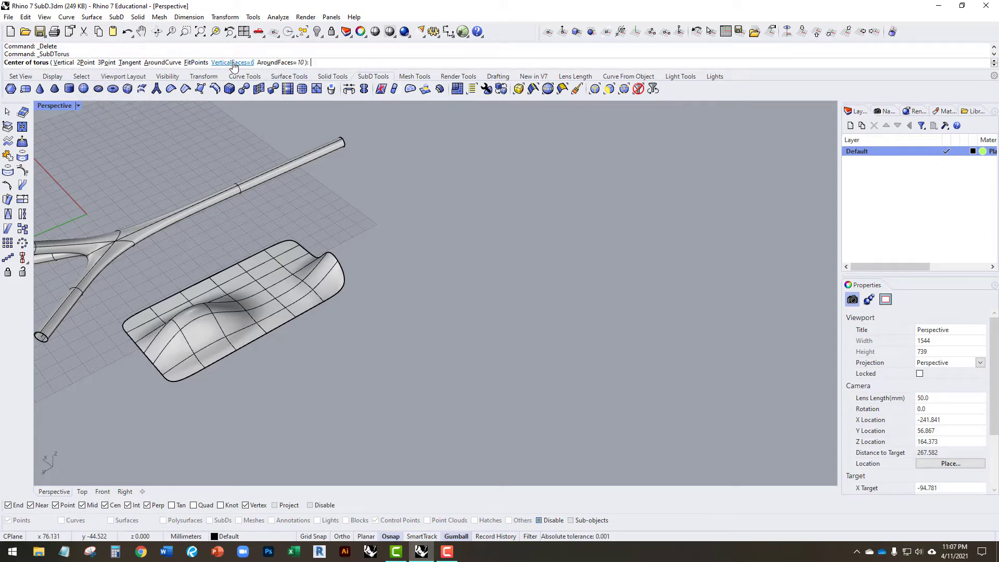
click(272, 63)
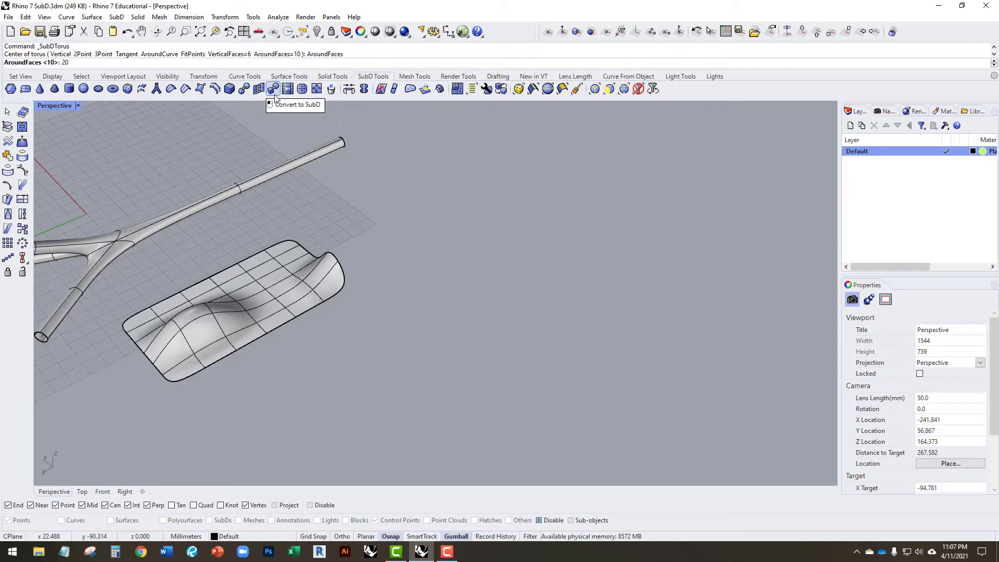
key(Return)
click(232, 62)
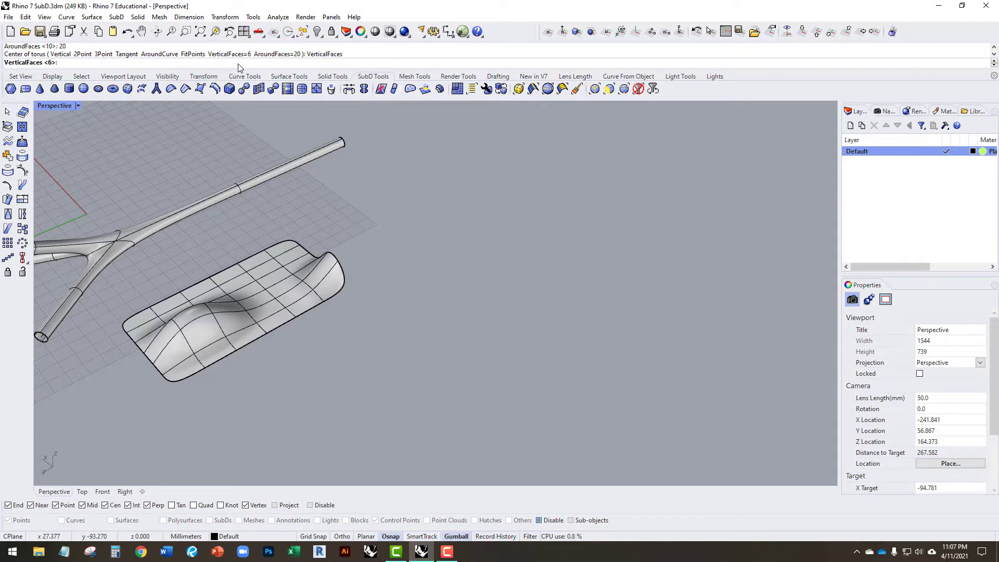
key(Return)
click(475, 279)
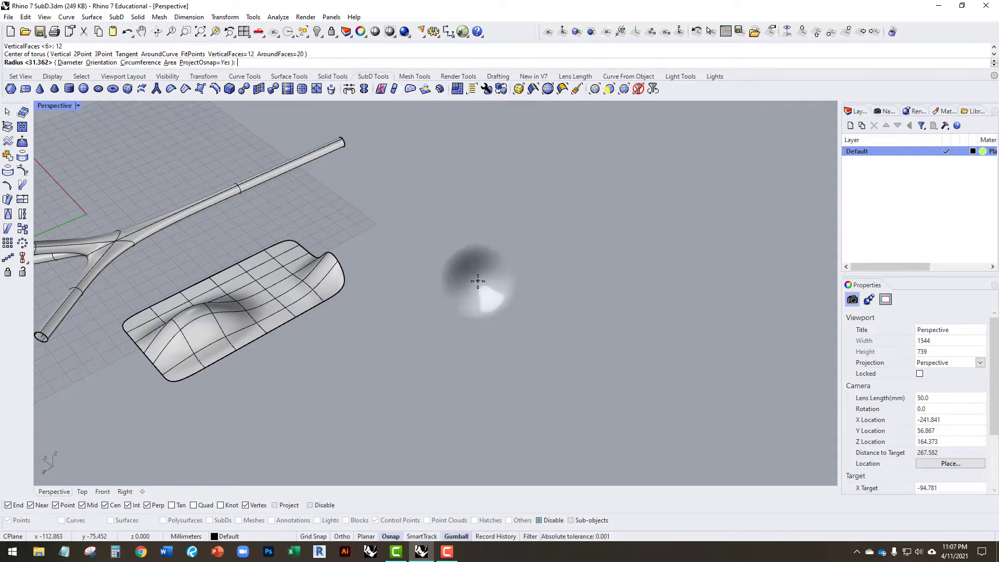
click(458, 205)
click(472, 258)
scroll(472, 259, up, 4)
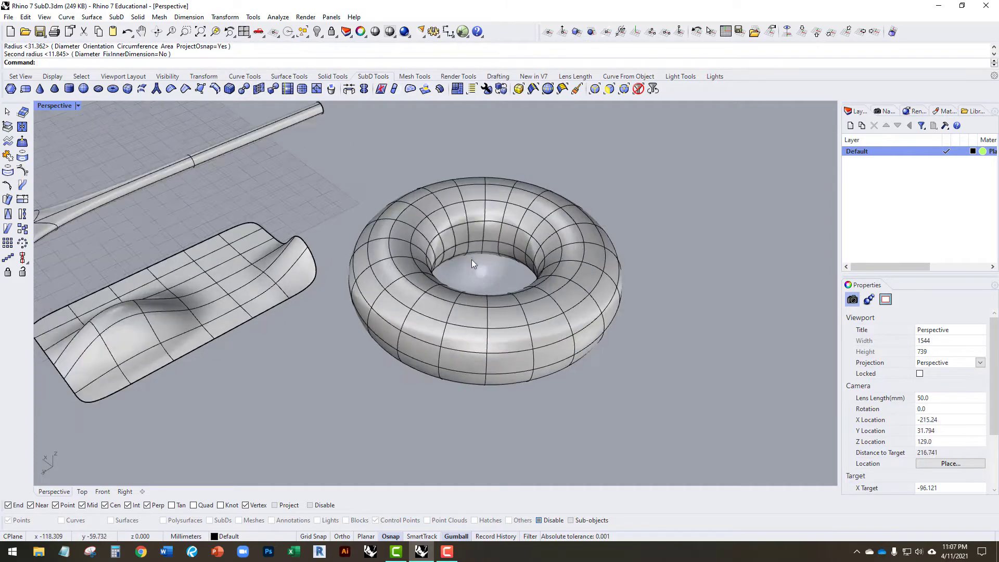
click(477, 315)
click(298, 393)
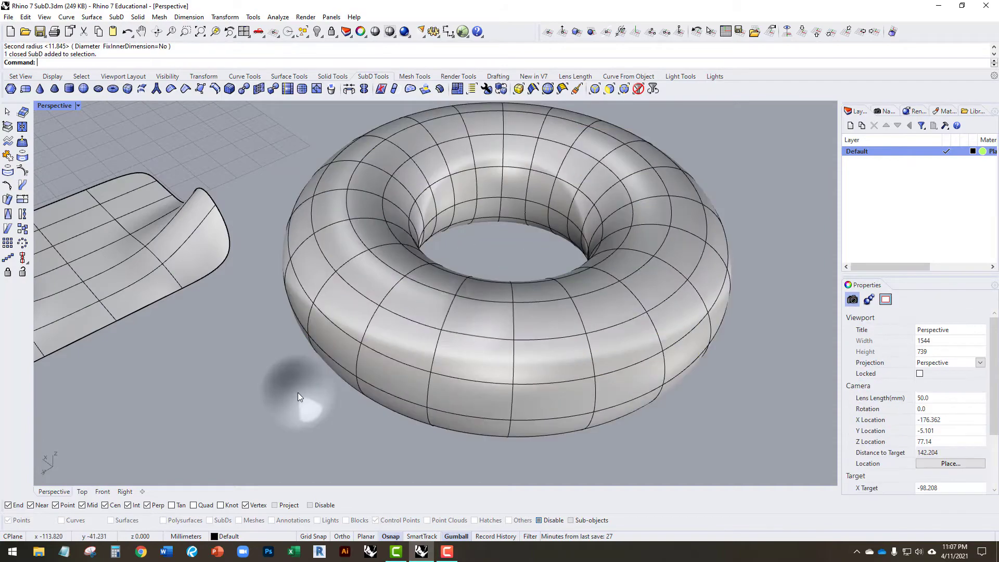
Try pulling a single inner face of the torus into its central hole, and undo the move.
right_drag(429, 254, 391, 233)
right_drag(567, 219, 575, 251)
ctrl+shift+click(560, 233)
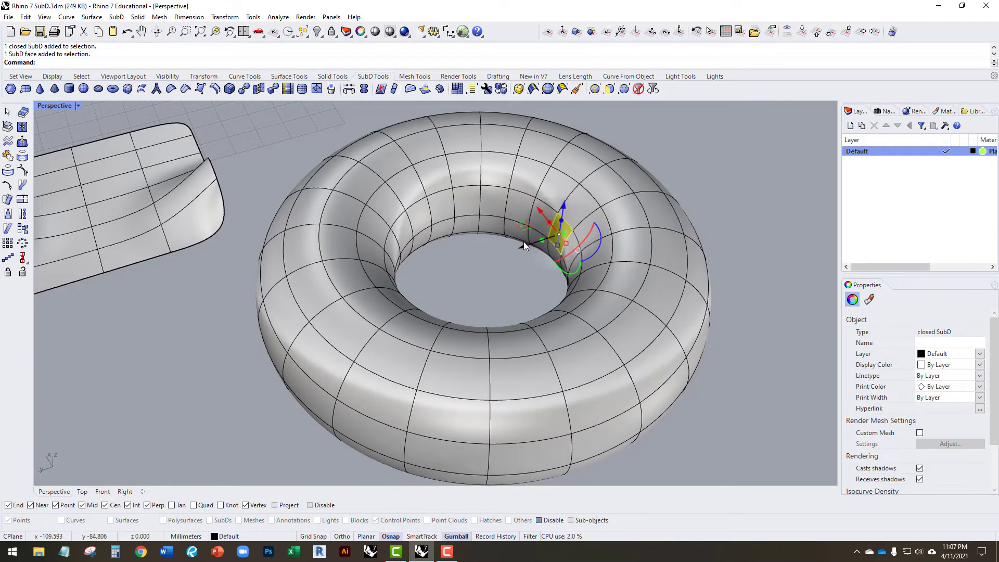
drag(524, 241, 460, 268)
mouse_move(507, 316)
right_down()
mouse_move(502, 297)
mouse_move(498, 324)
right_up()
key(Escape)
key(ctrl+z)
right_drag(600, 302, 640, 263)
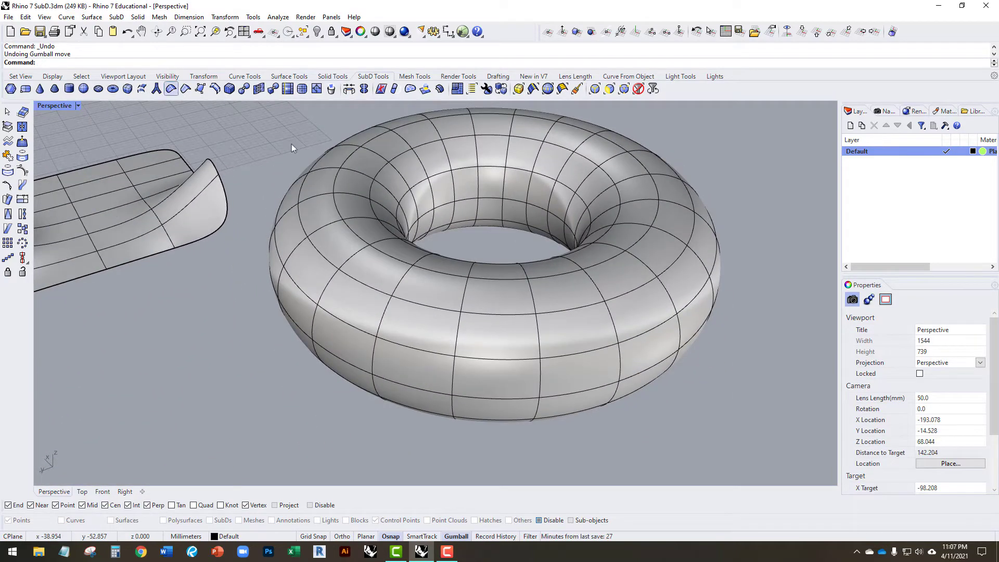
Create a SubD box with X count 5, Y count 5 and Z count 3 in the empty area in front of the torus.
click(128, 88)
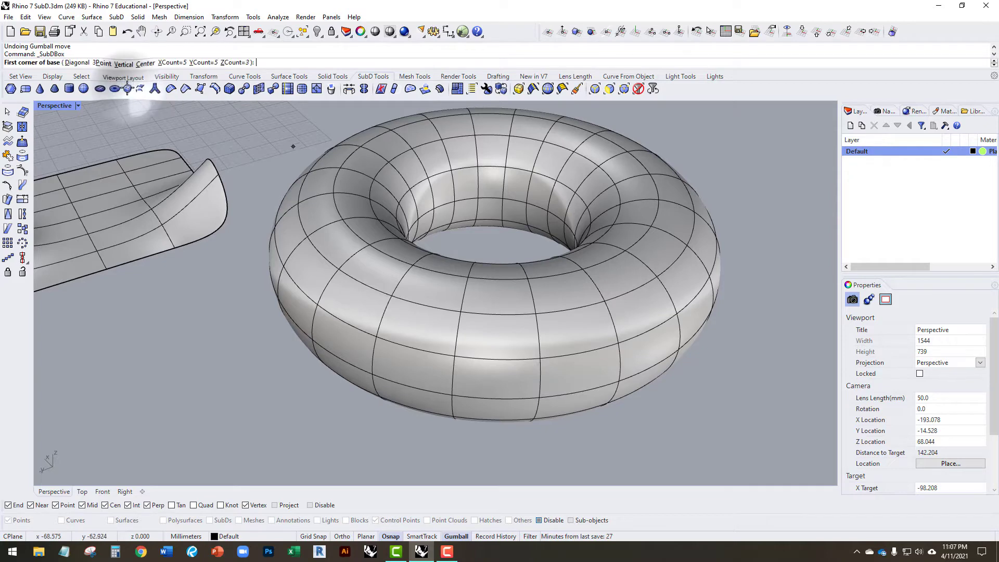
scroll(356, 131, down, 5)
click(312, 252)
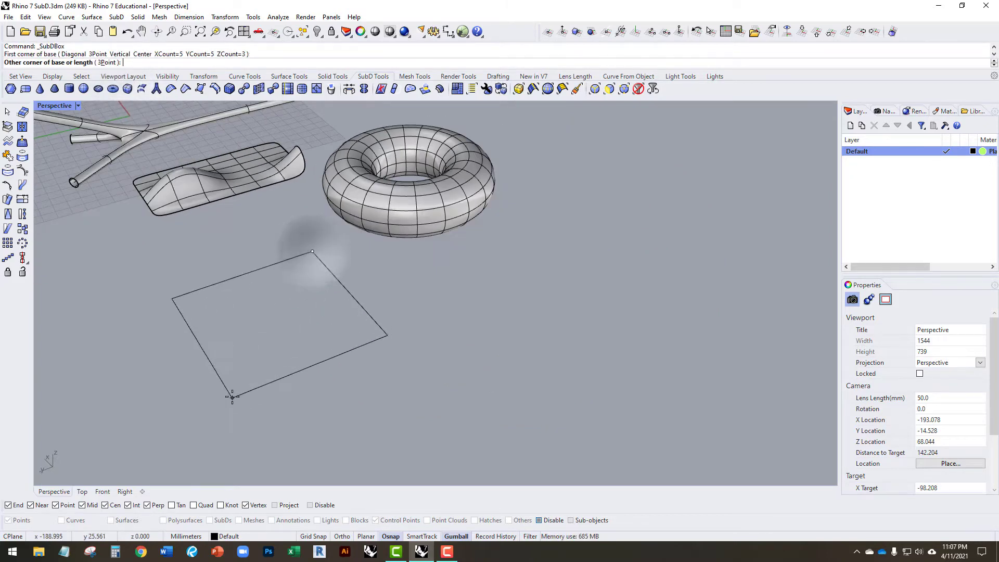
click(230, 401)
click(222, 286)
right_drag(222, 286, 384, 272)
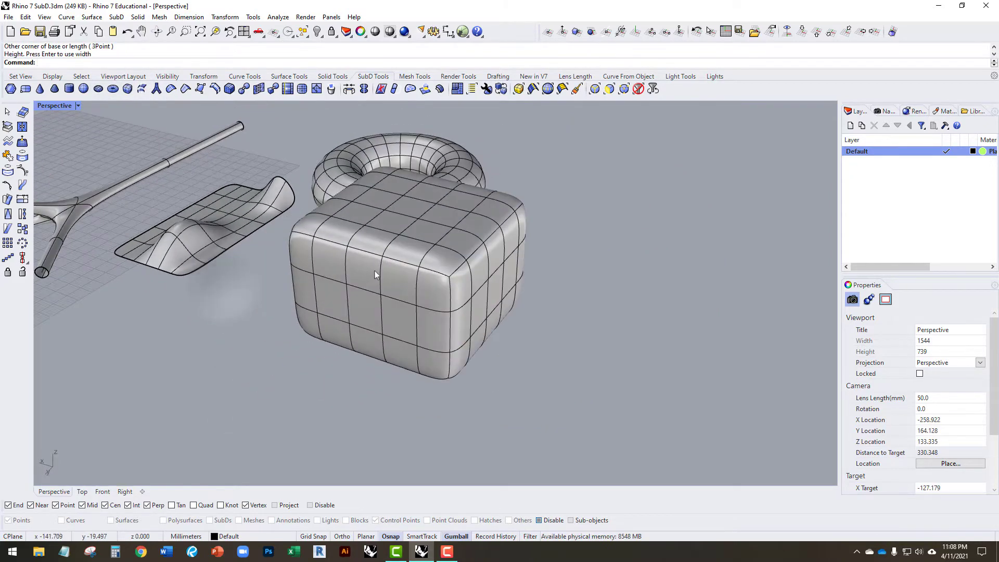
Delete the torus behind the SubD box.
right_drag(496, 251, 552, 229)
scroll(636, 225, up, 3)
click(450, 175)
key(Delete)
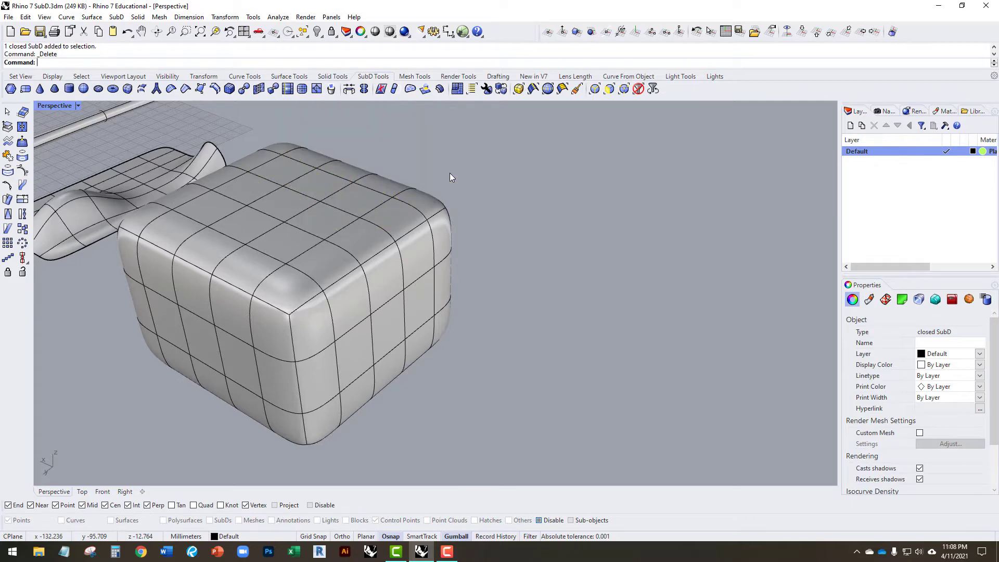
Crease the complete top rim of the SubD box along all four sides.
scroll(449, 172, down, 3)
scroll(450, 177, up, 3)
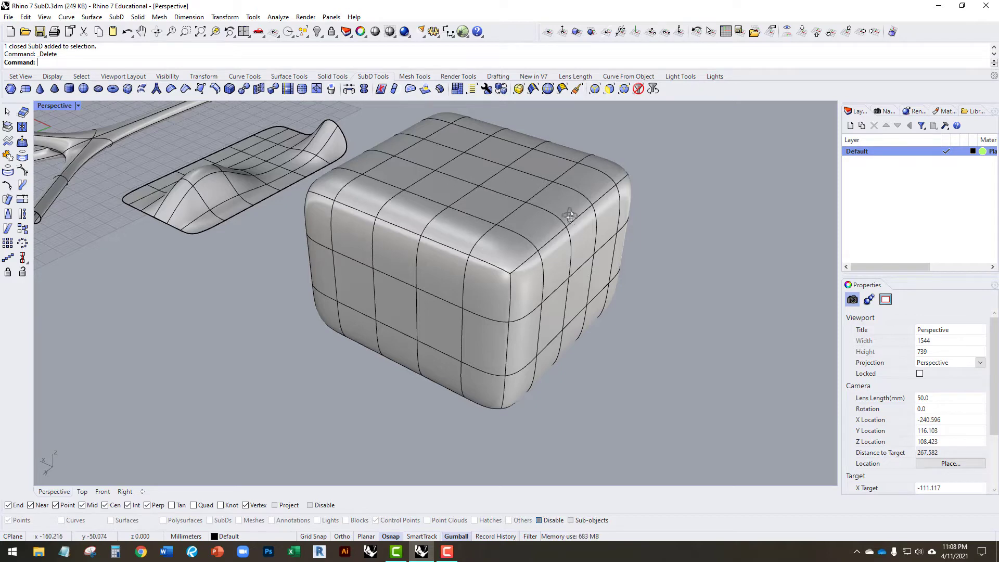
right_drag(571, 216, 523, 208)
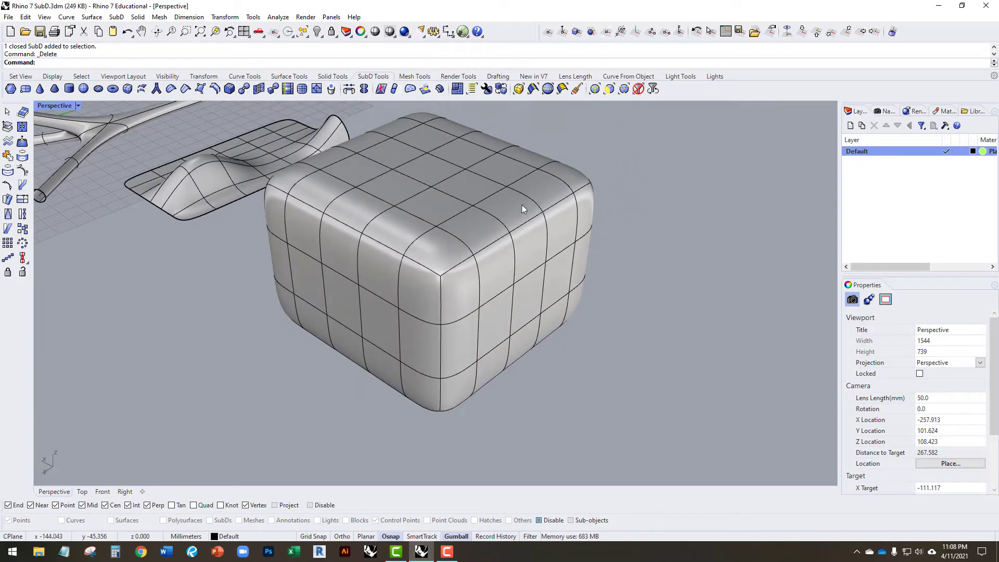
click(185, 89)
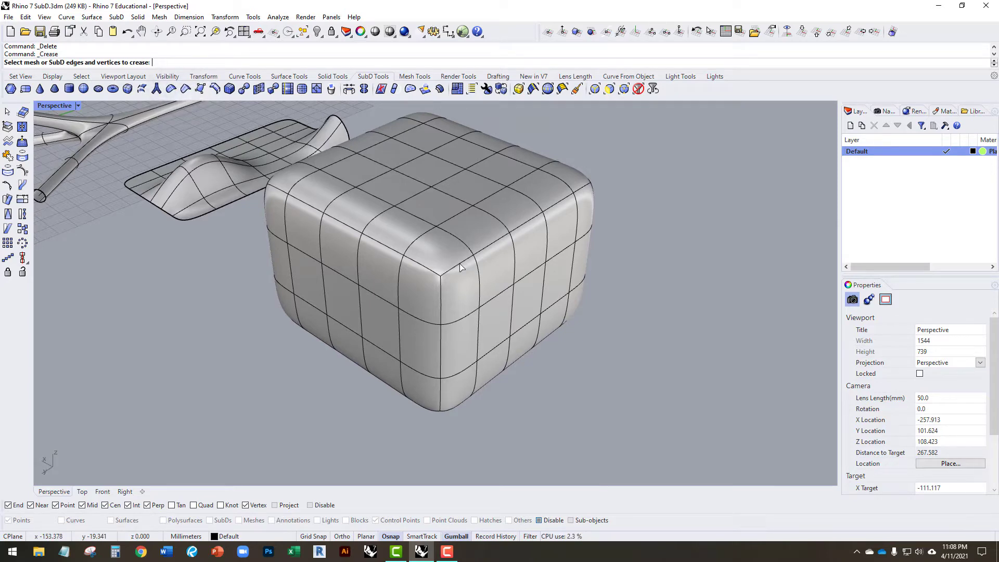
double_click(460, 266)
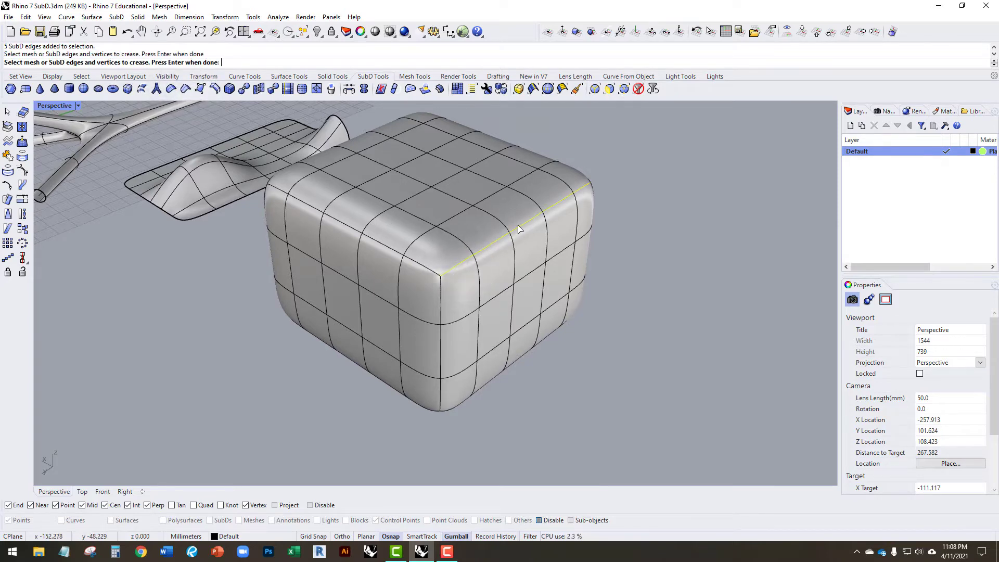
mouse_move(519, 229)
right_down()
mouse_move(459, 247)
mouse_move(495, 226)
mouse_move(505, 233)
right_up()
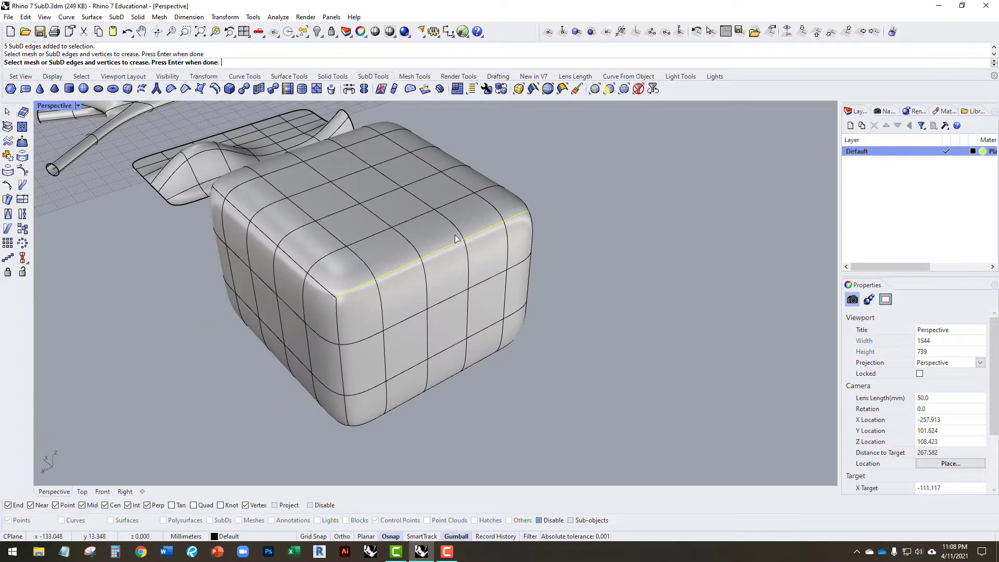
click(286, 255)
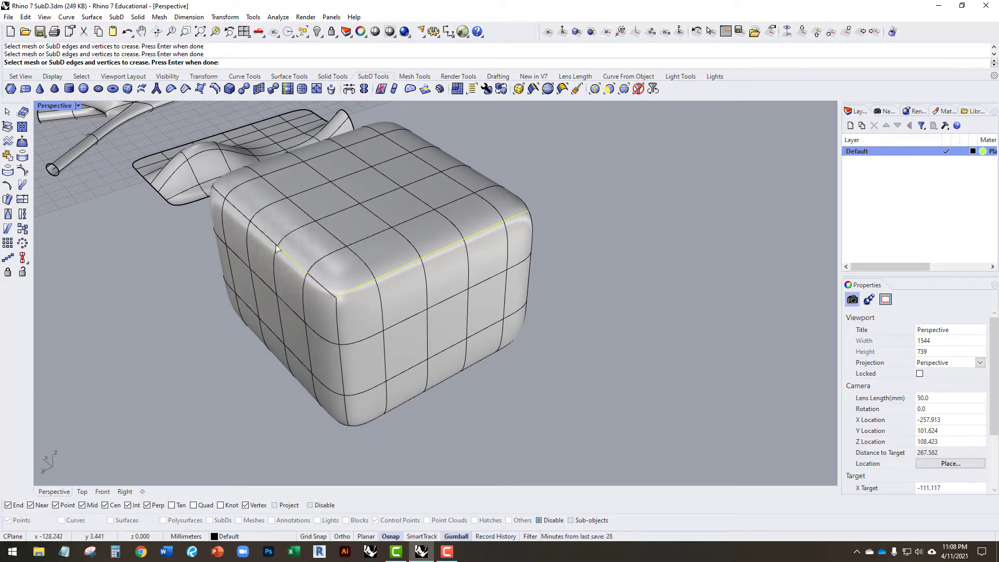
double_click(276, 247)
right_drag(276, 247, 422, 256)
click(600, 232)
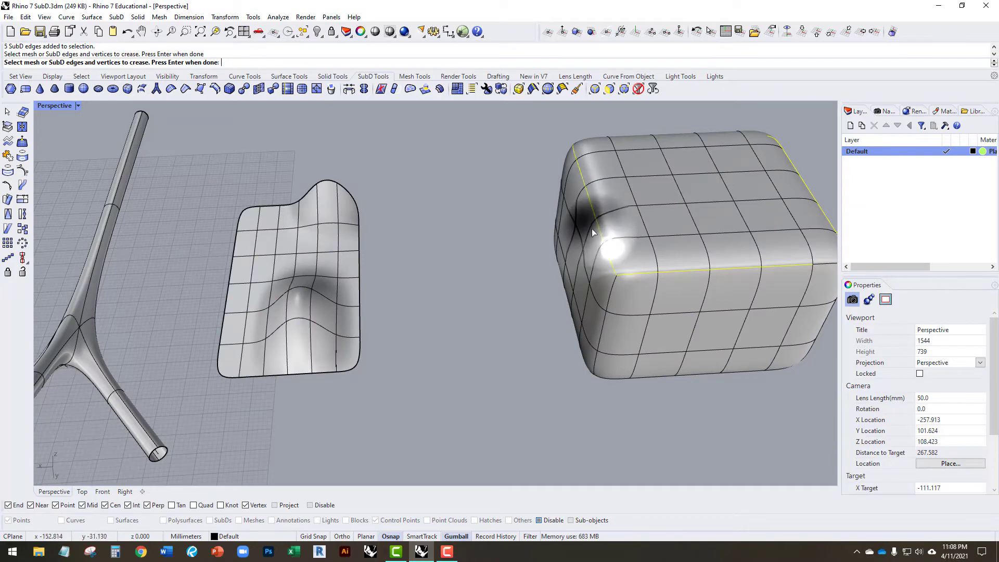
right_drag(592, 229, 482, 204)
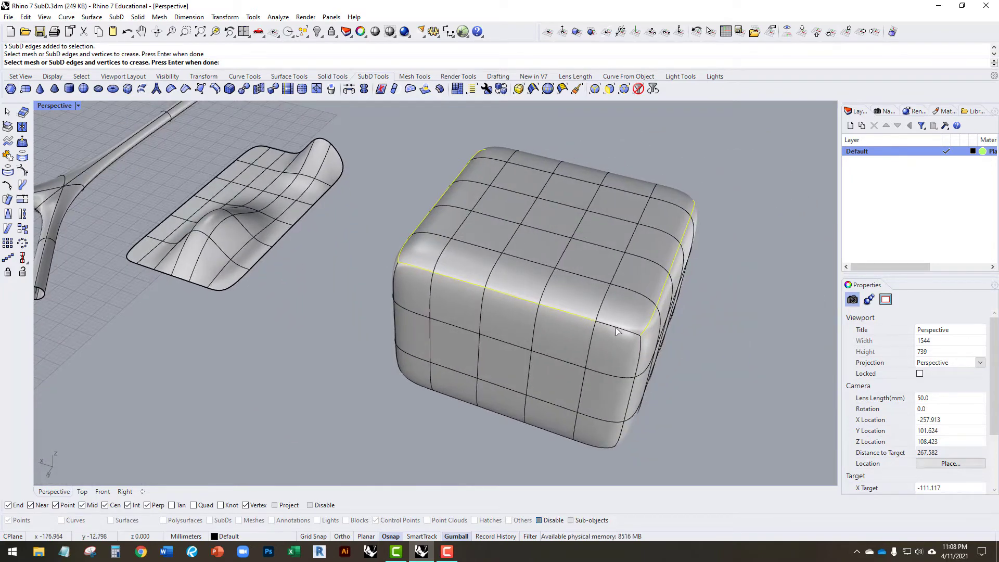
right_drag(613, 274, 481, 239)
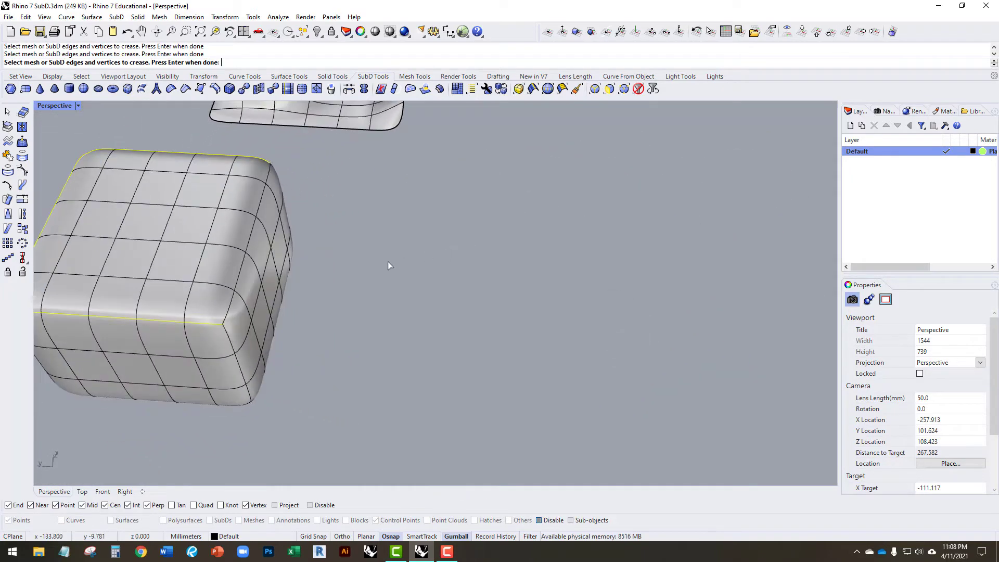
click(236, 301)
right_drag(223, 218, 337, 279)
right_drag(429, 293, 495, 285)
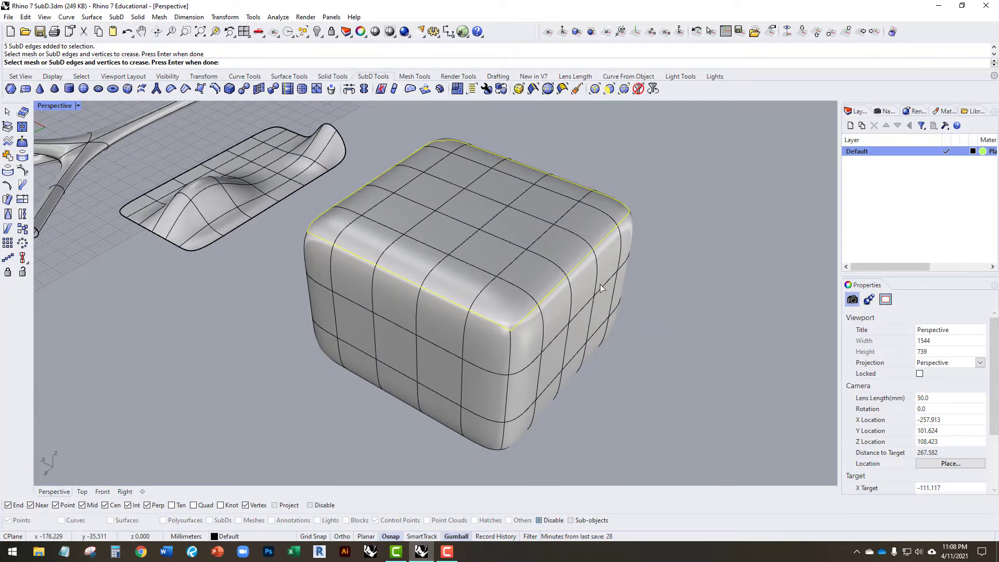
key(Return)
Crease the bottom edges of the SubD box along two adjacent sides.
right_drag(600, 284, 577, 251)
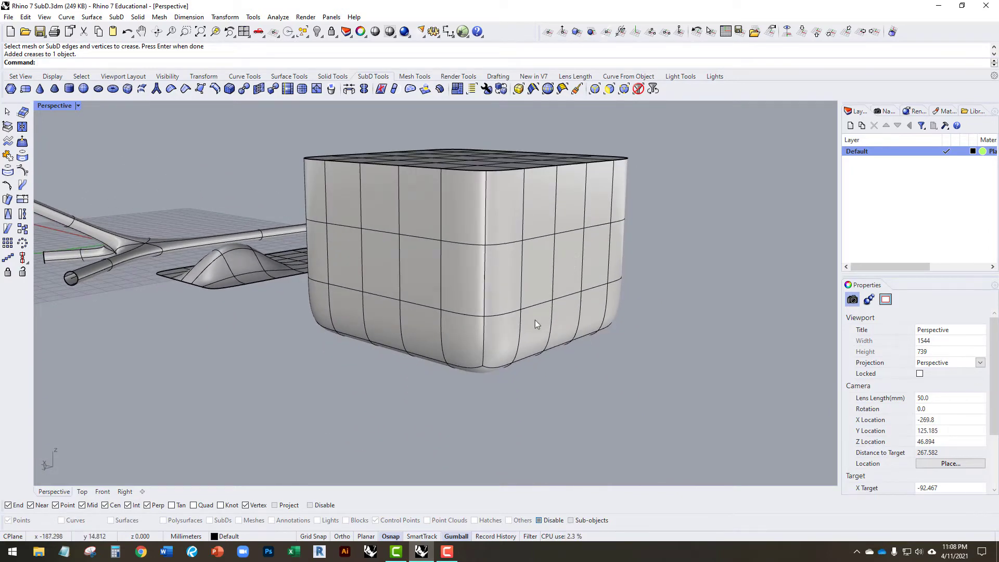
right_drag(535, 320, 533, 305)
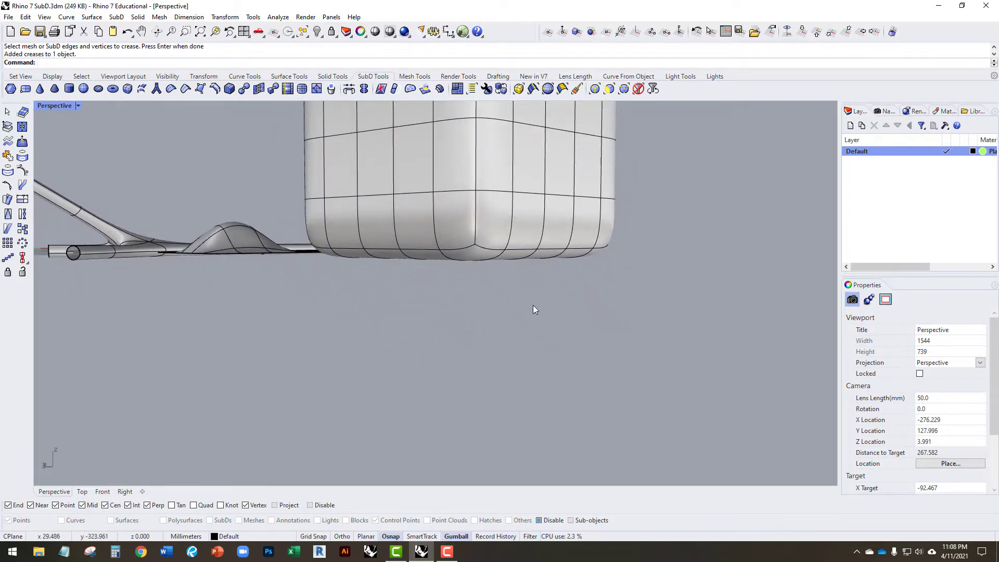
click(186, 89)
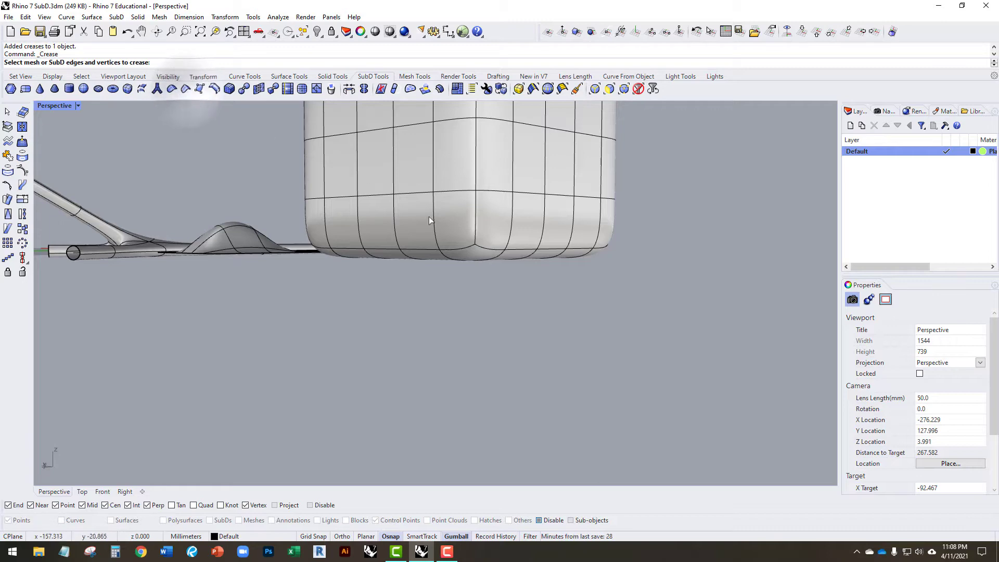
double_click(497, 249)
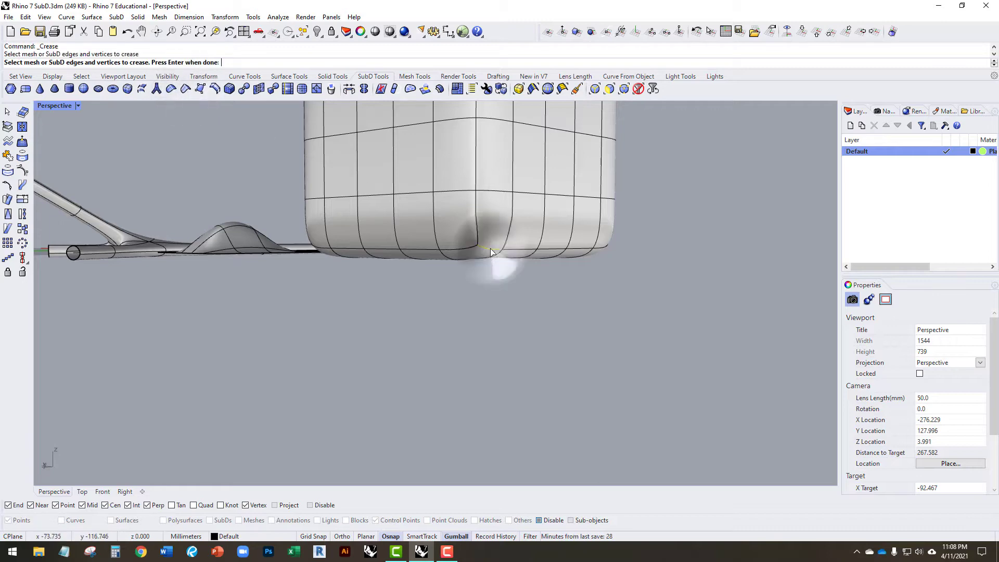
double_click(453, 256)
right_drag(453, 257, 533, 276)
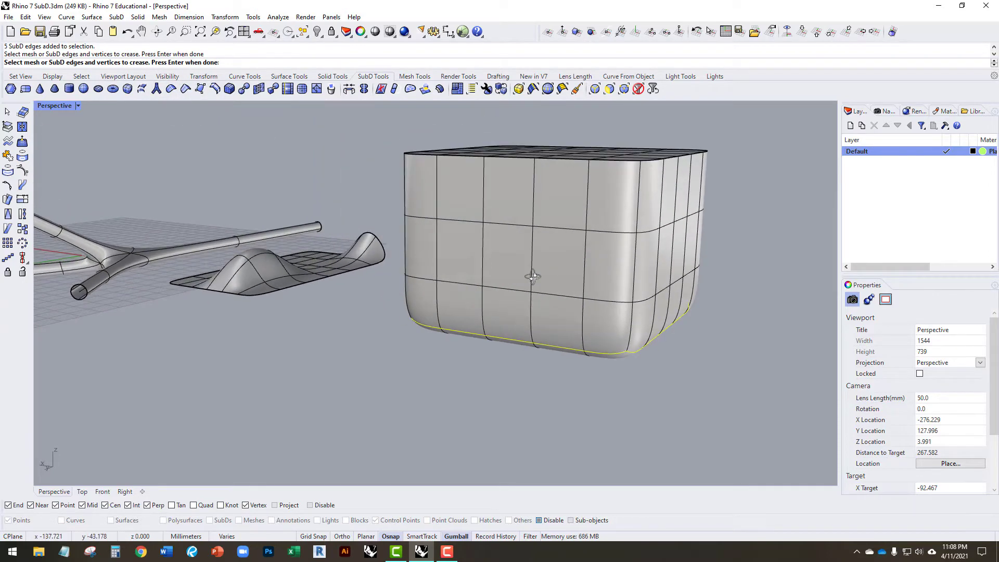
key(Return)
Push one middle-row face near the vertical corner of the creased box inward to dent that side wall.
right_drag(590, 302, 242, 264)
scroll(259, 273, up, 6)
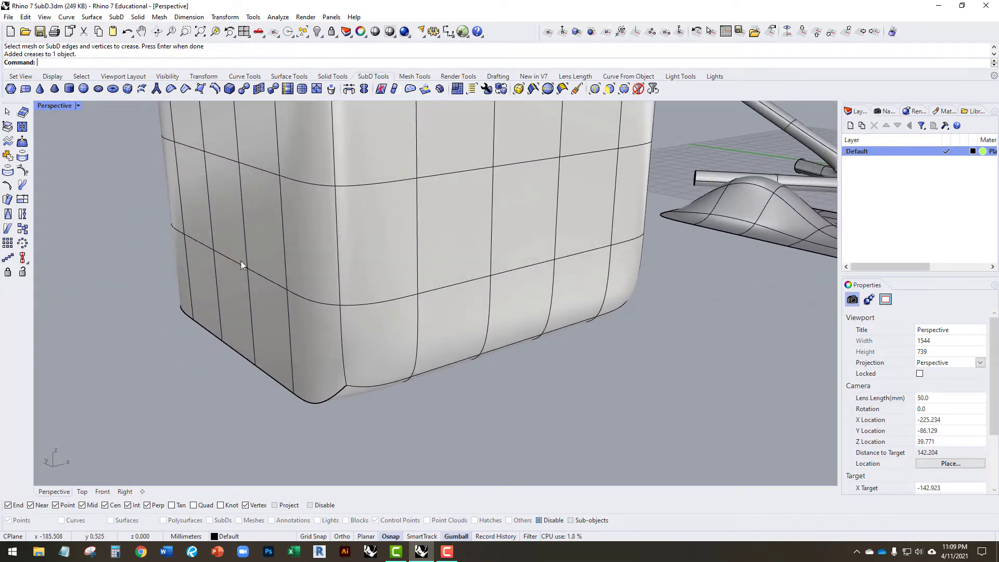
right_drag(307, 377, 289, 340)
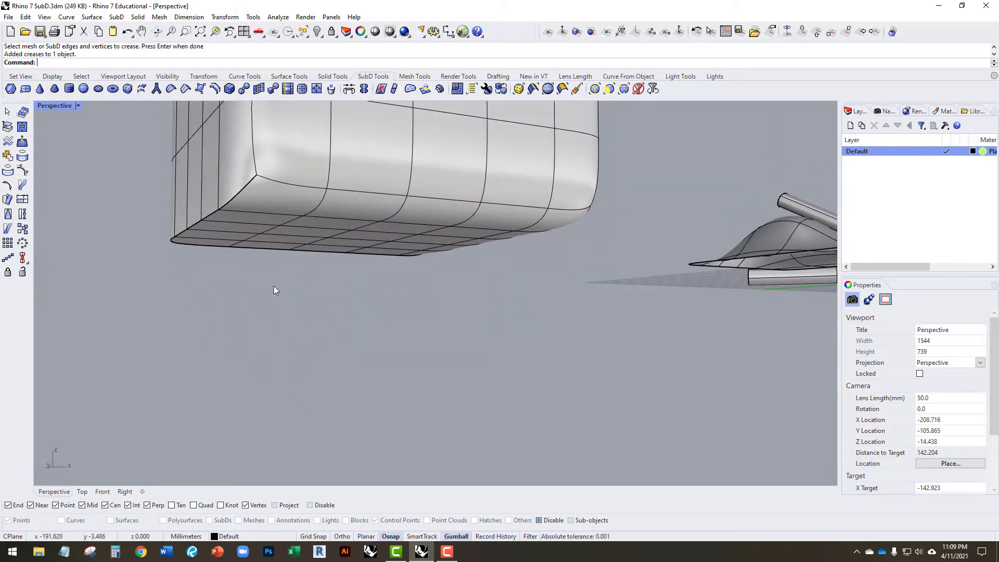
right_drag(259, 236, 483, 287)
scroll(426, 297, down, 3)
scroll(557, 263, up, 5)
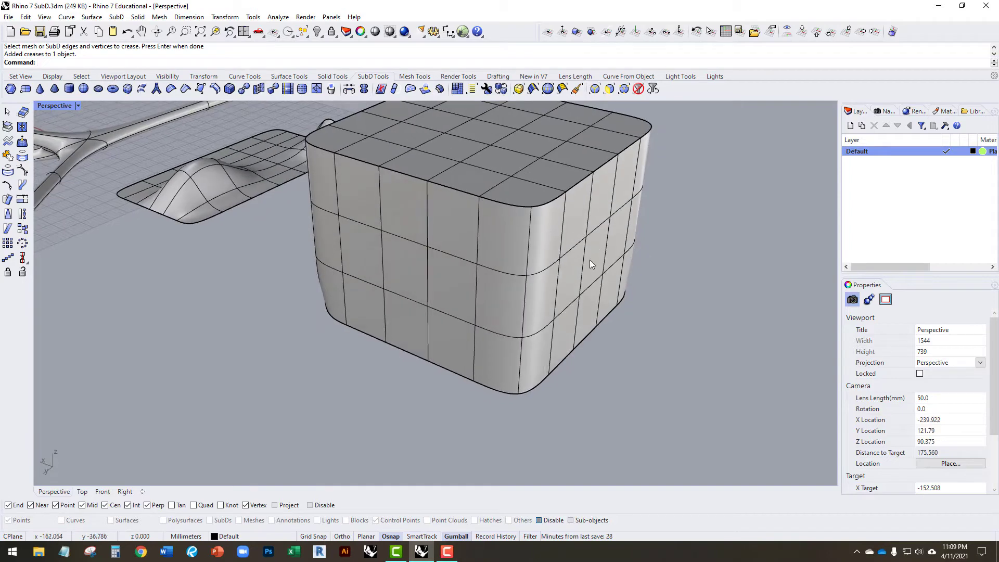
ctrl+shift+click(571, 273)
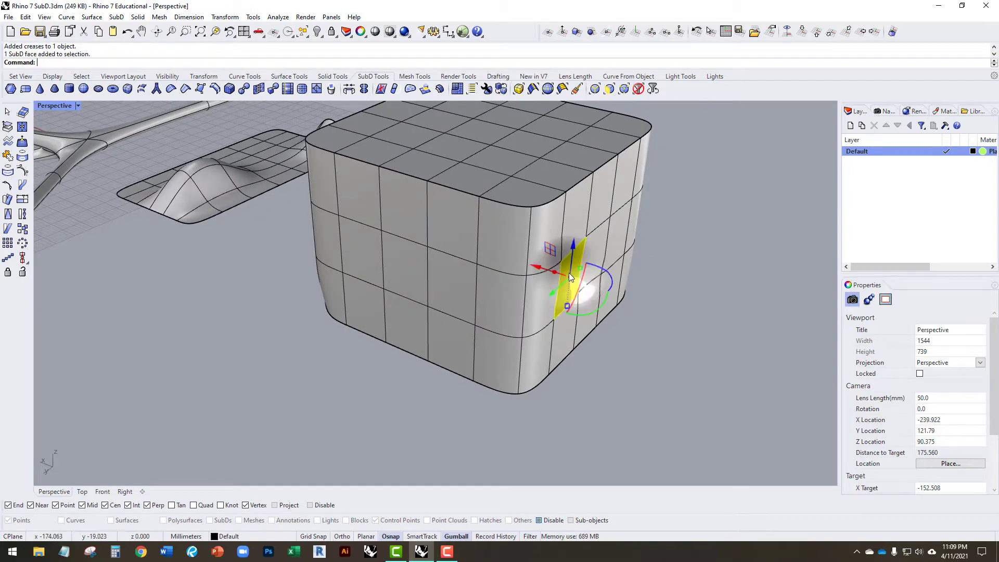
mouse_move(542, 268)
mouse_down()
mouse_move(584, 287)
mouse_move(547, 276)
mouse_up()
click(677, 339)
right_drag(475, 259, 374, 235)
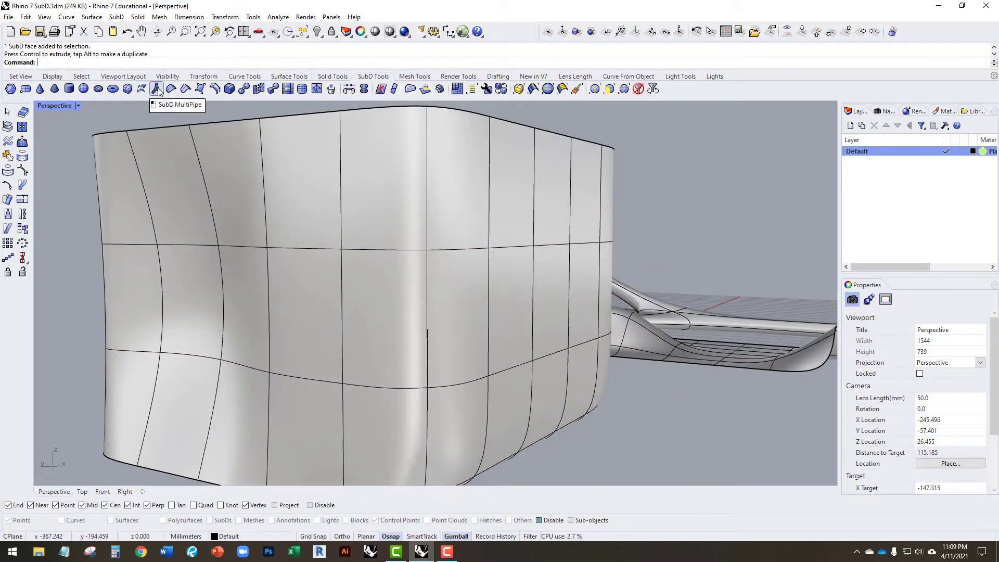
Remove the creases from the complete top rim of the SubD box so the edge is smooth.
key(Home)
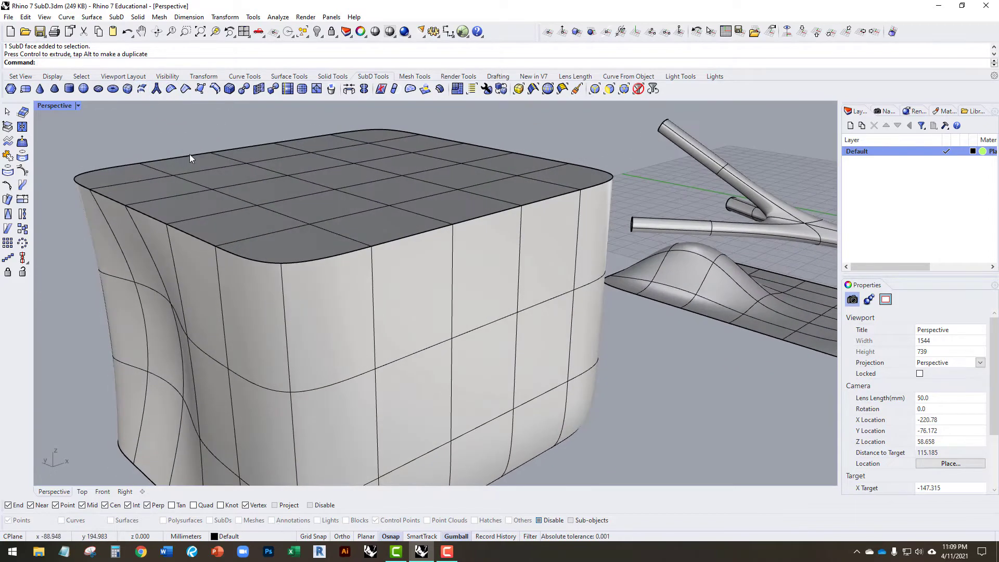
click(171, 89)
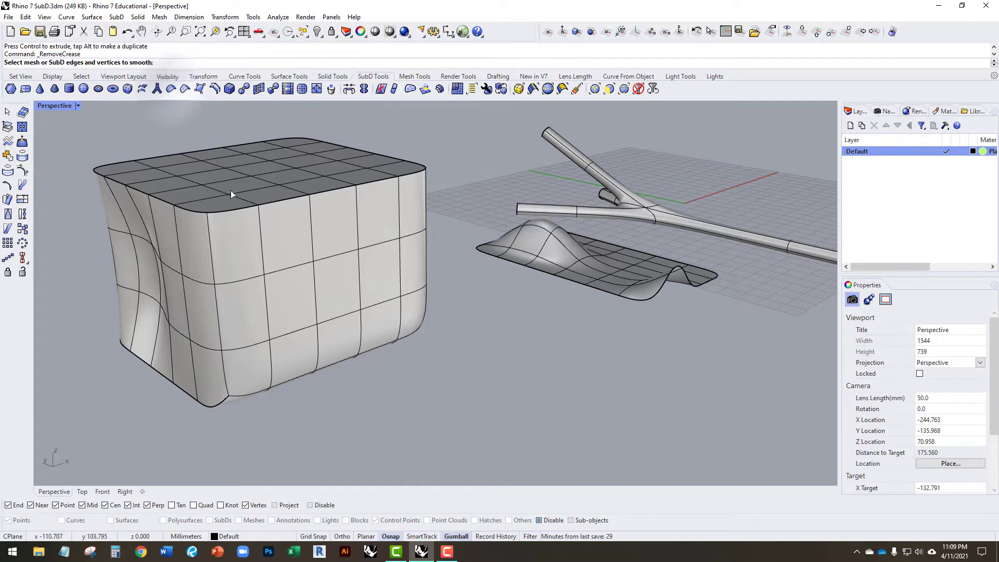
double_click(242, 211)
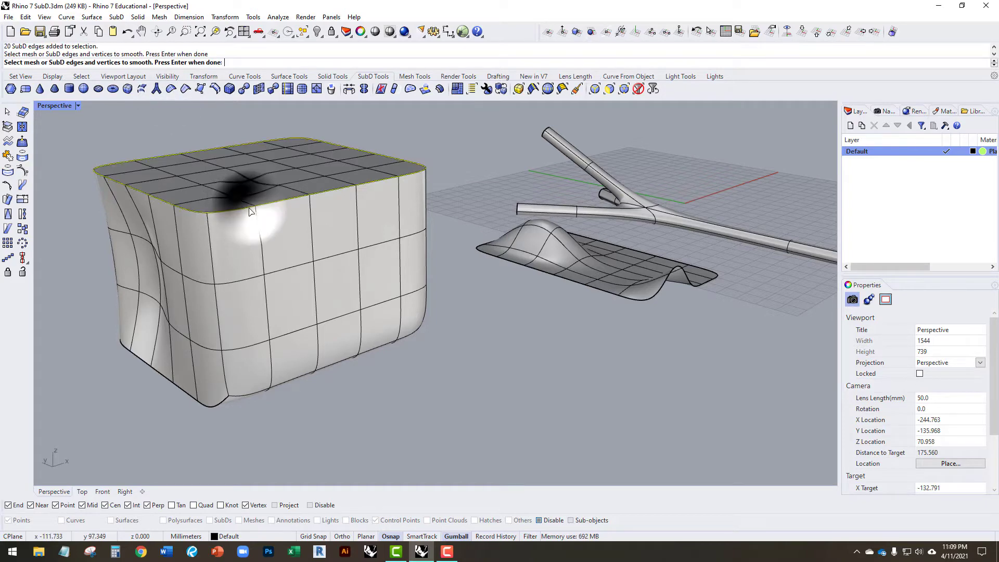
right_drag(304, 207, 321, 248)
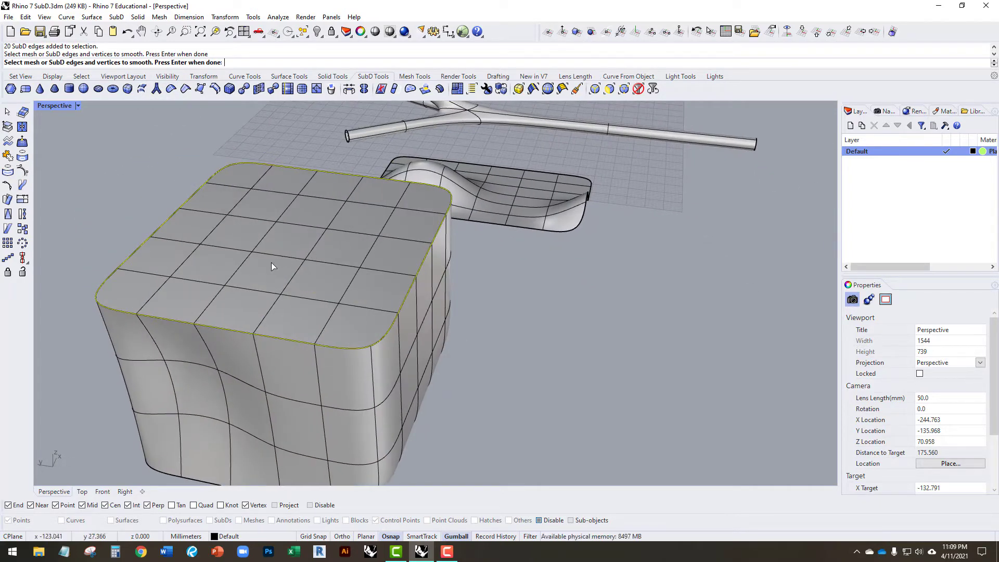
key(Return)
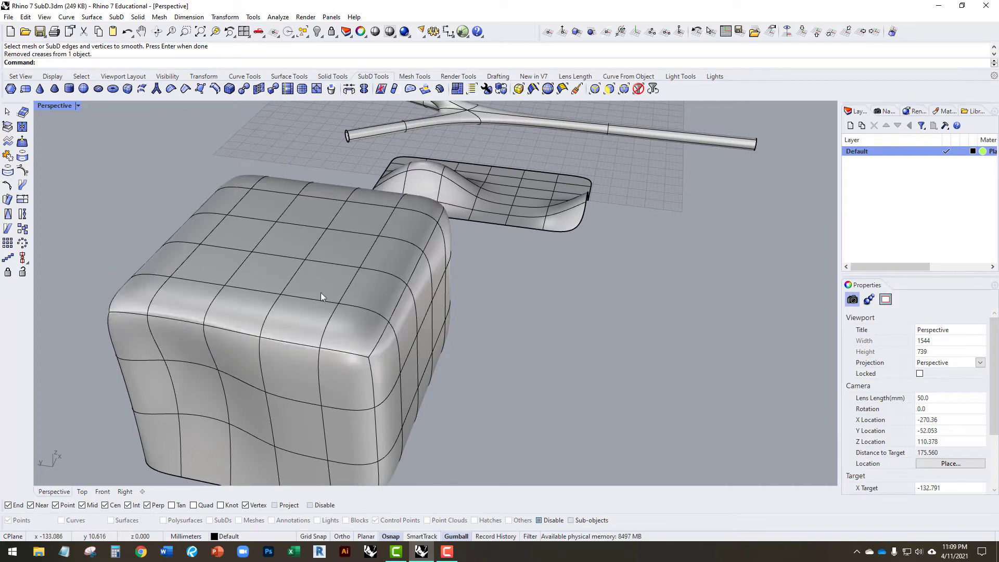
Insert a full edge loop just below the box's top rim on the undented side wall, offset from the rim edge to one side only.
right_drag(321, 293, 261, 217)
right_drag(274, 272, 508, 335)
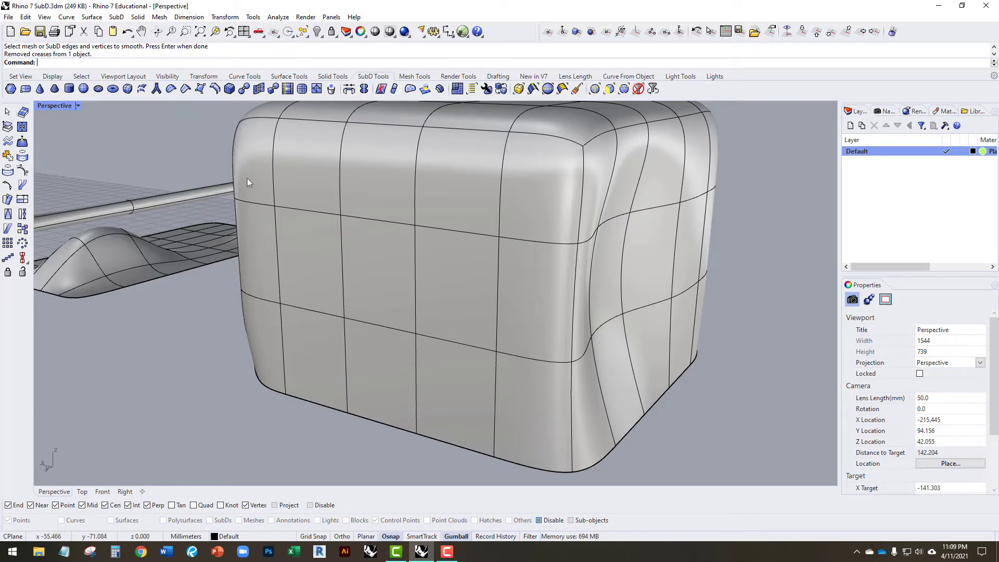
scroll(275, 212, down, 5)
right_drag(275, 212, 255, 233)
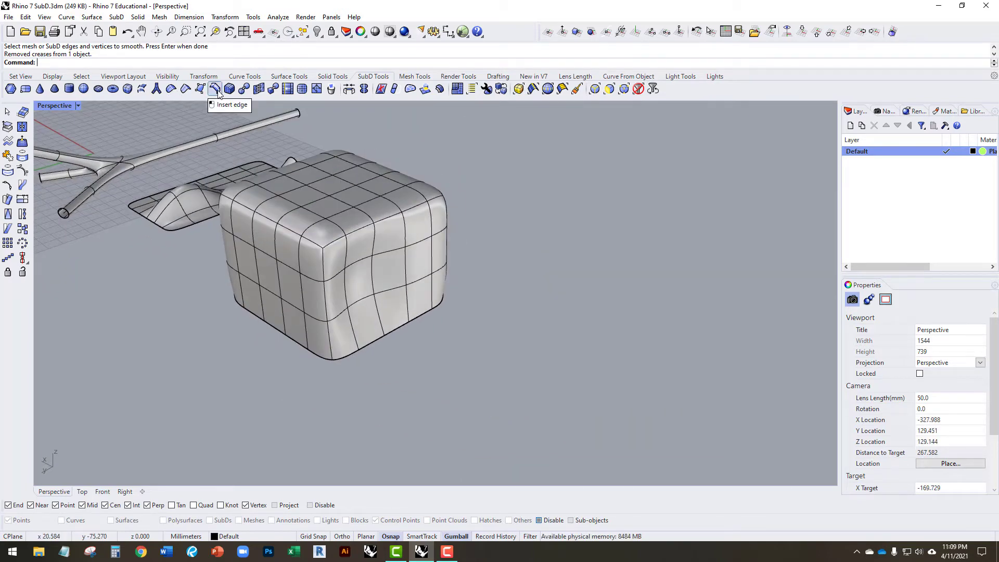
scroll(385, 286, up, 5)
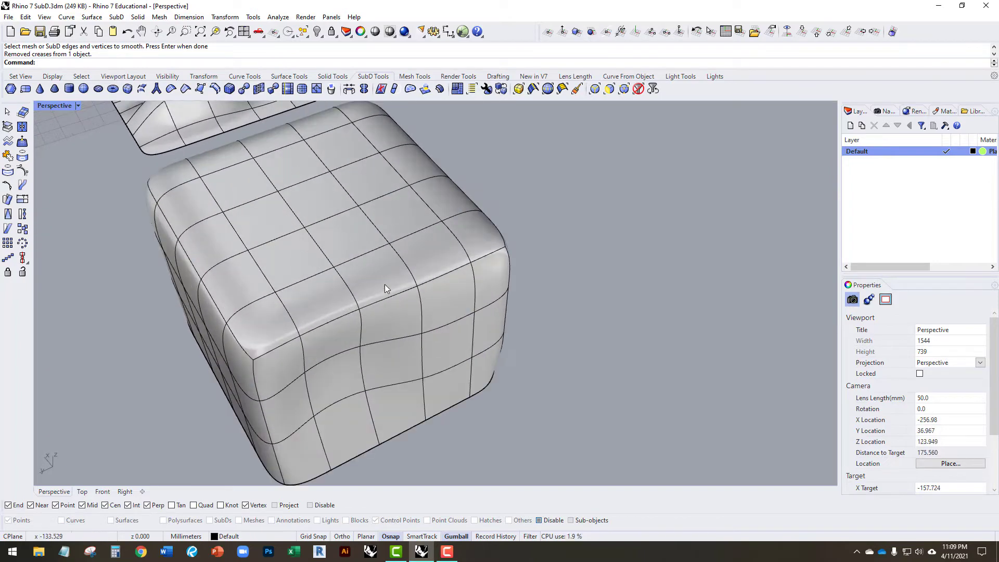
scroll(385, 285, up, 2)
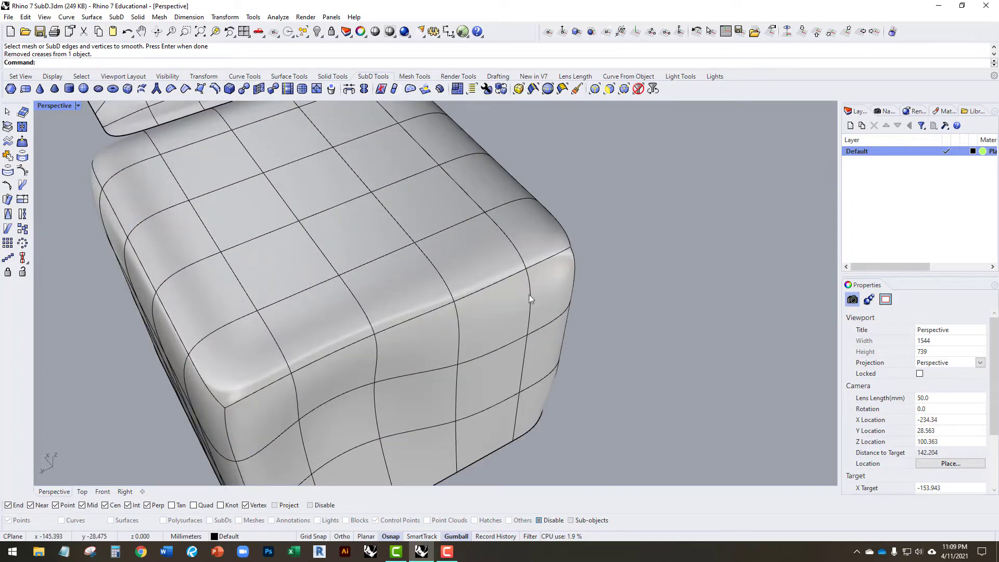
right_drag(530, 298, 429, 298)
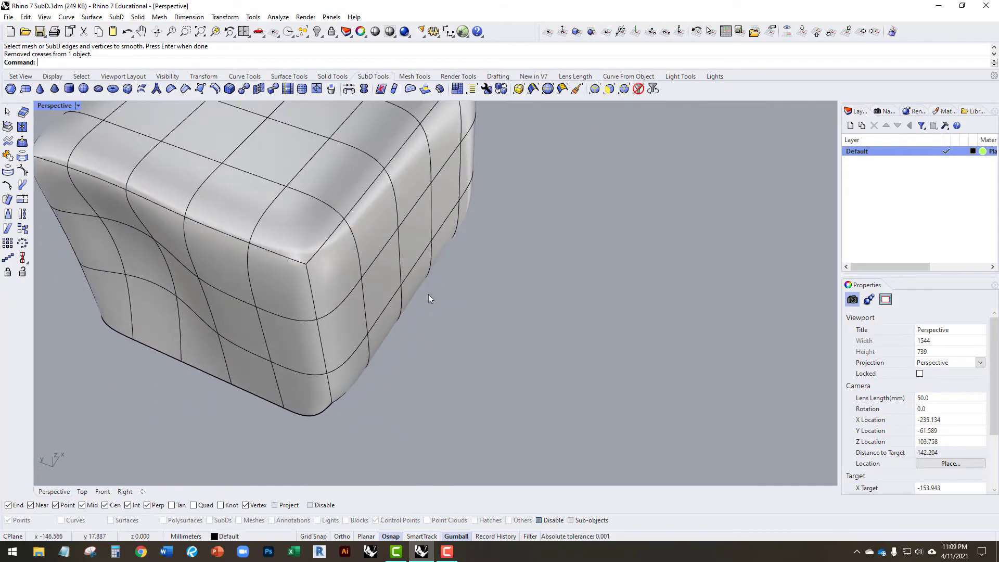
click(215, 90)
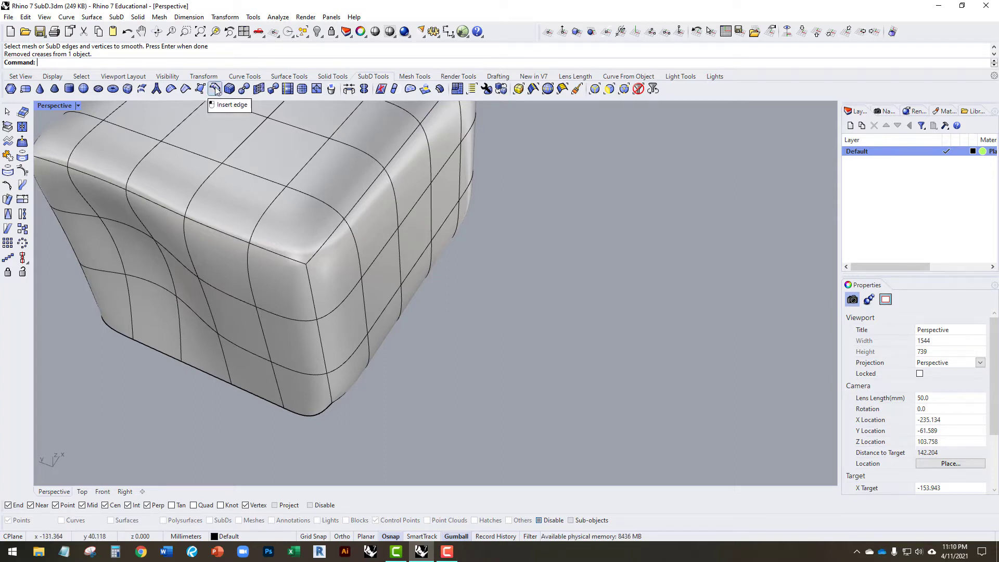
click(215, 90)
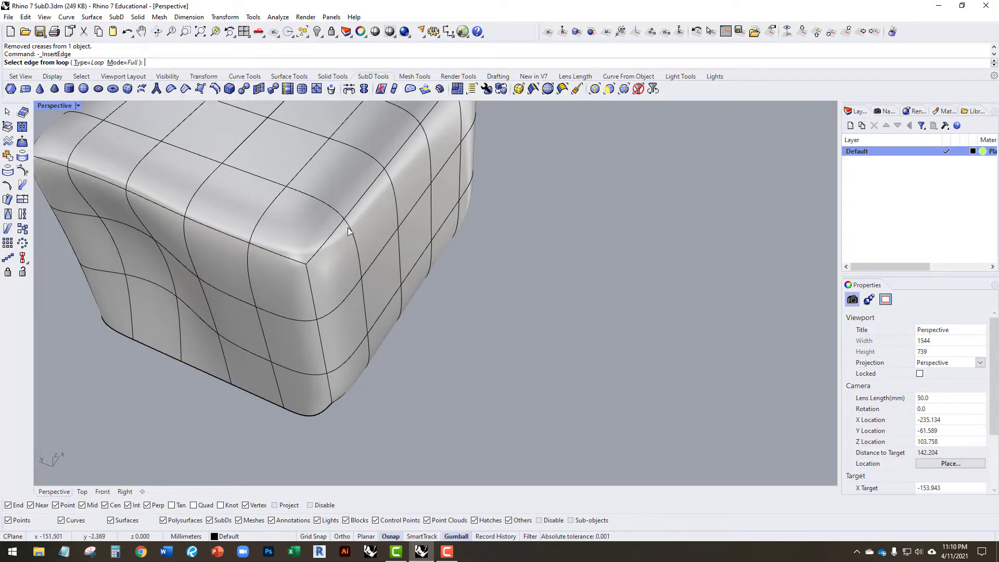
click(330, 241)
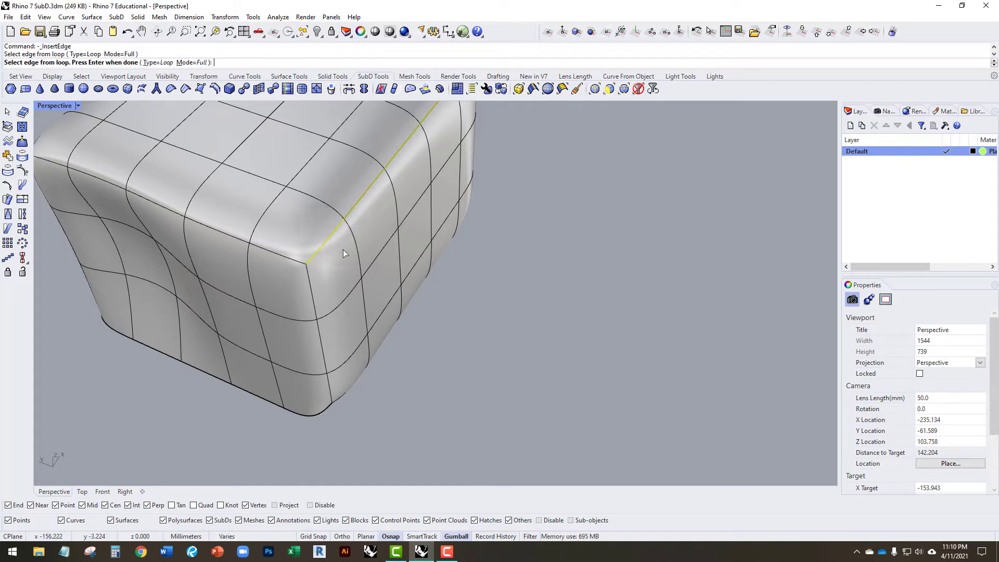
key(Return)
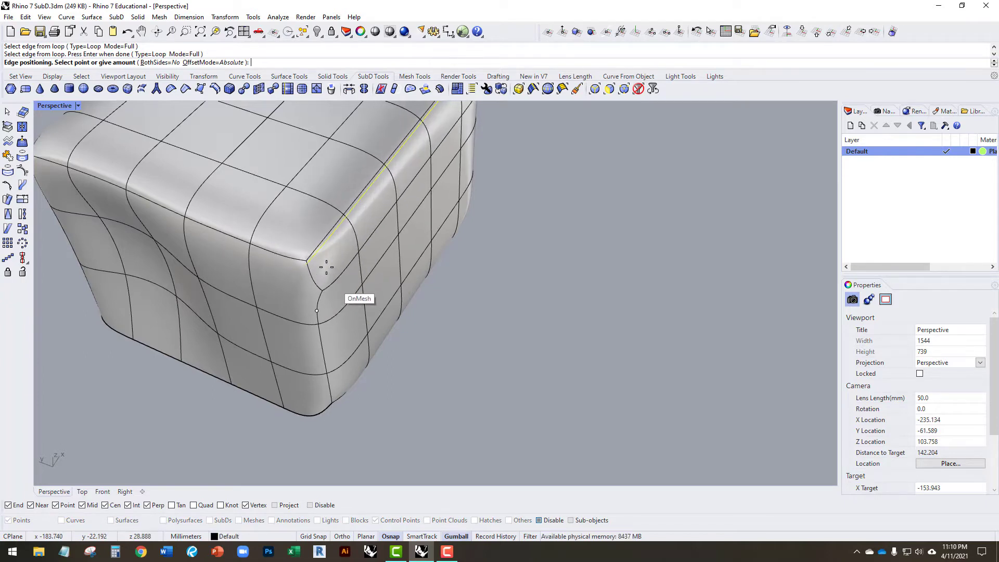
click(326, 267)
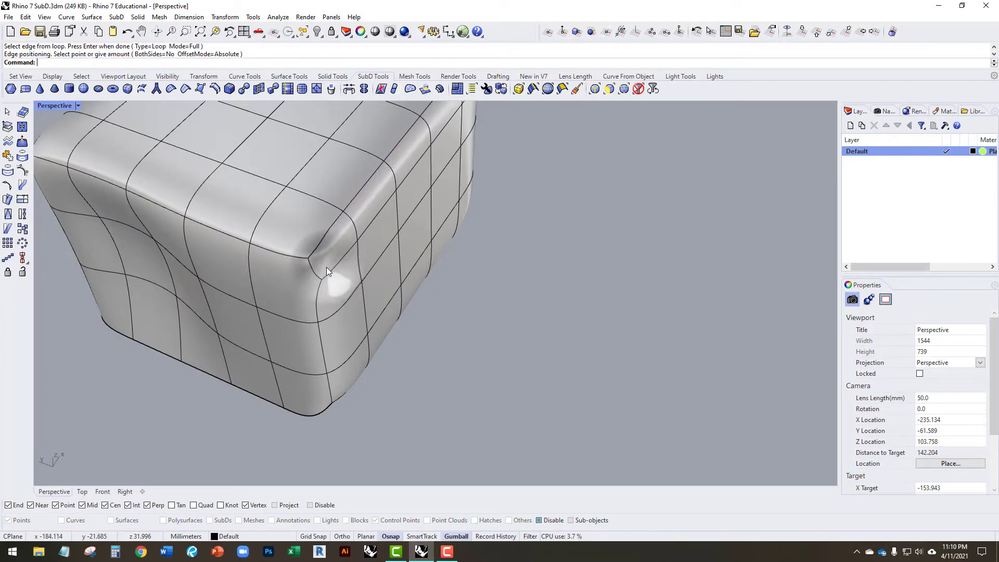
Insert another edge loop from the same rim edge, offset inward onto the top face of the box.
scroll(312, 265, down, 5)
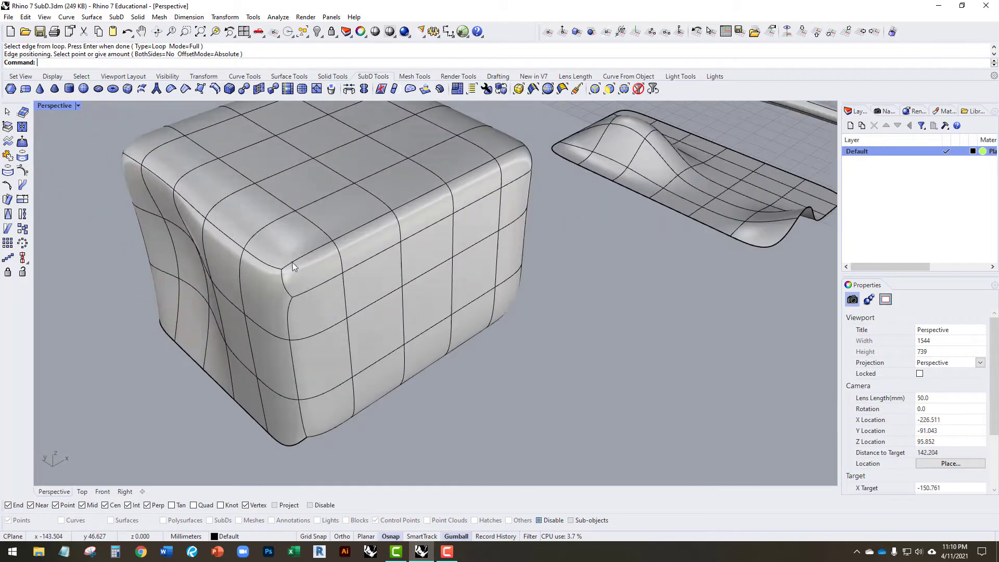
scroll(294, 266, up, 2)
key(Return)
click(307, 284)
key(Return)
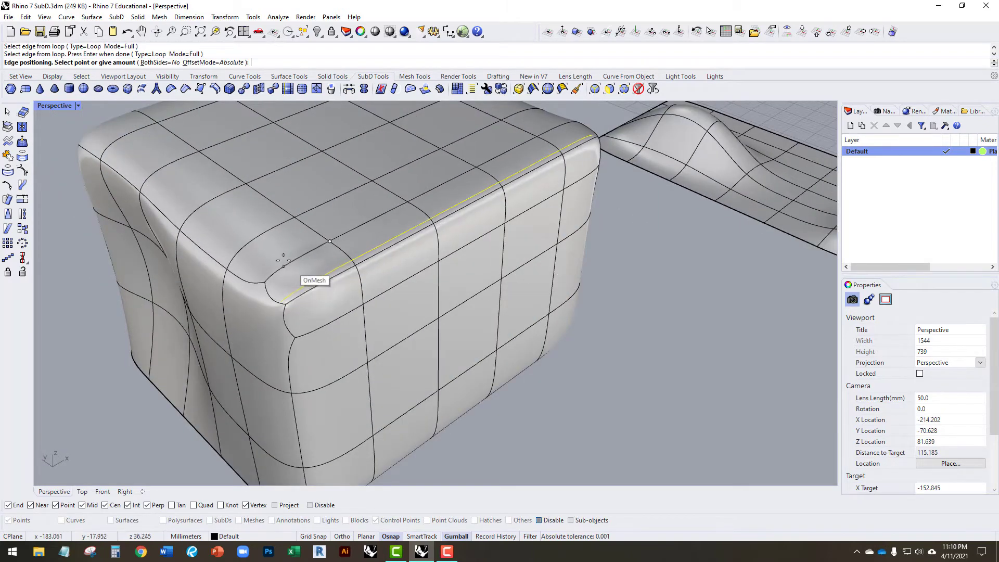
click(283, 260)
Insert a further edge loop on the undented side wall, below the loop already added under the rim.
key(Return)
click(322, 330)
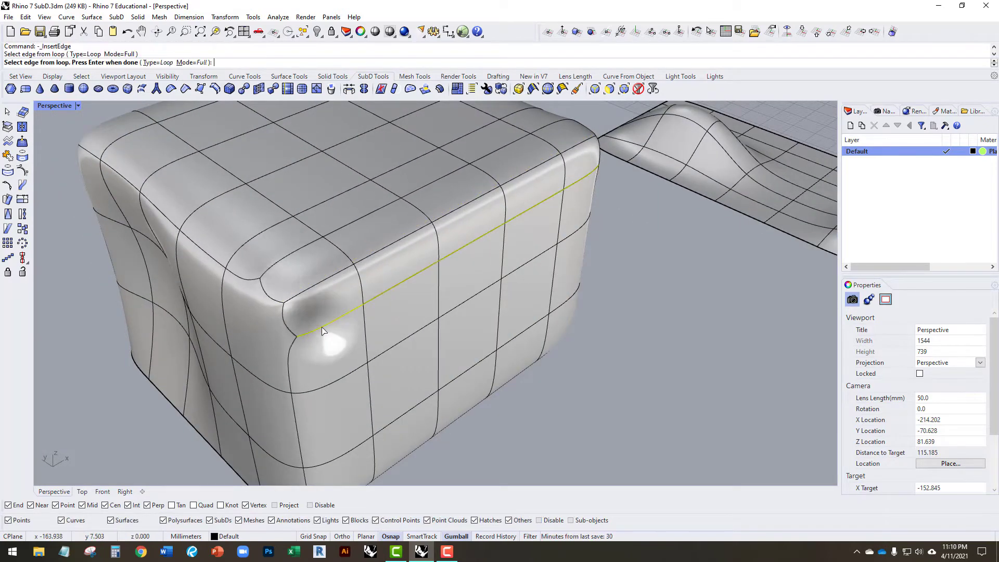
key(Return)
click(314, 359)
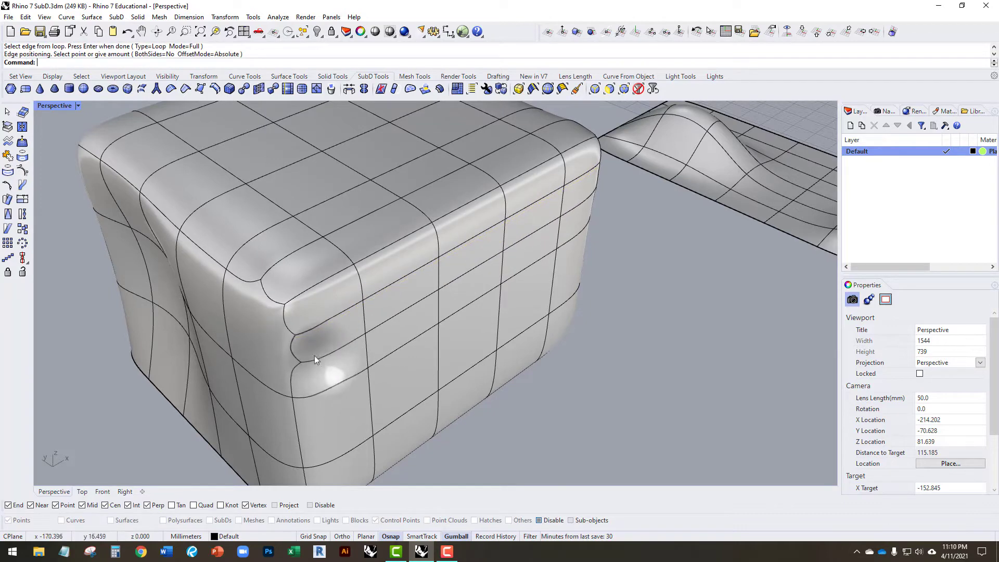
Insert two closely spaced edge loops around the box between the dented wall's last vertical loop and the near corner.
key(Return)
click(227, 317)
key(Return)
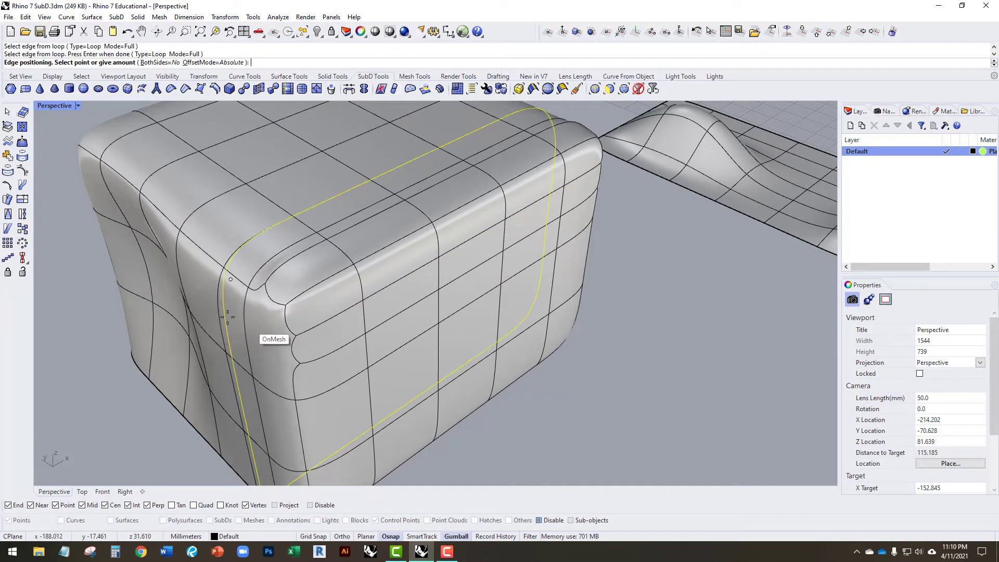
click(227, 317)
key(Return)
click(246, 328)
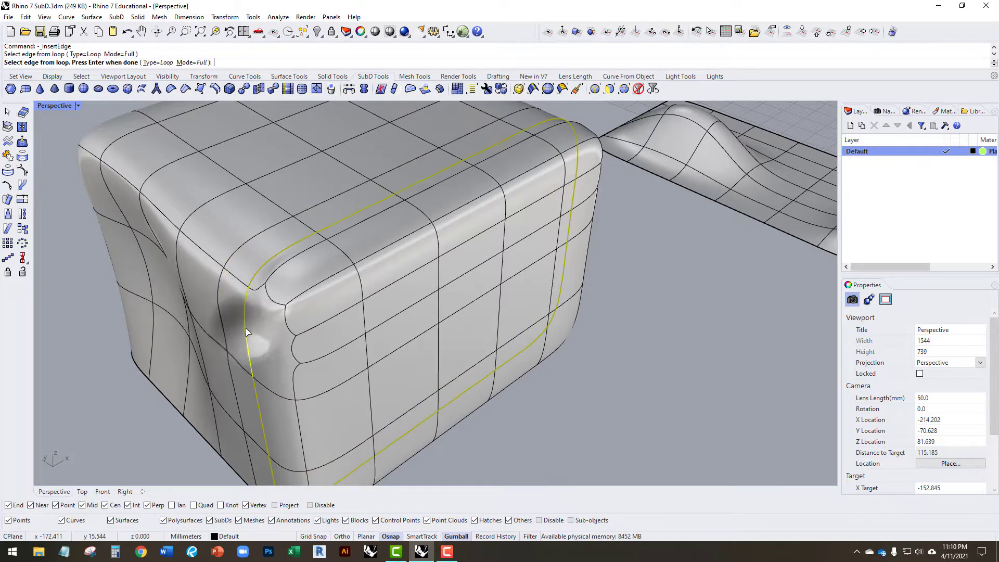
key(Return)
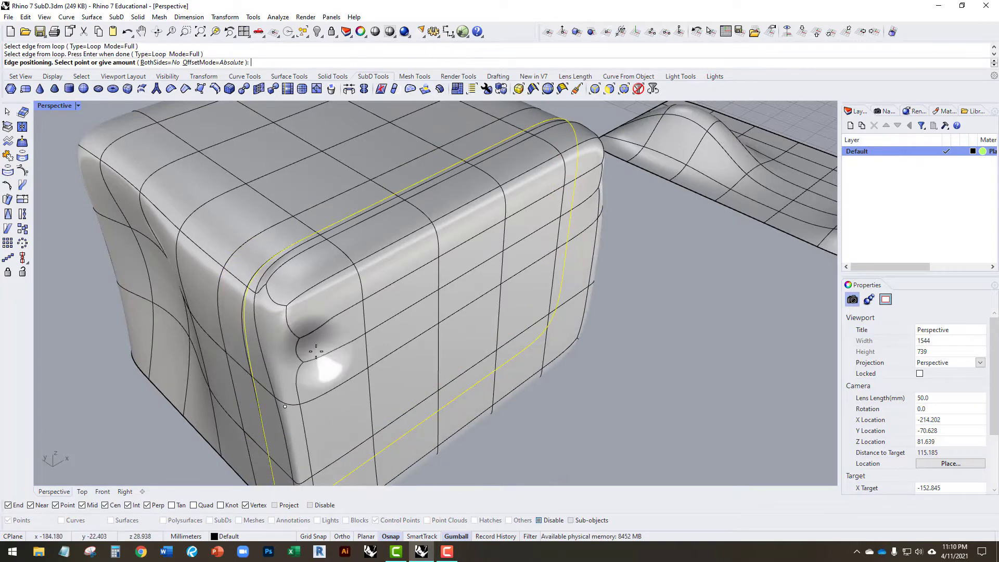
click(316, 351)
right_drag(336, 333, 389, 288)
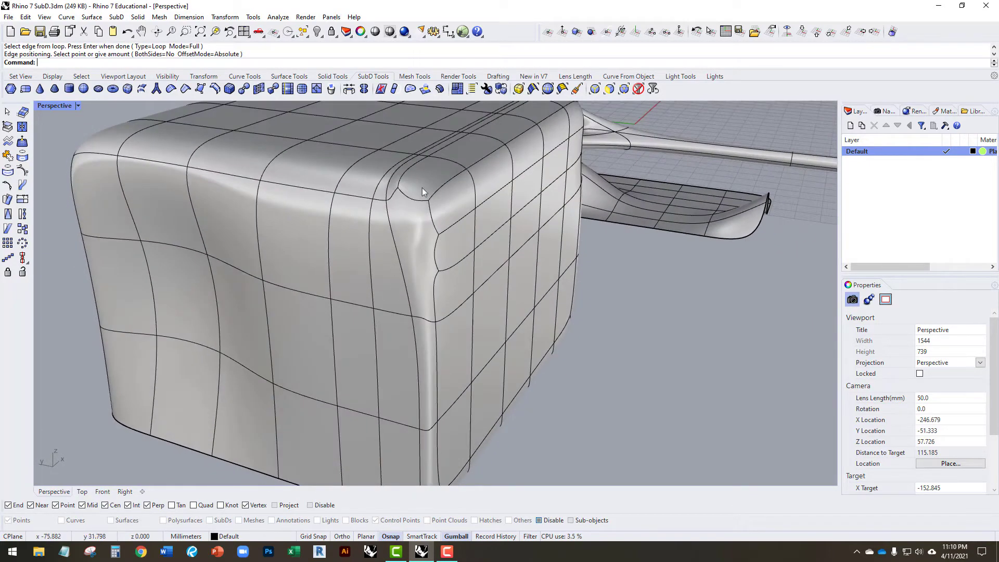
right_drag(422, 190, 377, 223)
click(312, 272)
click(617, 399)
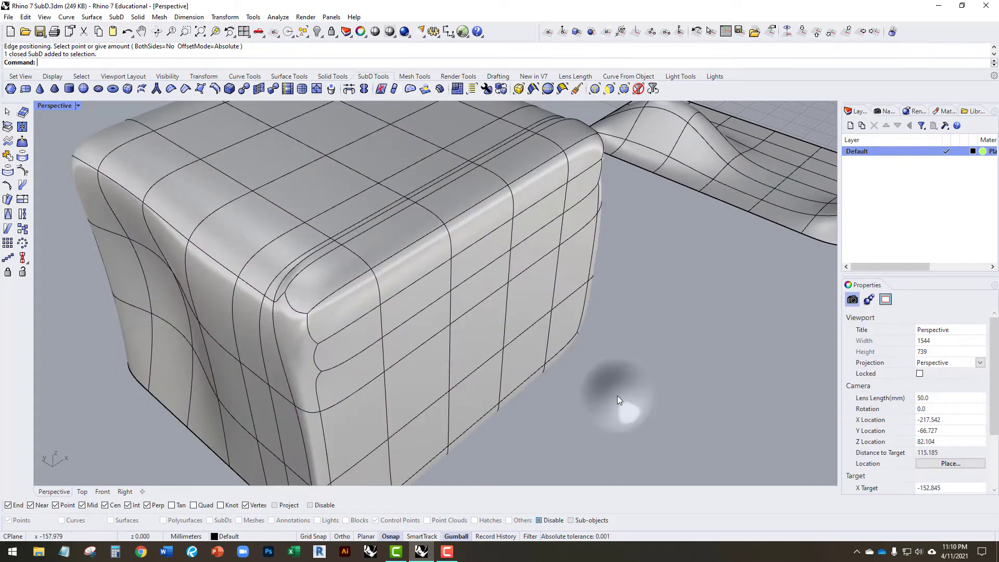
Insert an edge loop across the top face, beside the crosswise loop nearest the dented wall and offset away from that wall.
right_drag(366, 282, 373, 248)
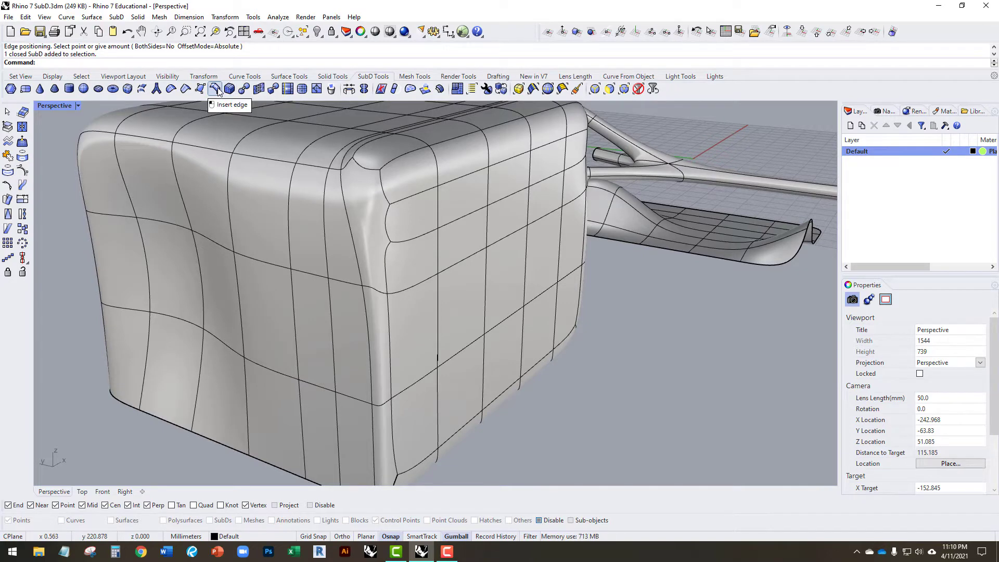
right_drag(333, 187, 364, 247)
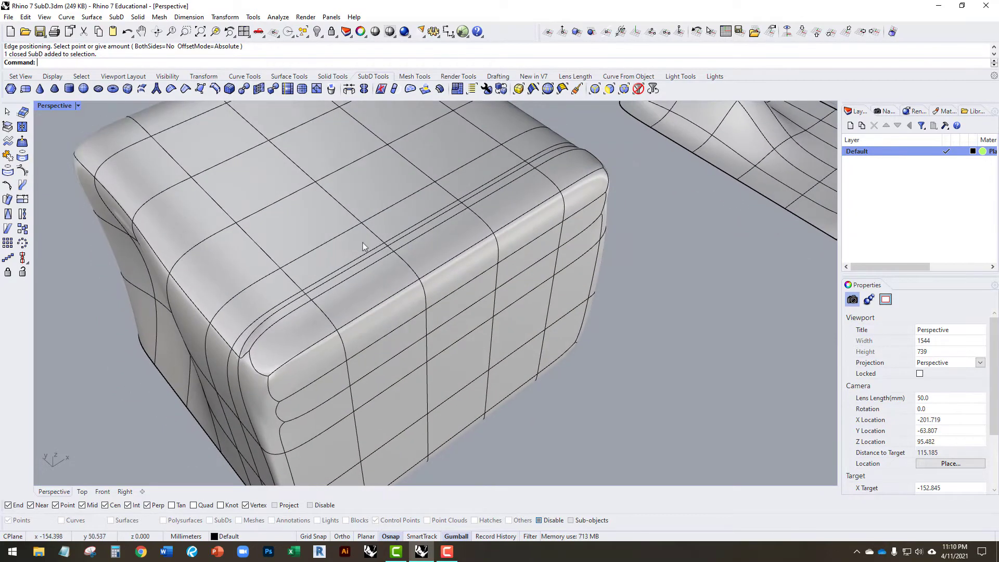
click(217, 87)
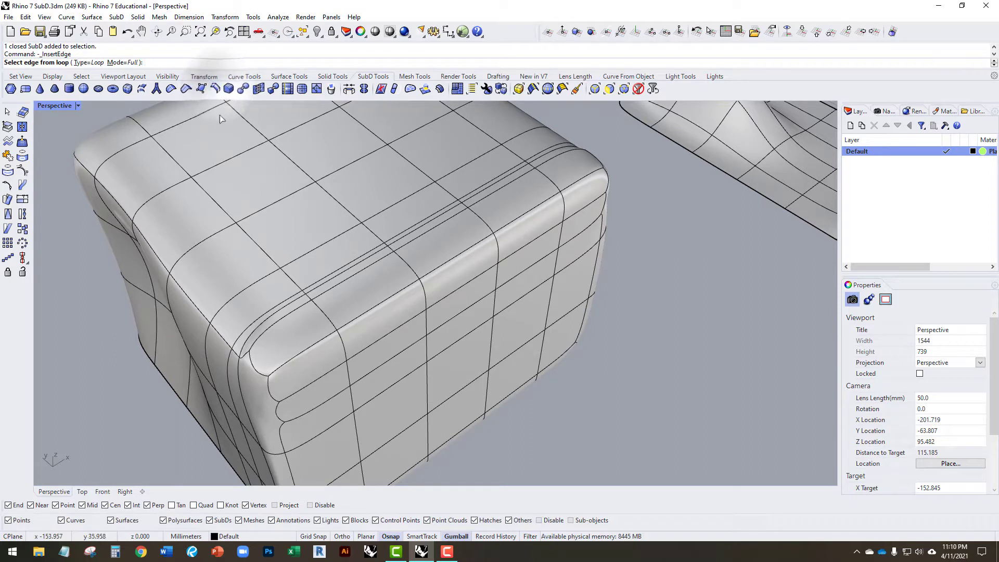
click(225, 215)
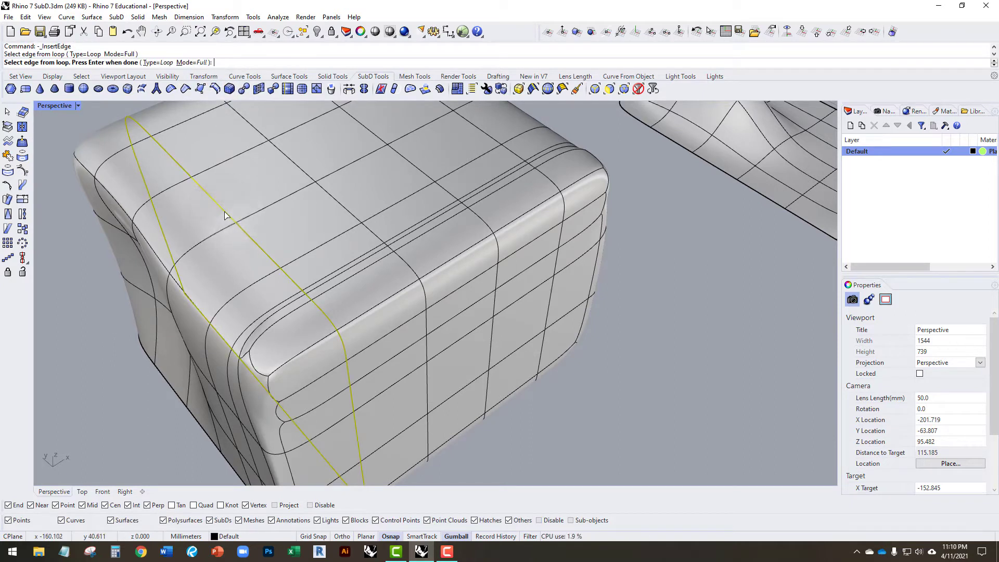
key(Return)
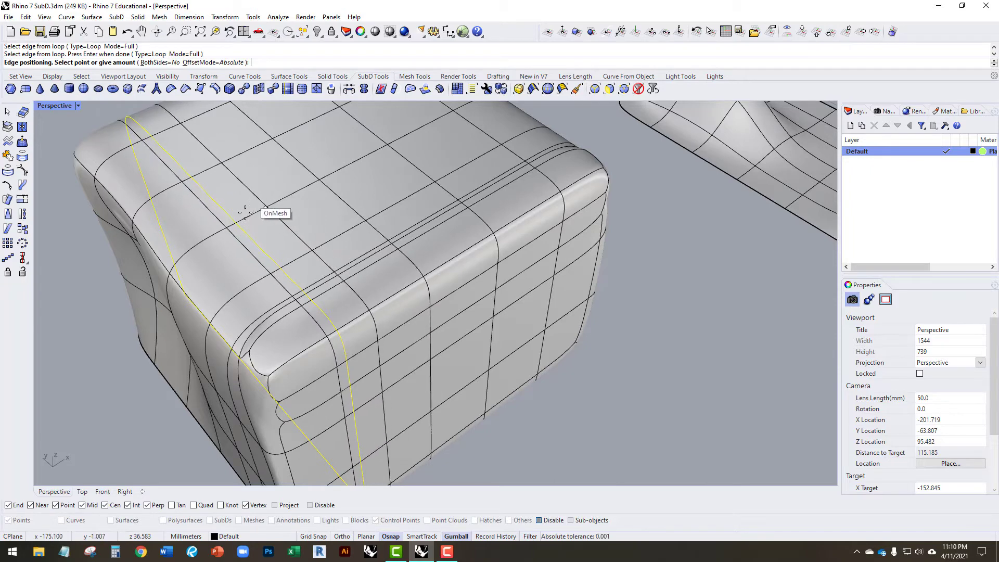
click(254, 177)
Examine the inserted edge loops on the top face, rim and near corner of the SubD box.
mouse_move(224, 195)
right_down()
mouse_move(213, 196)
mouse_move(230, 192)
right_up()
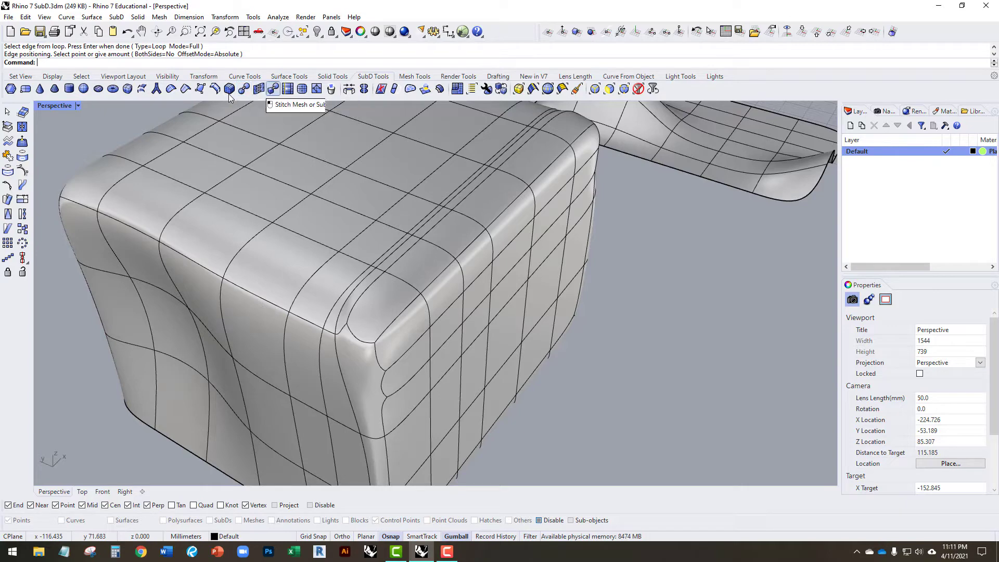
scroll(212, 144, down, 3)
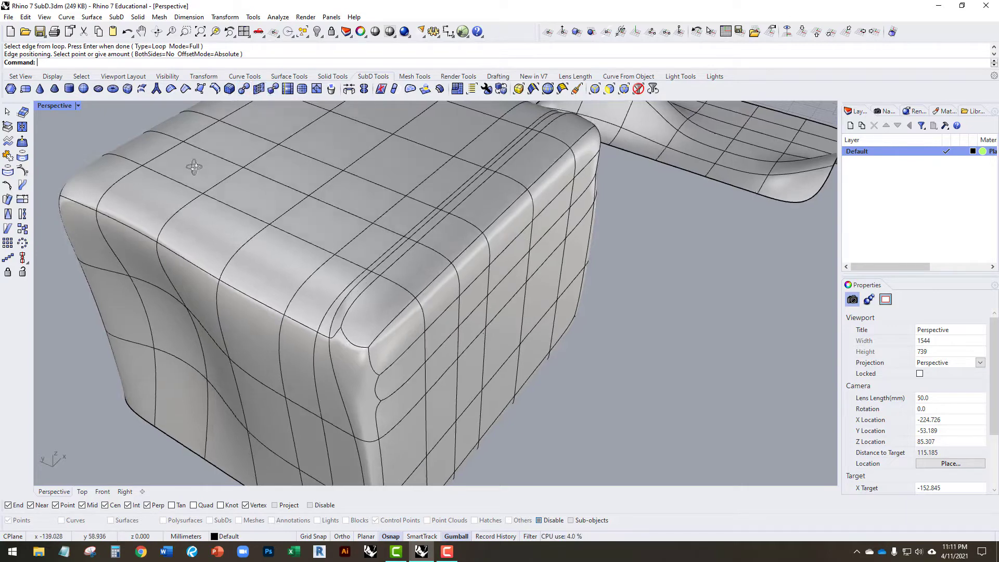
right_drag(203, 167, 268, 230)
scroll(409, 271, up, 5)
scroll(409, 270, up, 3)
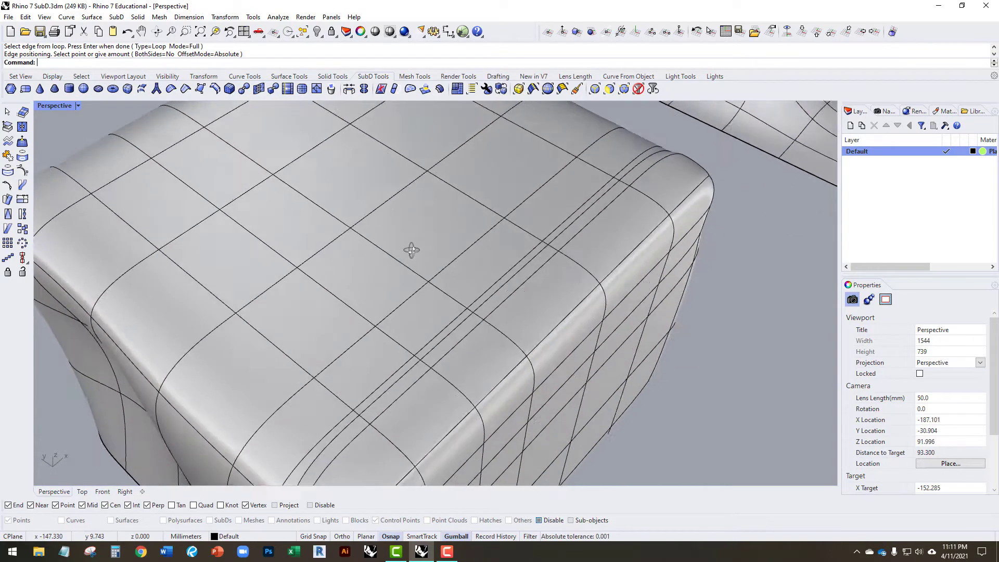
click(443, 217)
key(Escape)
right_drag(442, 222, 486, 227)
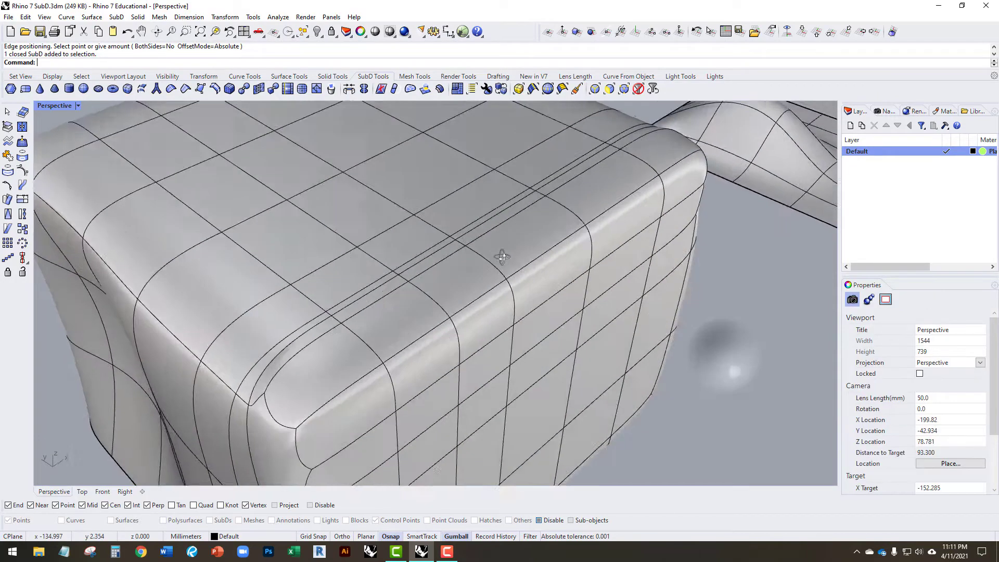
scroll(486, 227, up, 3)
right_drag(351, 255, 355, 298)
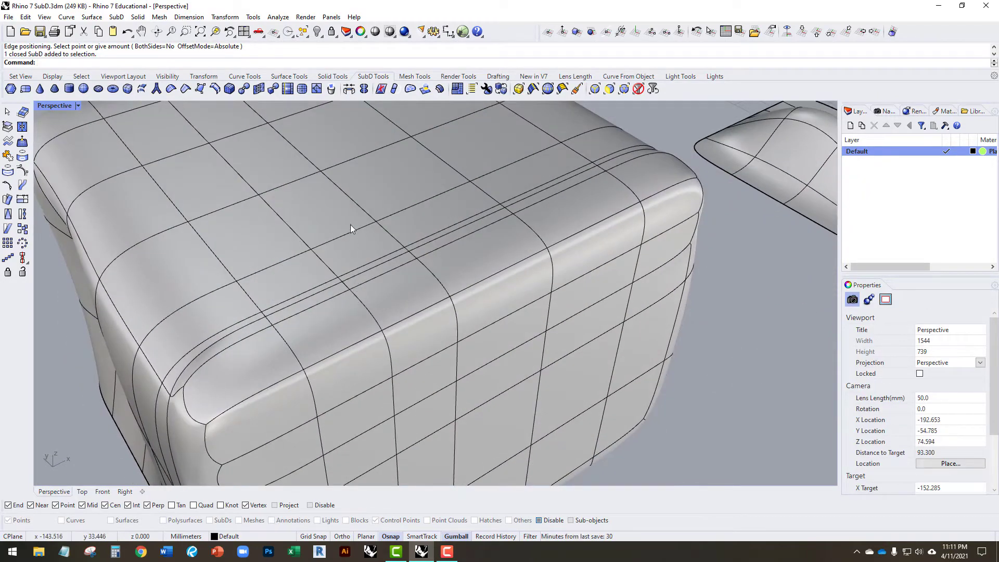
right_drag(351, 224, 364, 251)
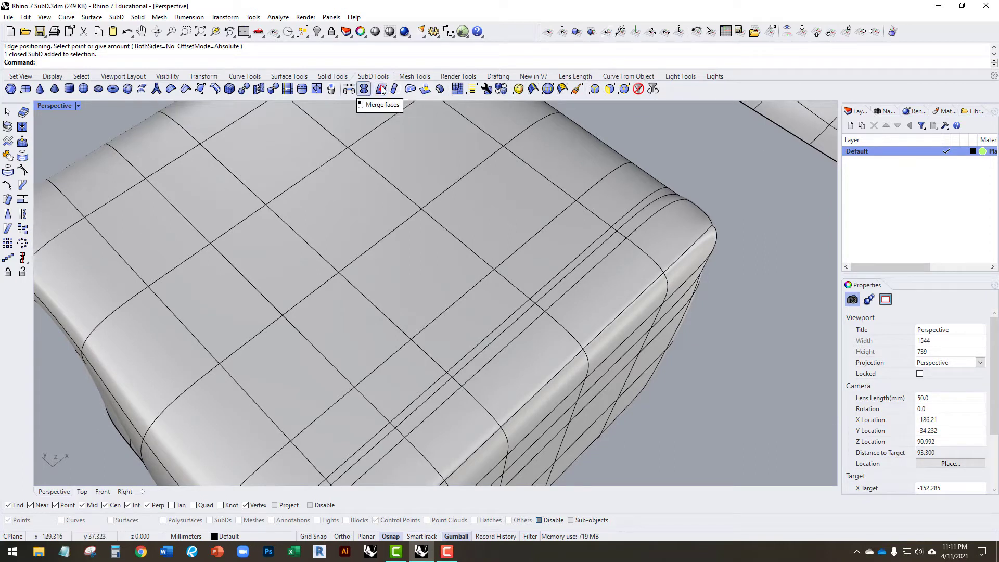
Delete a two-by-two block of adjacent faces on the SubD box's top to open a hole.
click(331, 89)
click(346, 213)
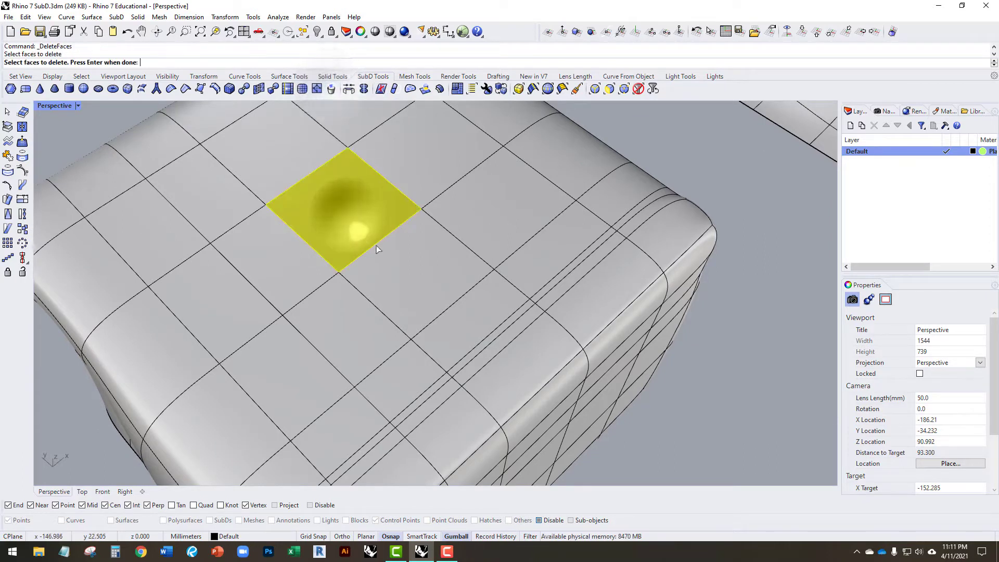
click(414, 270)
click(464, 213)
click(417, 164)
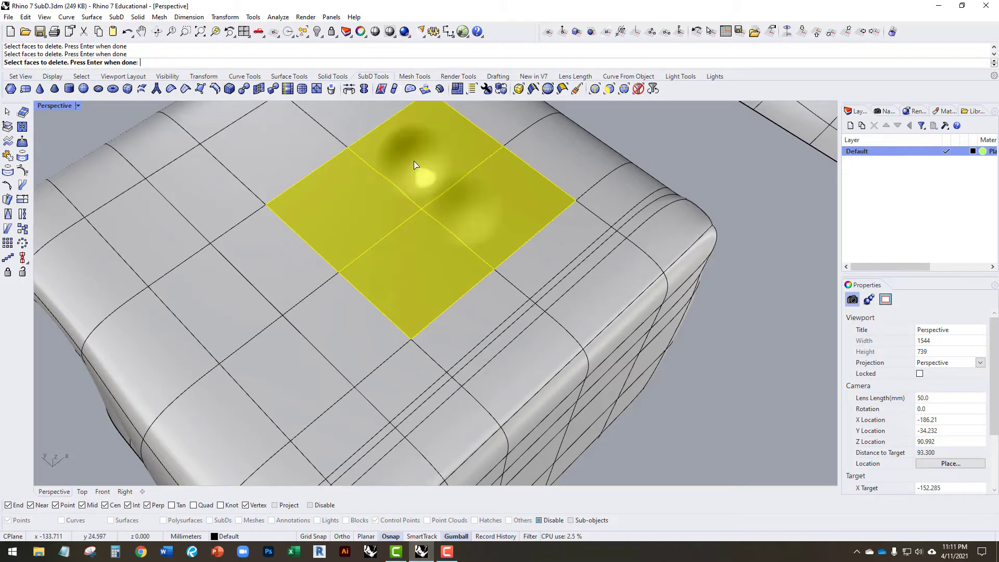
key(Return)
scroll(415, 164, down, 5)
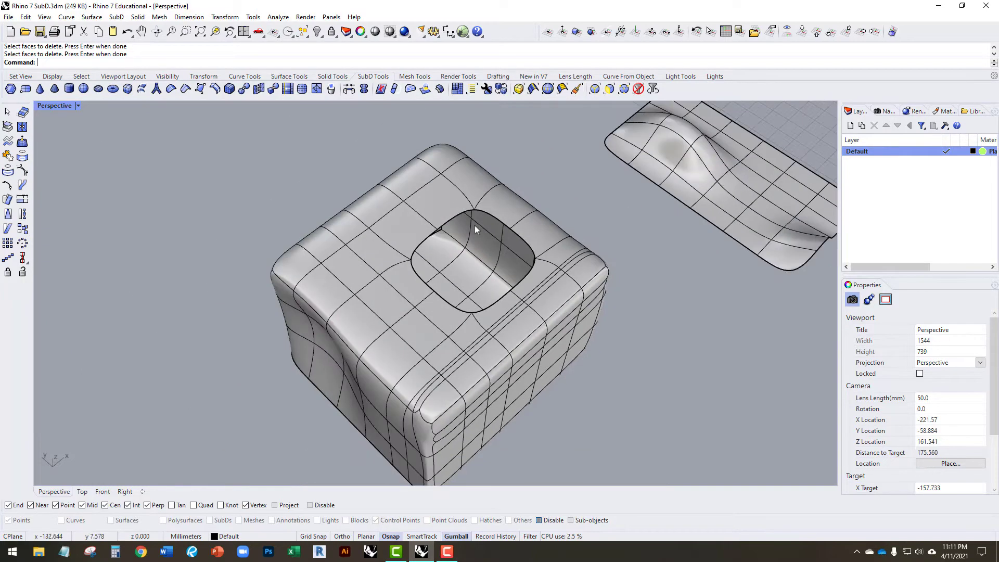
Stitch the two opposite long boundary edge sets of the top opening together at the Average location.
right_drag(475, 225, 412, 194)
scroll(411, 194, up, 5)
right_drag(457, 218, 412, 219)
right_drag(325, 258, 276, 205)
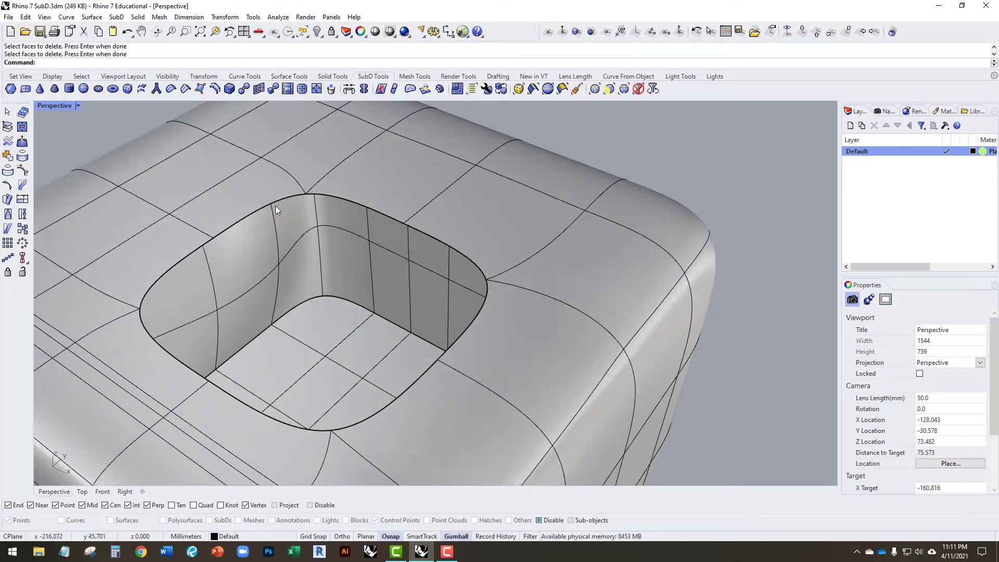
click(259, 89)
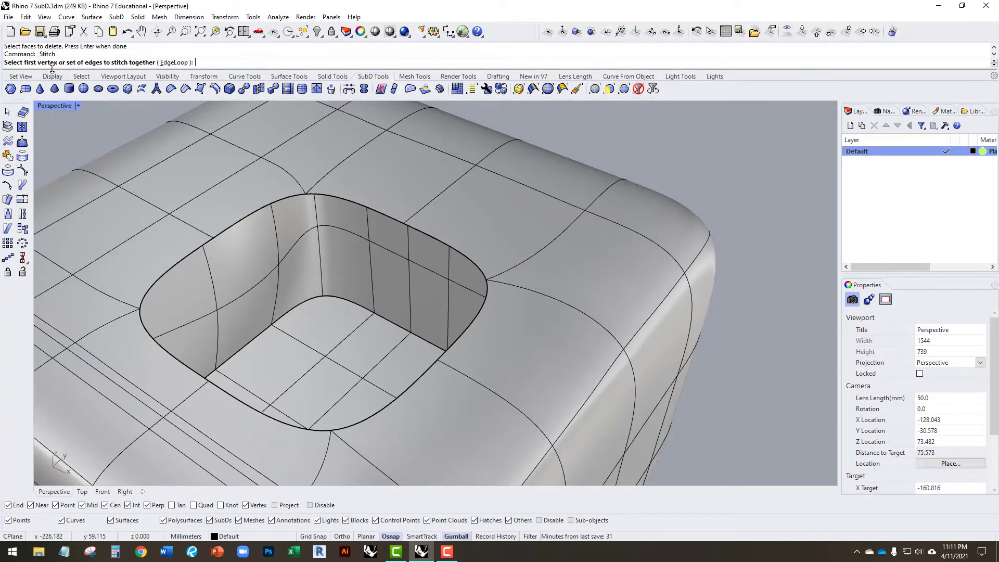
right_drag(307, 209, 280, 195)
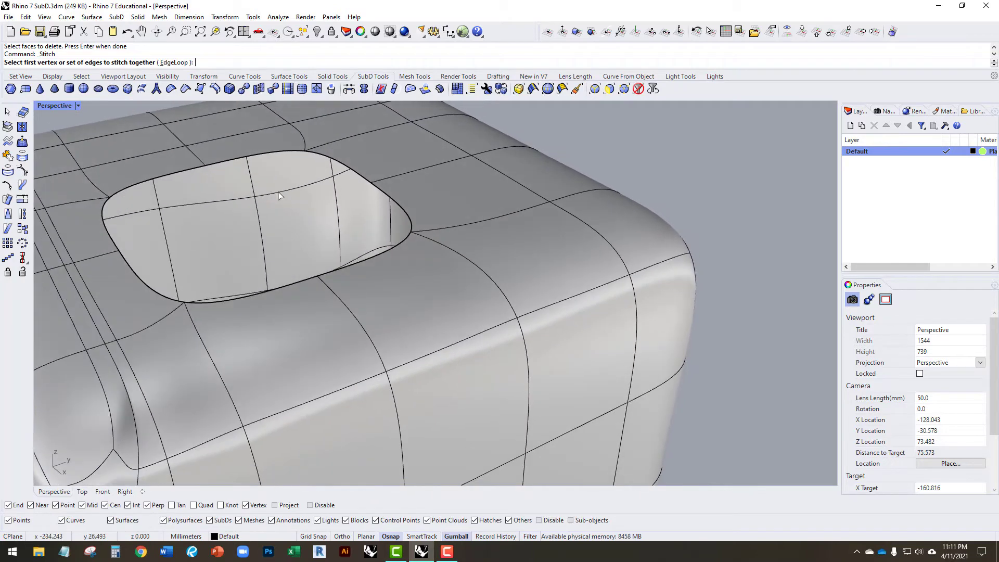
click(199, 168)
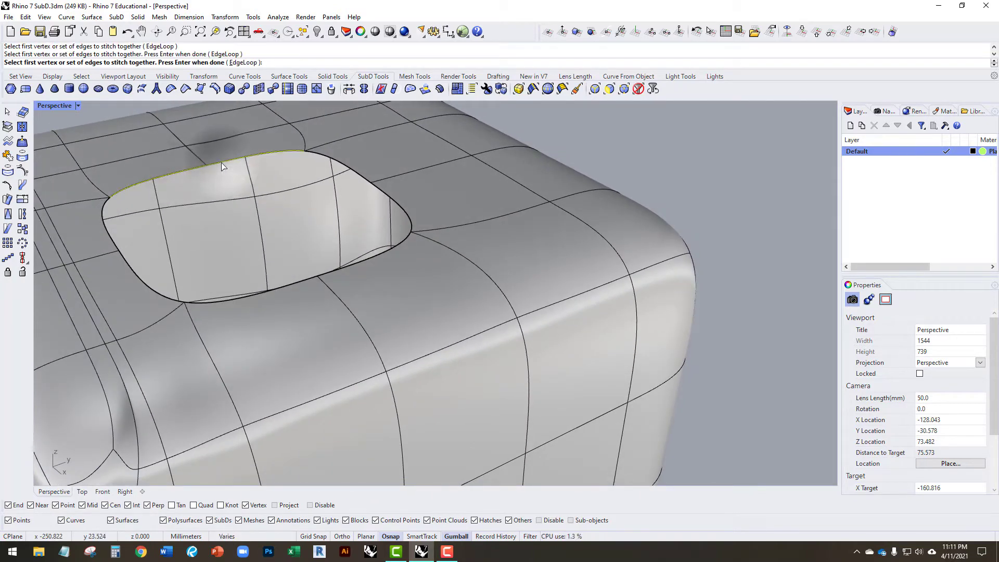
key(Return)
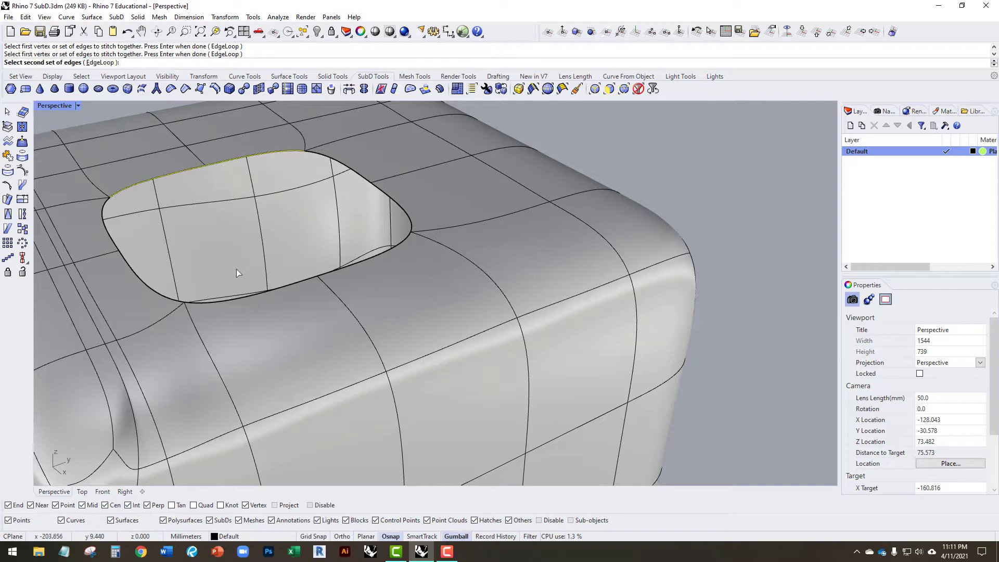
click(236, 295)
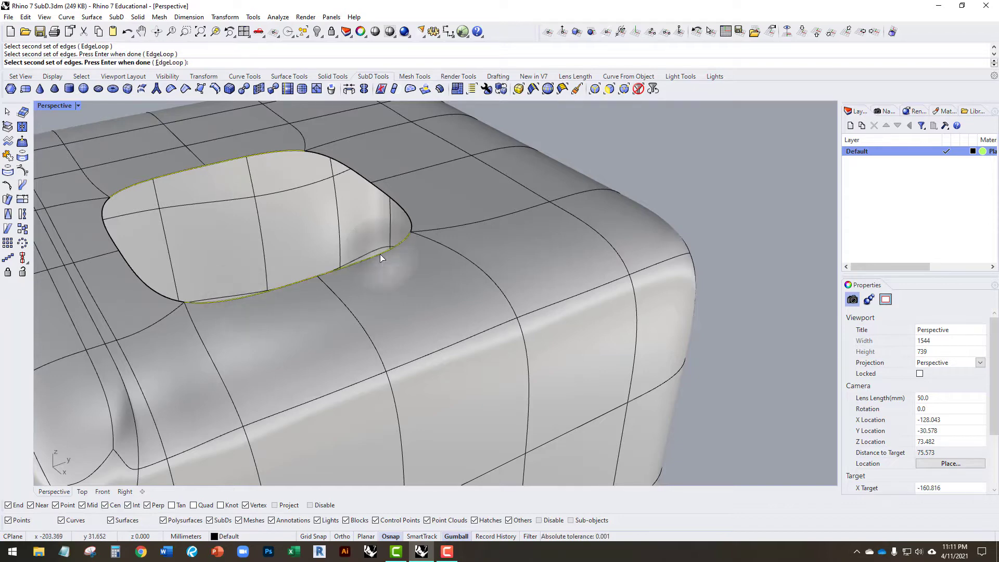
key(Return)
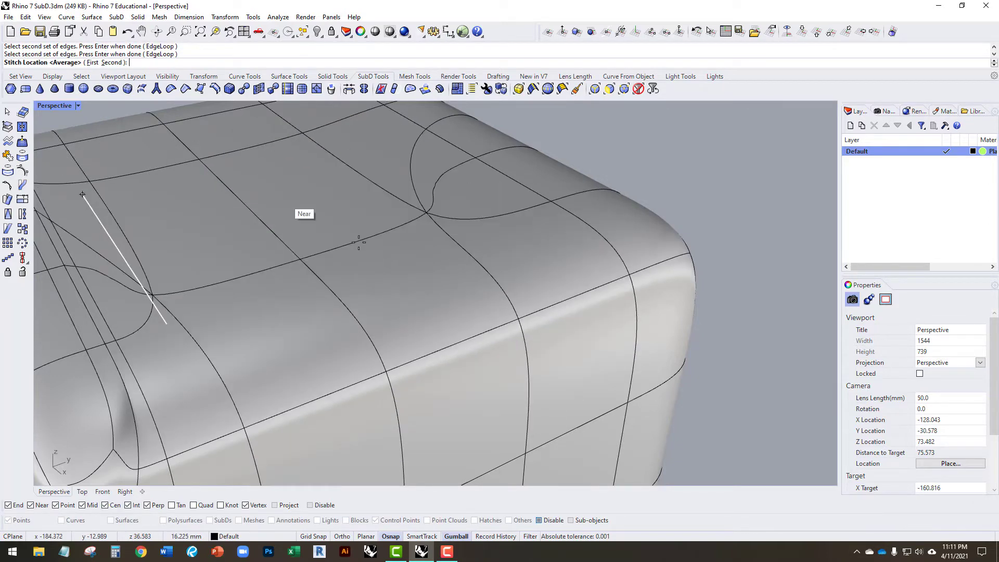
right_drag(299, 196, 397, 211)
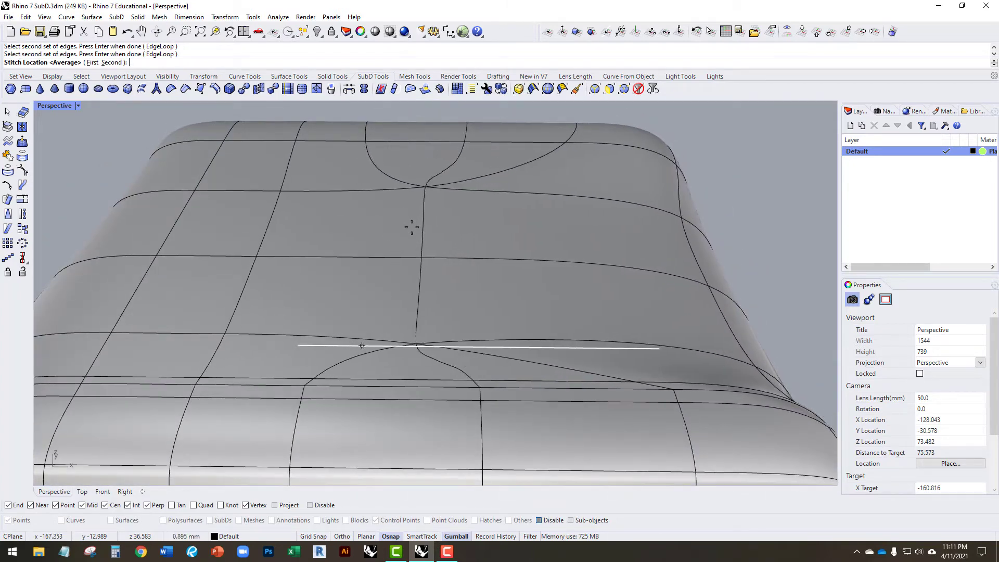
key(Return)
Draw a degree 3 control-point curve with four points in the empty space beside the SubD box.
scroll(494, 292, down, 5)
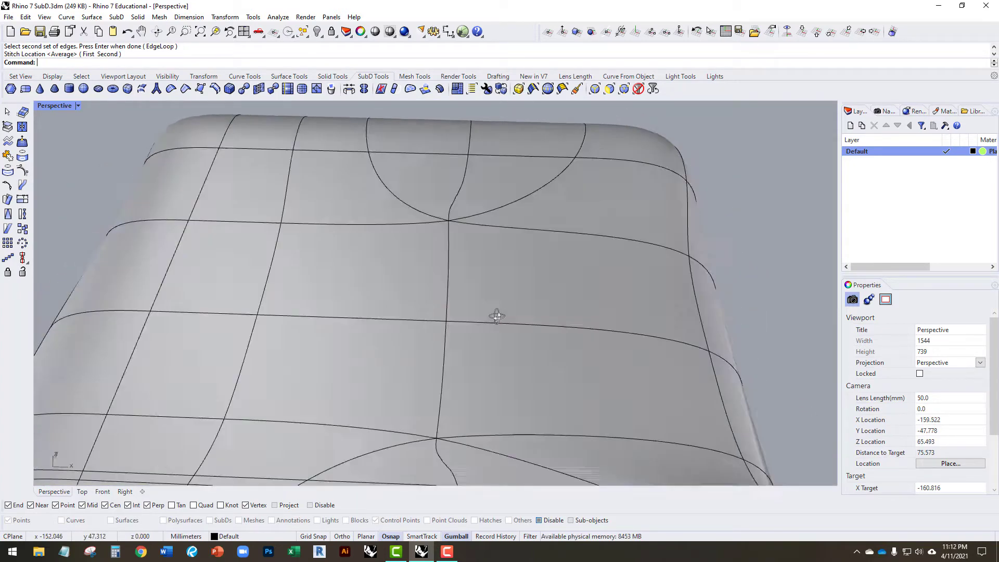
right_drag(468, 292, 439, 278)
scroll(436, 289, up, 5)
scroll(364, 242, down, 5)
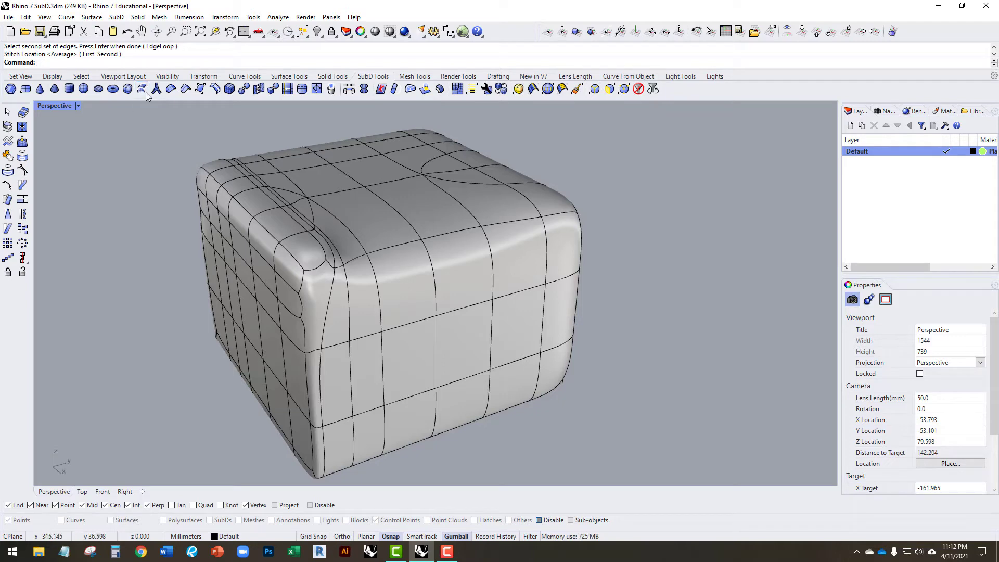
scroll(268, 215, down, 3)
right_drag(267, 216, 394, 285)
scroll(394, 286, up, 4)
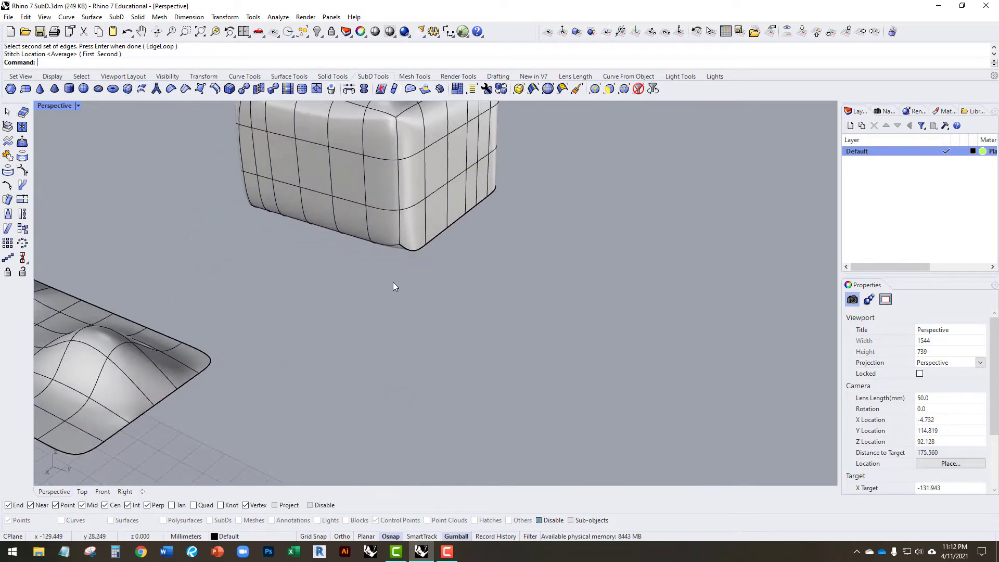
text(ve)
key(Return)
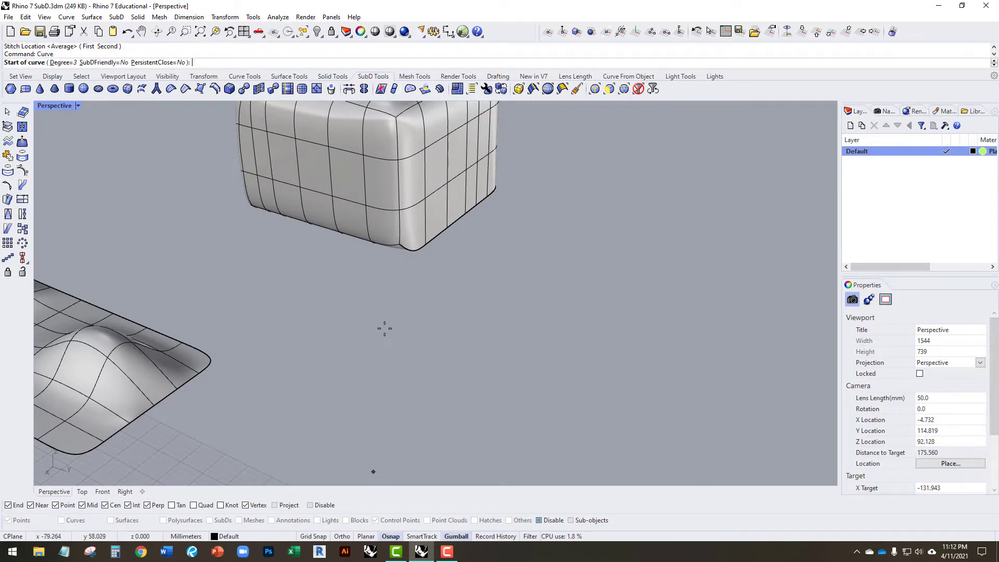
click(367, 426)
click(485, 261)
click(749, 289)
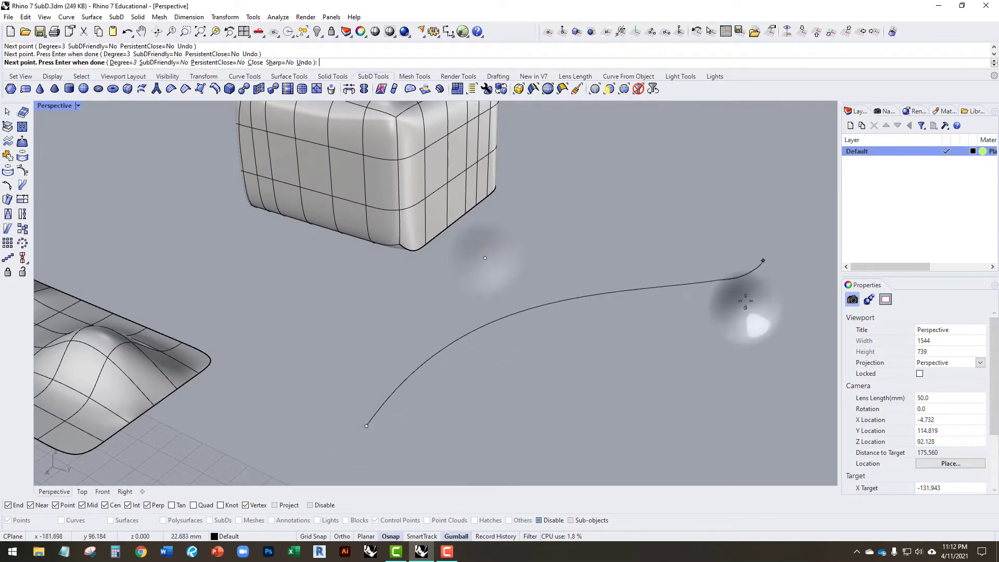
click(750, 178)
key(Return)
Draw a second curve with three control points, roughly parallel to the first, on its side away from the box.
scroll(490, 326, down, 5)
key(Return)
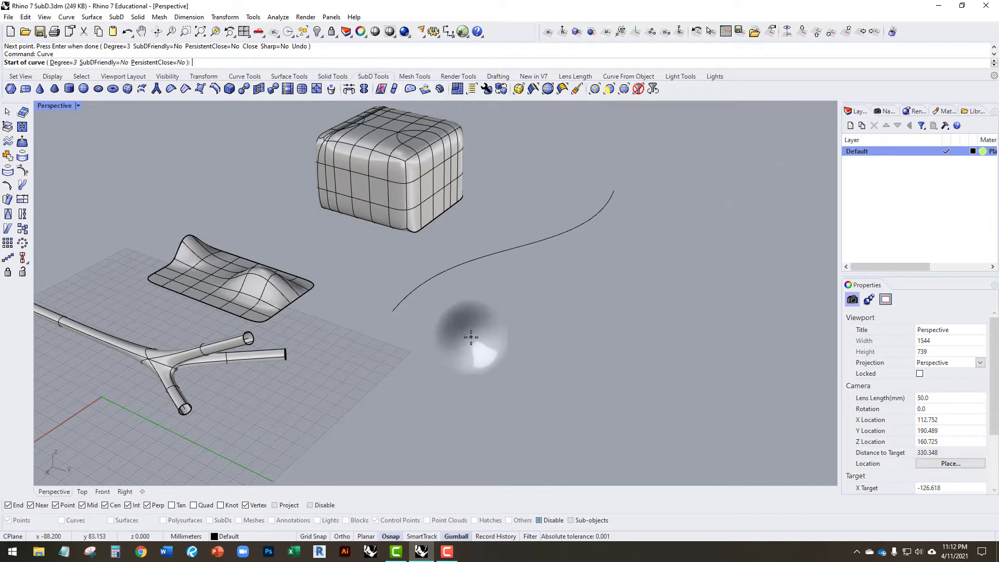
click(471, 336)
click(597, 261)
click(699, 254)
key(Return)
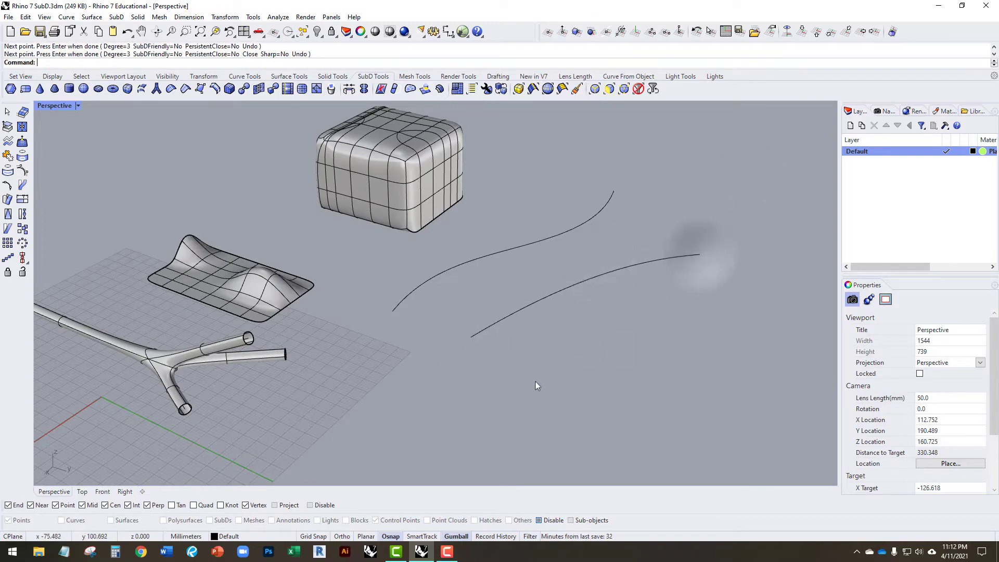
Draw a third curve with three control points, arching beyond the second one.
key(Return)
click(524, 388)
click(656, 314)
click(773, 391)
key(Return)
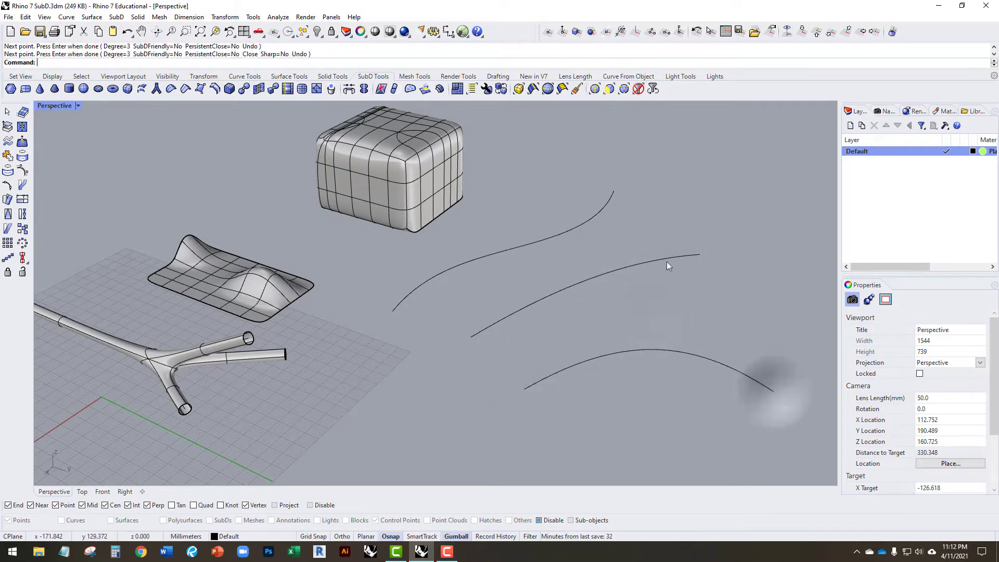
Raise the middle of the three curves vertically above the other two.
click(666, 260)
drag(597, 260, 598, 203)
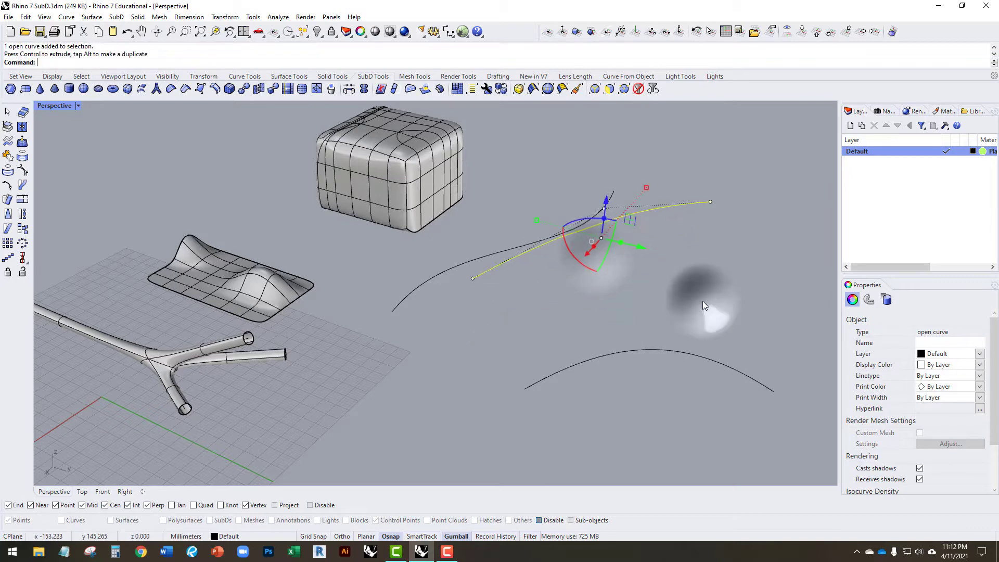
key(Escape)
Create a SubD loft through the three curves in order, with 1 division between shapes and no corners or creases.
right_drag(598, 203, 460, 279)
scroll(460, 274, up, 4)
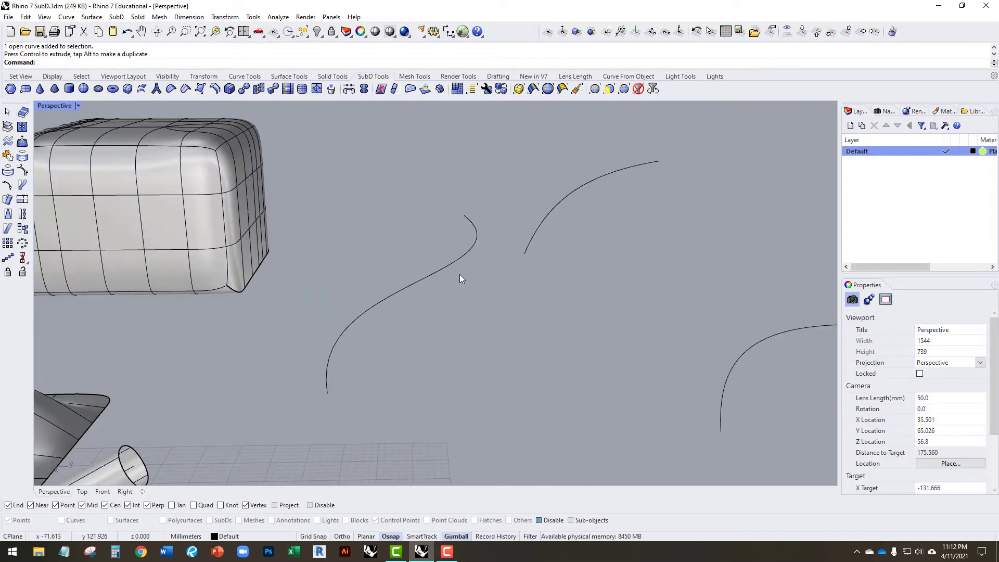
click(142, 90)
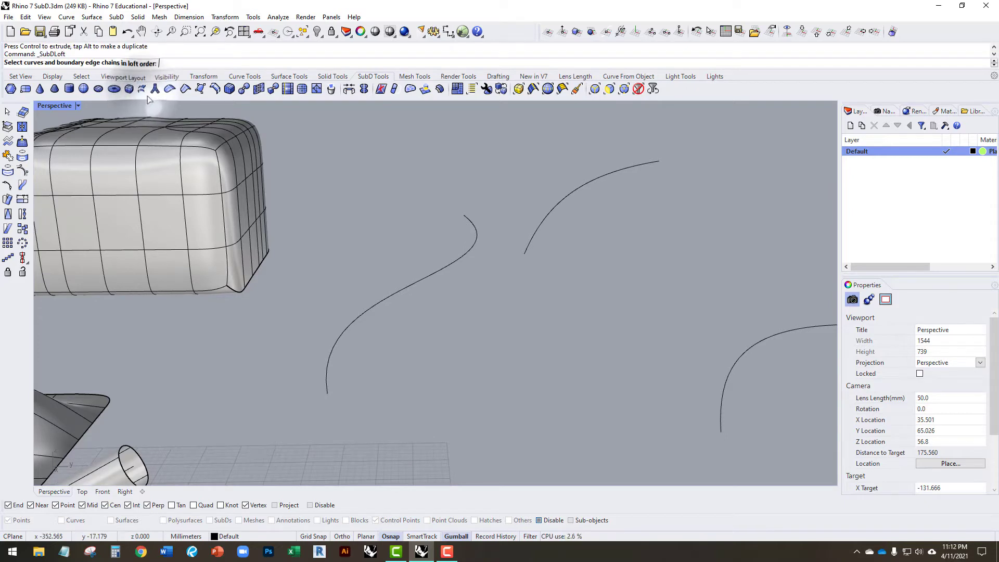
click(363, 311)
click(536, 231)
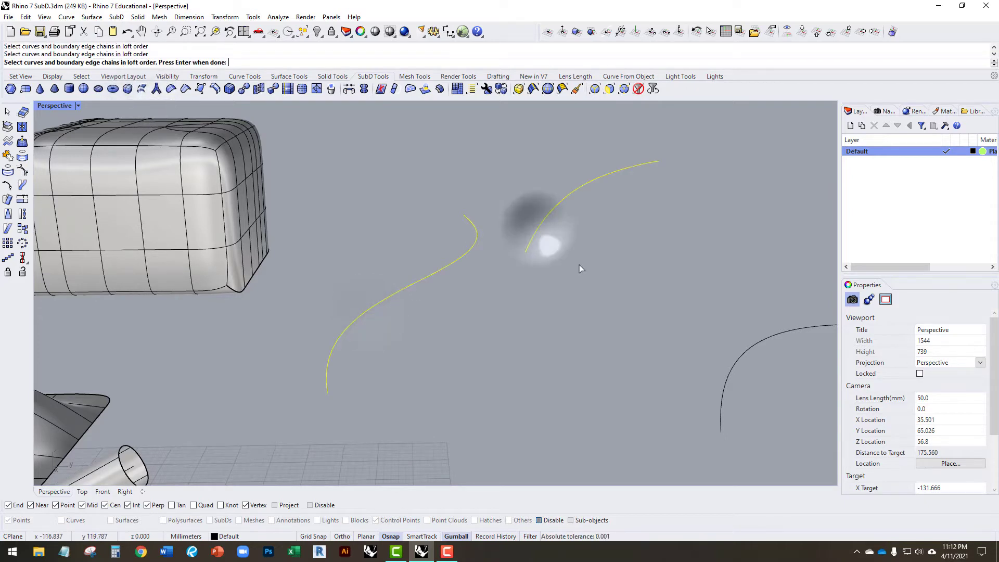
click(726, 394)
key(Return)
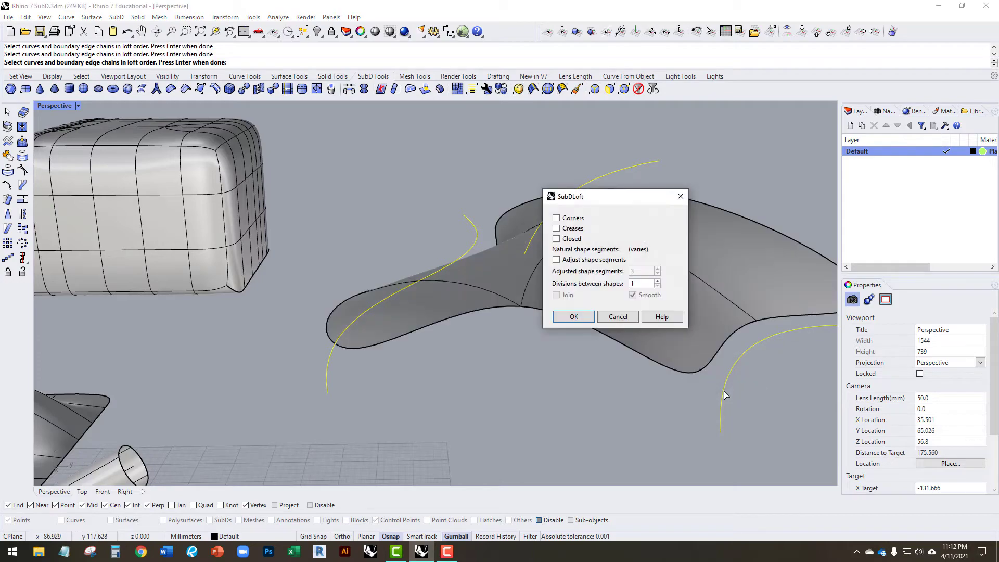
click(573, 316)
Pull one large outer face of the lofted SubD outward, away from the box.
right_drag(485, 293, 208, 323)
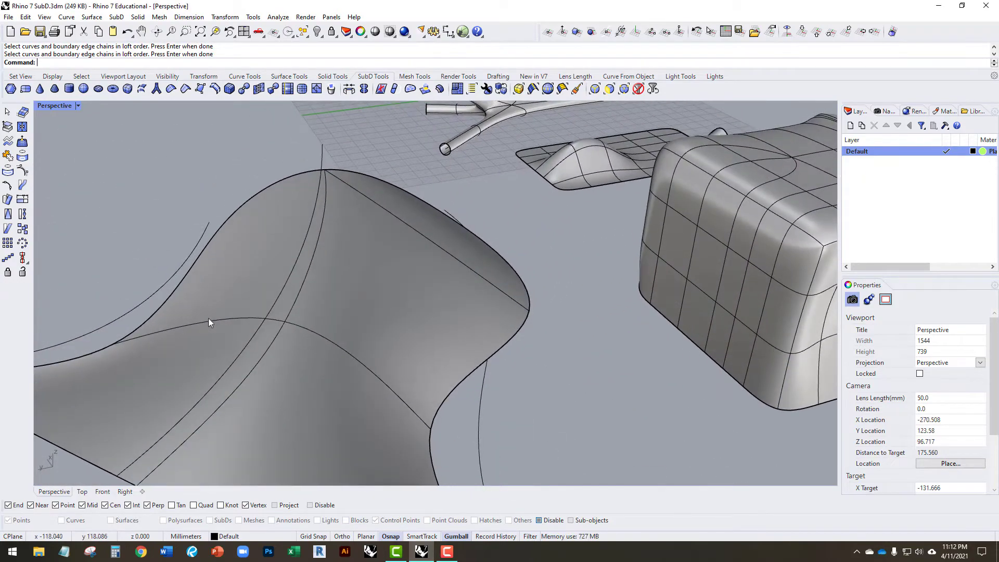
right_drag(444, 350, 326, 359)
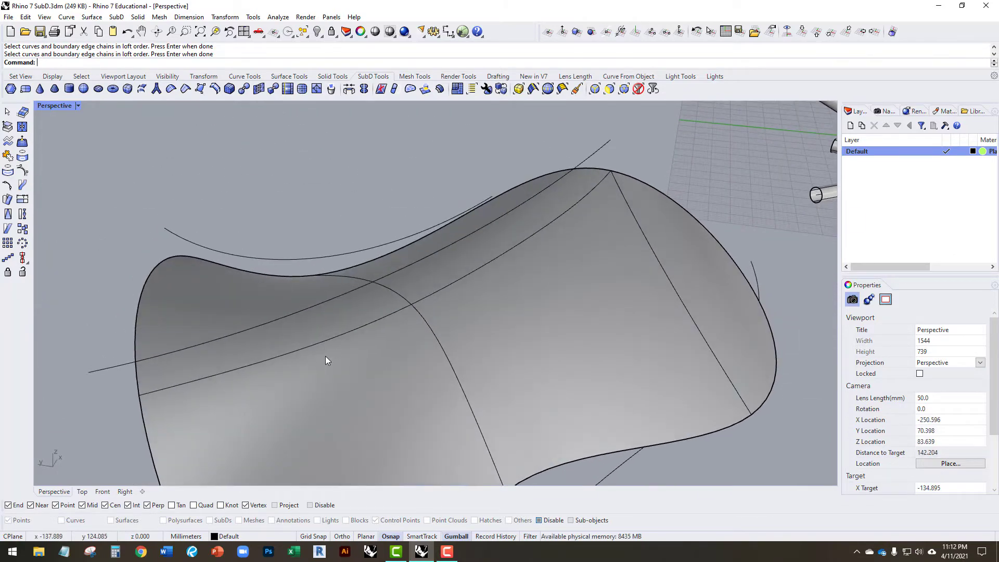
scroll(325, 356, down, 5)
scroll(343, 359, up, 3)
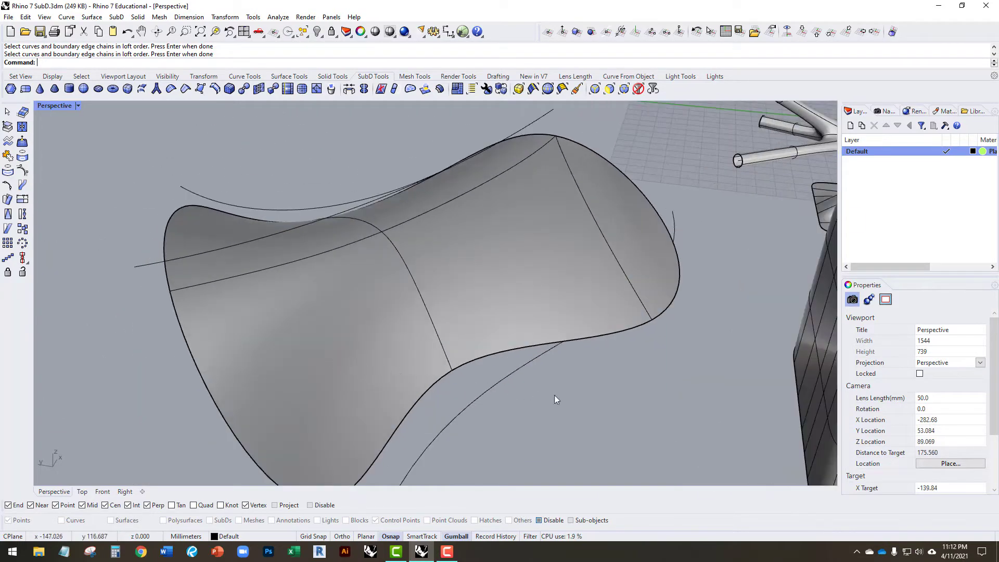
ctrl+shift+click(366, 338)
drag(327, 321, 235, 346)
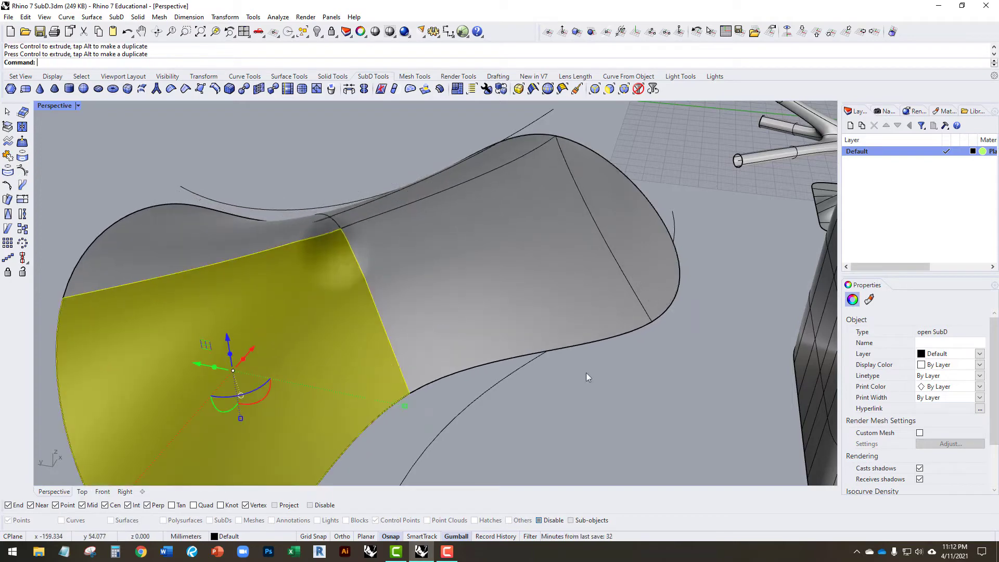
Move the boundary edge next to the pulled face to reshape the lofted SubD's rim.
click(586, 373)
ctrl+shift+click(582, 344)
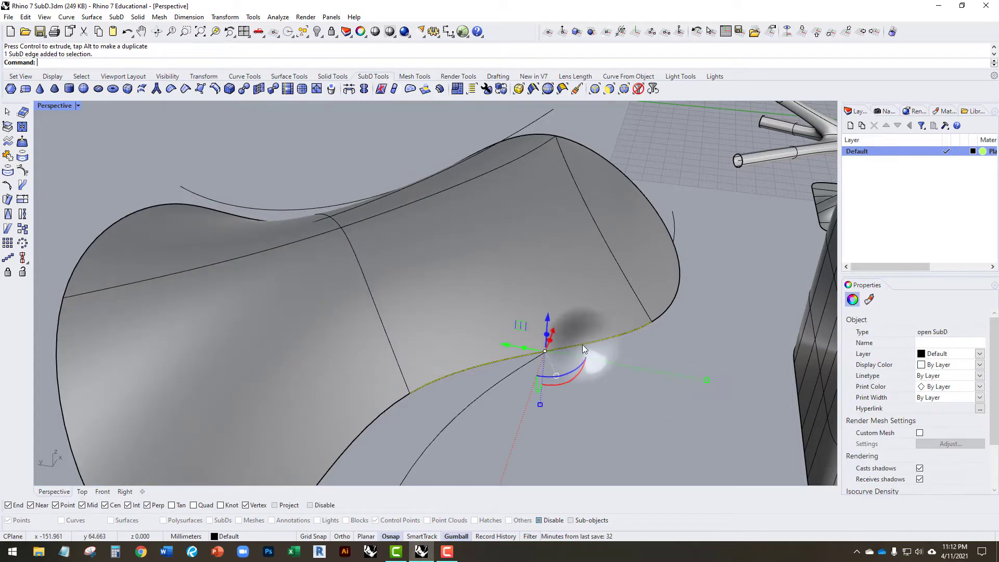
drag(548, 312, 491, 316)
right_drag(491, 316, 533, 307)
click(599, 367)
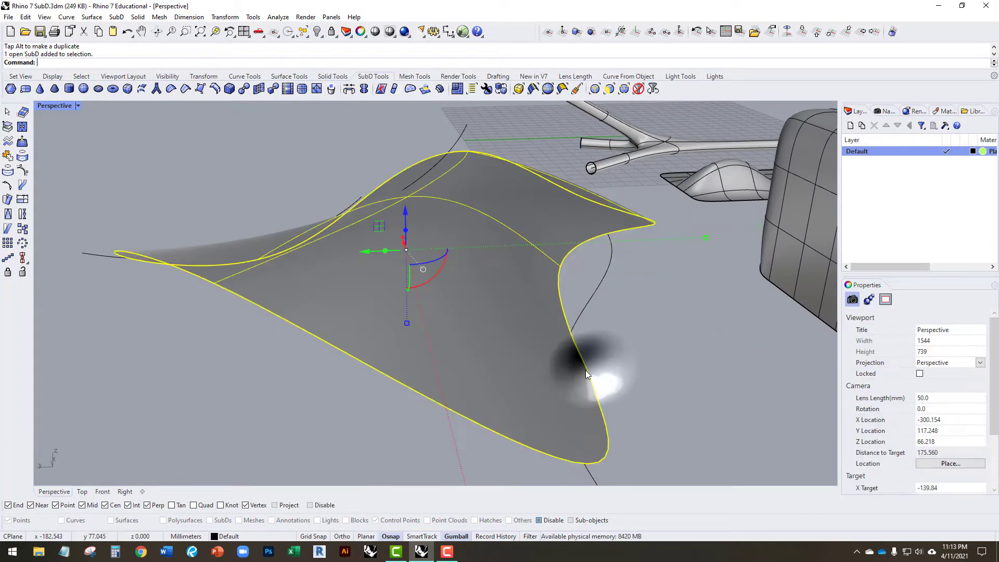
click(241, 377)
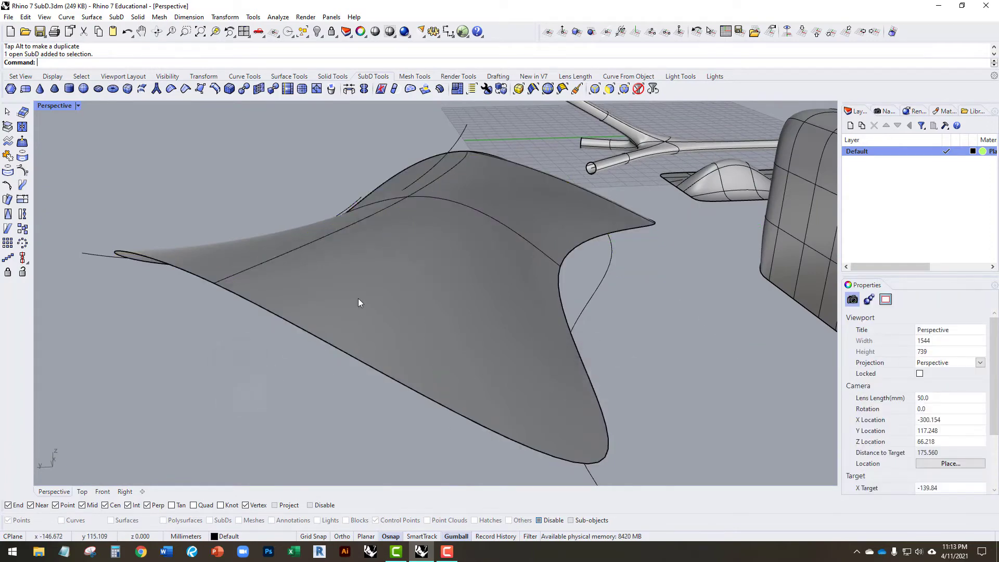
Draw a straight trunk line on the ground plane beside the existing branched pipe.
right_drag(359, 298, 415, 254)
scroll(415, 254, down, 5)
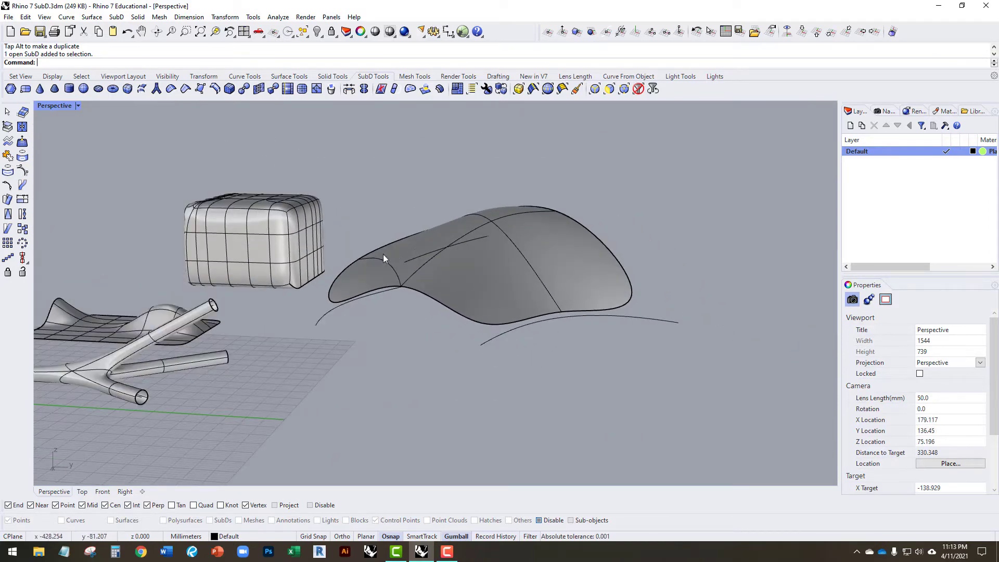
right_drag(283, 276, 235, 306)
scroll(235, 305, down, 4)
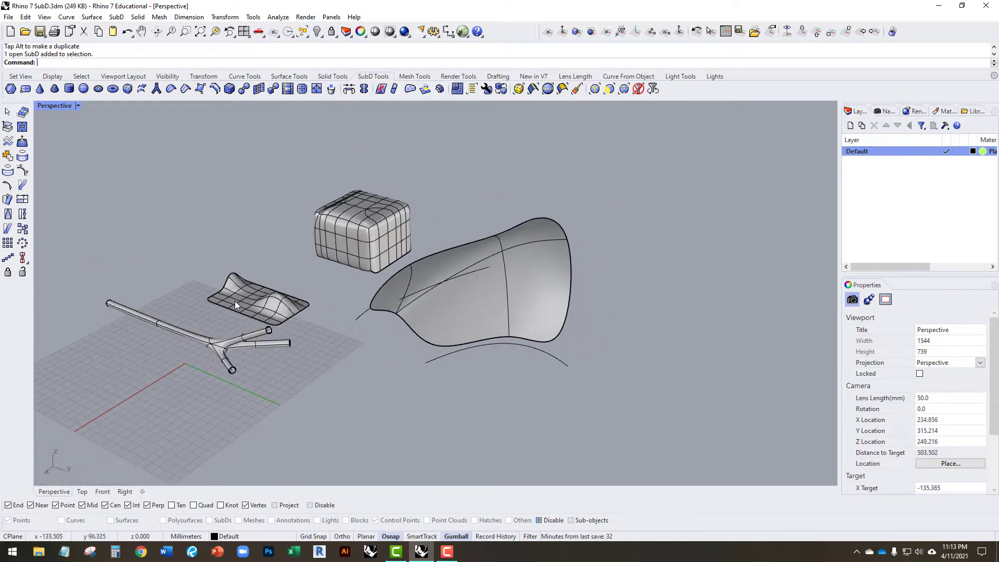
scroll(235, 306, up, 4)
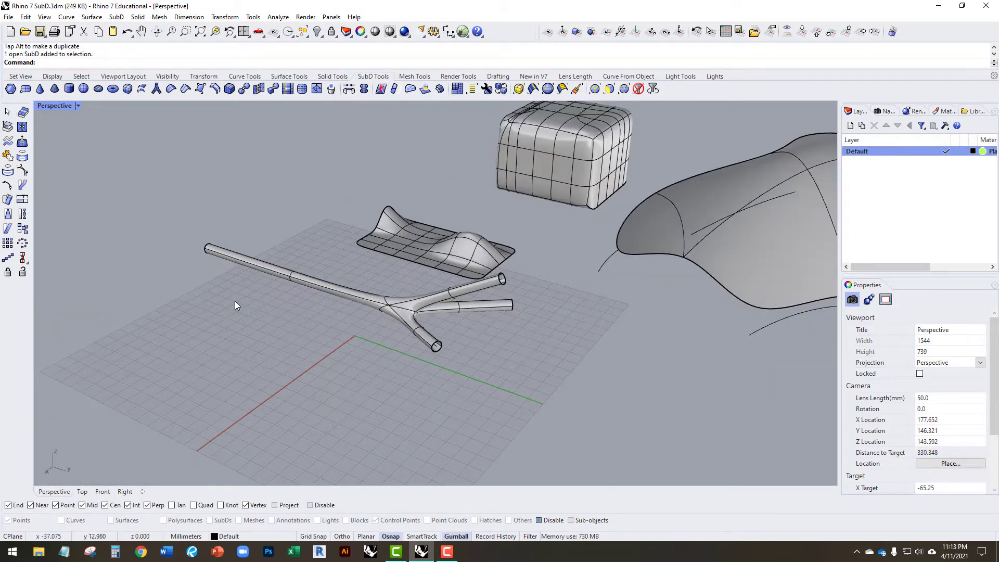
right_drag(188, 306, 170, 302)
key(Return)
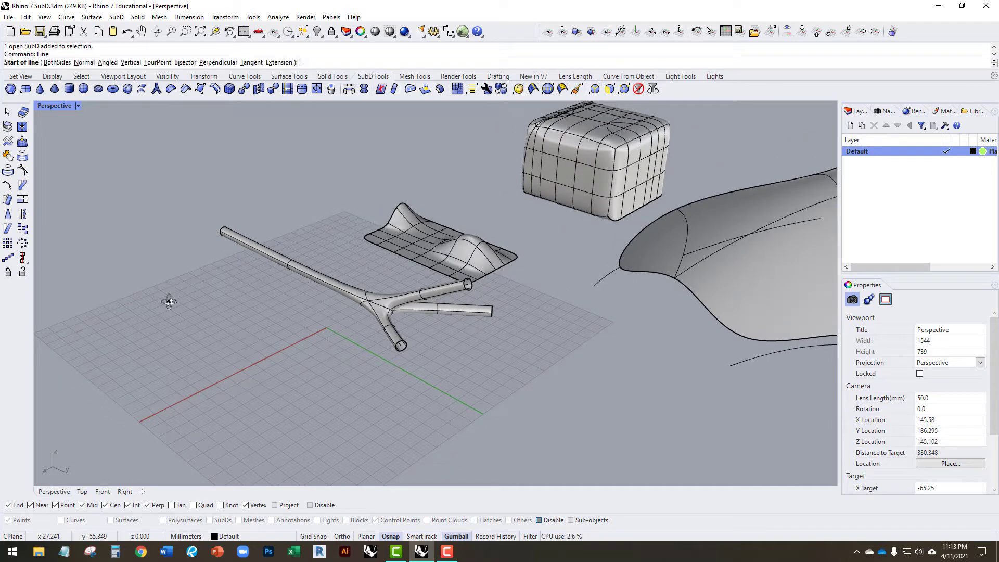
click(153, 301)
click(269, 388)
Draw four branch lines: two from the trunk line's end, one partway along the trunk, and a short one off an end branch.
key(Return)
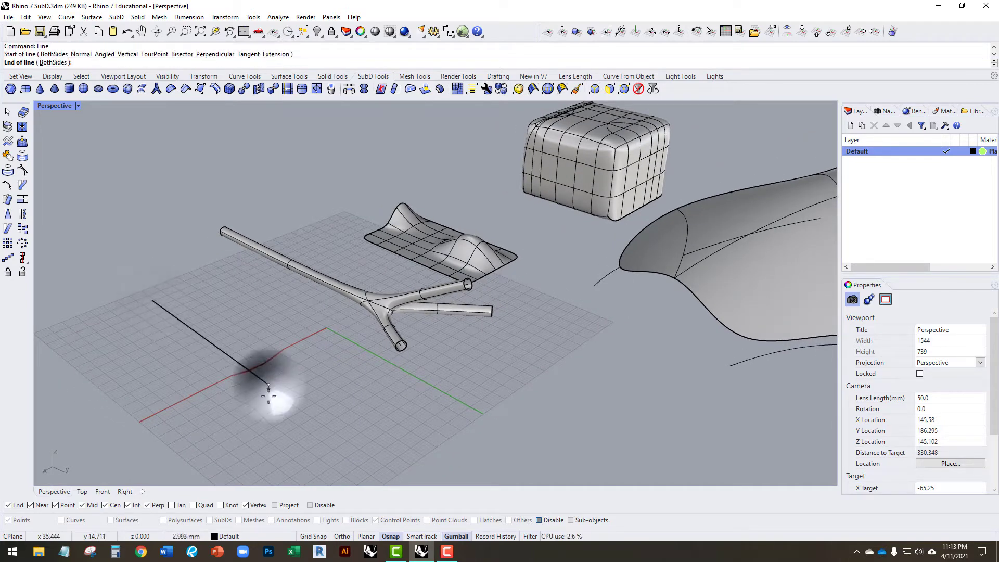
click(269, 388)
click(293, 344)
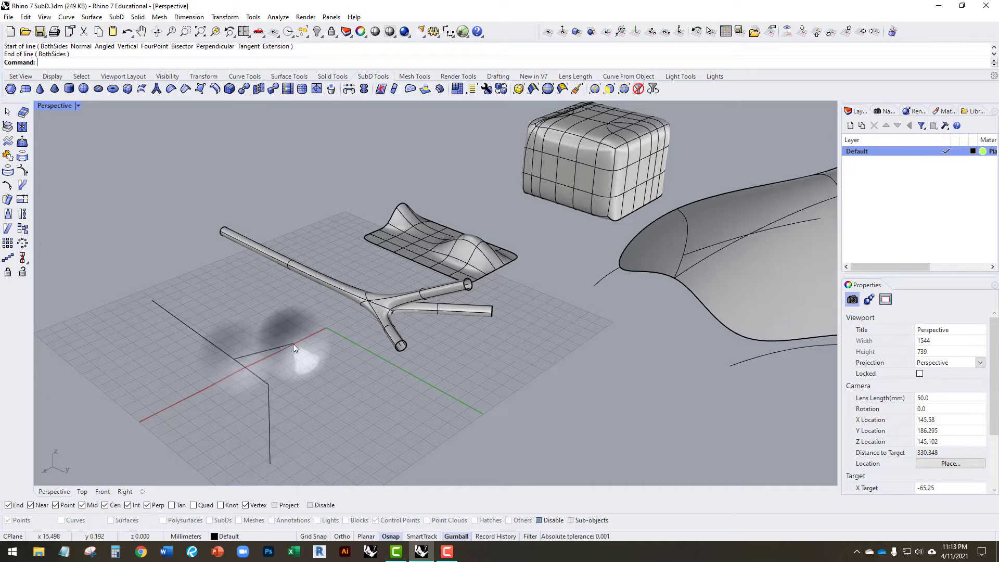
key(Return)
click(268, 384)
click(370, 407)
key(Return)
click(340, 401)
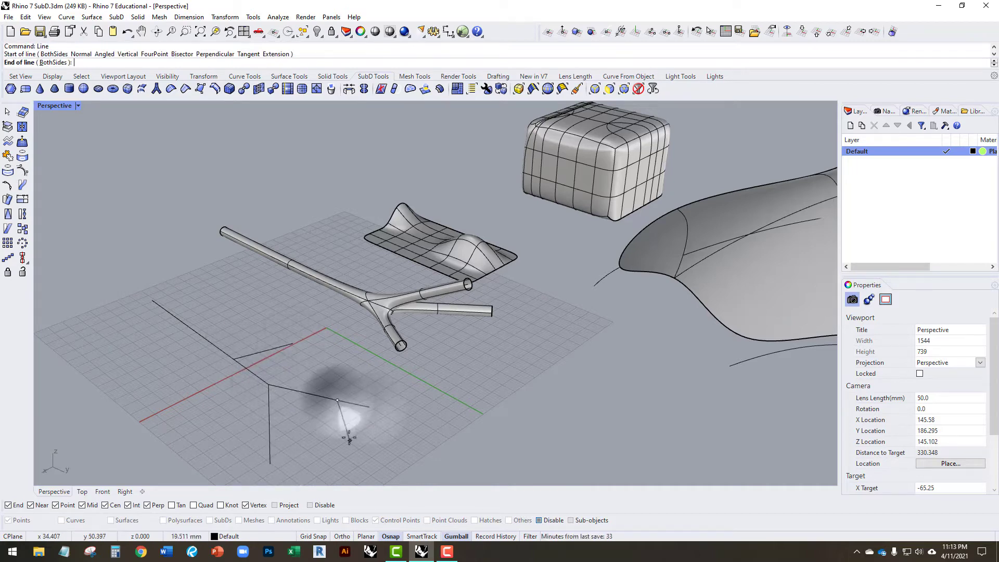
click(350, 441)
Raise the free end point of the short outermost branch line vertically above the ground plane.
click(343, 423)
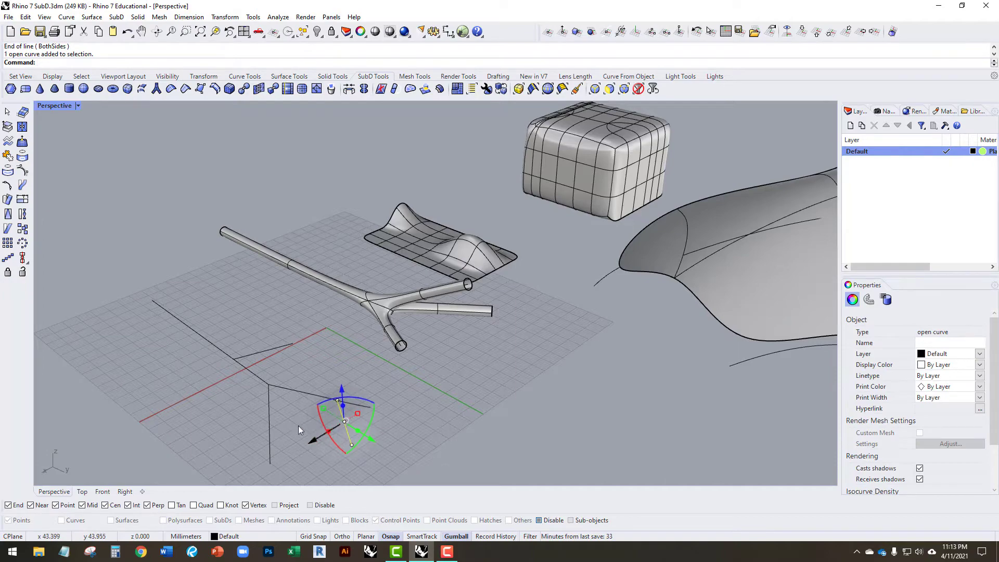
drag(298, 425, 365, 452)
right_drag(366, 451, 411, 401)
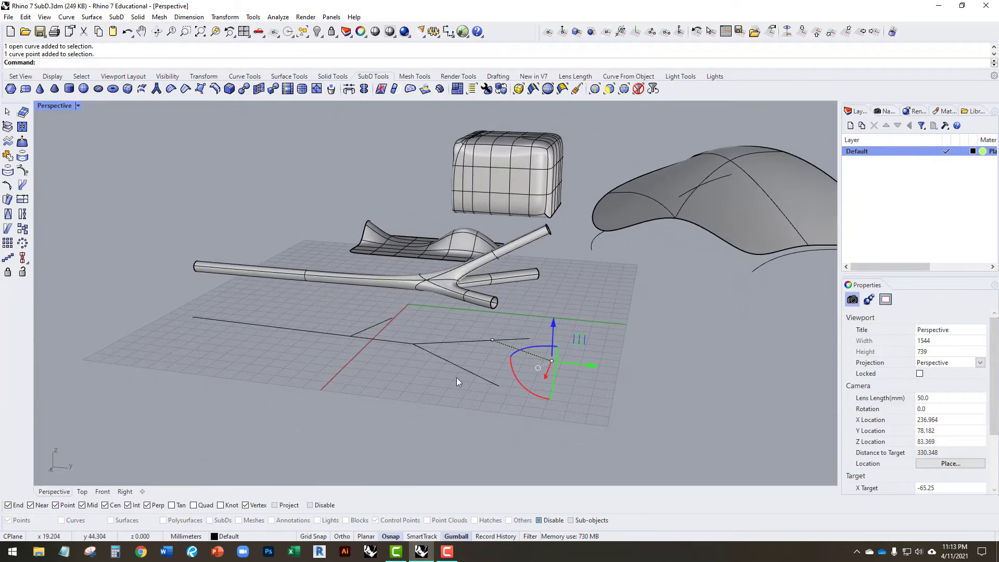
drag(552, 334, 561, 283)
Lower the free end point of the long, unbranched line that starts at the trunk's end.
click(503, 357)
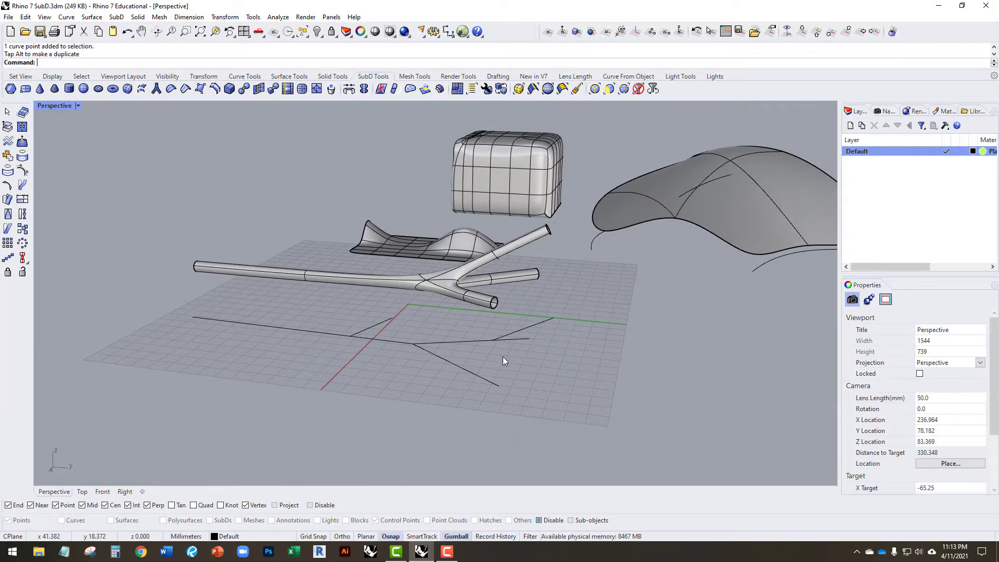
right_drag(503, 357, 556, 387)
click(630, 411)
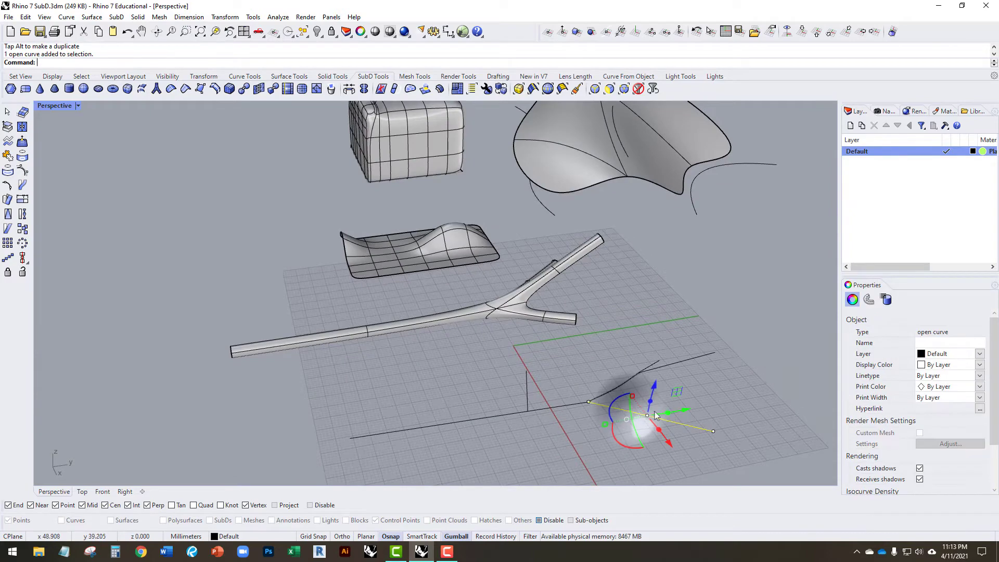
click(713, 431)
Create a MultiPipe from all five lines with radius 2, uncapped ends and 1 strut division.
drag(714, 430, 484, 357)
scroll(688, 404, down, 4)
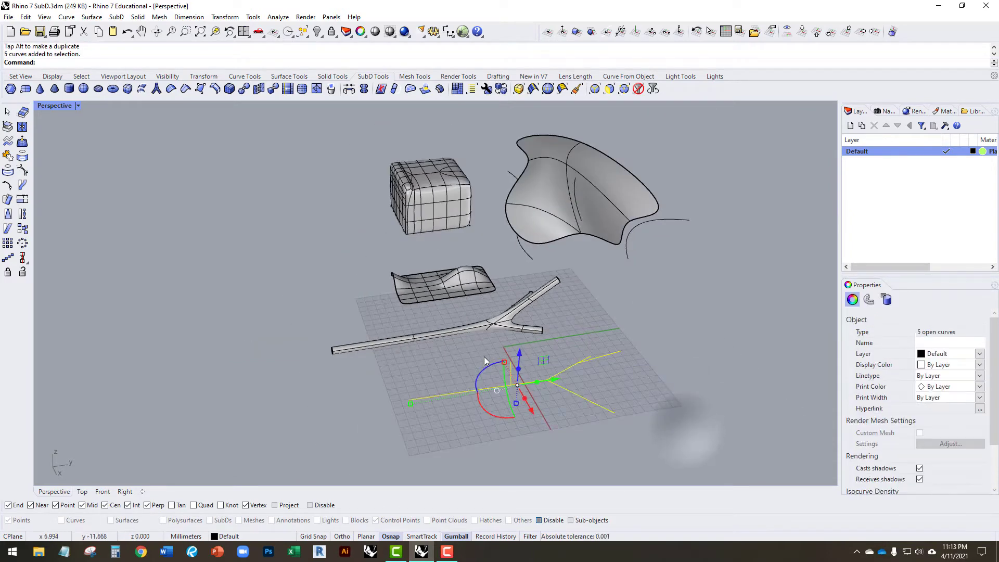
click(156, 90)
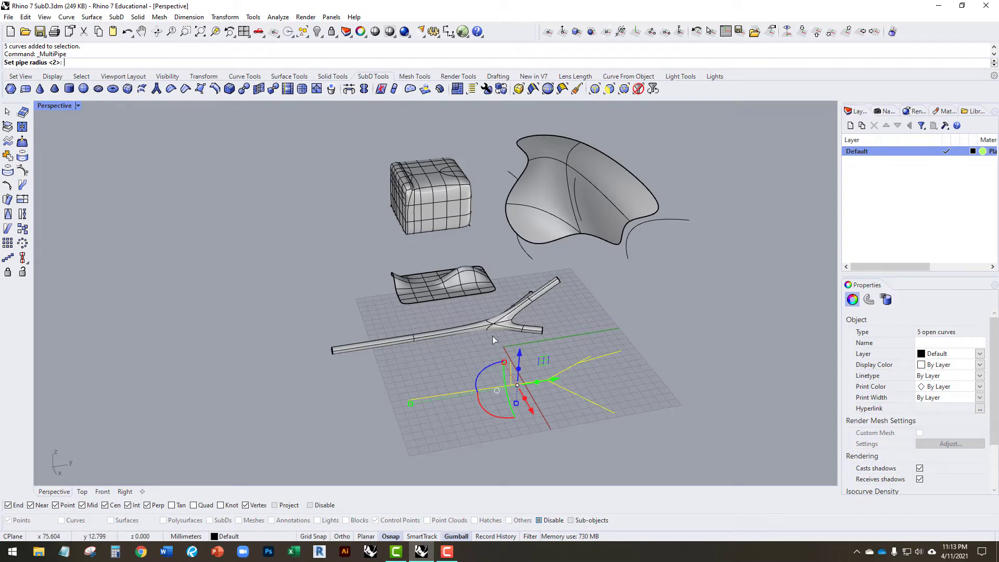
scroll(505, 349, up, 5)
right_drag(498, 364, 484, 361)
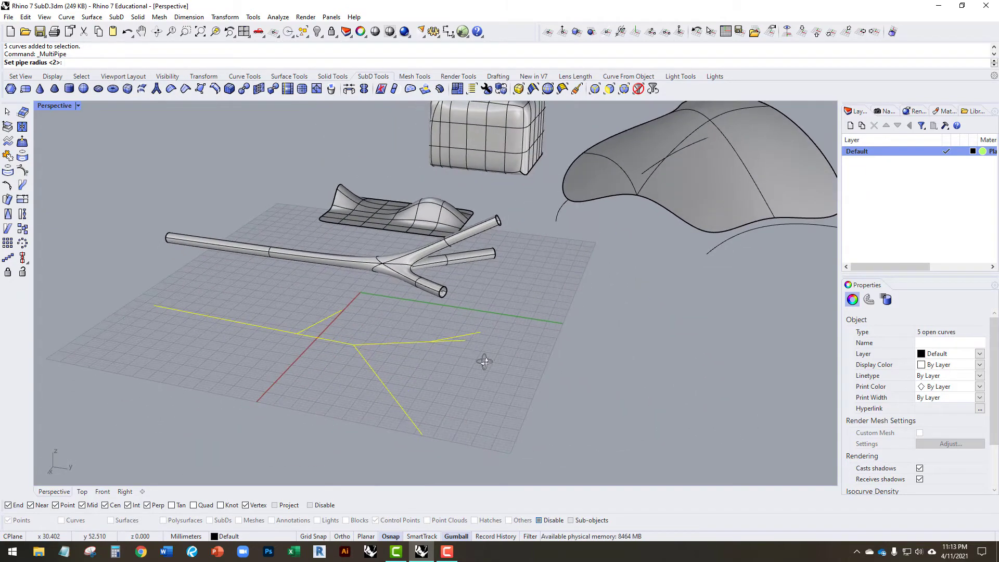
key(Return)
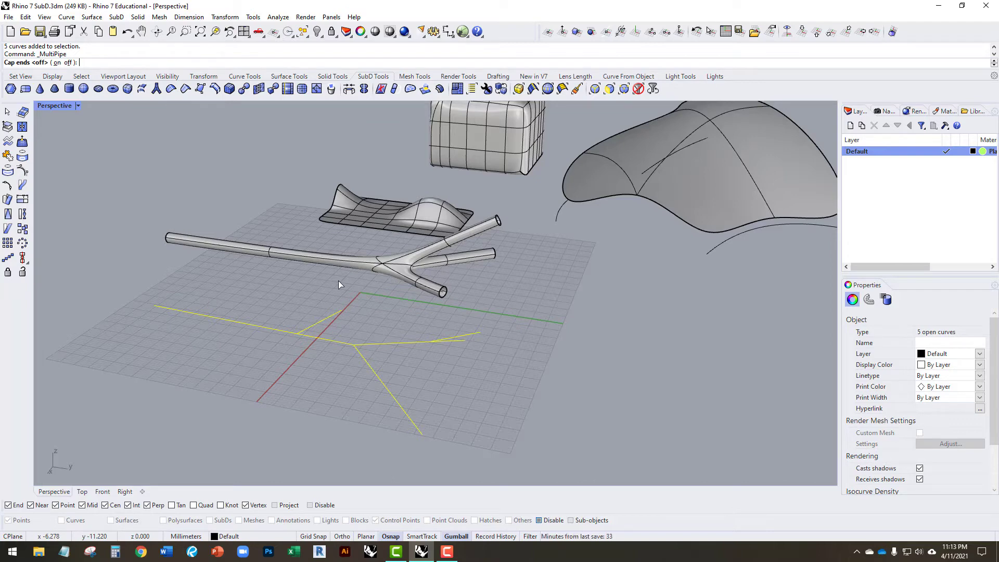
key(Return)
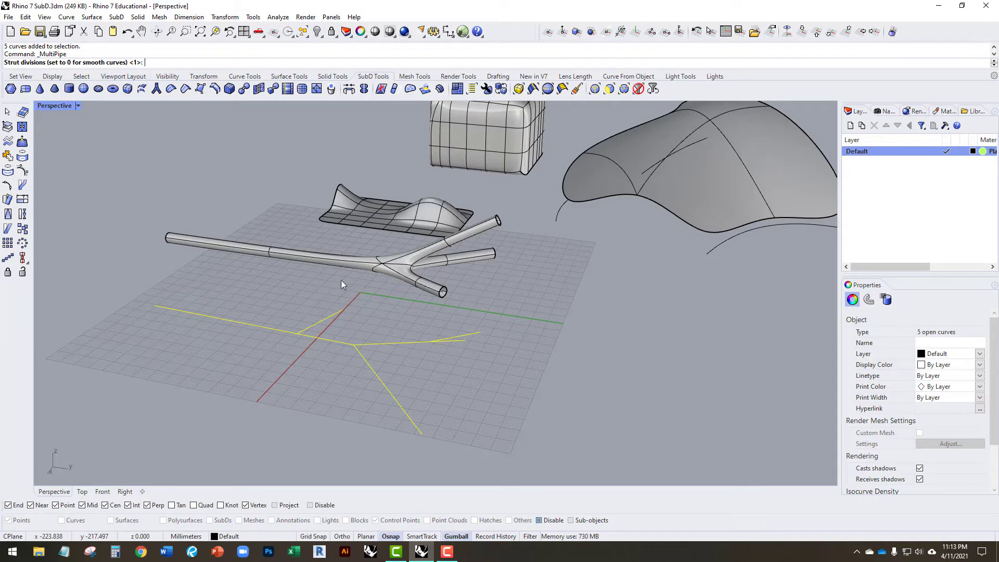
right_drag(372, 274, 402, 284)
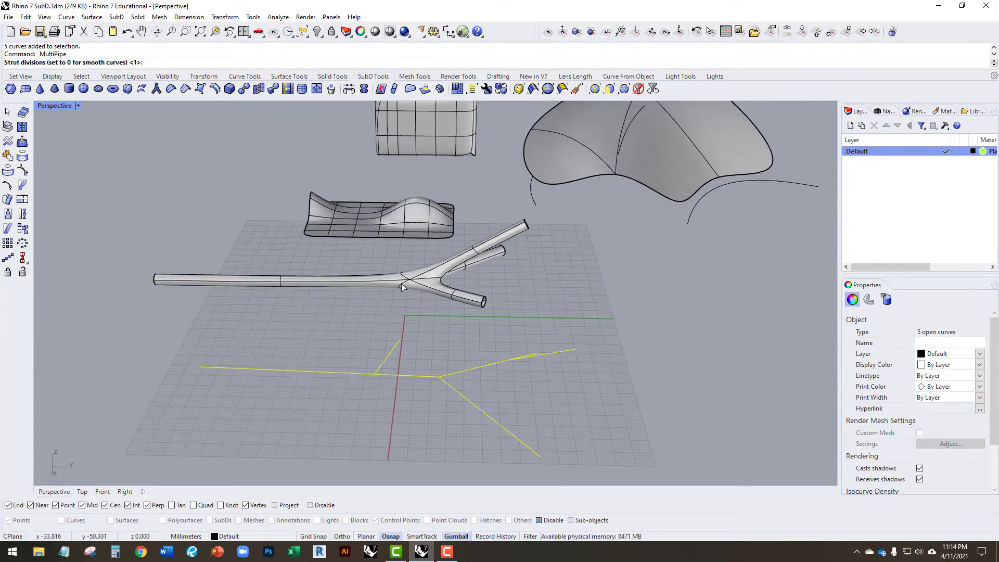
scroll(402, 285, up, 3)
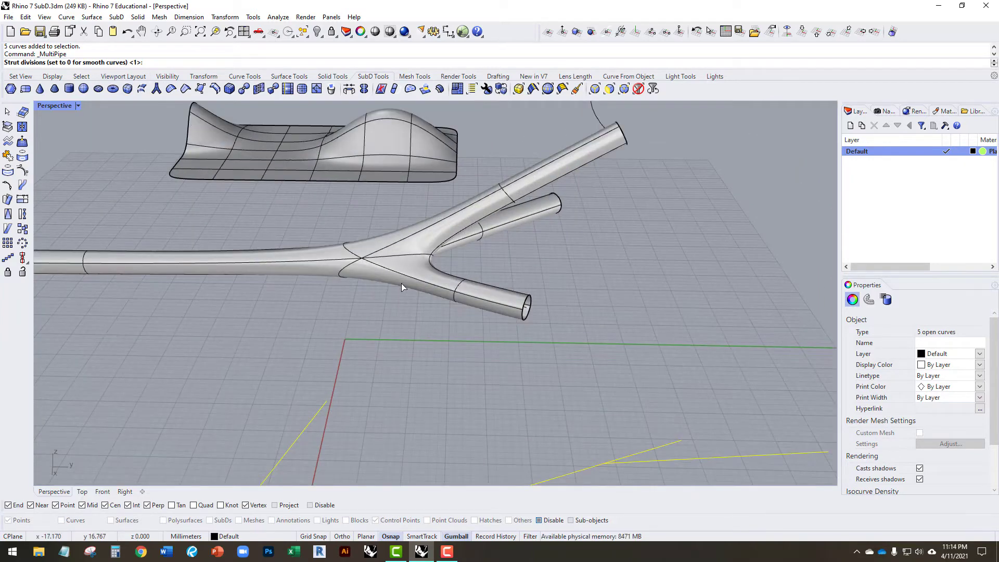
right_drag(501, 208, 469, 197)
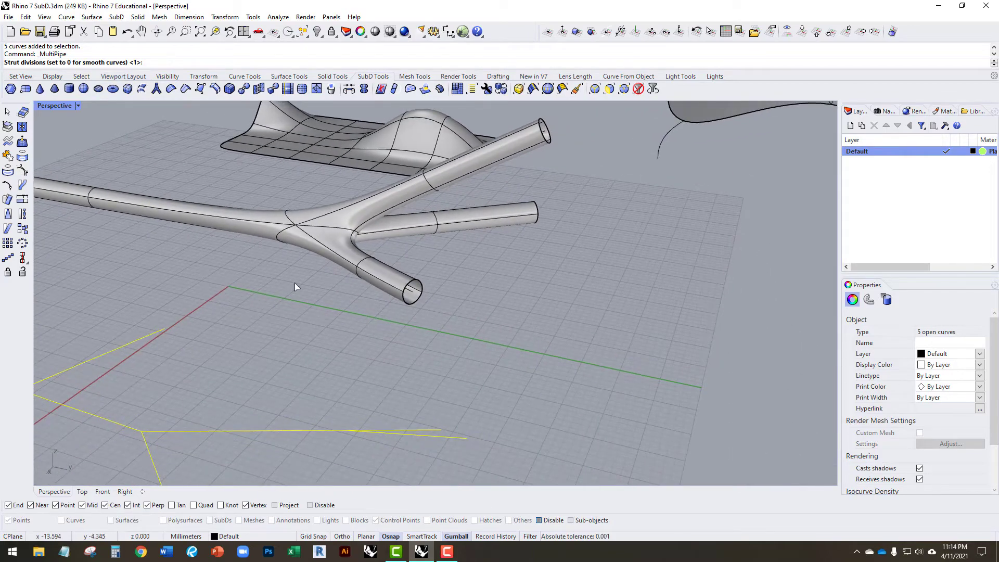
scroll(283, 289, down, 4)
key(Return)
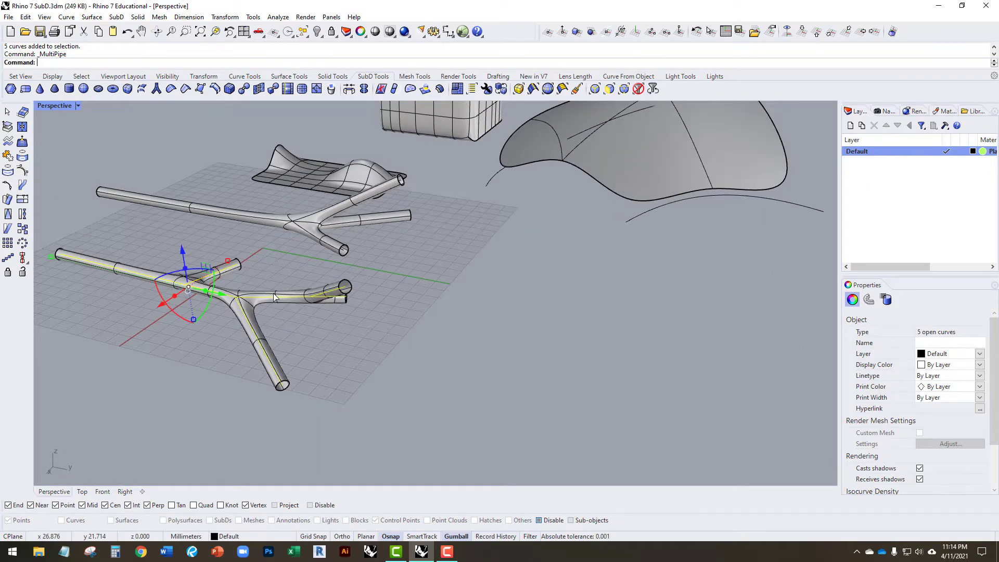
Examine the new branched pipe's junctions and open ends up close from several angles.
click(296, 322)
right_drag(295, 322, 235, 302)
scroll(210, 304, up, 6)
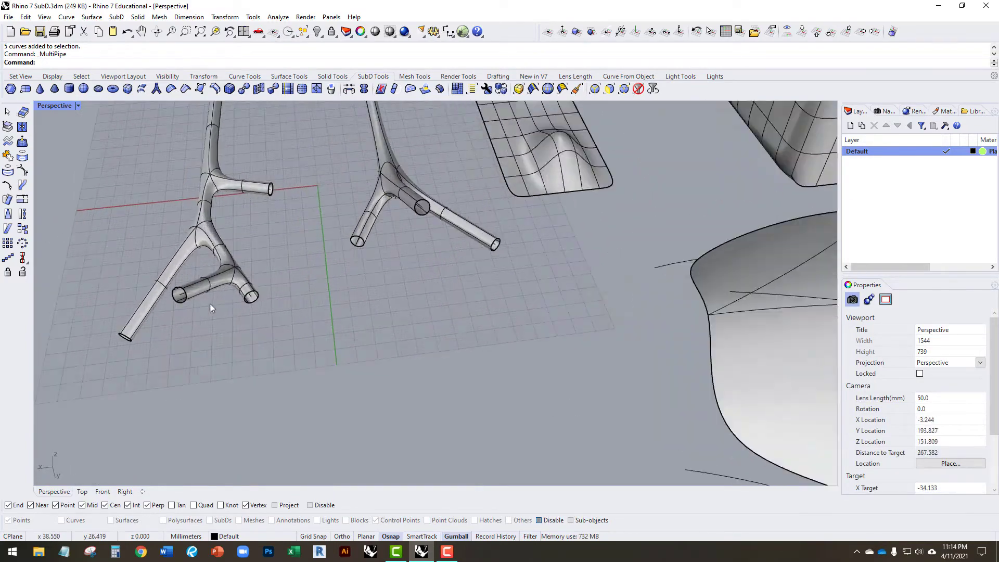
scroll(310, 301, down, 5)
scroll(312, 305, up, 5)
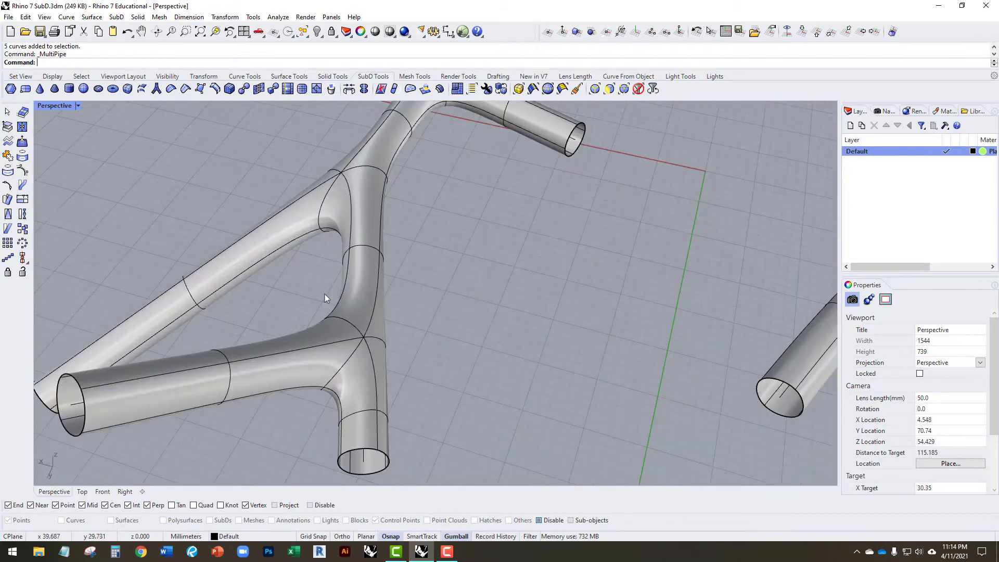
right_drag(324, 294, 325, 270)
scroll(325, 271, down, 4)
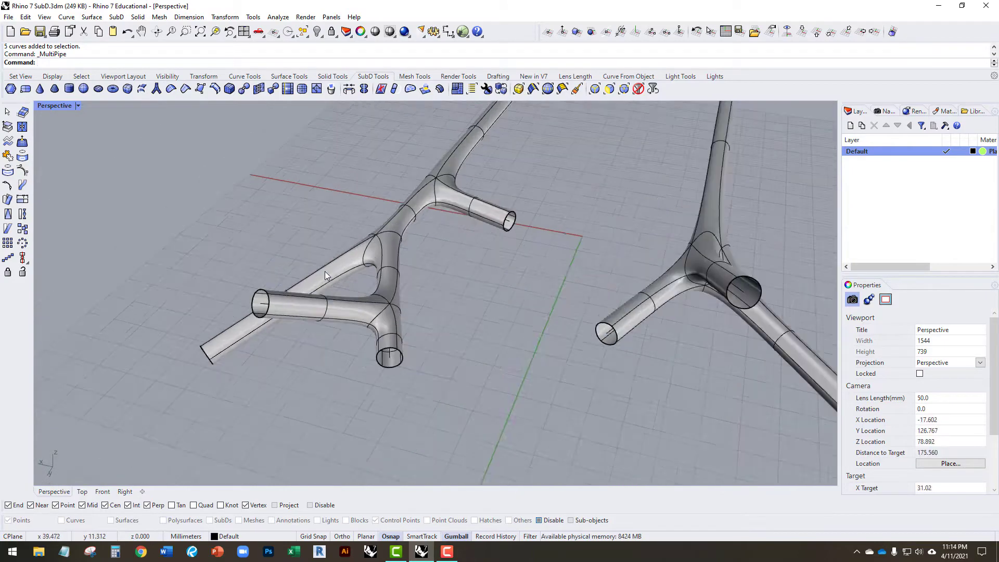
scroll(325, 271, up, 4)
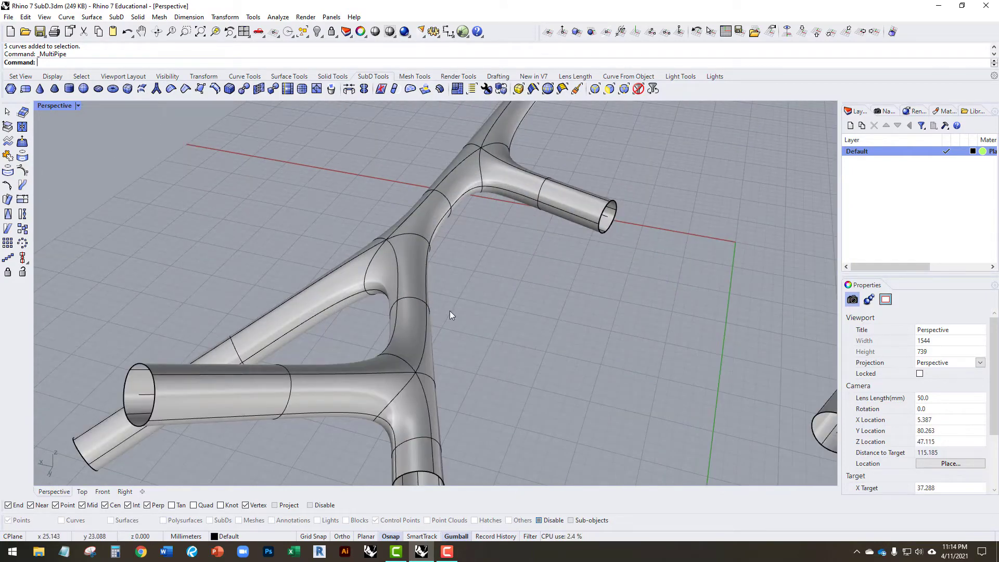
right_drag(449, 311, 537, 296)
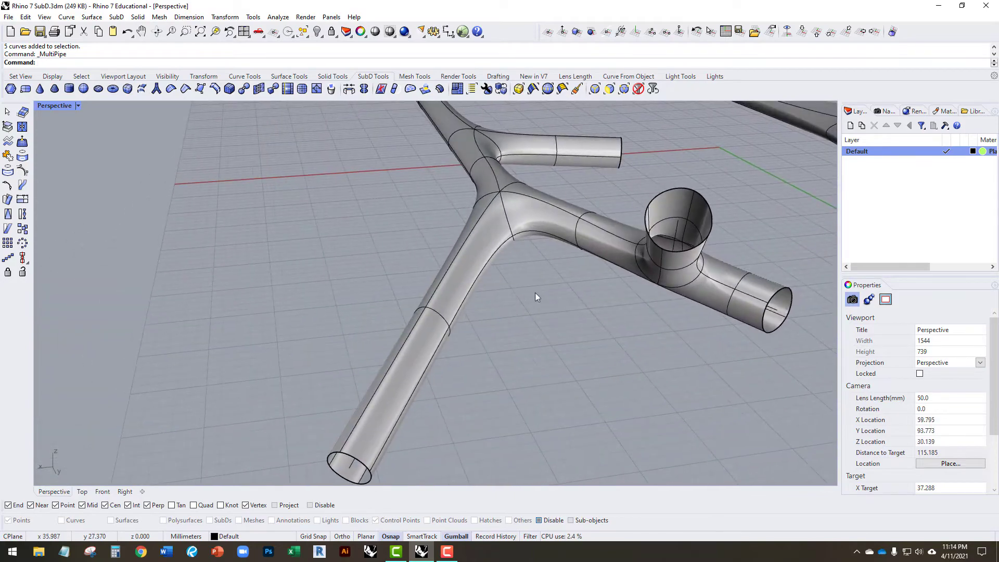
right_drag(611, 293, 598, 269)
scroll(611, 224, up, 4)
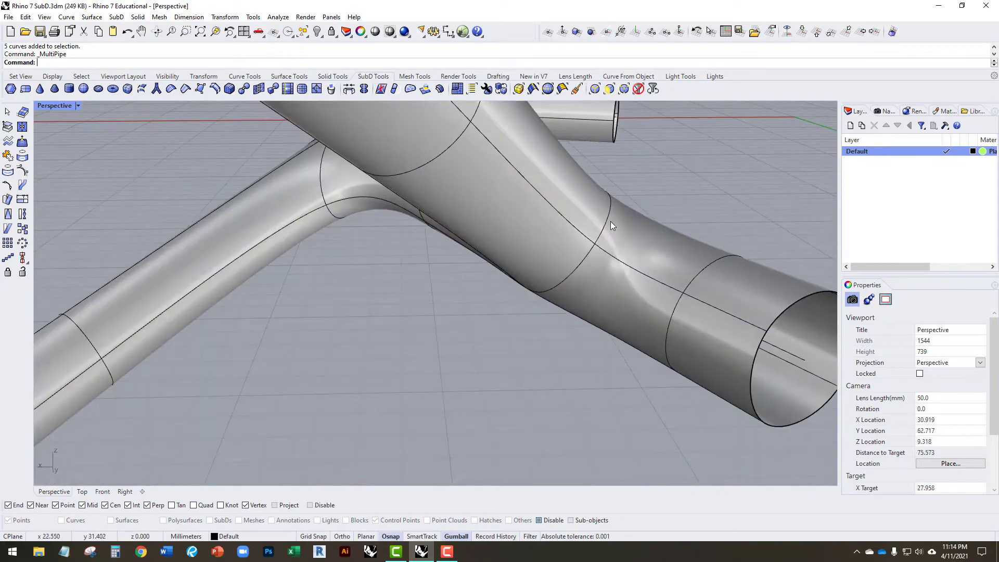
scroll(572, 276, down, 4)
right_drag(541, 292, 531, 304)
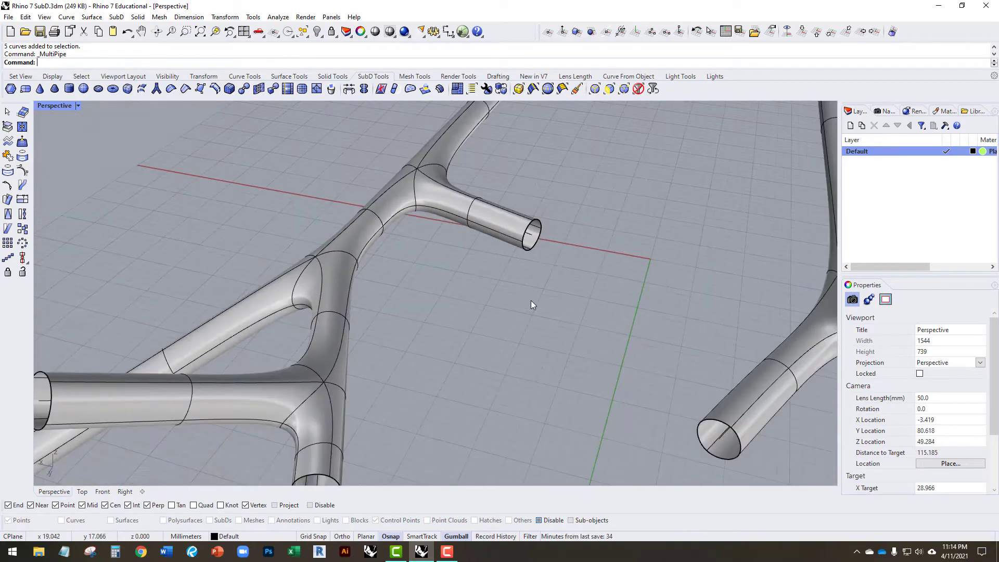
scroll(532, 304, down, 4)
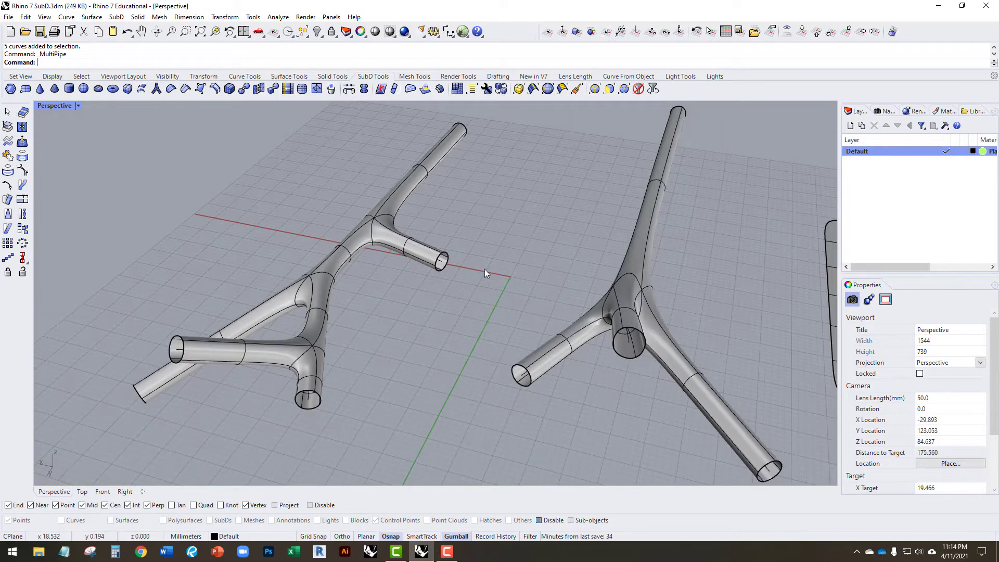
scroll(396, 239, up, 8)
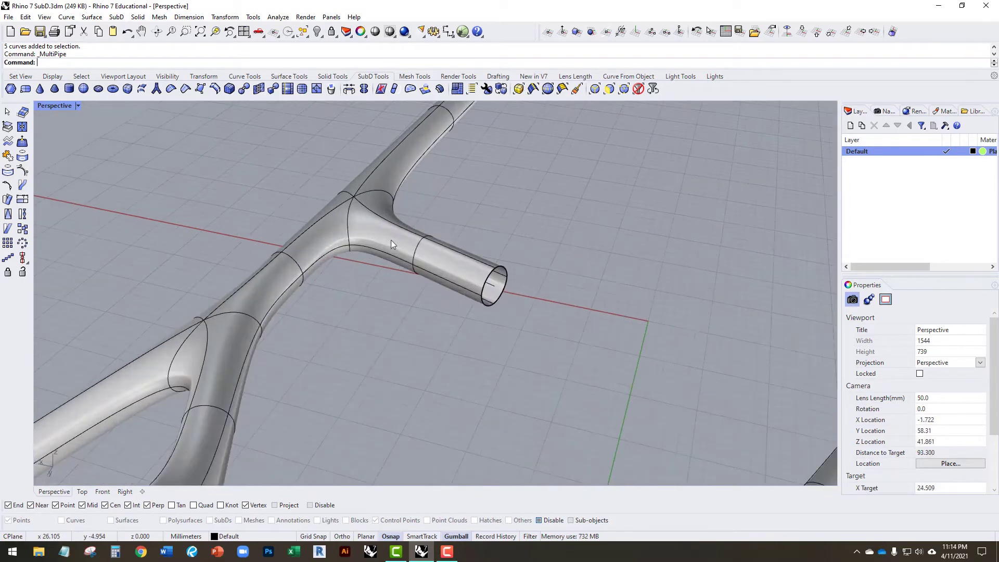
Try moving one SubD face at the pipe's side-branch junction upward, and undo the move.
ctrl+shift+click(391, 239)
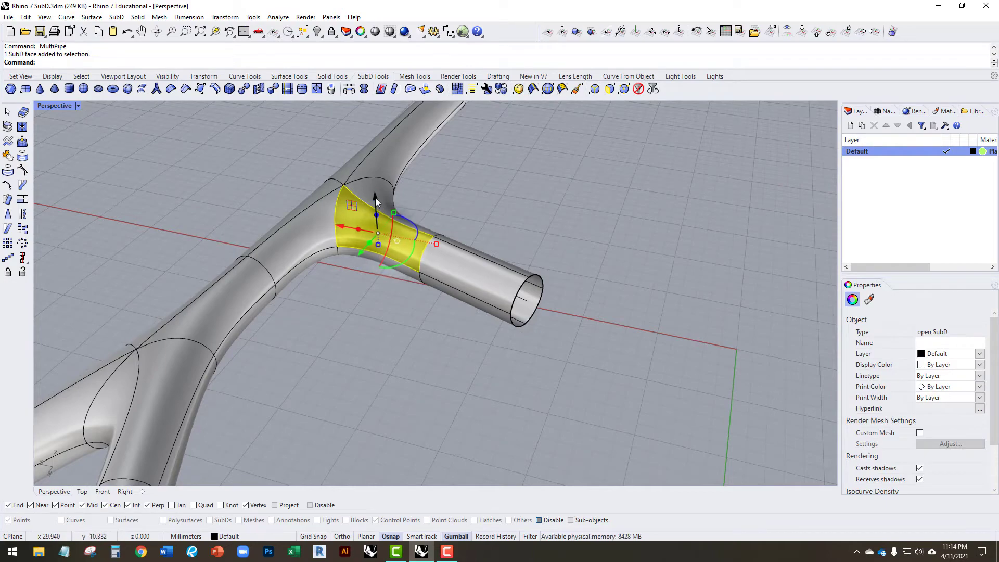
drag(375, 207, 366, 135)
key(ctrl+z)
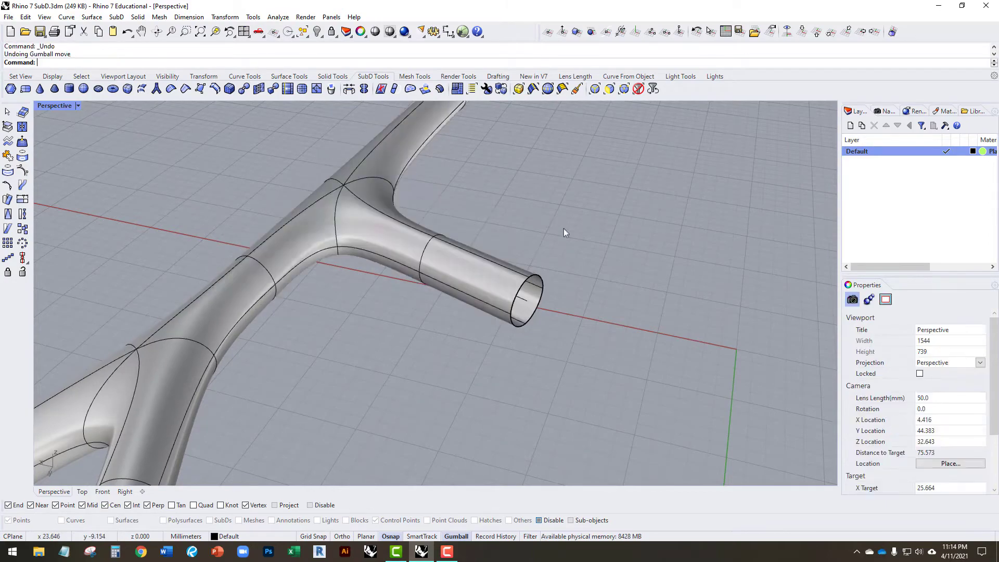
Examine the branching pipe's control structure by toggling the SubD display to flat and back to smooth.
scroll(575, 233, down, 6)
right_drag(464, 336, 408, 377)
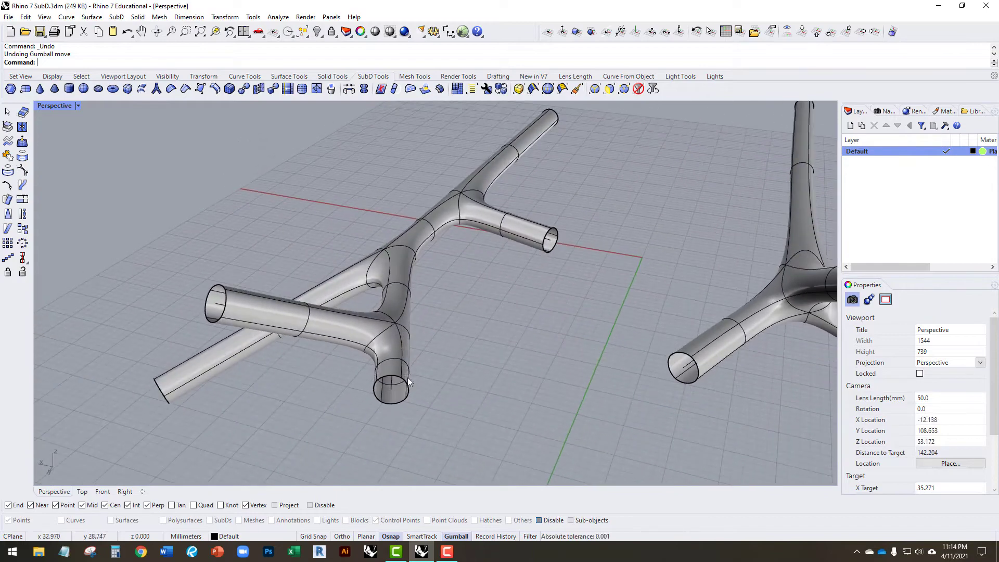
scroll(408, 377, up, 2)
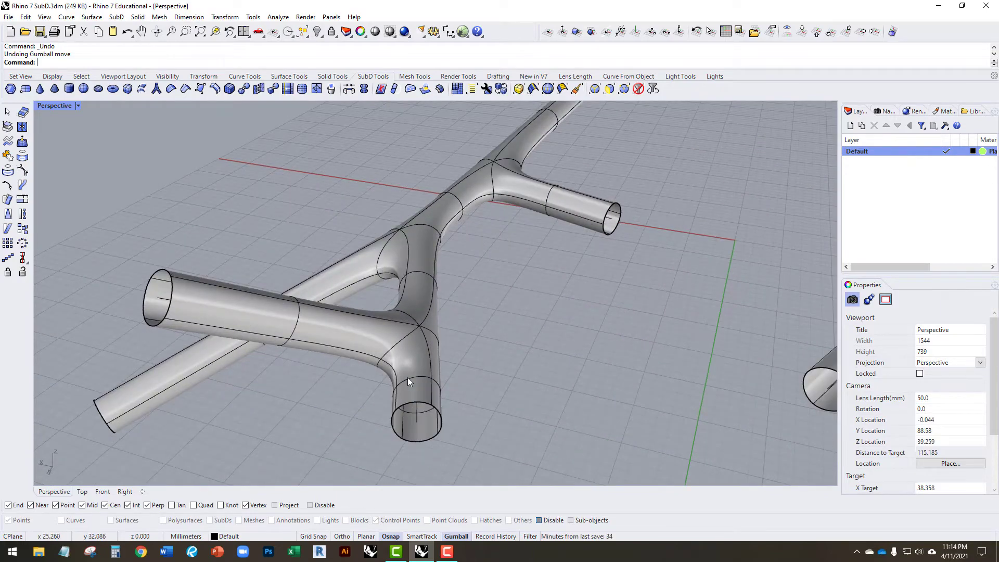
scroll(407, 376, up, 2)
scroll(407, 377, down, 2)
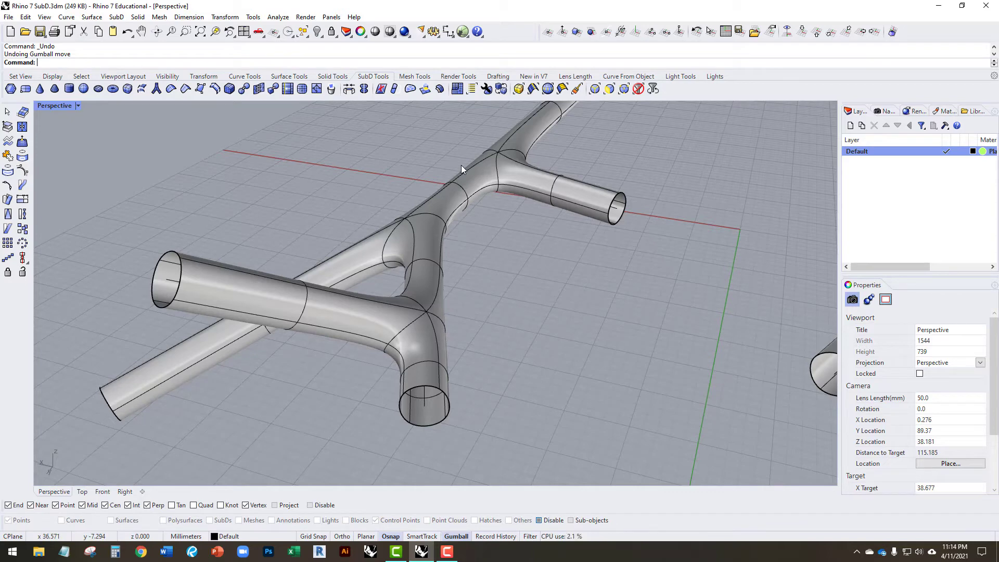
click(502, 90)
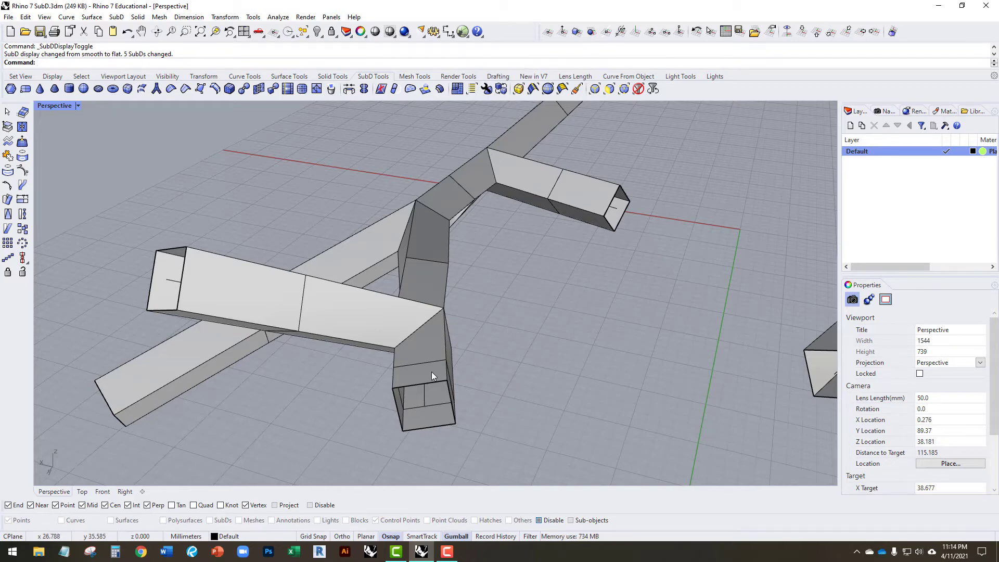
click(501, 91)
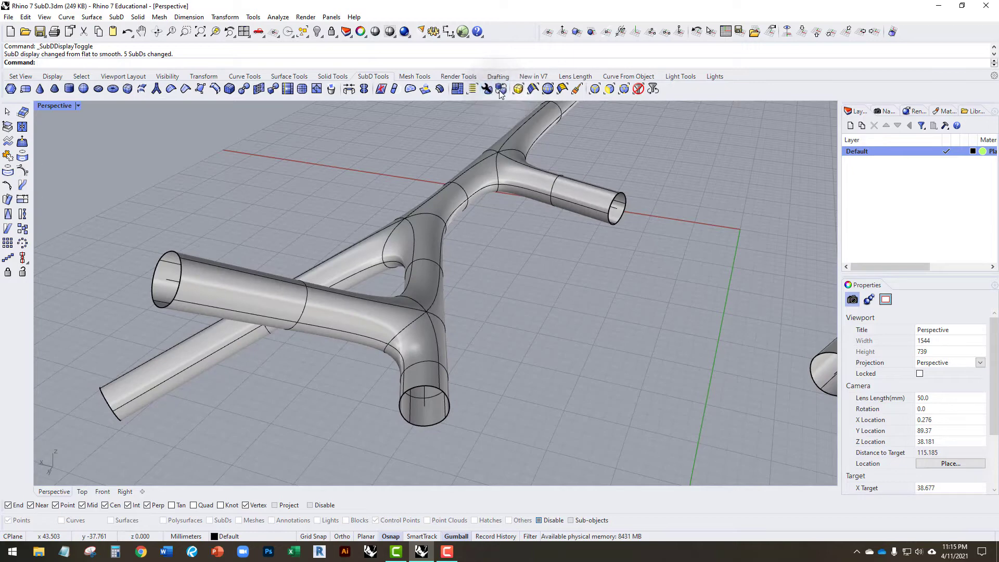
scroll(408, 336, up, 2)
scroll(483, 253, down, 4)
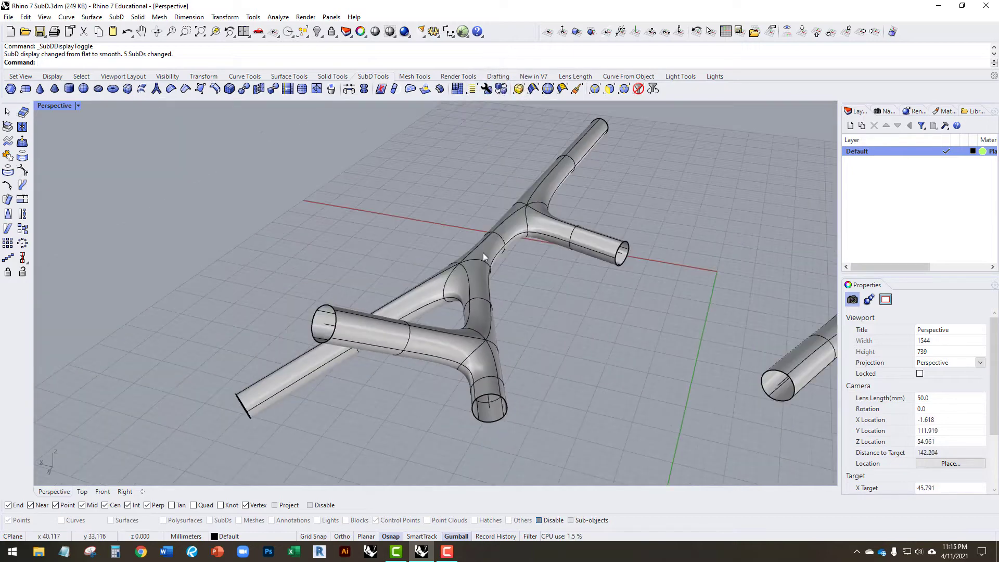
key(Home)
key(Home)
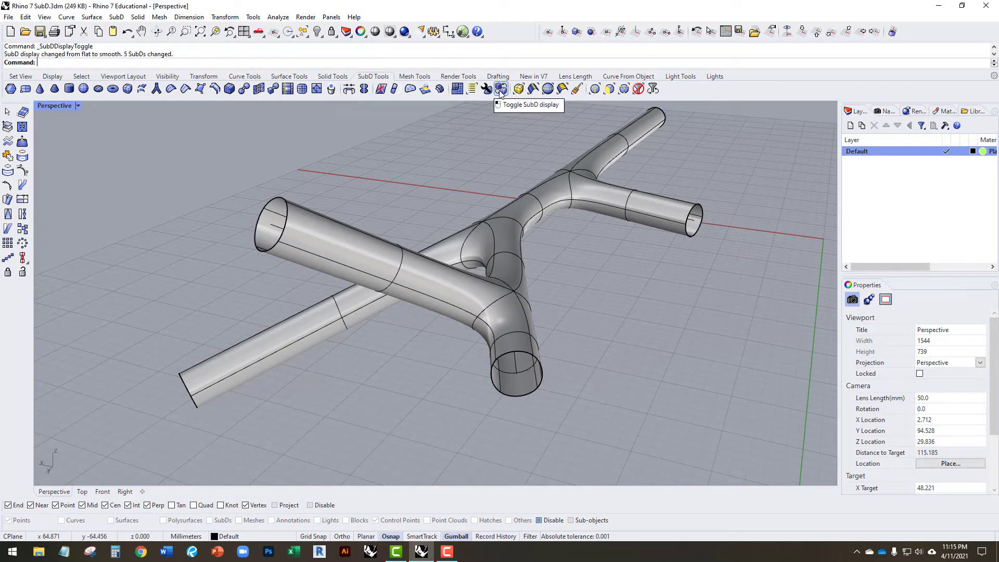
Switch the SubDs to flat display and create a single SubD face across the corners of the front branch's open end.
click(500, 93)
right_drag(498, 261, 471, 366)
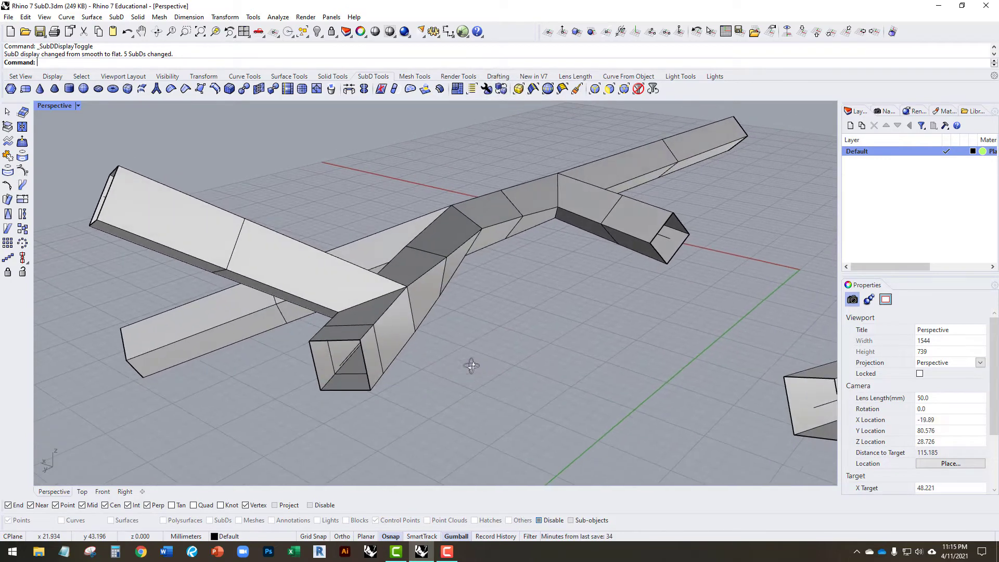
scroll(317, 342, up, 5)
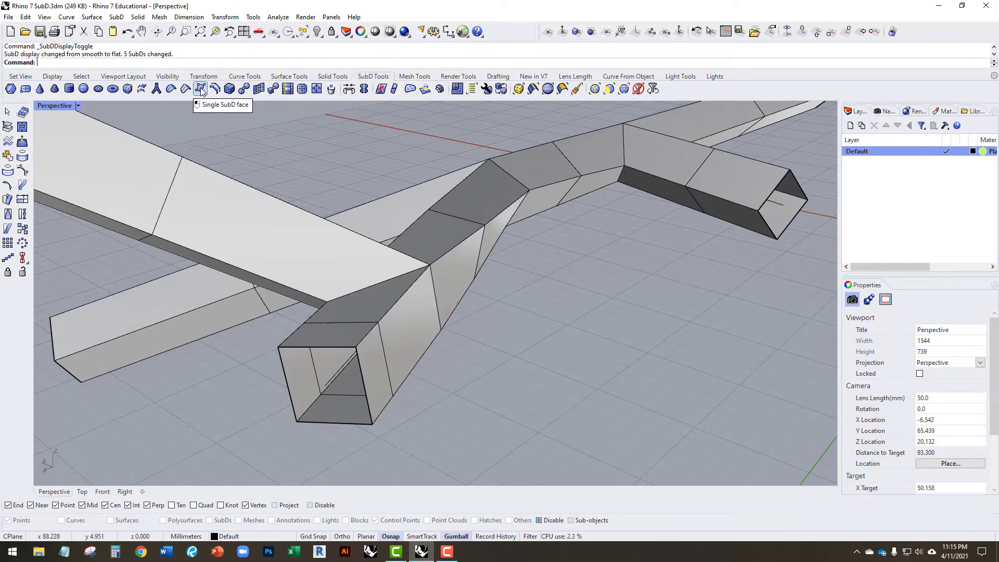
click(201, 88)
click(291, 334)
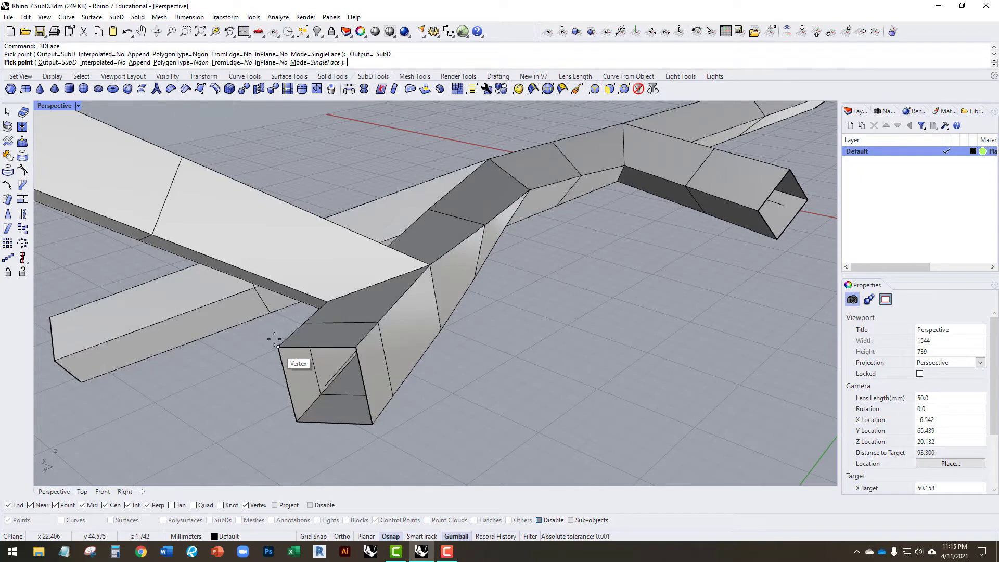
click(278, 345)
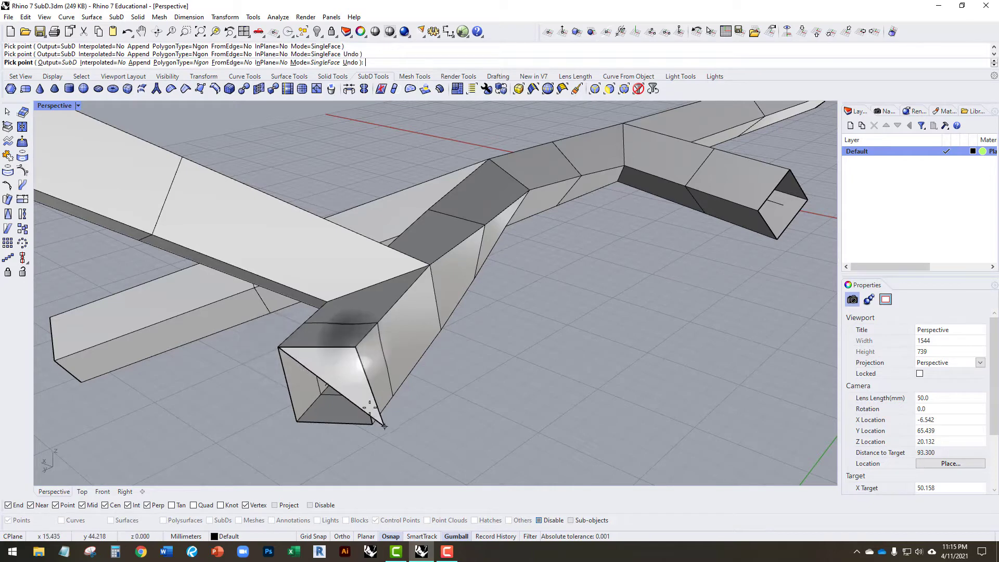
click(372, 424)
click(297, 422)
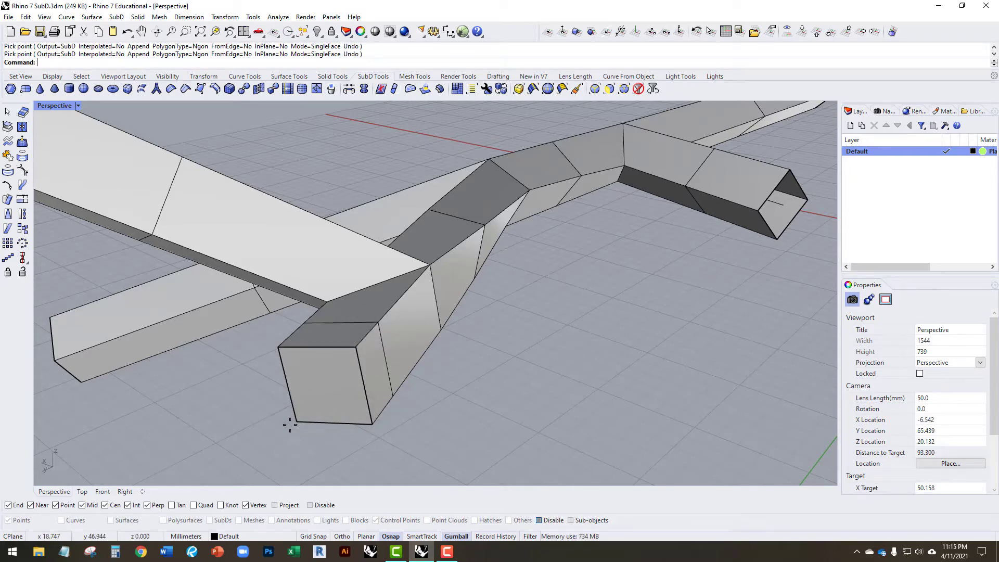
Join the new end face to the branching pipe with SubD joined edges set to Smooth.
click(335, 371)
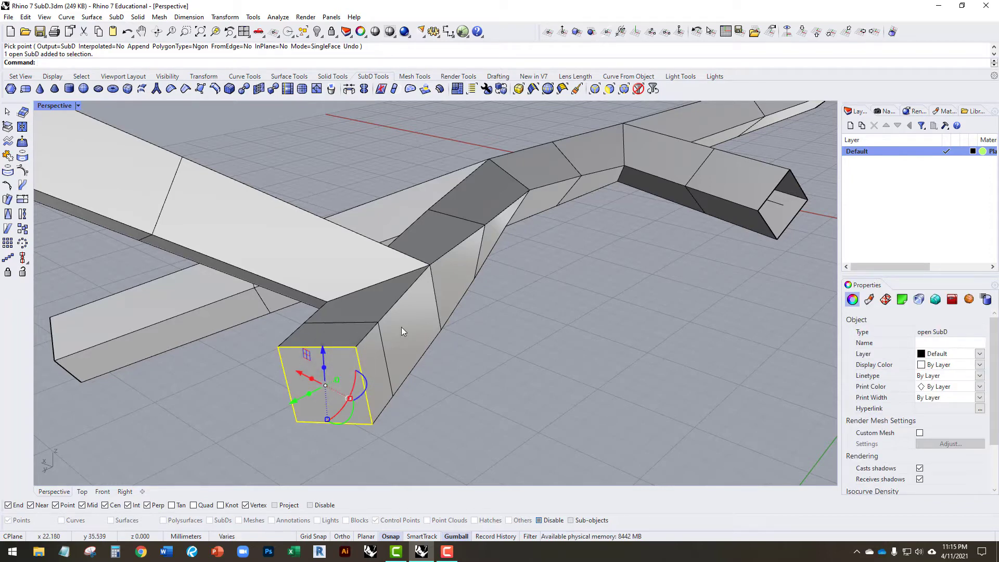
shift+click(418, 307)
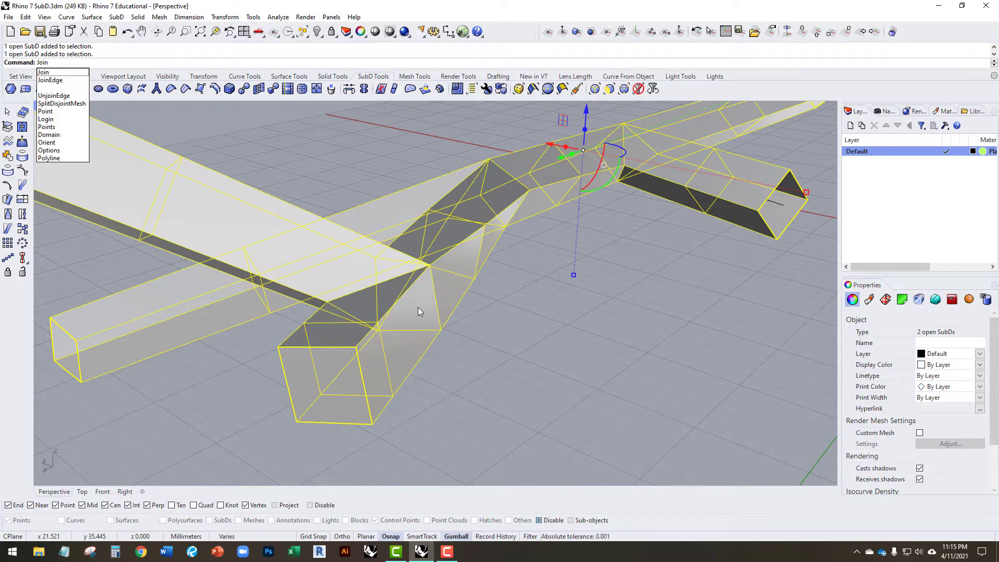
key(Return)
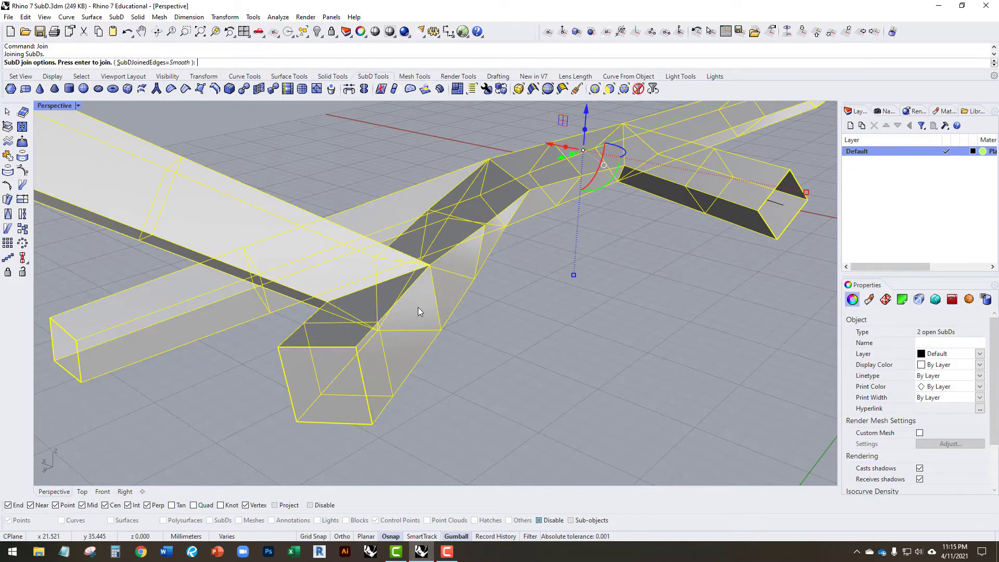
key(Return)
key(Escape)
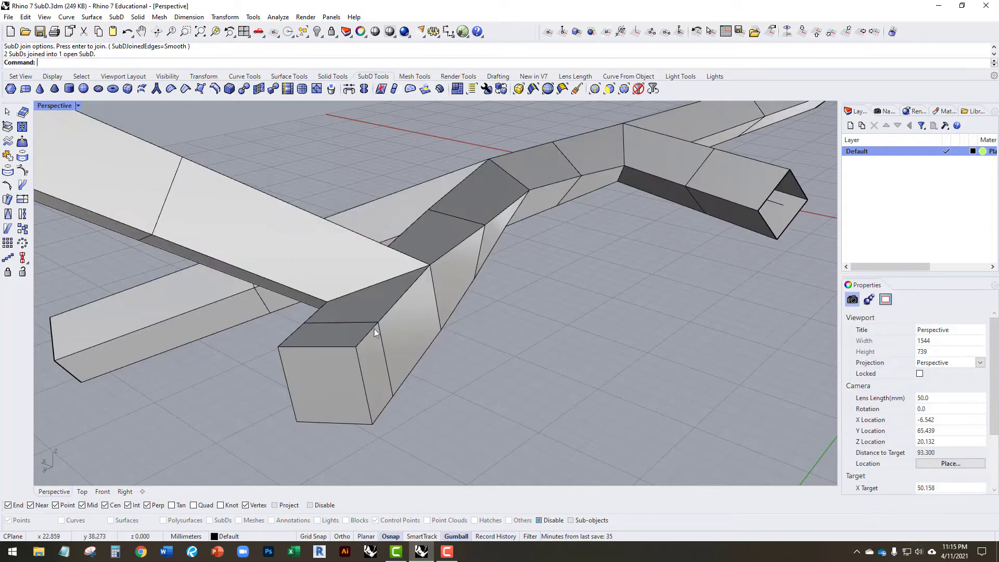
click(375, 330)
click(507, 371)
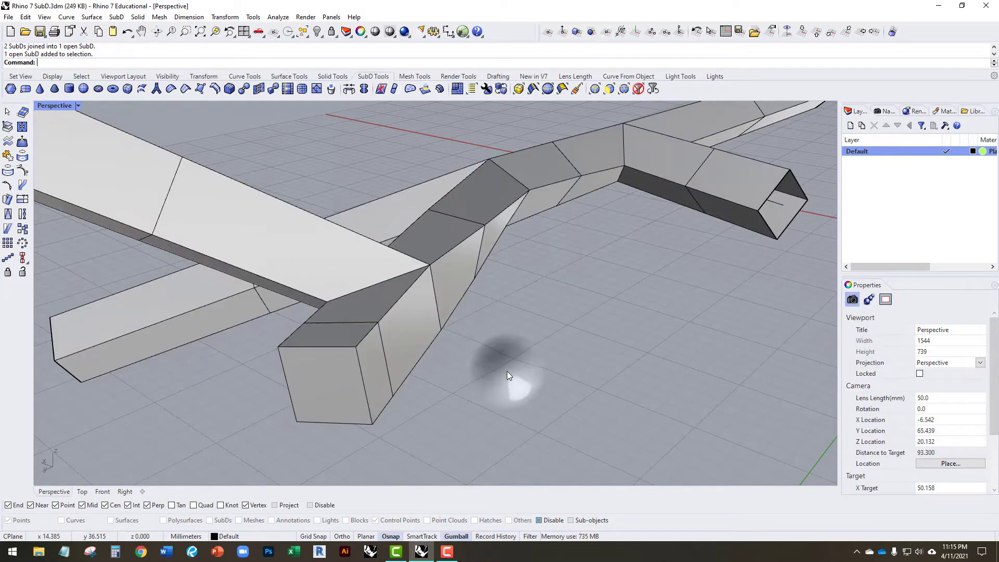
Switch the SubD display back to smooth and inspect the capped end of the front branch.
click(504, 87)
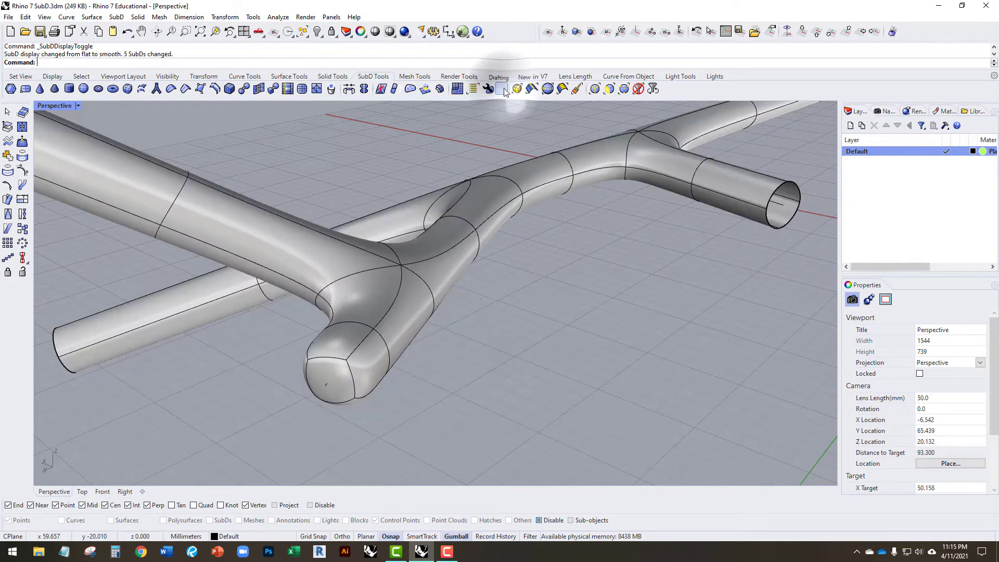
right_drag(498, 385, 302, 359)
click(298, 358)
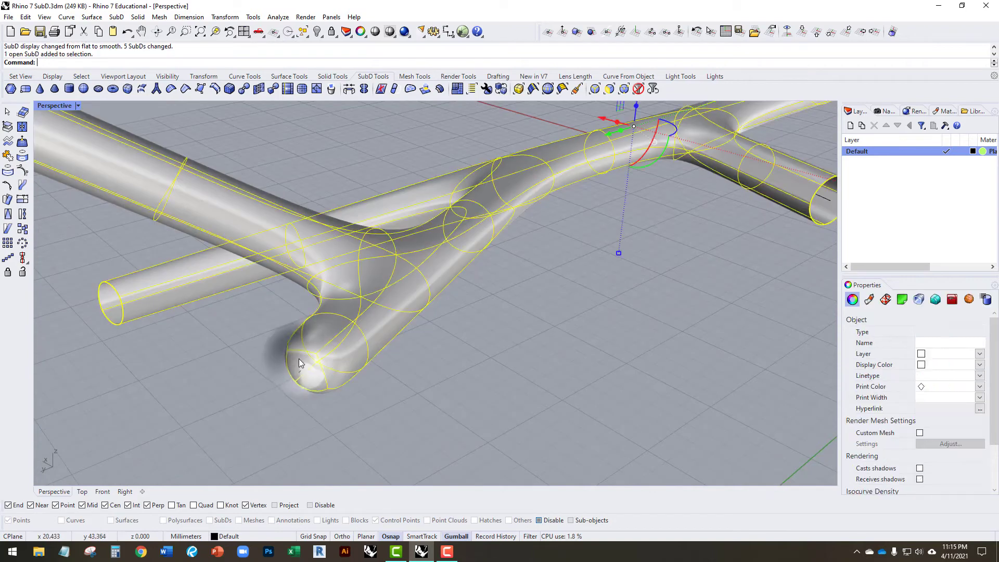
click(393, 375)
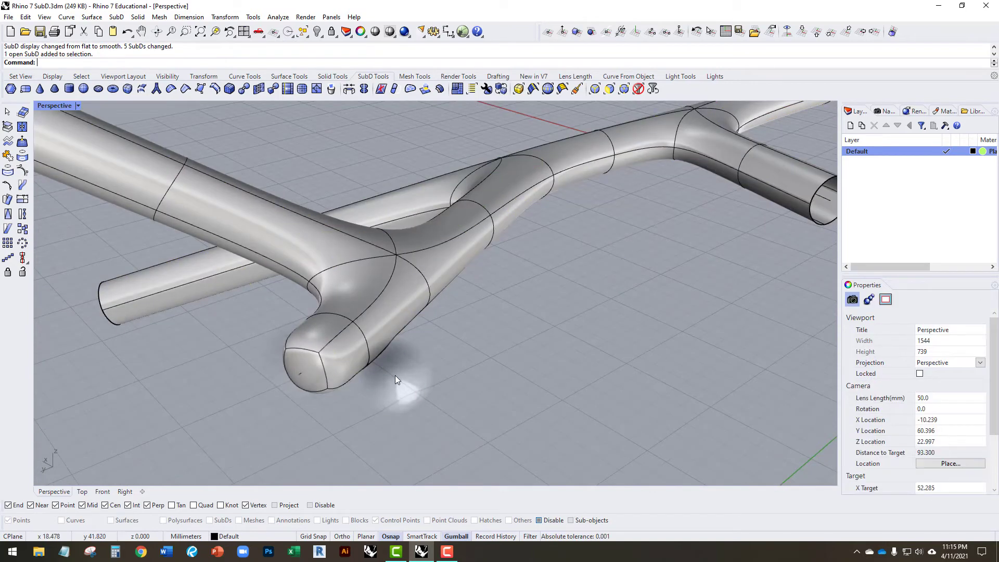
Pull the front branch's end face outward to lengthen the branch, and shift that face sideways.
ctrl+shift+click(303, 367)
drag(303, 367, 175, 437)
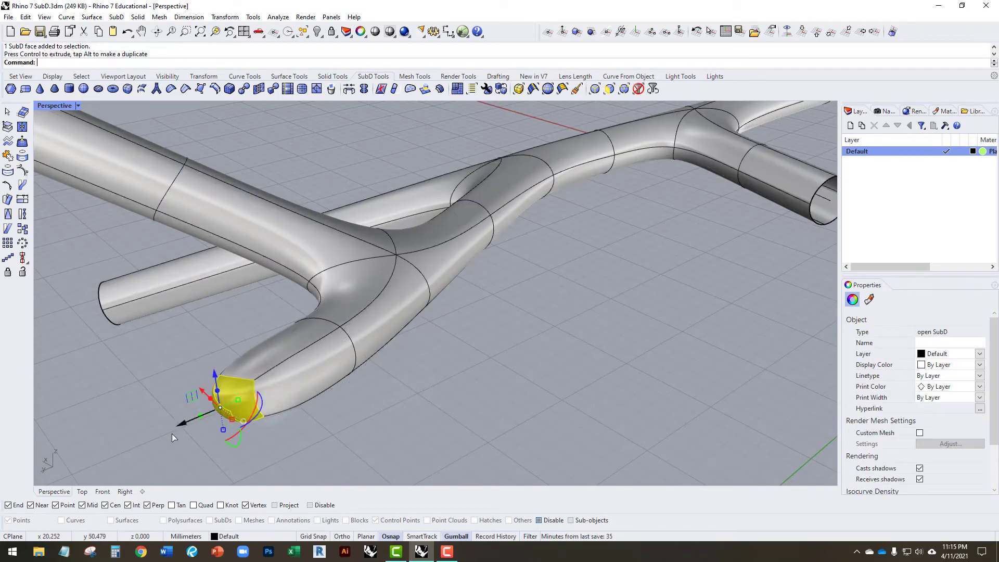
drag(202, 391, 221, 401)
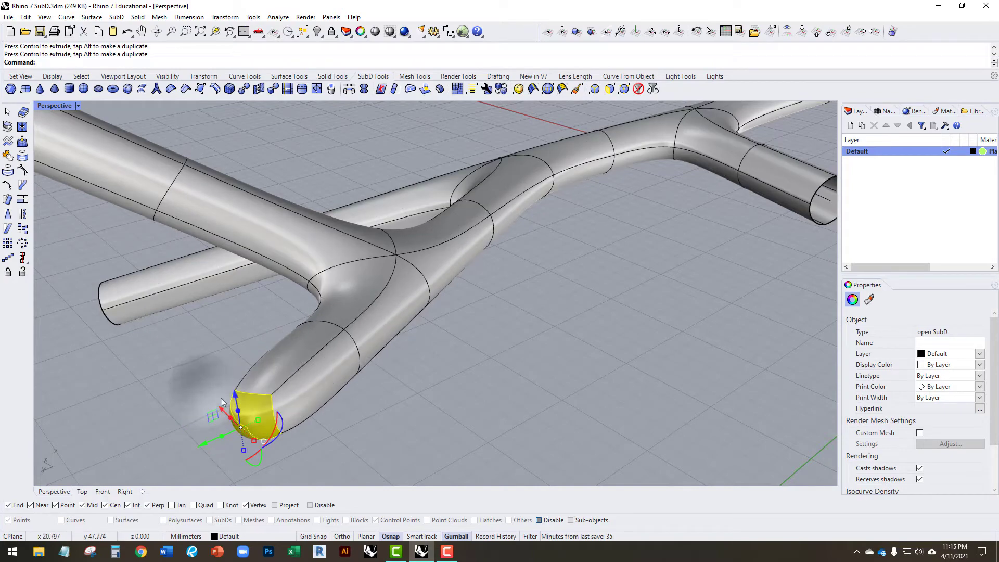
click(238, 333)
Delete the branching SubD pipe, keeping its centre curves.
right_drag(238, 333, 414, 331)
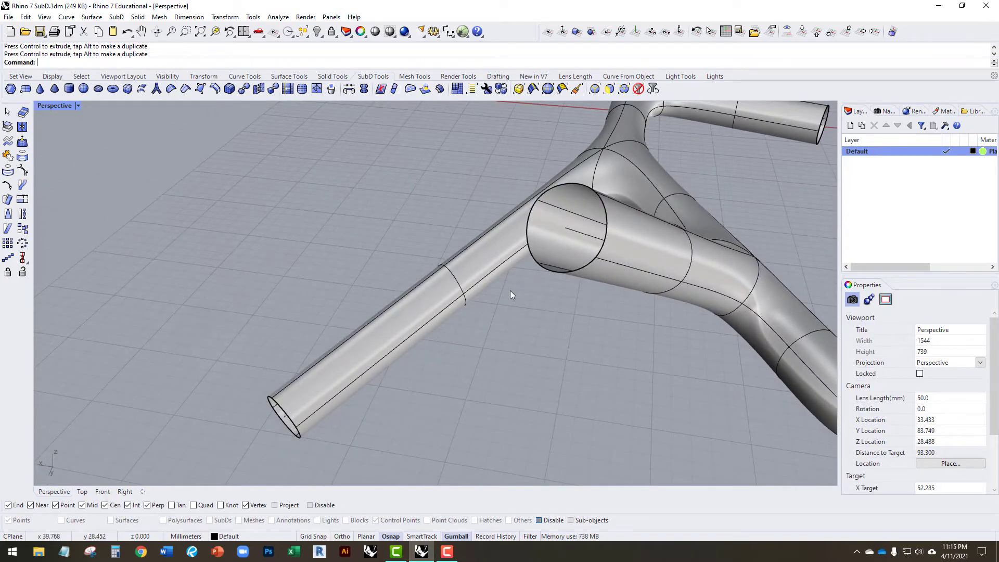
right_drag(510, 291, 583, 277)
scroll(584, 276, down, 5)
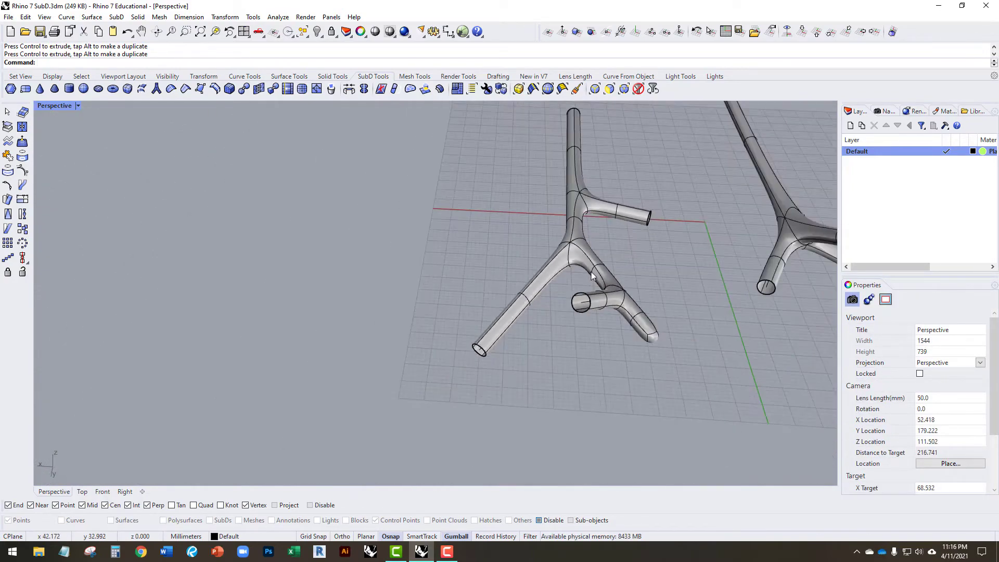
scroll(588, 276, up, 2)
click(594, 275)
key(Delete)
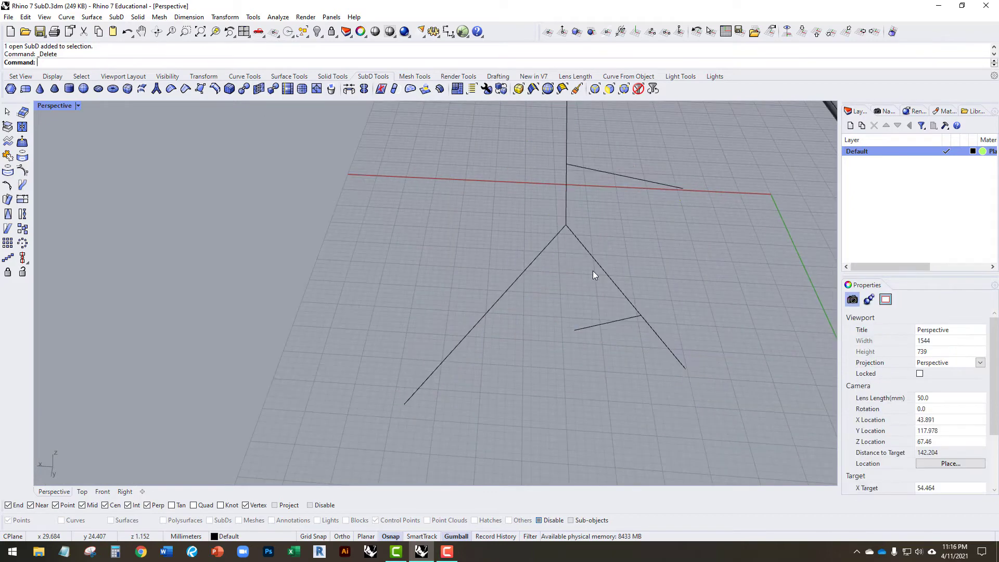
Create a MultiPipe along all the branching curves with radius 3, cap ends on and 2 strut divisions.
right_drag(575, 268, 492, 279)
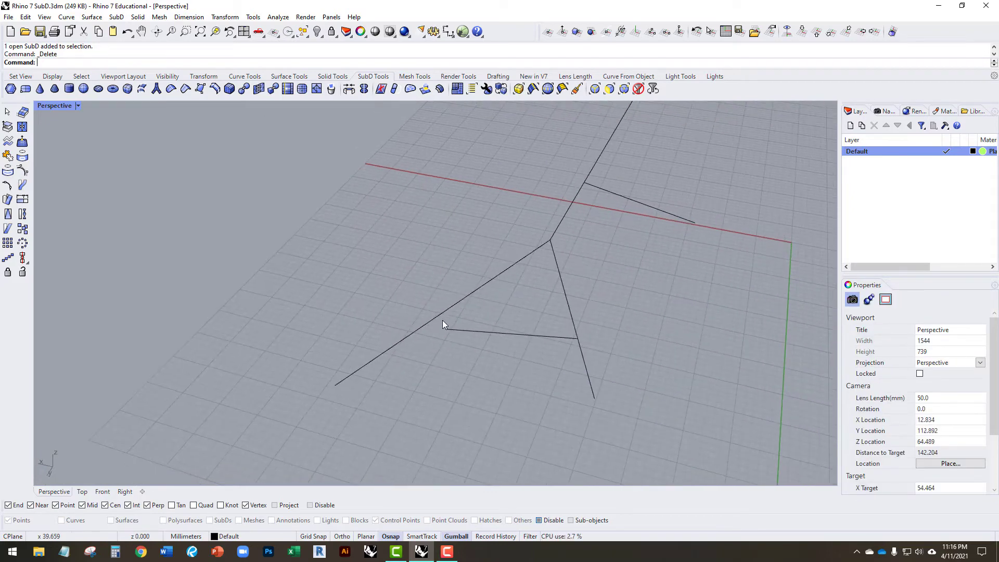
right_drag(408, 306, 400, 307)
right_drag(427, 276, 453, 283)
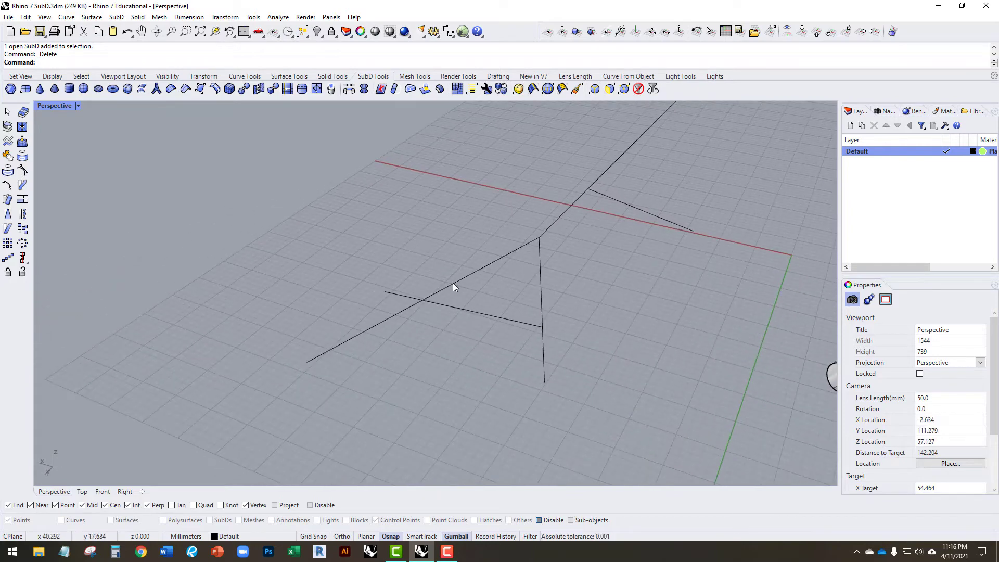
click(162, 92)
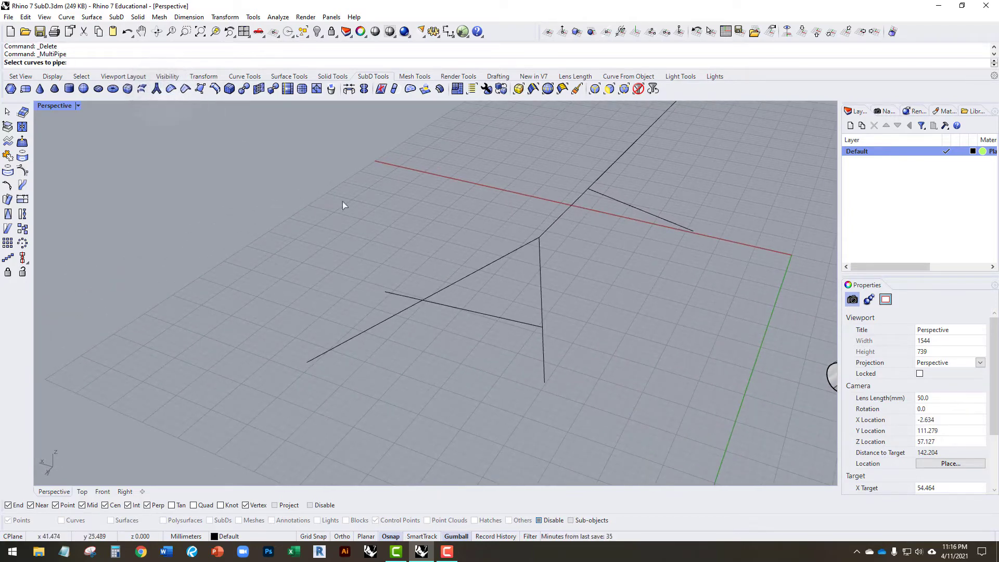
scroll(343, 201, down, 2)
drag(639, 384, 401, 153)
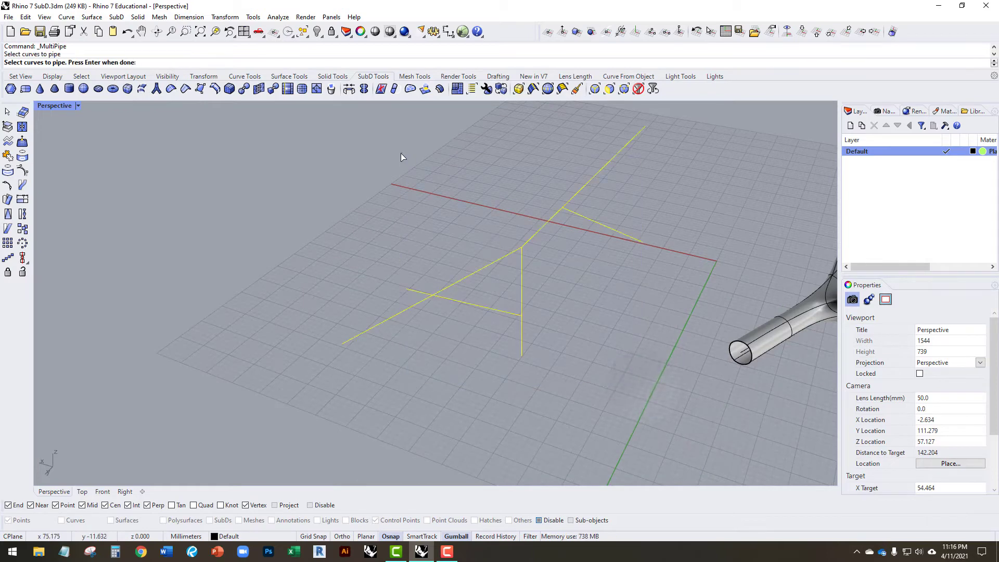
key(Return)
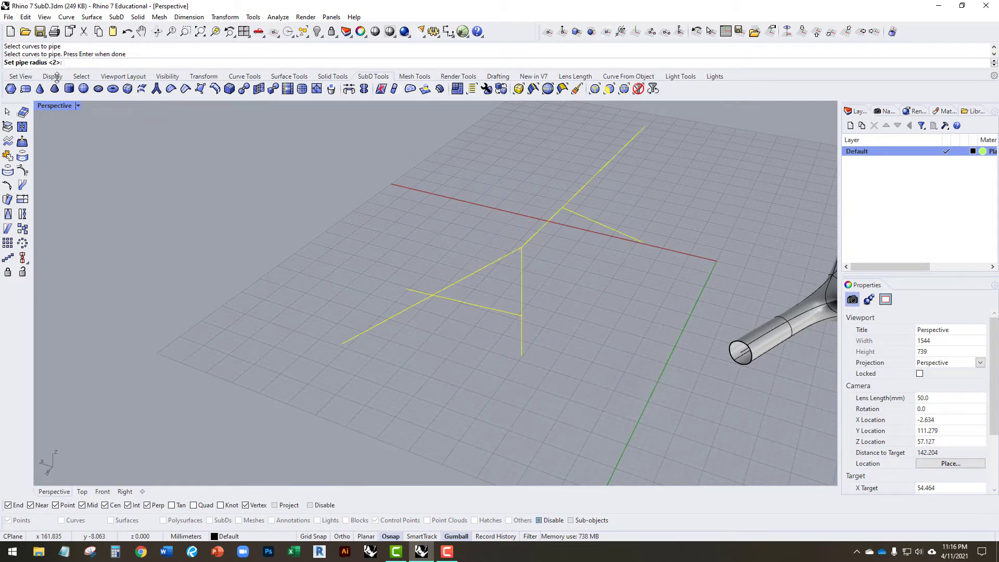
text(3)
key(Return)
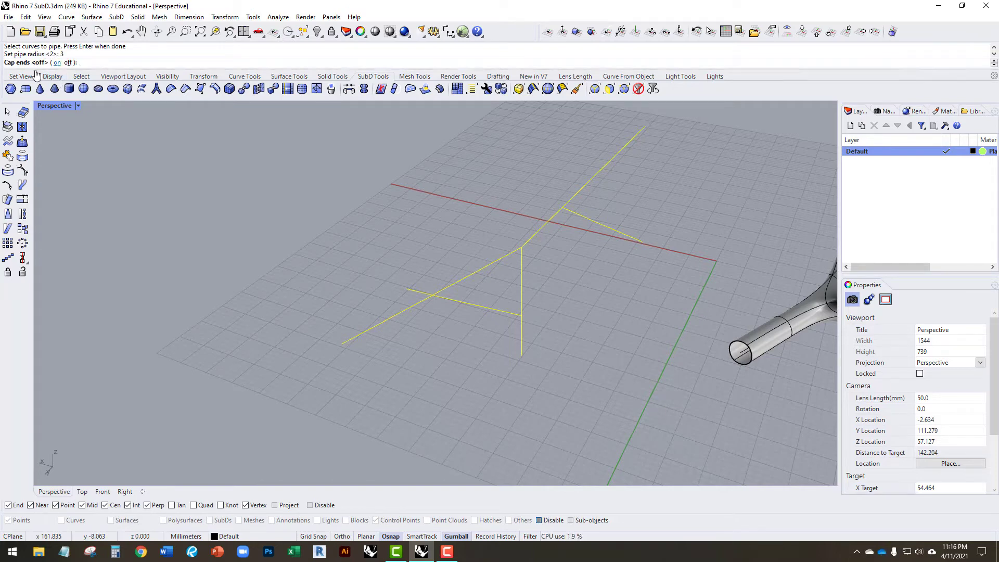
click(56, 63)
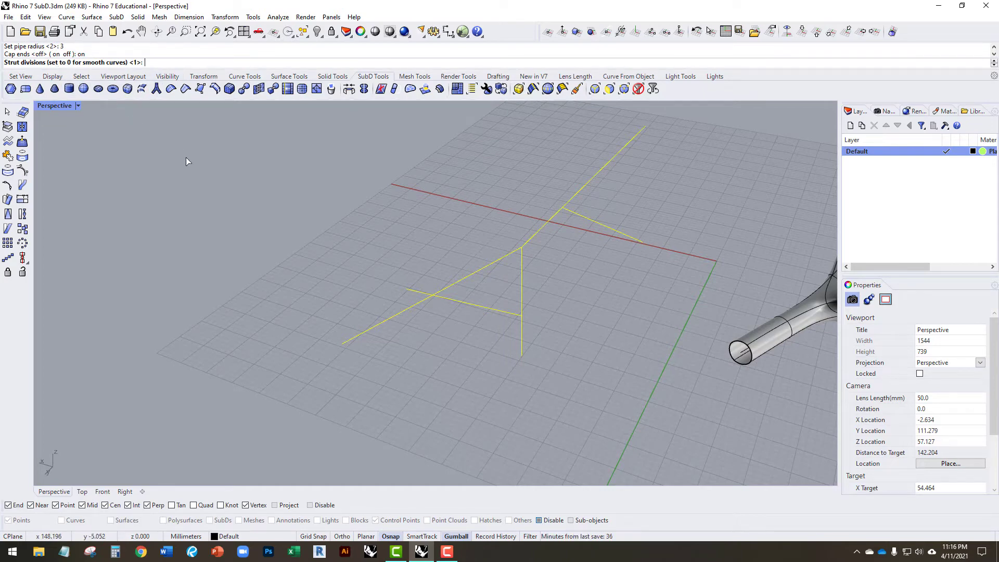
text(2)
key(Return)
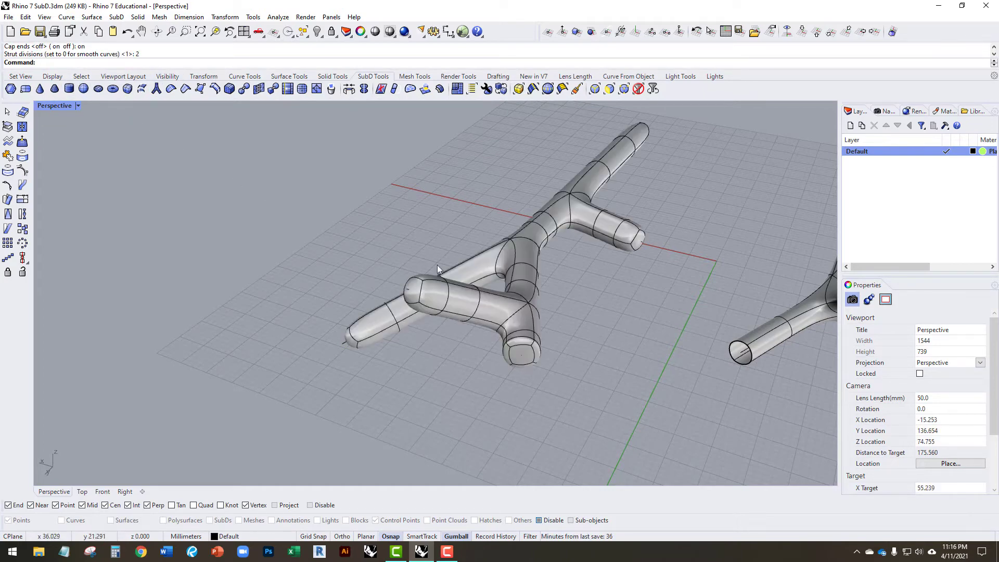
Examine the rebuilt branching pipe's capped ends, its junctions and the extra strut divisions from several angles.
right_drag(438, 264, 450, 307)
scroll(450, 307, up, 3)
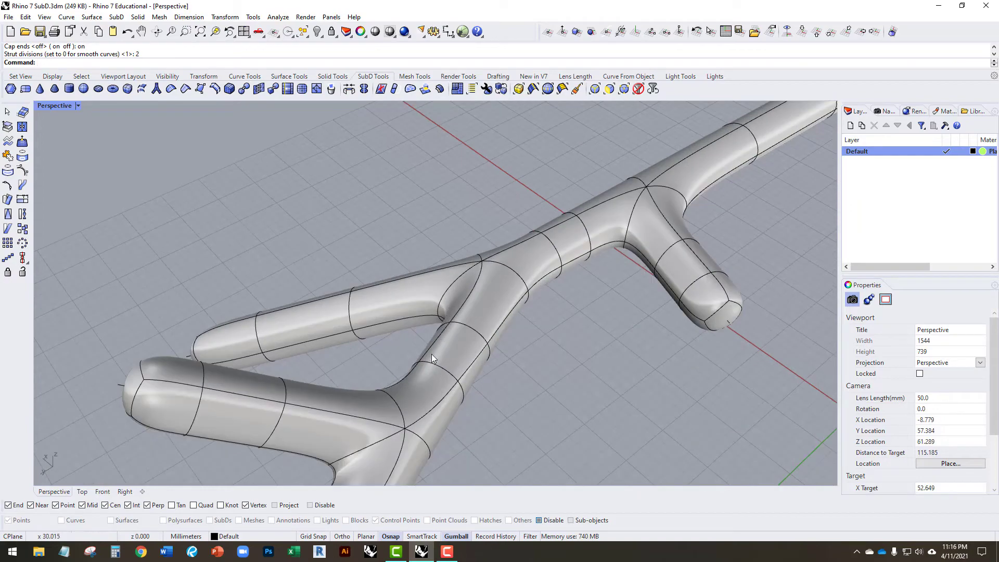
right_drag(432, 354, 437, 328)
right_drag(240, 313, 285, 300)
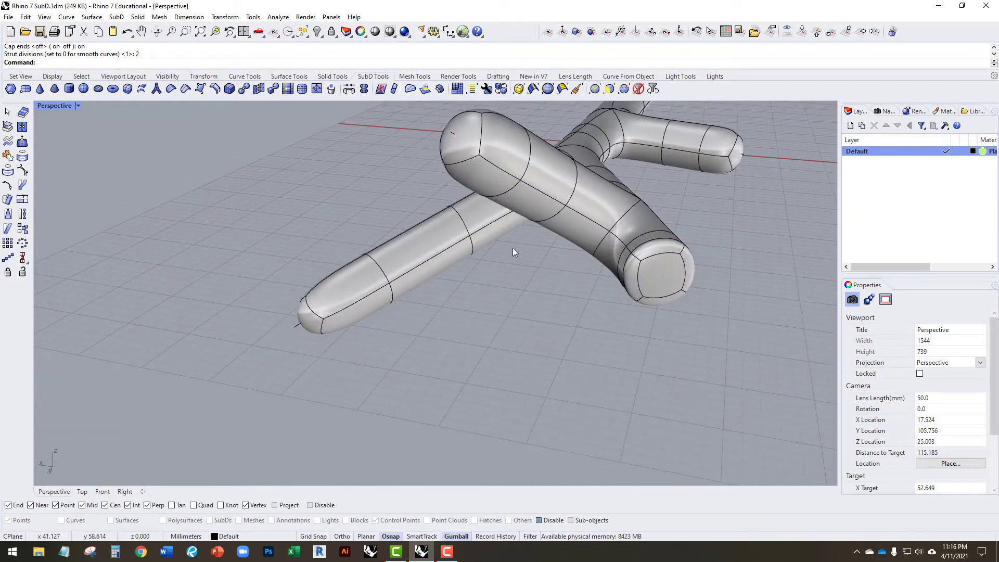
right_drag(513, 248, 449, 267)
right_drag(622, 291, 555, 294)
scroll(548, 366, down, 2)
scroll(548, 366, down, 2)
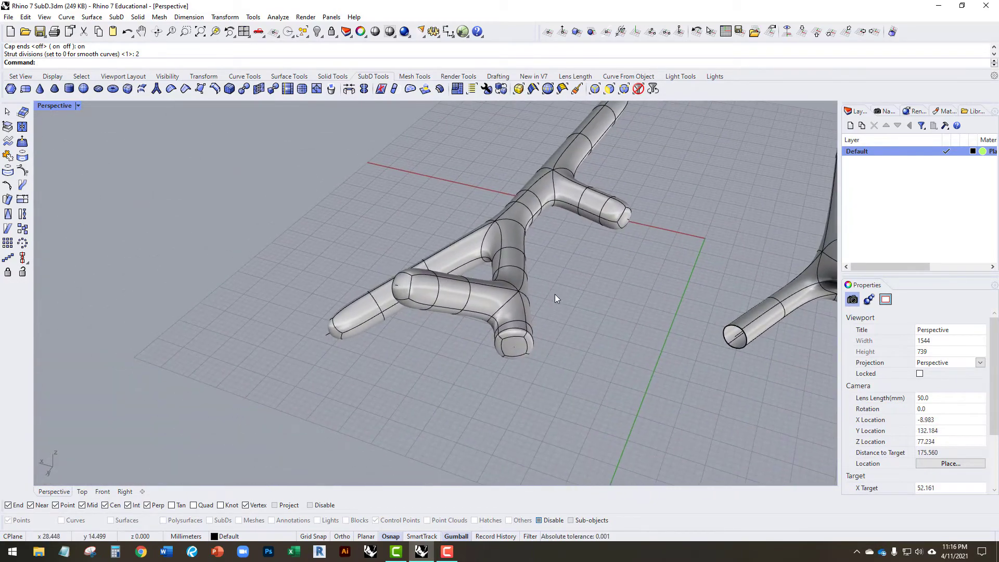
key(Home)
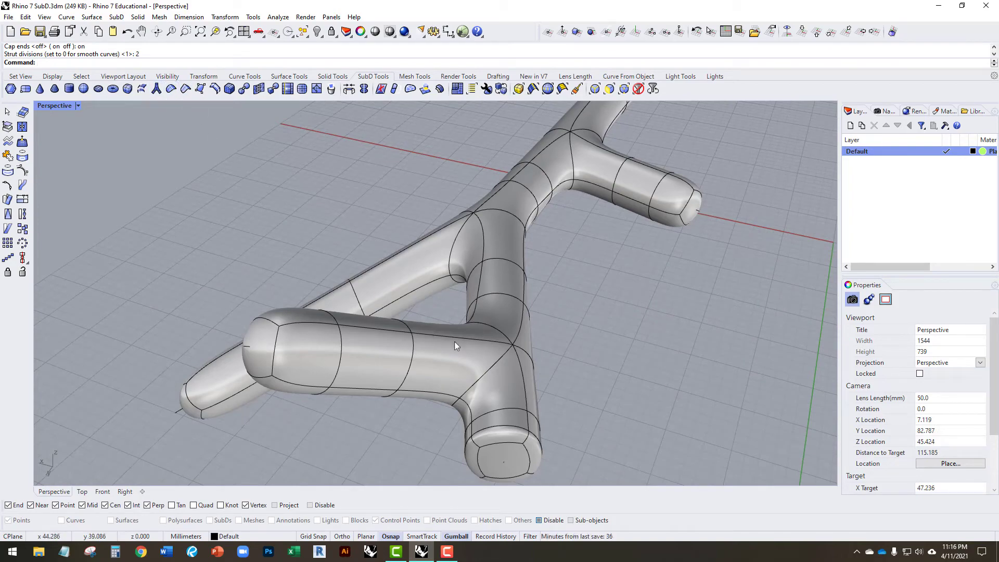
mouse_move(461, 350)
right_down()
mouse_move(424, 368)
mouse_move(445, 337)
mouse_move(457, 341)
right_up()
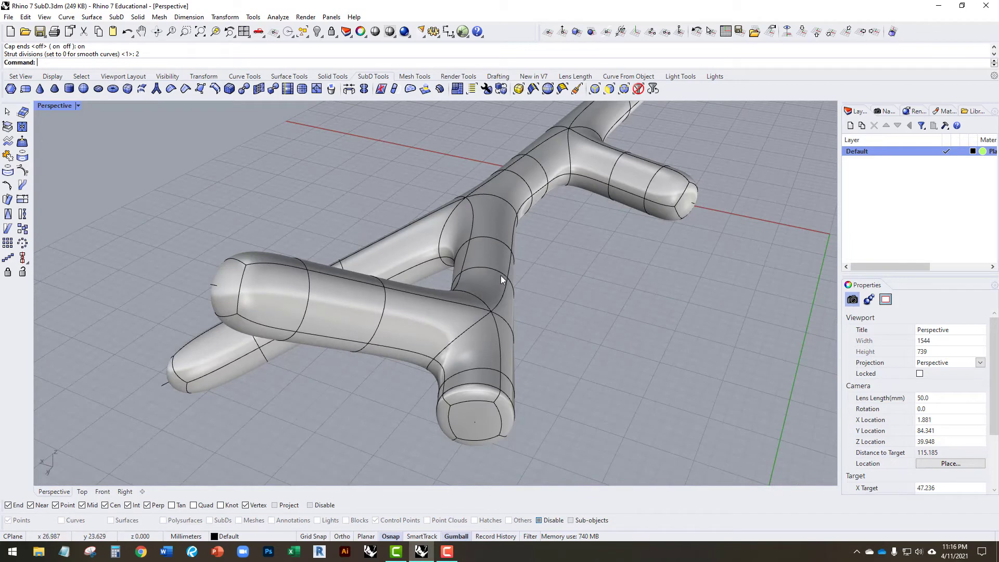
right_drag(475, 286, 360, 325)
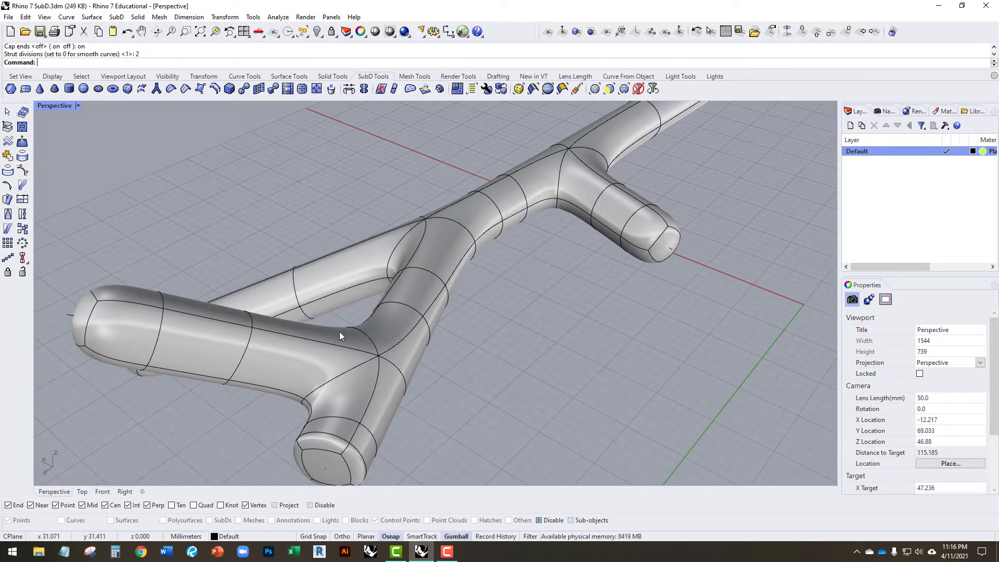
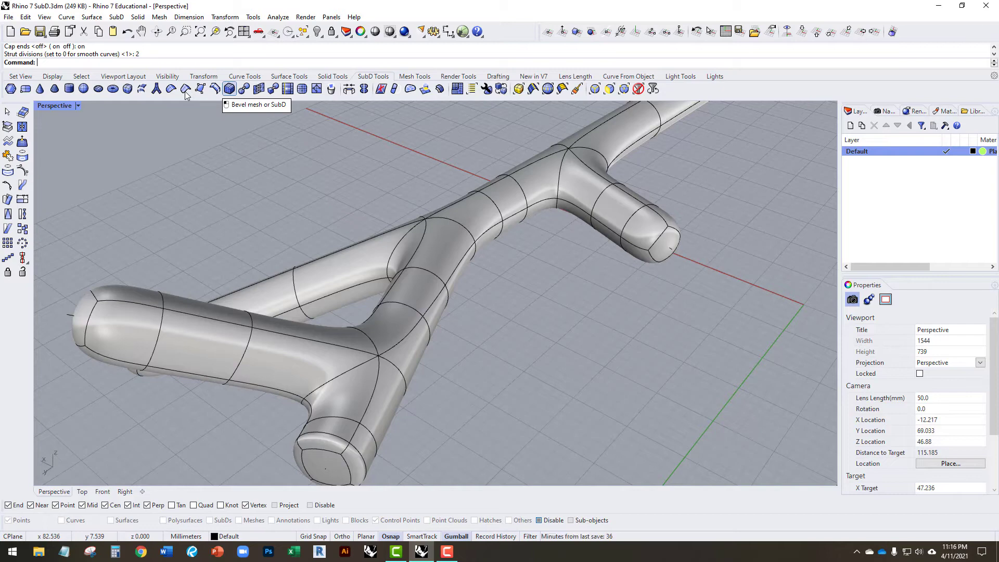
Examine the uncapped, open ends of the second branching pipe.
click(228, 89)
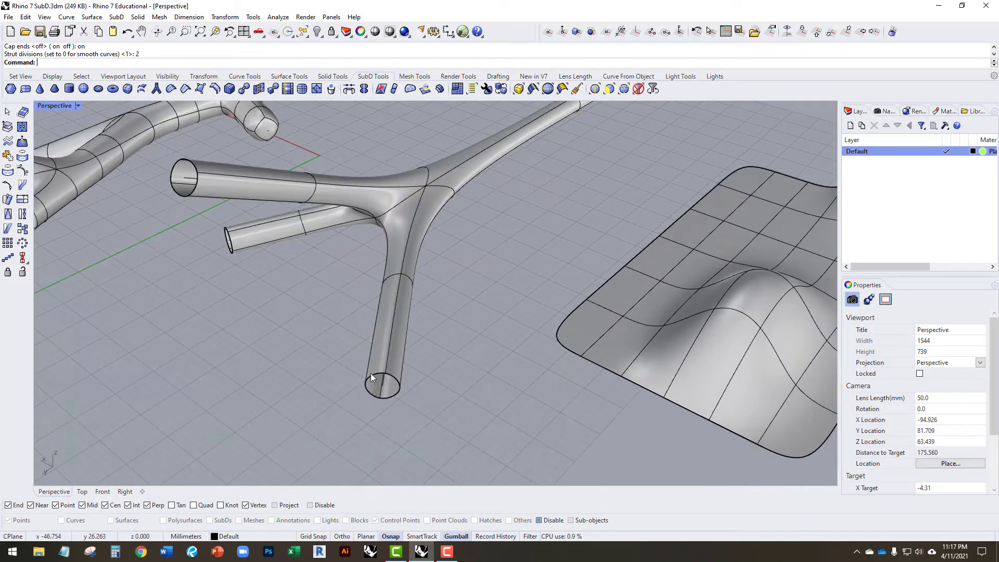
scroll(371, 374, up, 6)
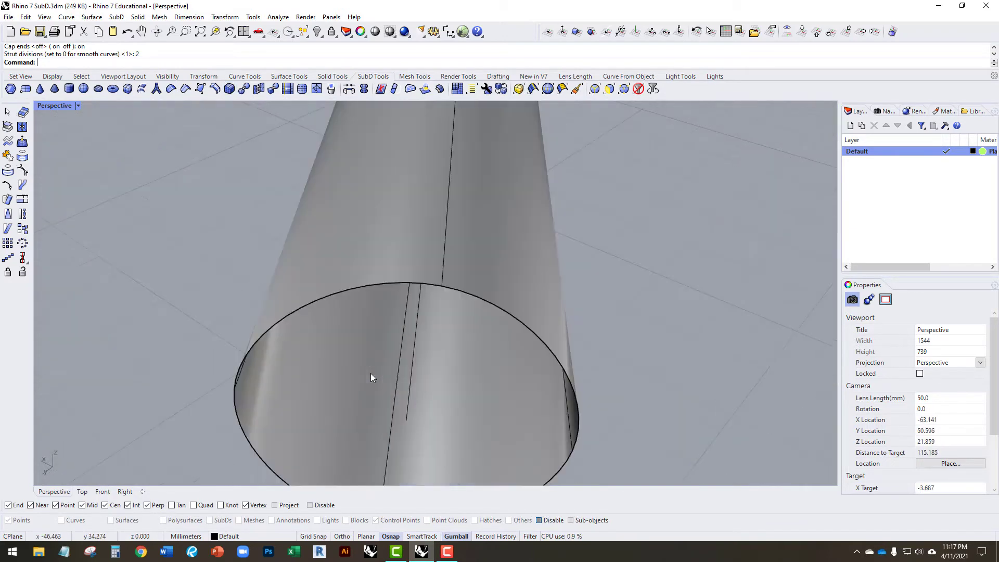
scroll(371, 373, down, 2)
right_drag(371, 373, 339, 363)
scroll(339, 363, down, 2)
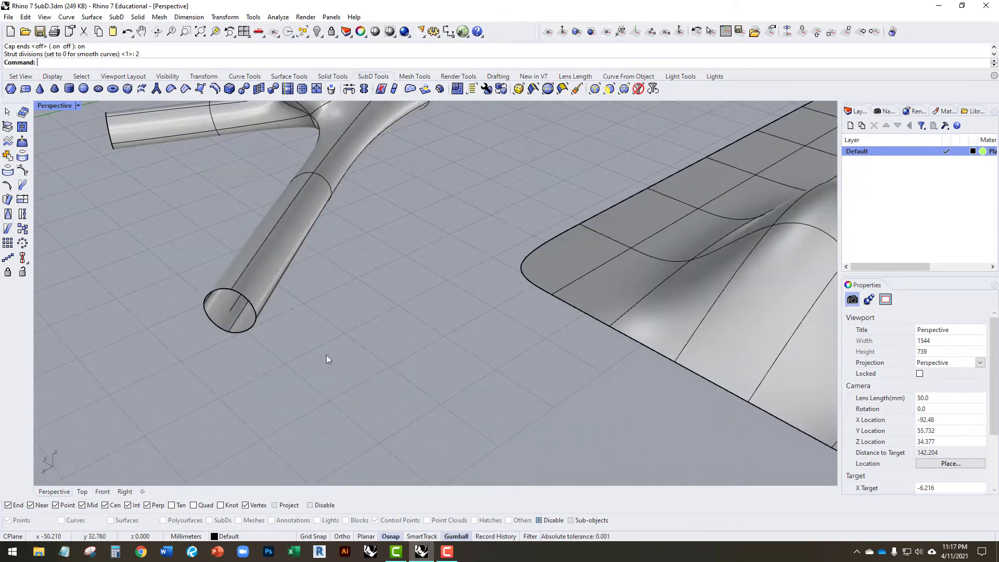
right_drag(251, 304, 318, 311)
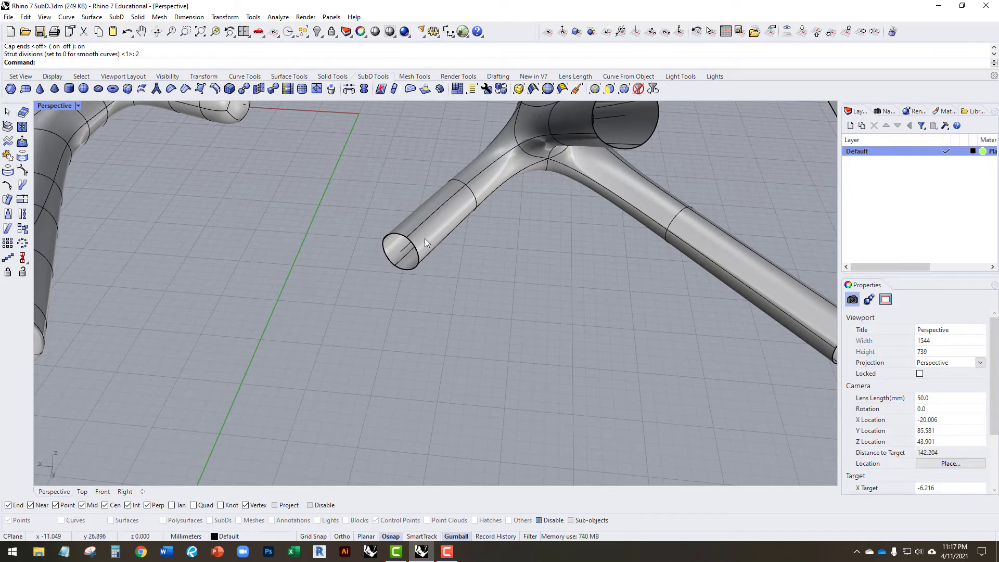
Create a SubD box in the empty area in front of the branching pipes, with 5 × 5 × 3 face divisions.
scroll(424, 238, down, 5)
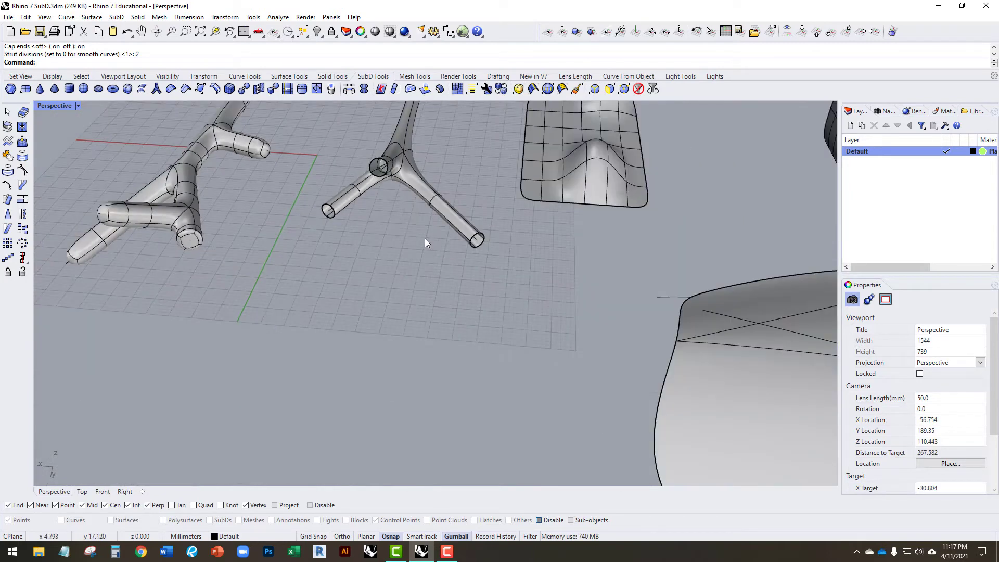
click(68, 89)
click(369, 311)
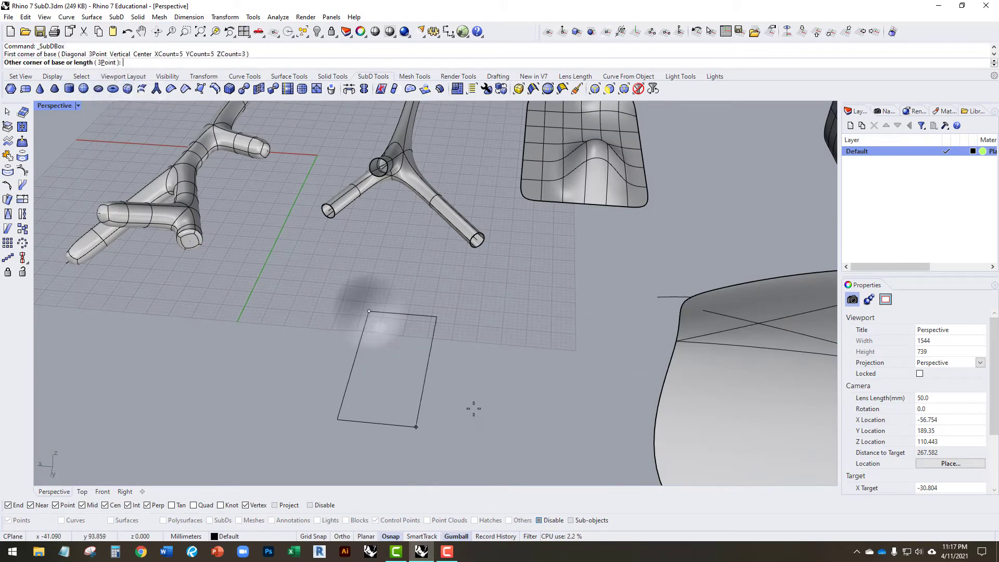
click(499, 431)
click(462, 339)
right_drag(462, 339, 285, 317)
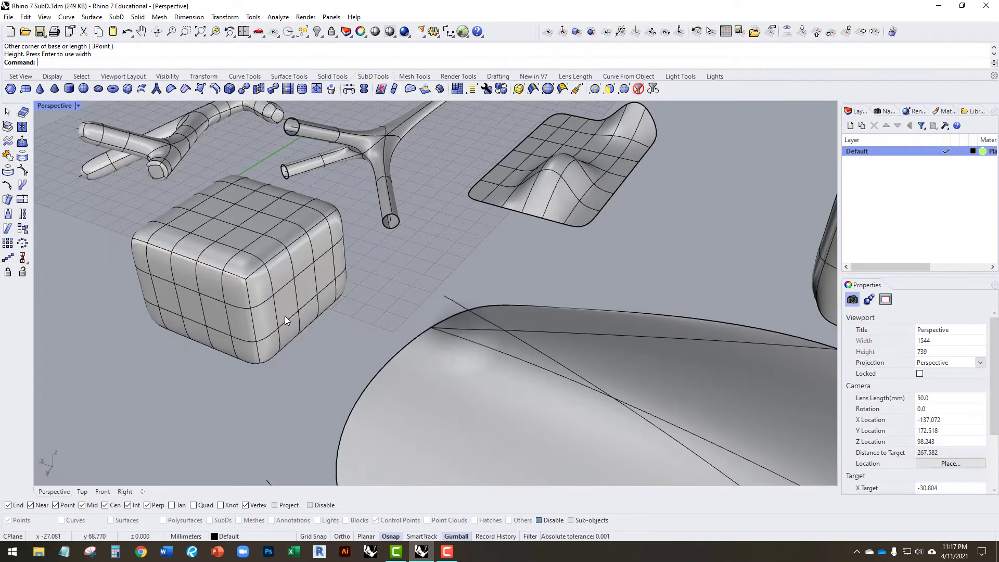
Crease the two adjacent top edge chains of the SubD box that meet at its near corner.
scroll(285, 316, up, 2)
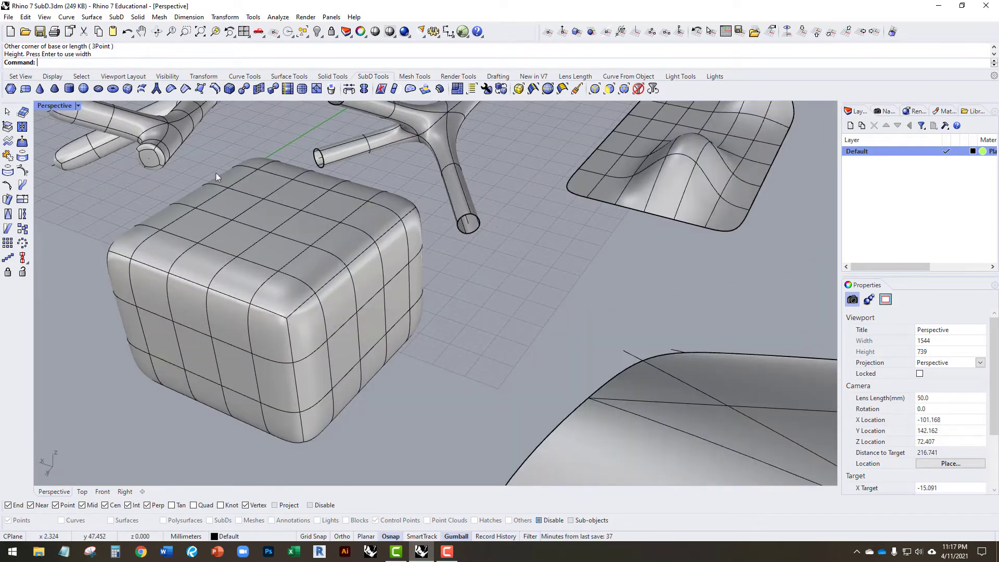
click(186, 90)
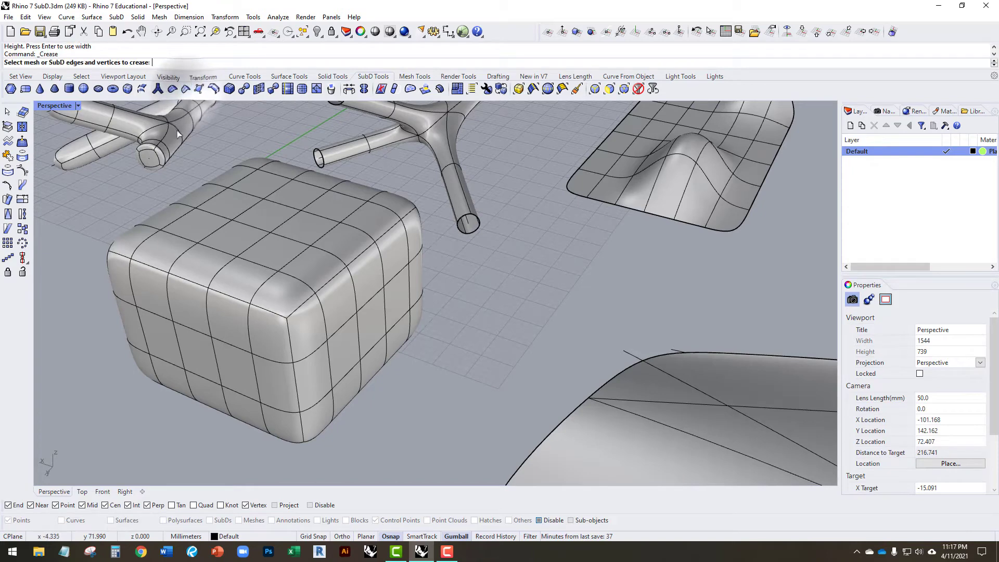
double_click(150, 268)
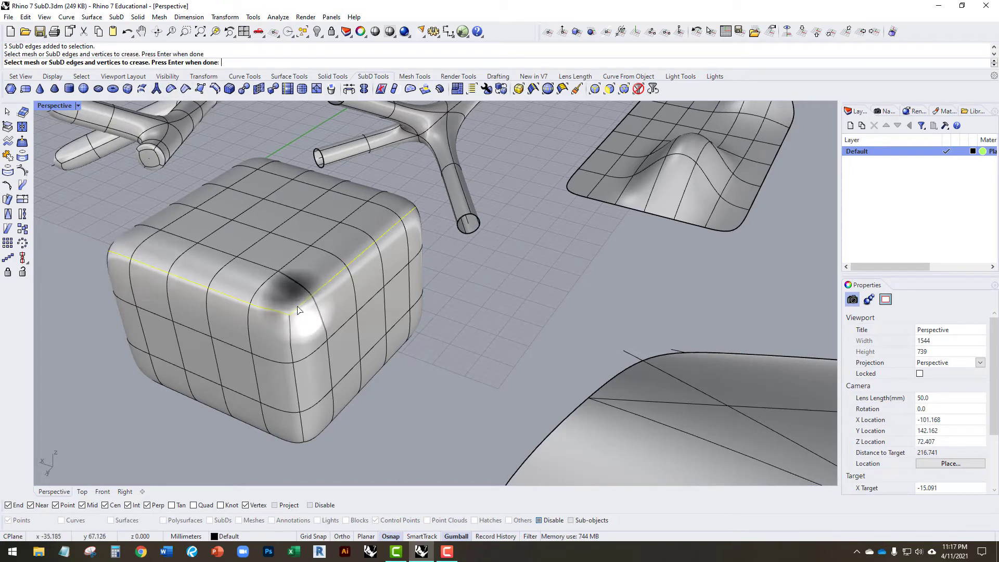
key(Return)
Bevel the middle segments of one creased top edge of the box with 12 segments, absolute offset, straightness 0 and creases kept.
scroll(304, 306, up, 3)
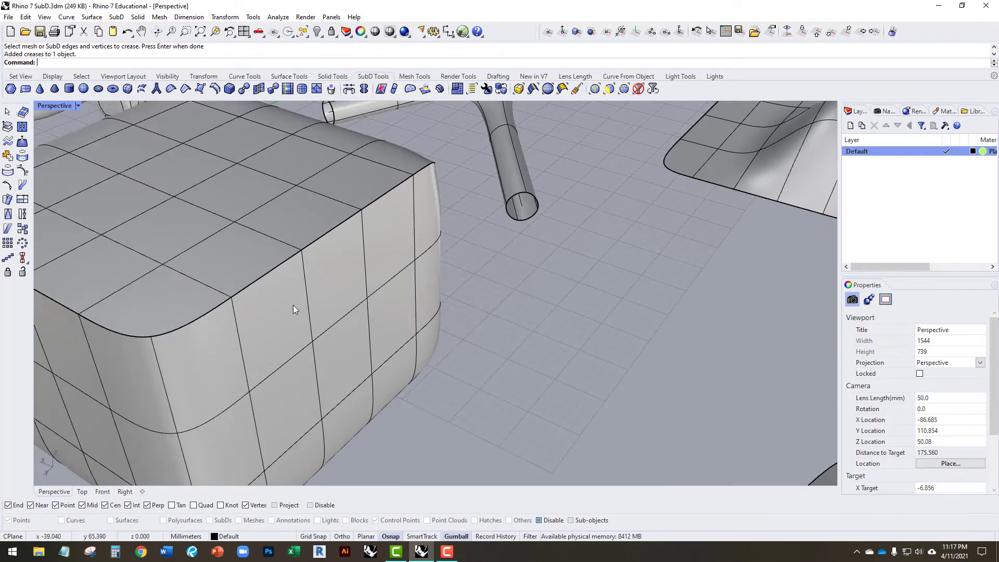
click(235, 90)
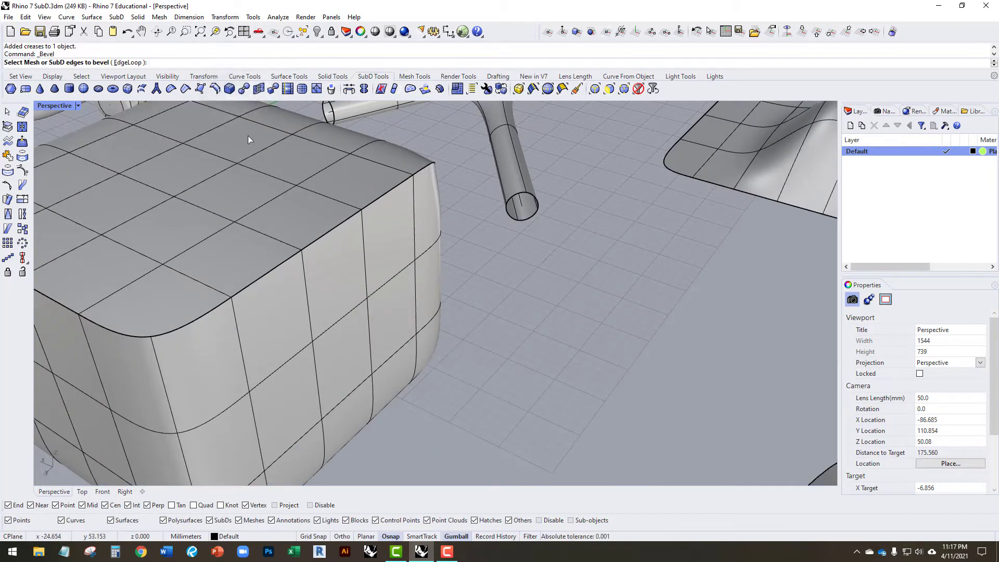
click(282, 264)
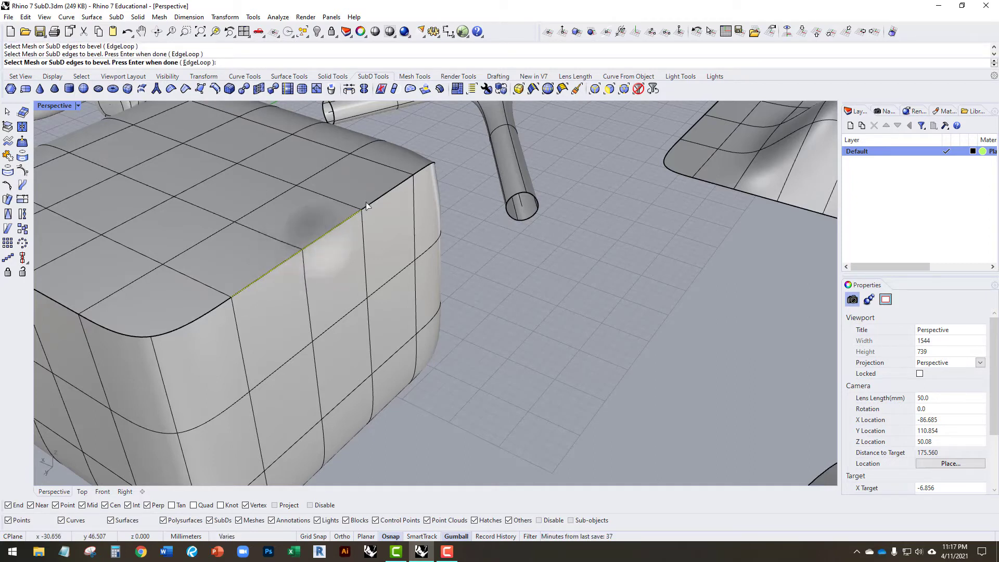
key(Return)
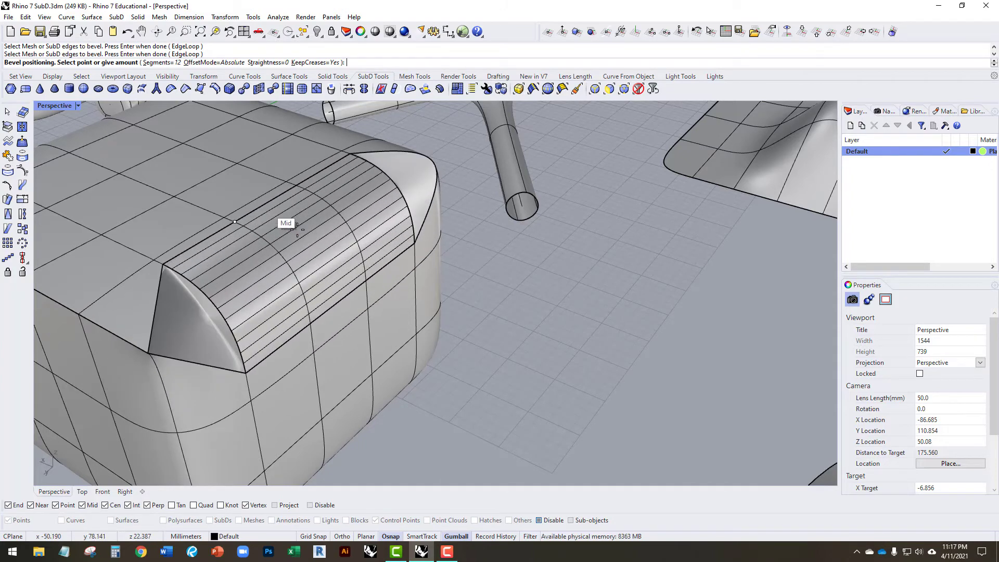
click(262, 241)
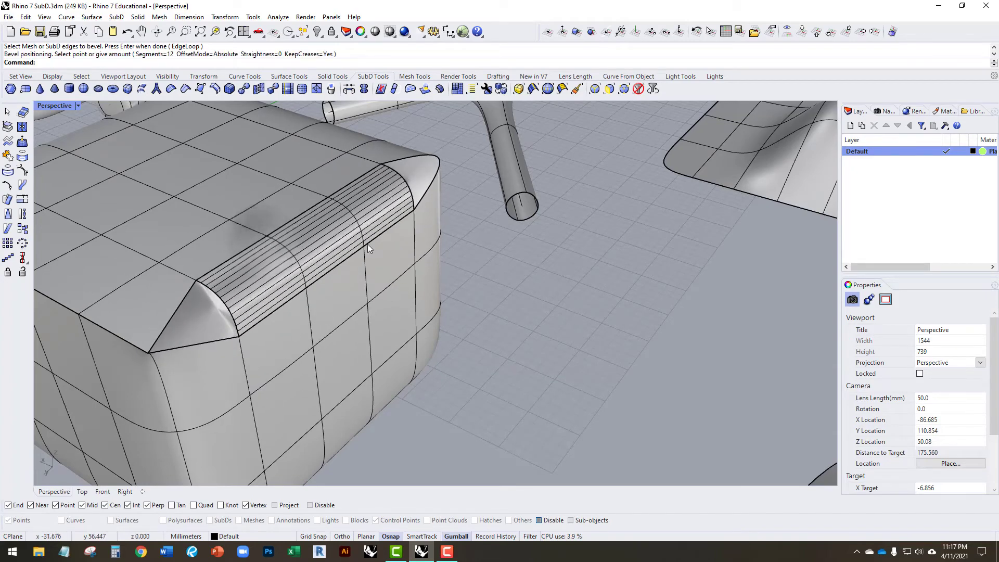
right_drag(367, 244, 391, 236)
scroll(419, 223, down, 3)
scroll(418, 223, up, 2)
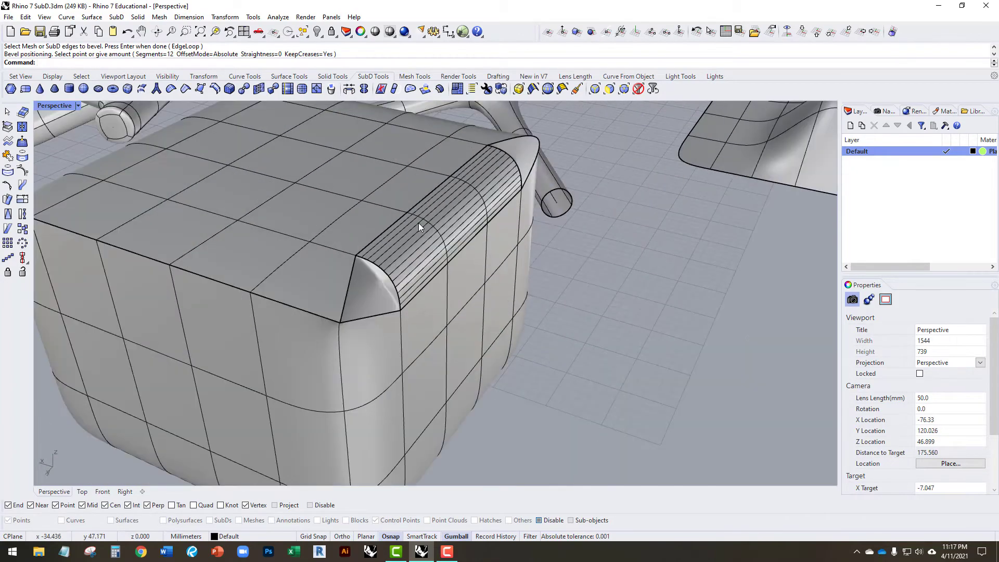
click(419, 223)
click(609, 294)
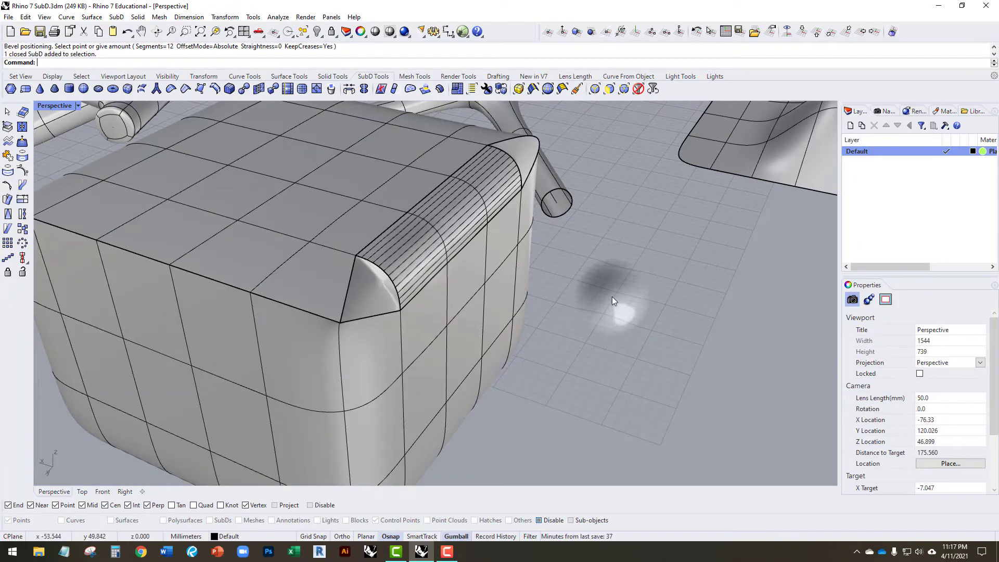
Compare the capped branching pipe with the open-ended one, looking closely at the junctions where their branches meet.
scroll(612, 297, down, 8)
scroll(595, 238, up, 3)
right_drag(595, 238, 520, 228)
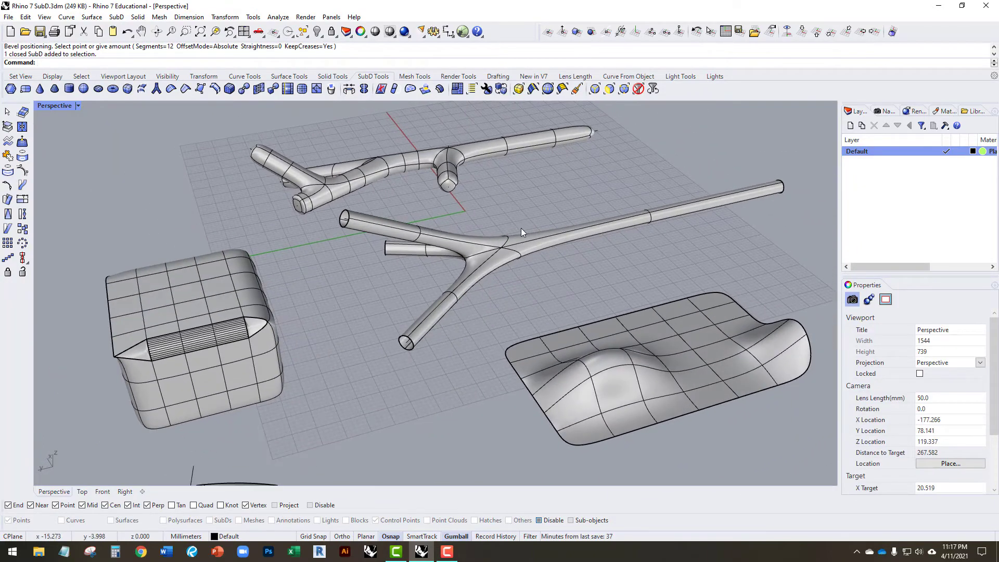
scroll(251, 342, up, 2)
right_drag(207, 357, 194, 360)
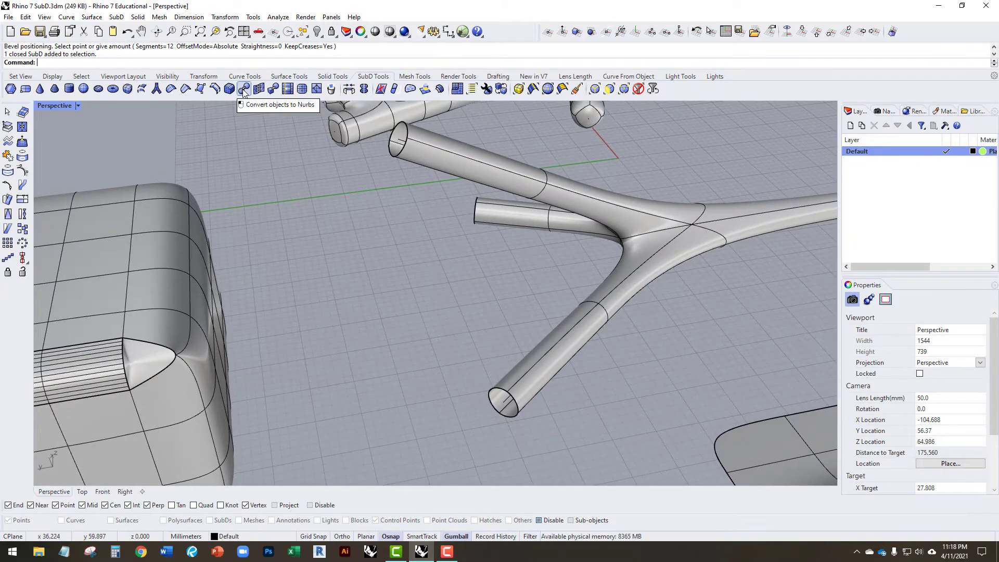
scroll(403, 276, down, 6)
scroll(416, 215, up, 7)
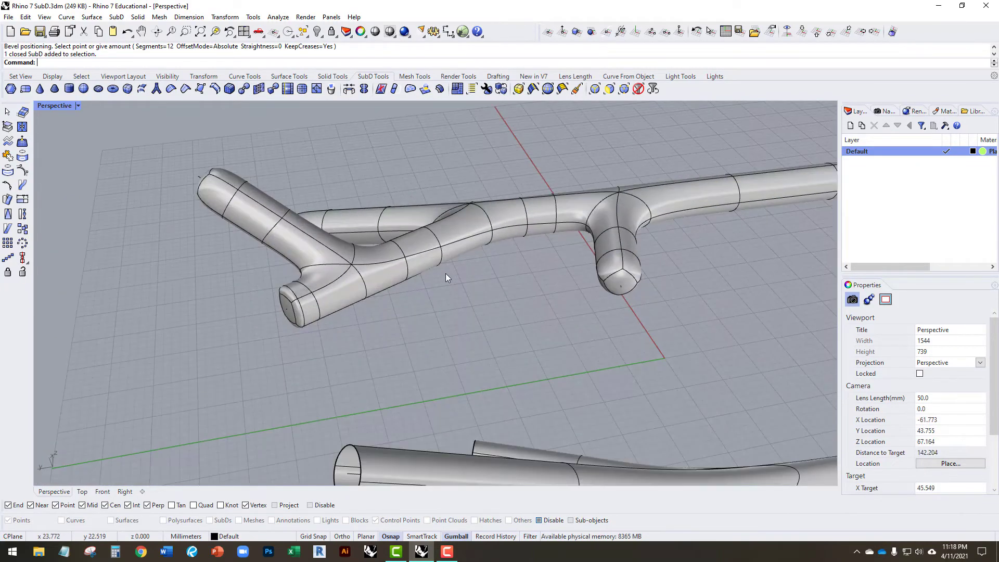
right_drag(446, 276, 498, 276)
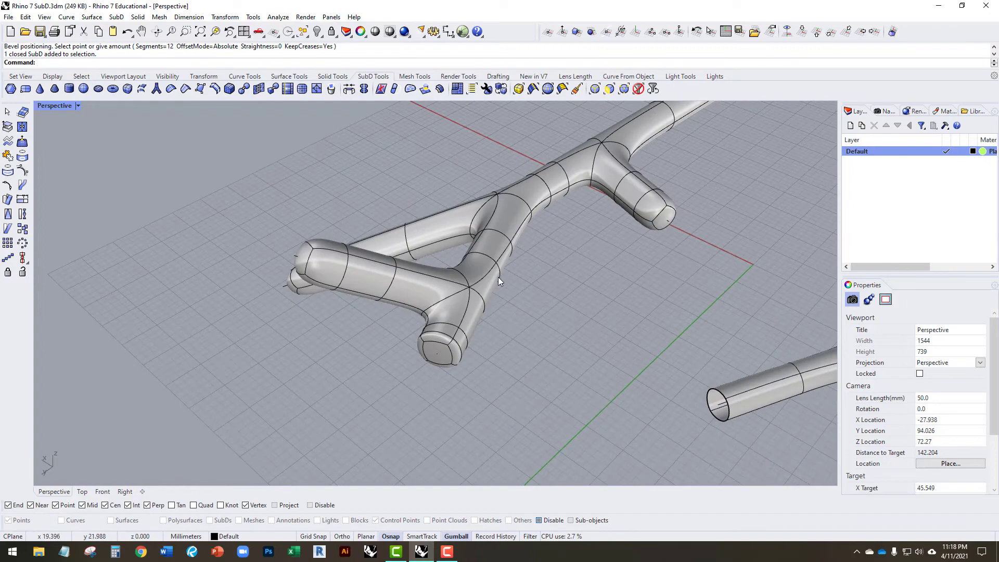
scroll(515, 279, down, 4)
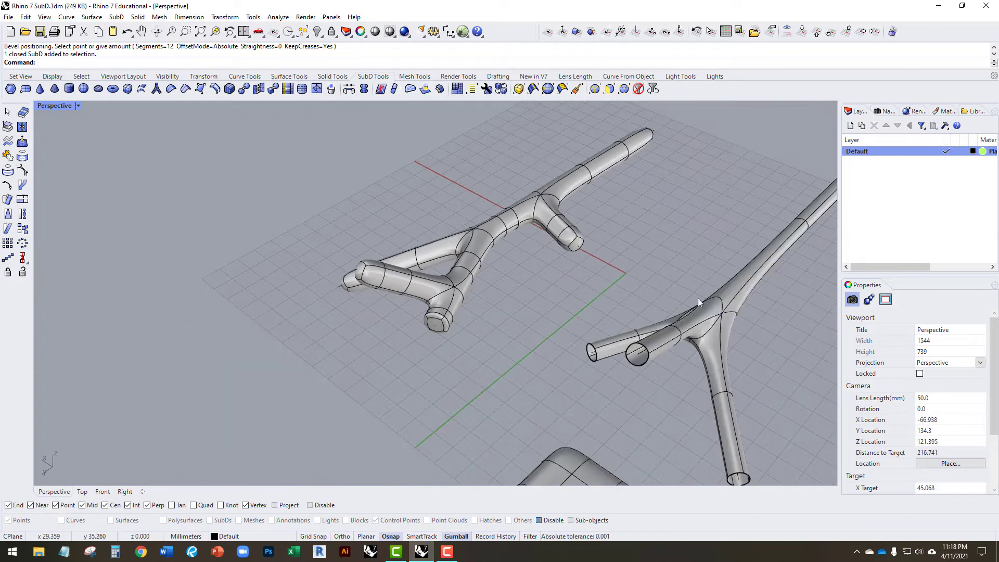
right_drag(722, 301, 658, 285)
scroll(613, 345, up, 5)
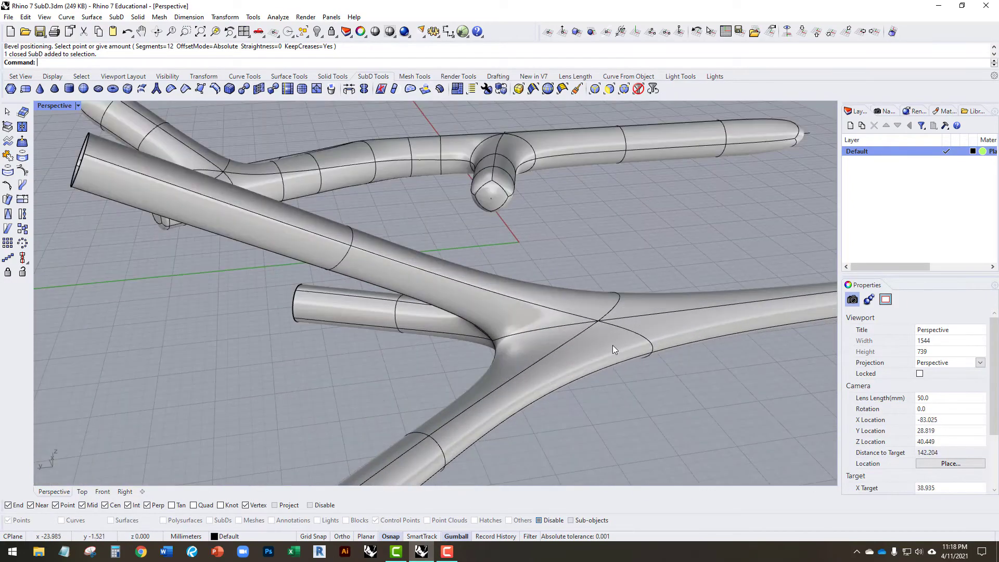
Convert the open-ended branching SubD pipe to NURBS, keeping the original SubD.
click(612, 345)
click(363, 364)
click(360, 328)
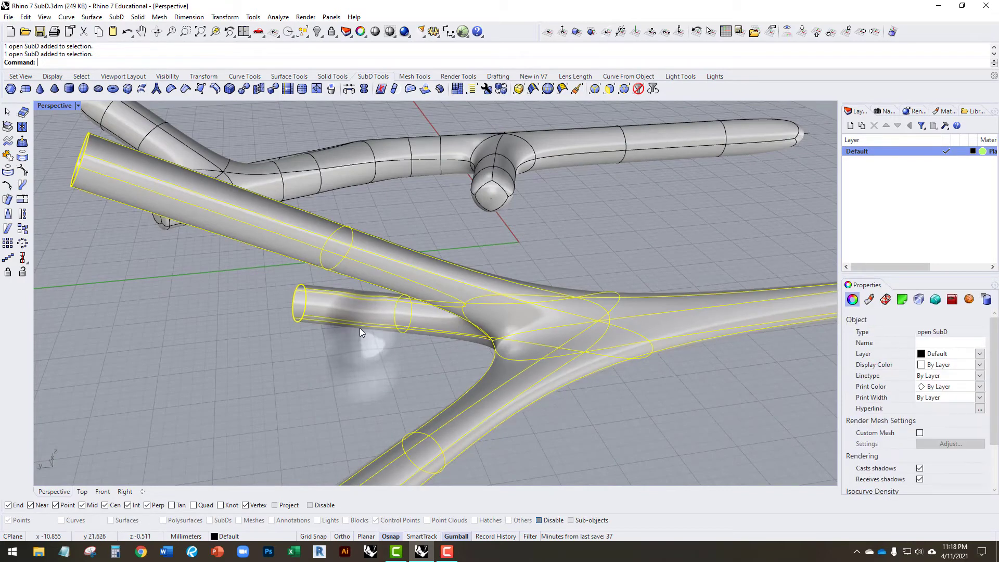
click(383, 352)
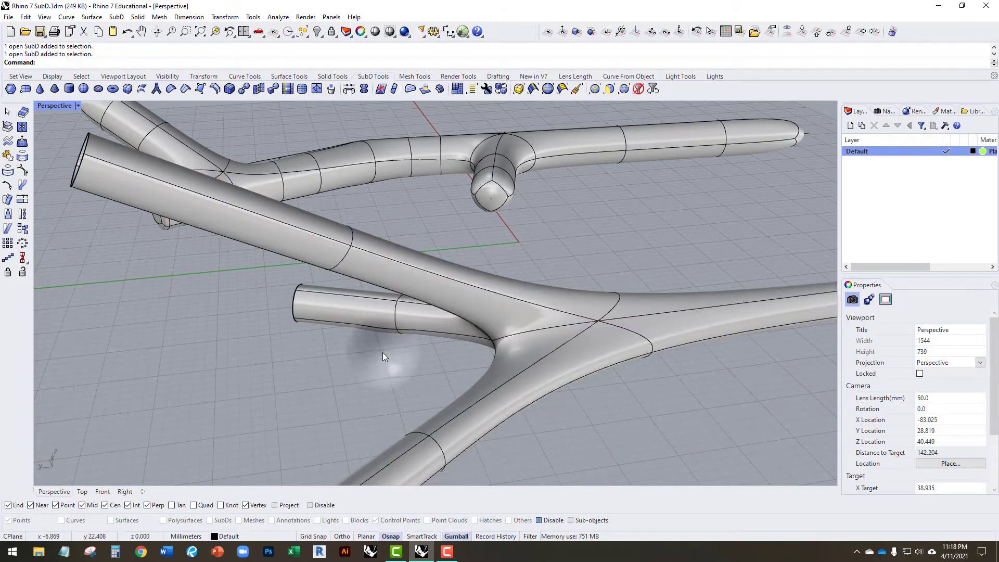
scroll(383, 352, down, 1)
scroll(382, 352, down, 2)
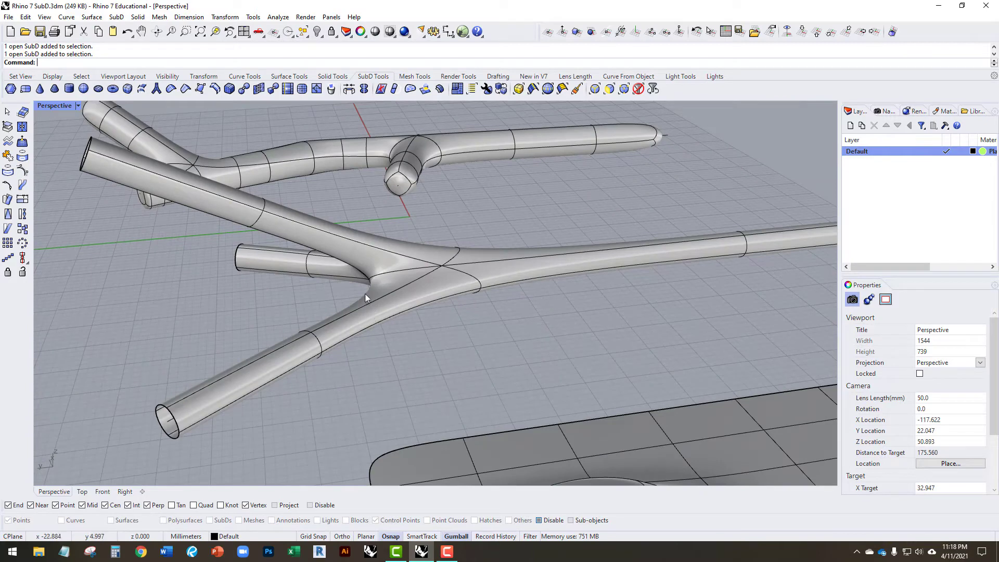
right_drag(364, 292, 406, 285)
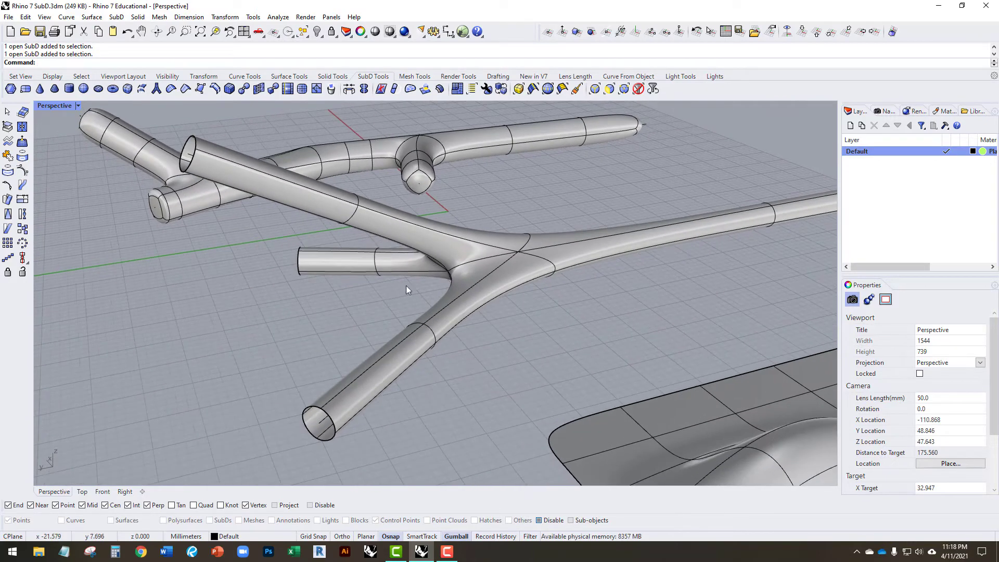
click(463, 272)
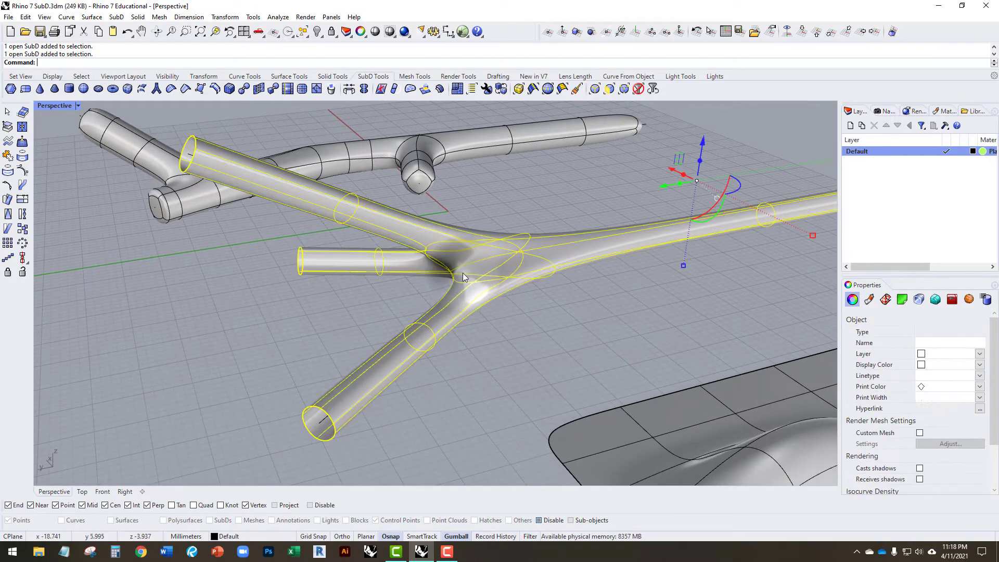
click(245, 91)
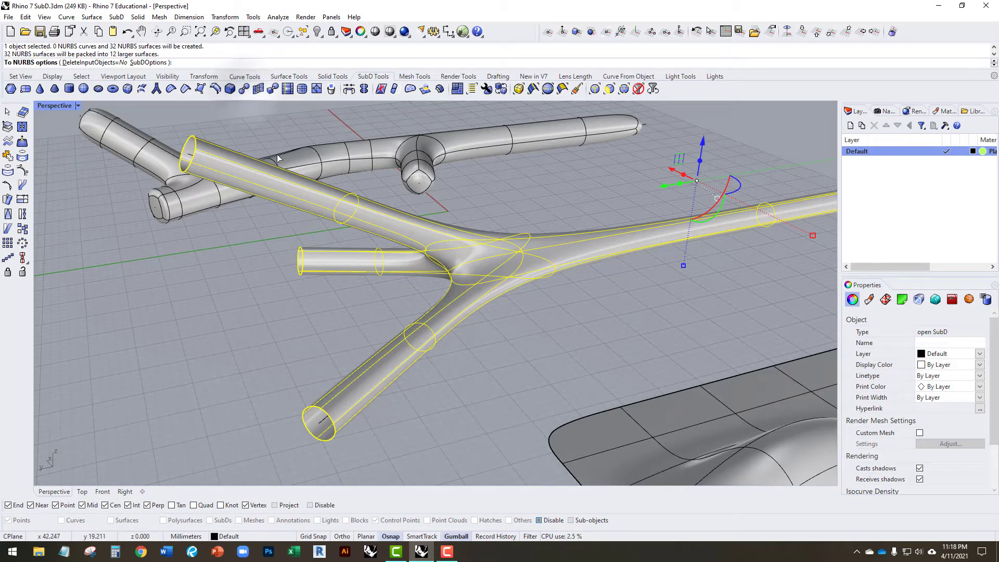
key(Return)
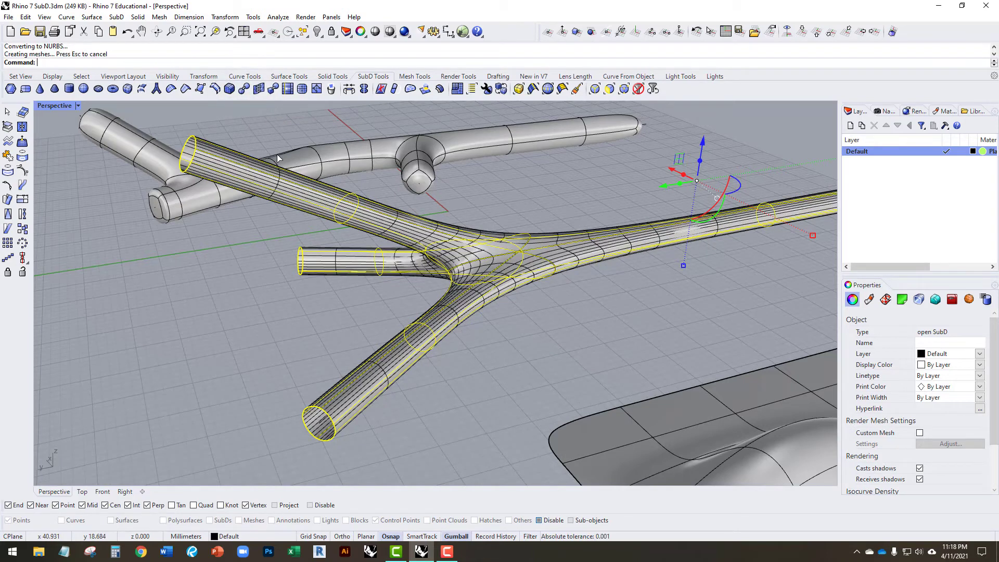
Move the NURBS polysurface copy of the branching pipe along the green axis, clear of the original SubD pipe.
click(344, 268)
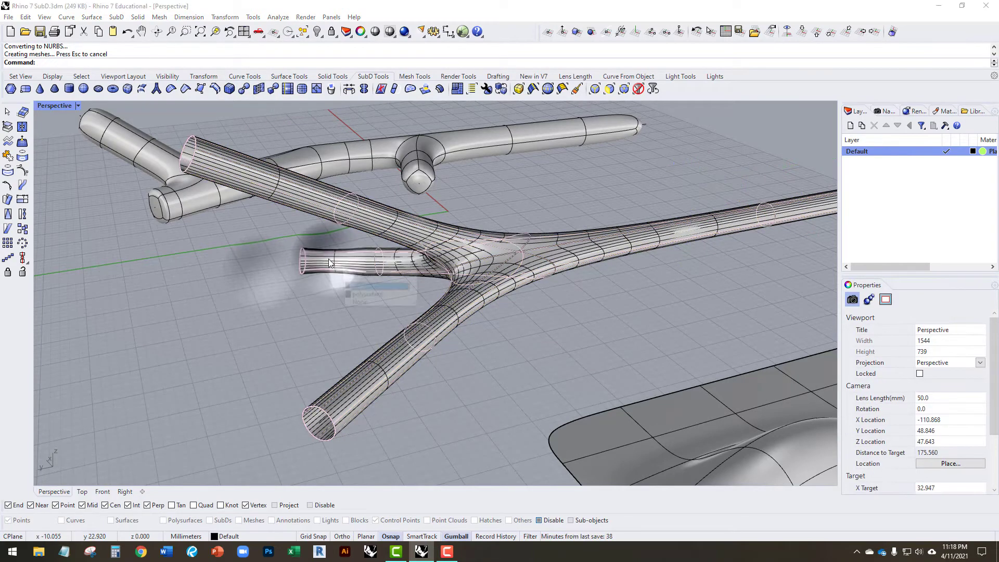
click(375, 296)
scroll(375, 296, down, 5)
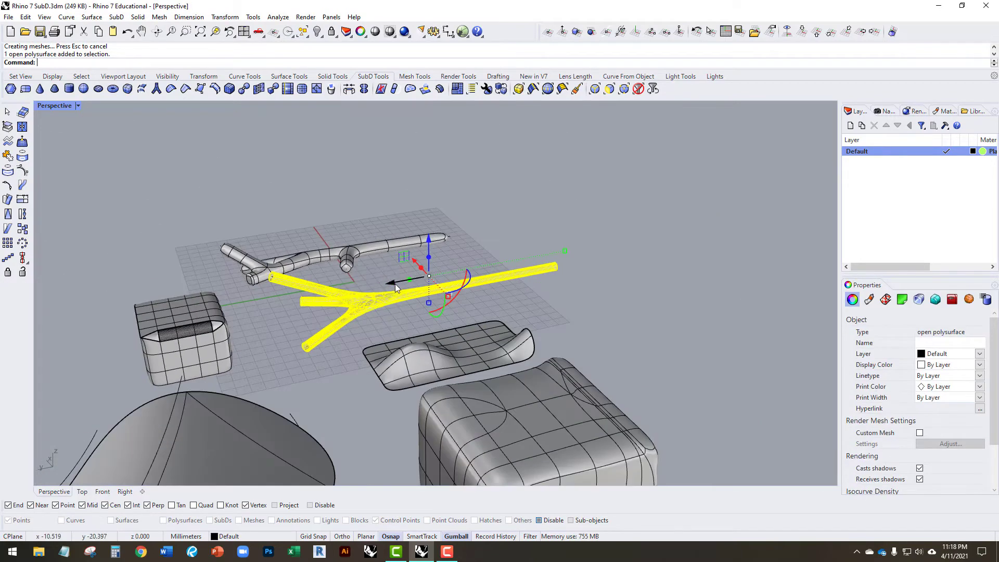
drag(395, 283, 653, 250)
click(665, 305)
Examine the surface layout of the NURBS pipe closely around the junction where its branches meet.
scroll(644, 298, up, 5)
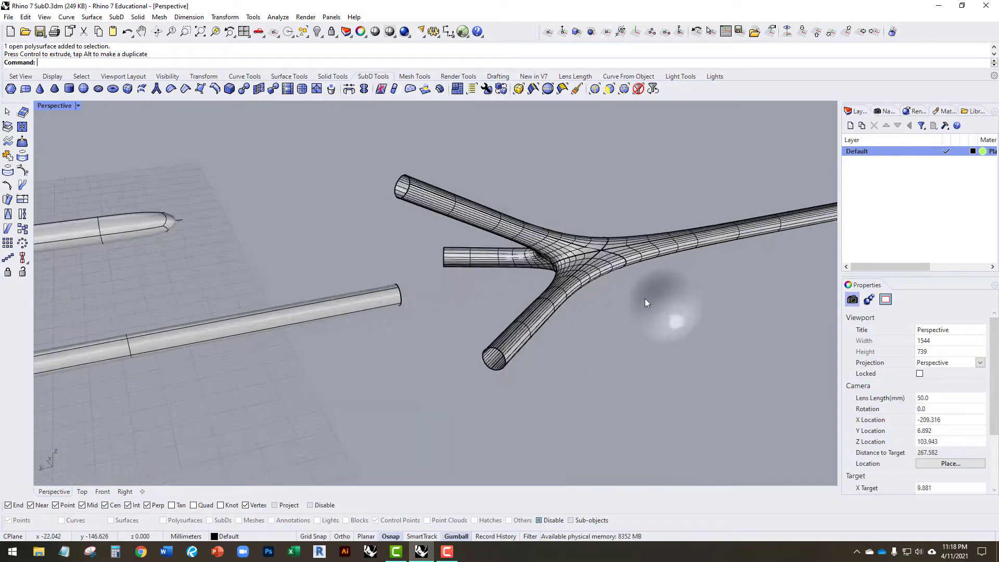
scroll(644, 298, up, 3)
right_drag(565, 273, 641, 293)
right_drag(645, 239, 481, 260)
click(479, 262)
click(338, 319)
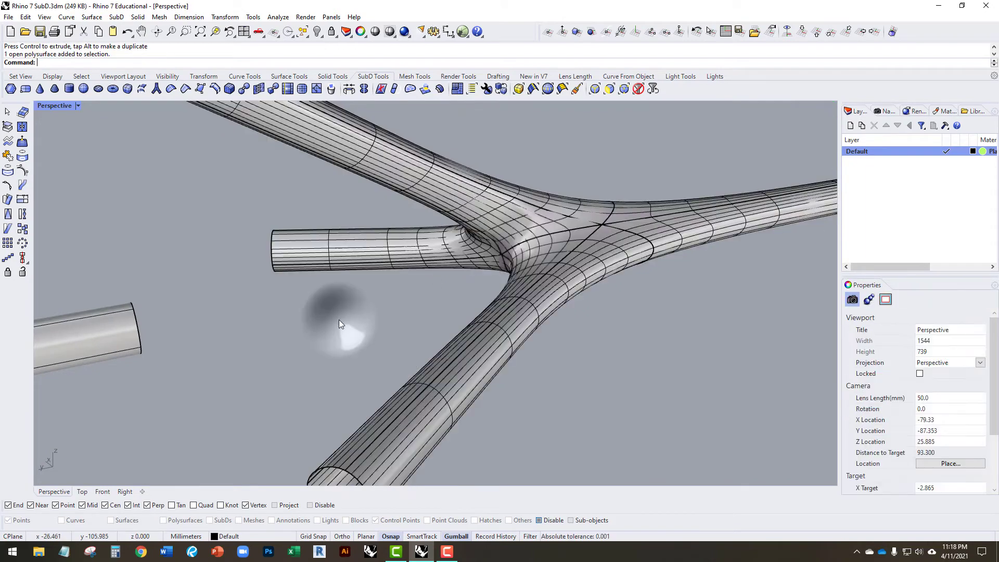
right_drag(339, 319, 495, 274)
Explode the NURBS branching pipe into its separate surfaces.
click(540, 261)
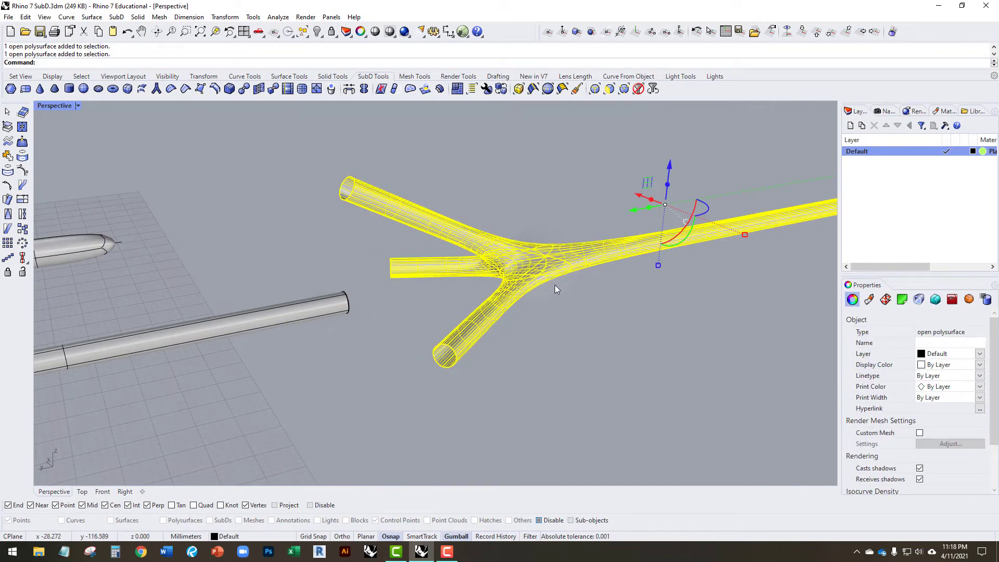
right_drag(573, 316, 538, 290)
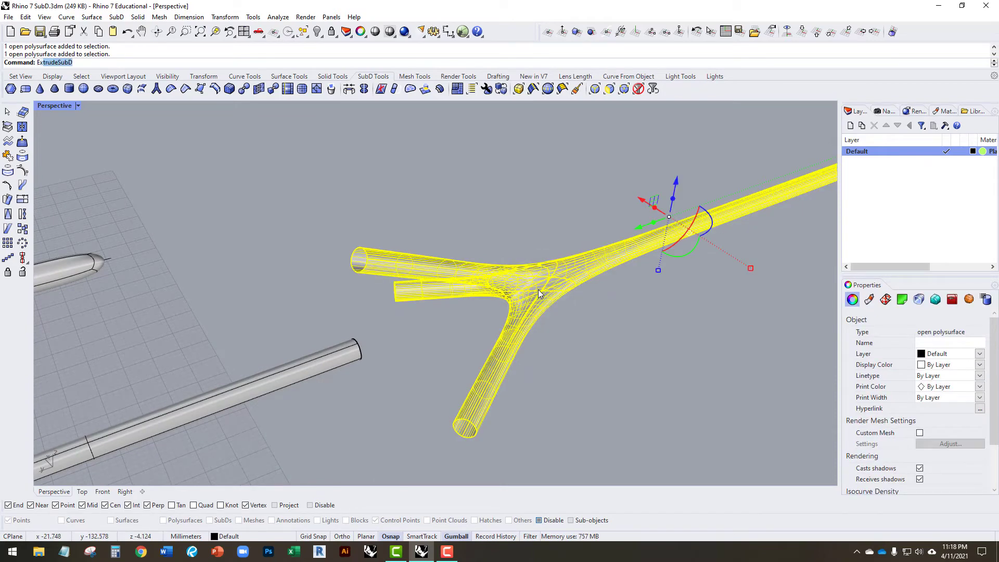
text(plode)
key(Return)
key(Escape)
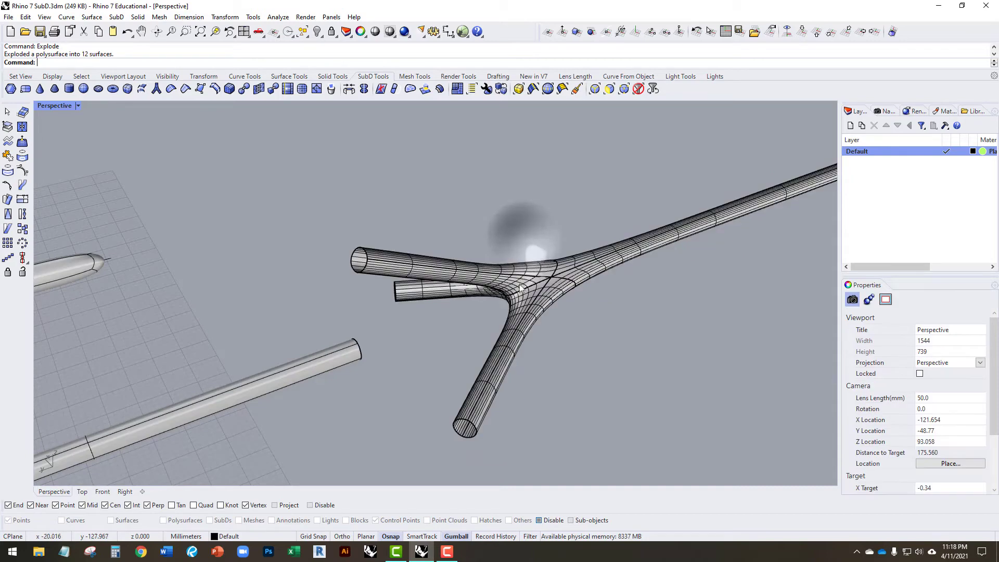
Pull the outer surface strip of the front branch away from the rest of the exploded pipe.
click(521, 288)
click(549, 315)
scroll(534, 302, up, 4)
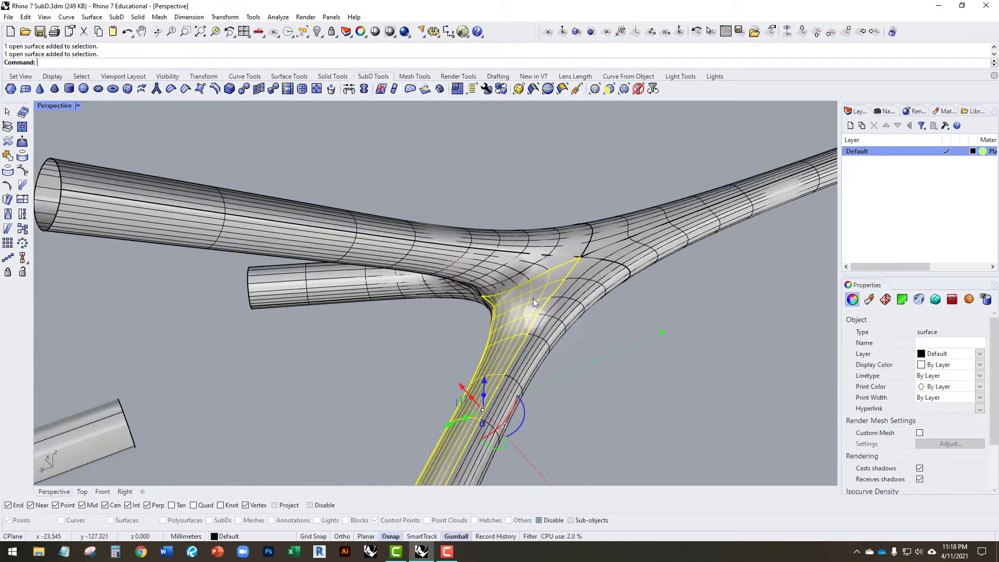
right_drag(535, 302, 582, 284)
scroll(580, 285, down, 3)
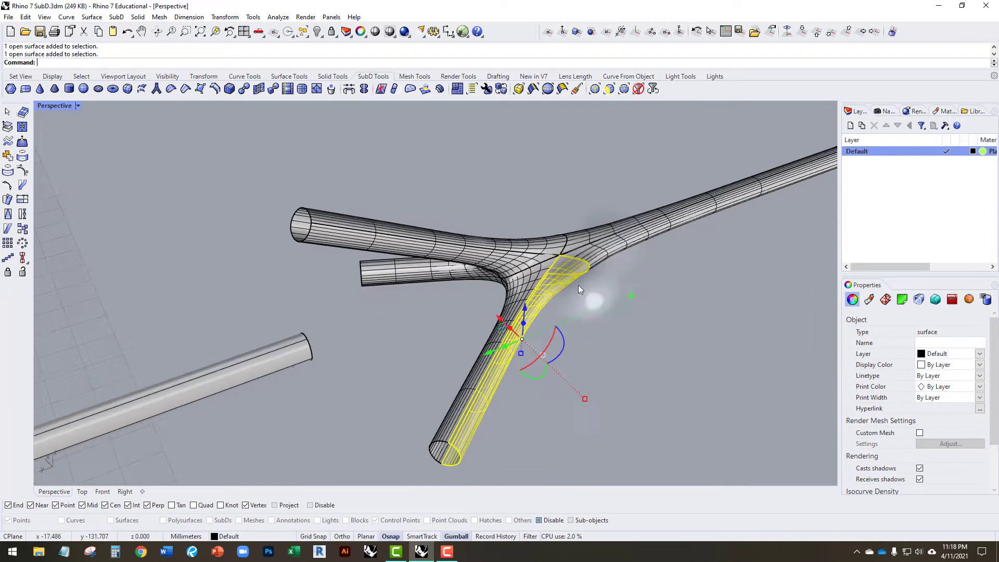
scroll(579, 285, down, 3)
drag(504, 296, 545, 340)
click(678, 364)
right_drag(678, 363, 582, 360)
click(589, 369)
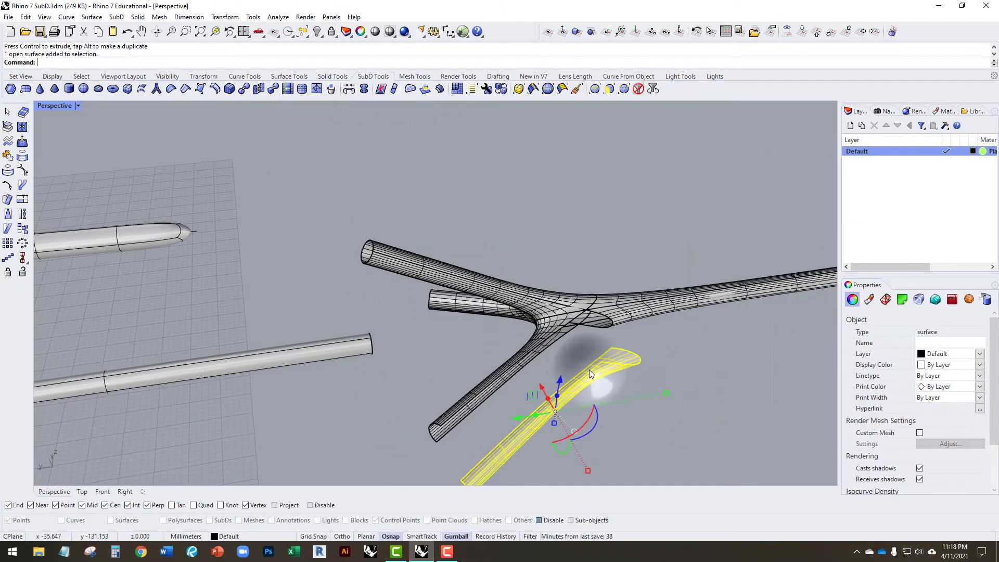
Delete all surfaces of the exploded NURBS pipe, including the one pulled away.
click(689, 404)
click(527, 266)
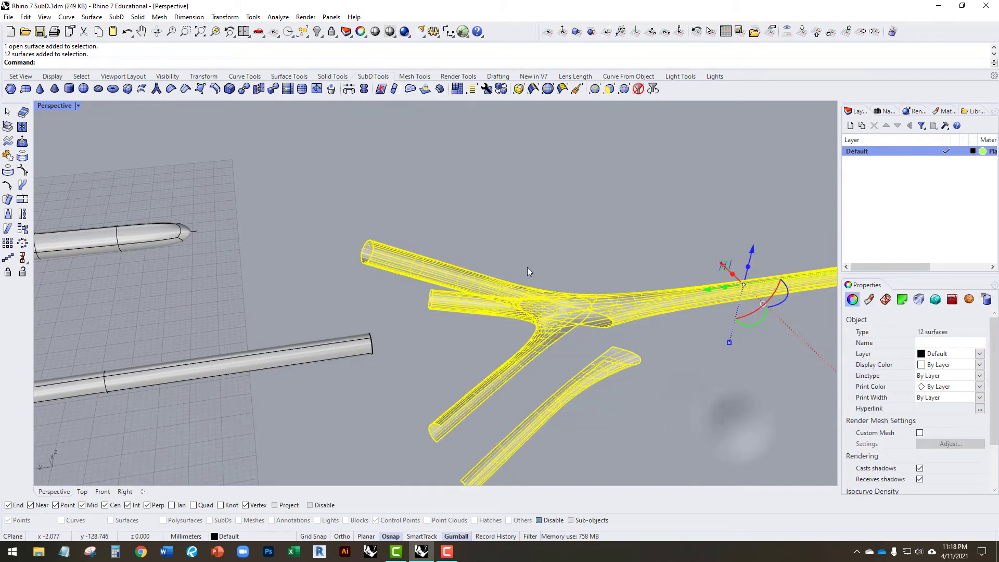
key(Delete)
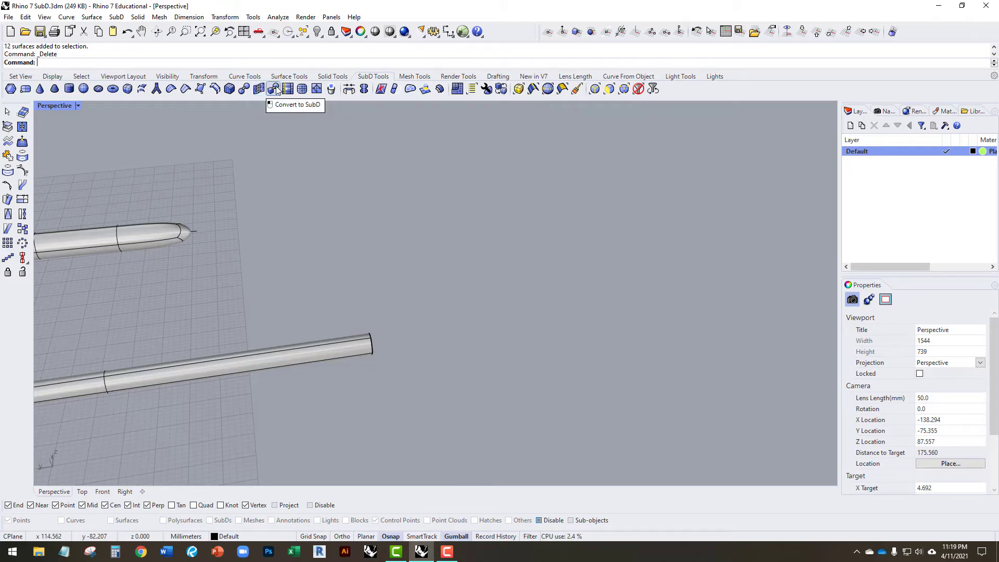
Create a solid box from two base corners and a height in the empty area beyond the pipe ends.
right_drag(333, 177, 343, 220)
right_drag(377, 297, 361, 294)
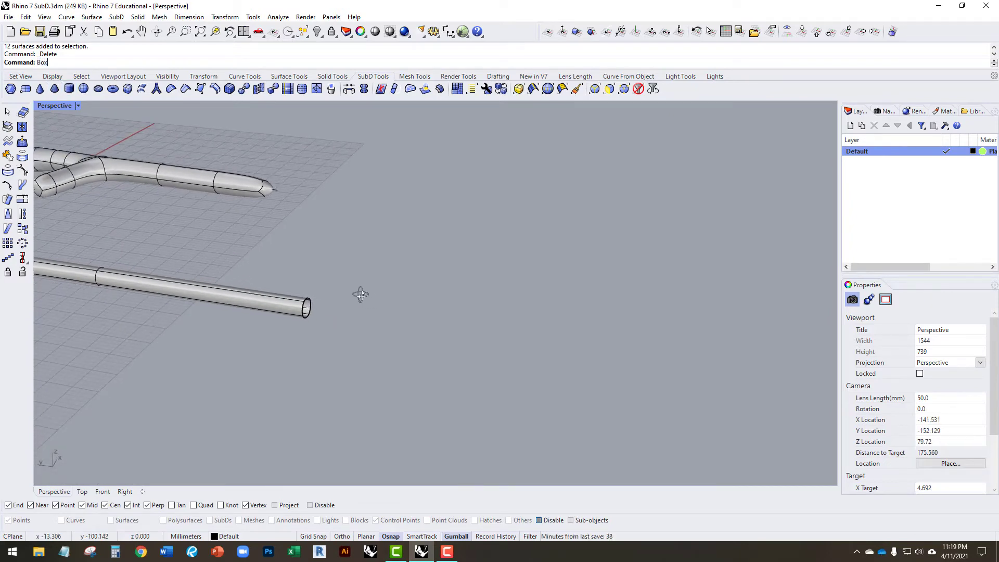
key(Return)
click(458, 253)
click(476, 311)
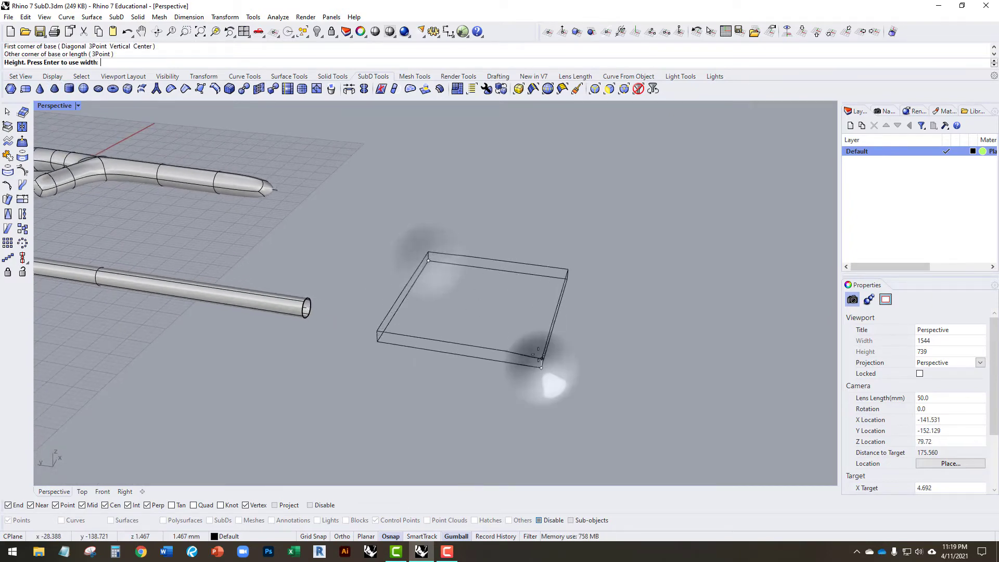
click(515, 281)
right_drag(515, 281, 342, 155)
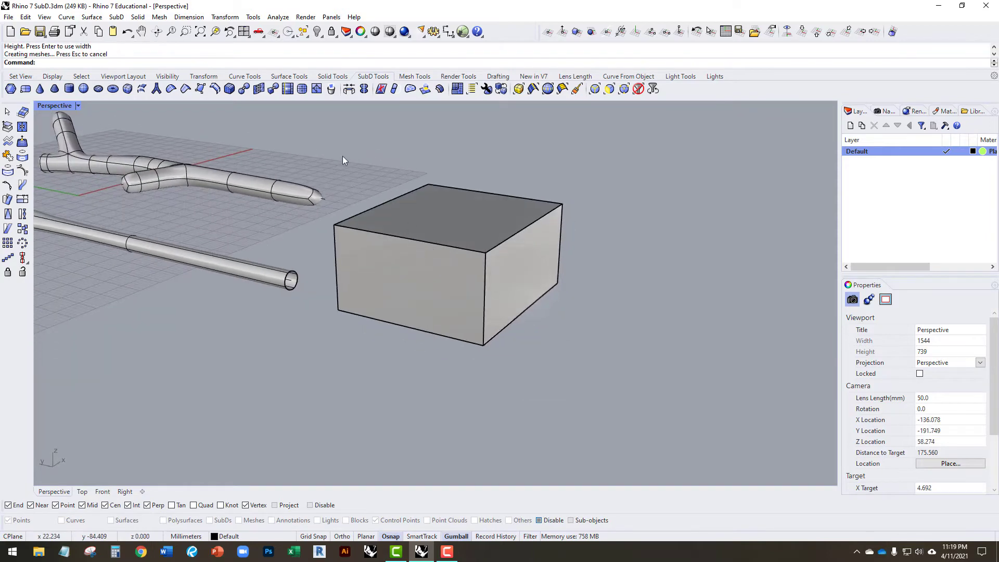
Convert the box to SubD with UseSurface=Location, SurfaceCorners=No and DeleteInput=No.
click(274, 90)
click(392, 200)
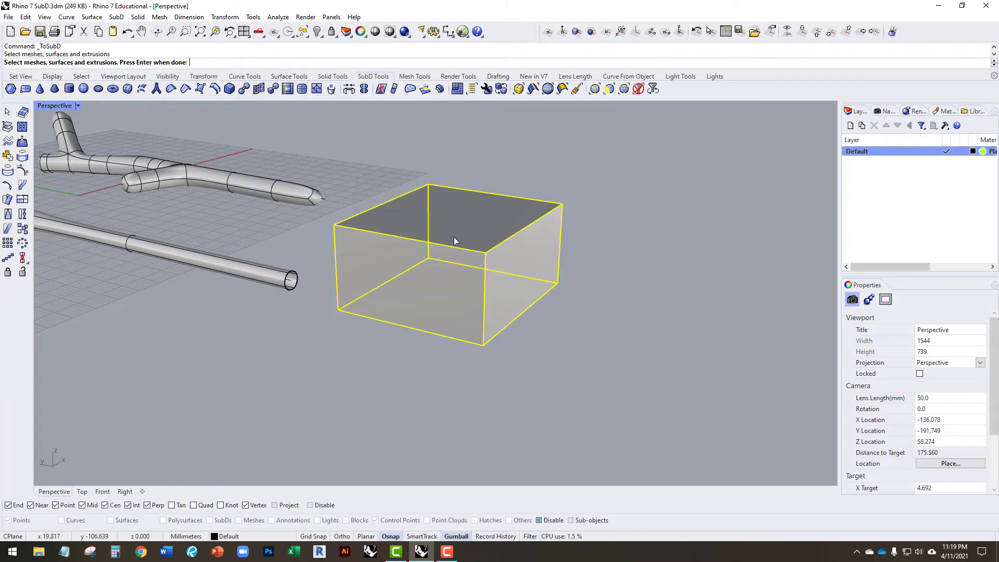
key(Return)
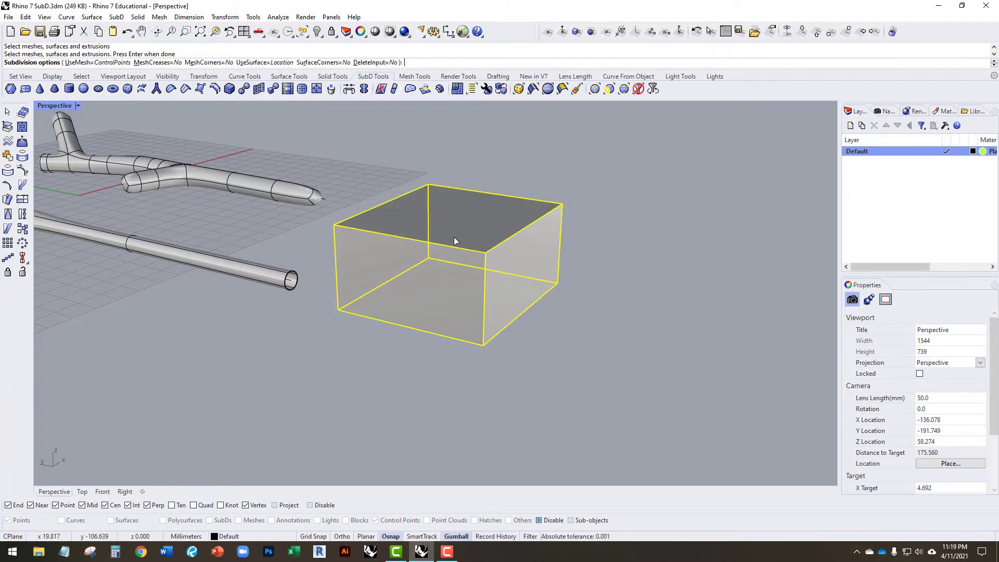
key(Return)
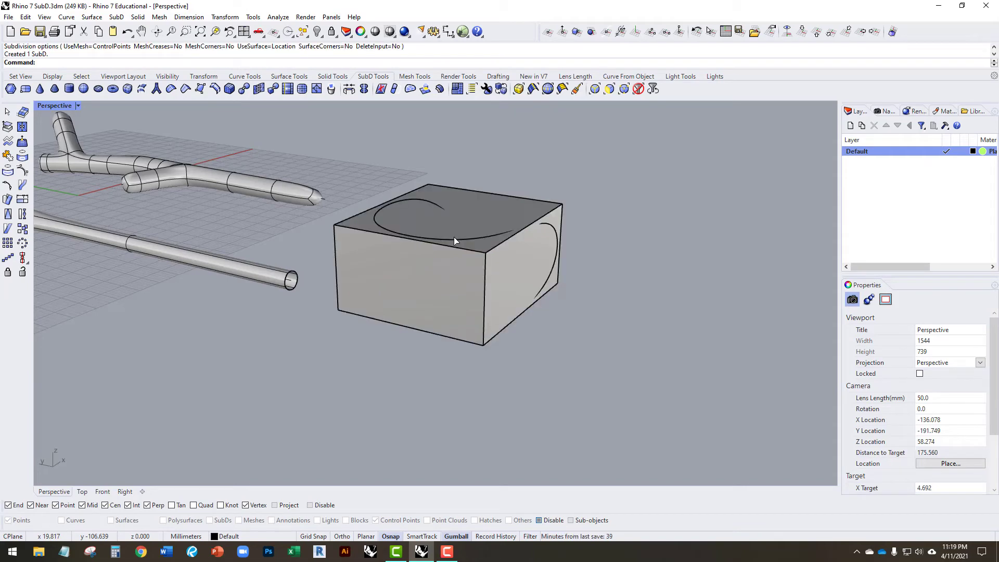
Move the original box aside so that it no longer overlaps the SubD made from it.
click(504, 252)
drag(489, 256, 648, 319)
click(554, 299)
right_drag(554, 299, 384, 296)
click(357, 308)
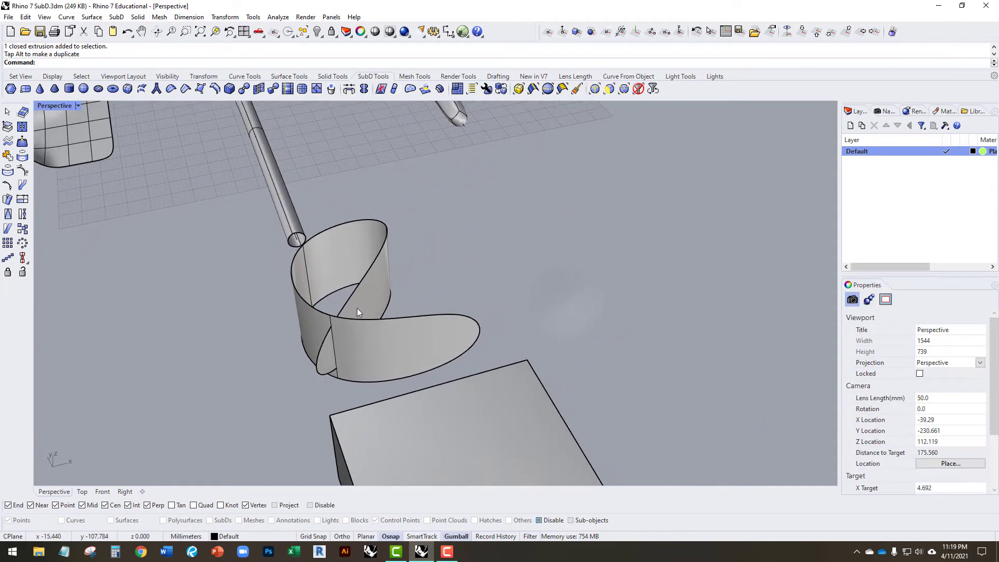
Move the single large side face of the converted SubD outward along the red axis.
scroll(381, 305, up, 5)
click(478, 305)
right_drag(477, 307, 332, 301)
click(273, 239)
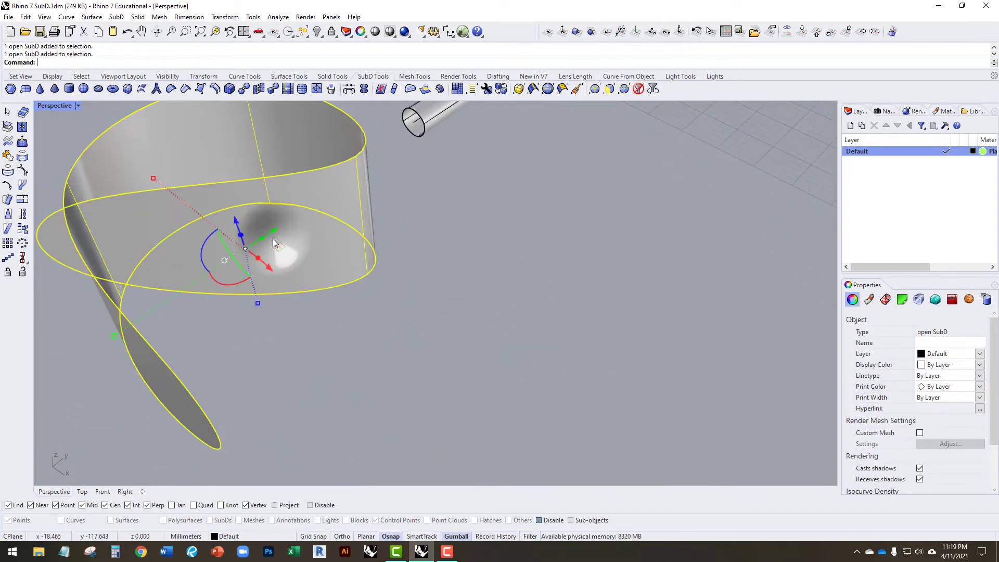
click(289, 330)
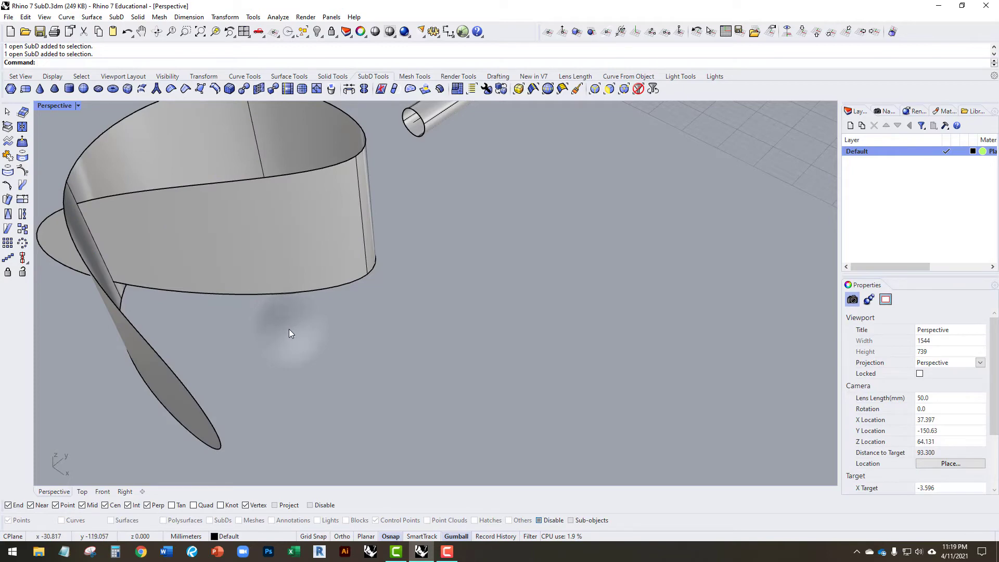
right_drag(289, 330, 281, 192)
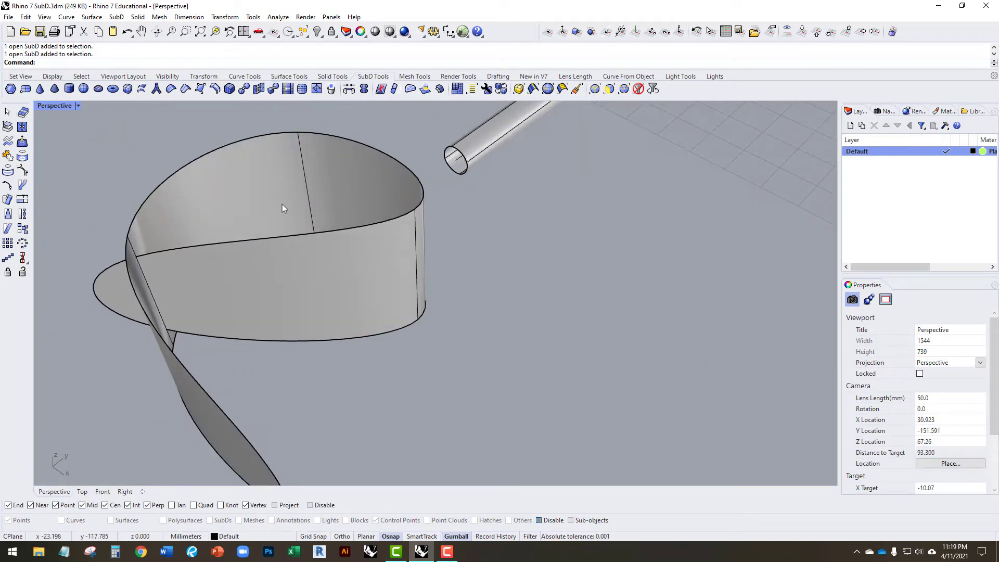
click(395, 286)
key(Escape)
ctrl+shift+click(357, 269)
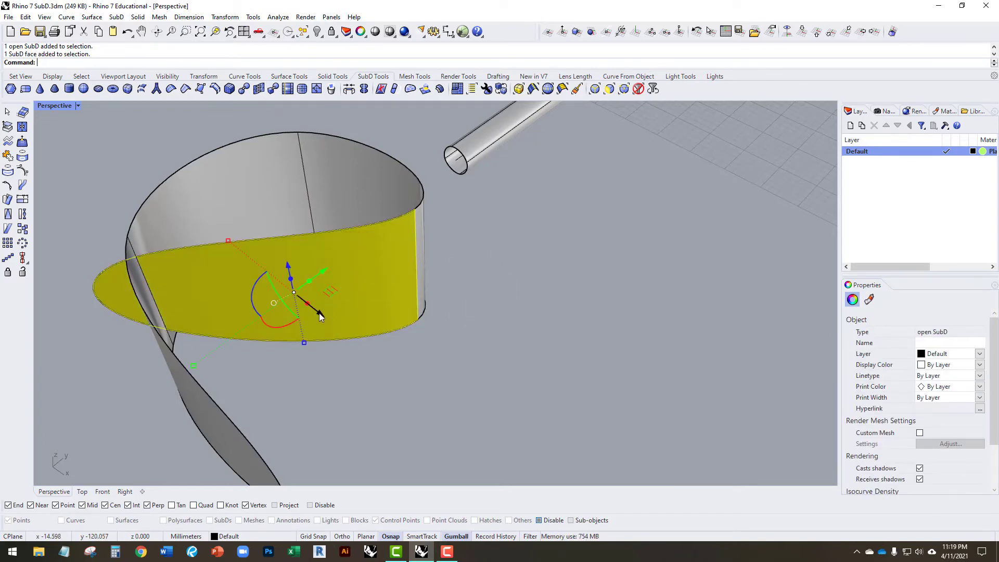
drag(322, 312, 546, 427)
click(359, 314)
Examine the reshaped open SubD from several sides, including its face edges and free ends, beside the original box.
scroll(322, 314, down, 5)
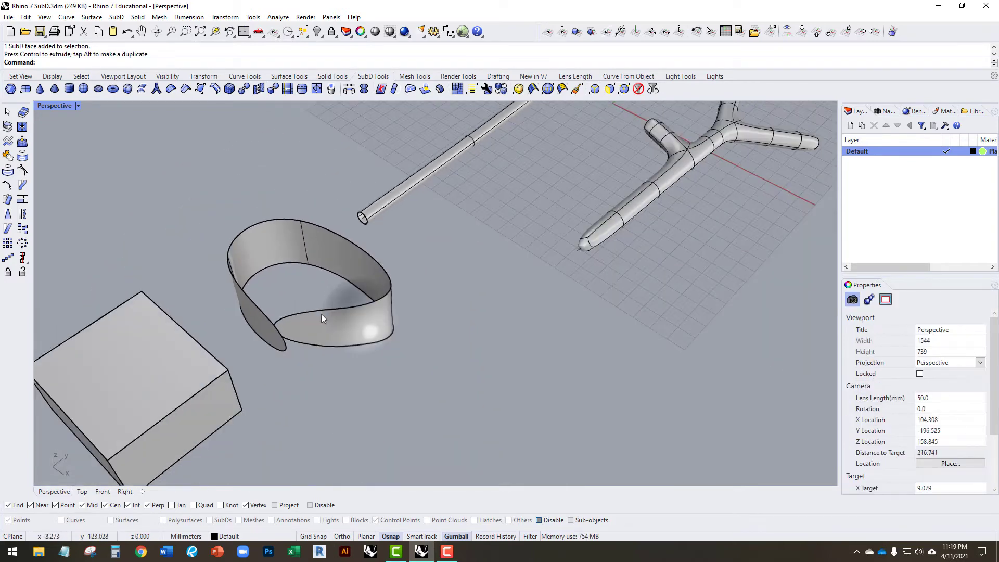
right_drag(321, 315, 528, 299)
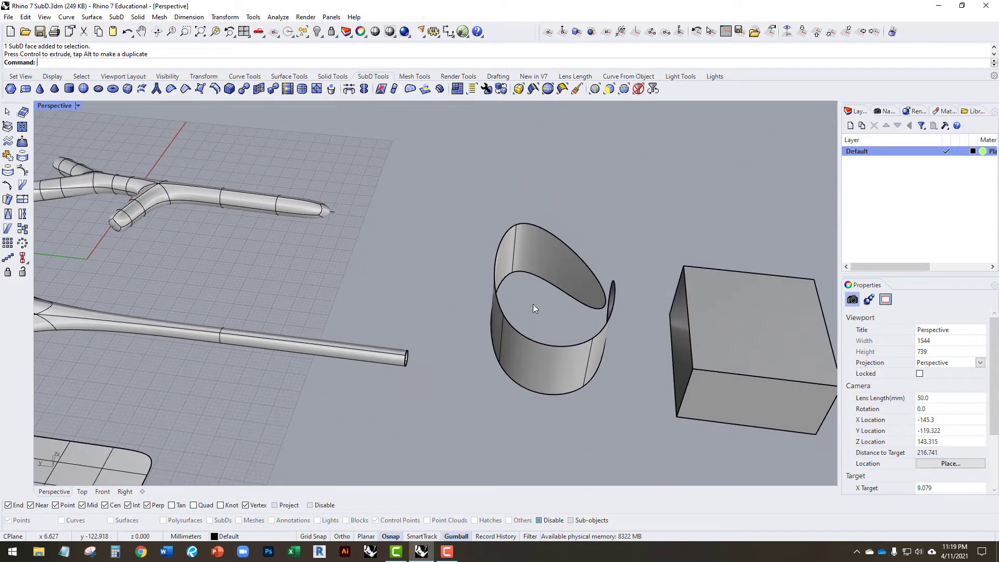
scroll(533, 304, up, 3)
right_drag(644, 297, 607, 299)
scroll(606, 299, down, 3)
scroll(607, 295, up, 4)
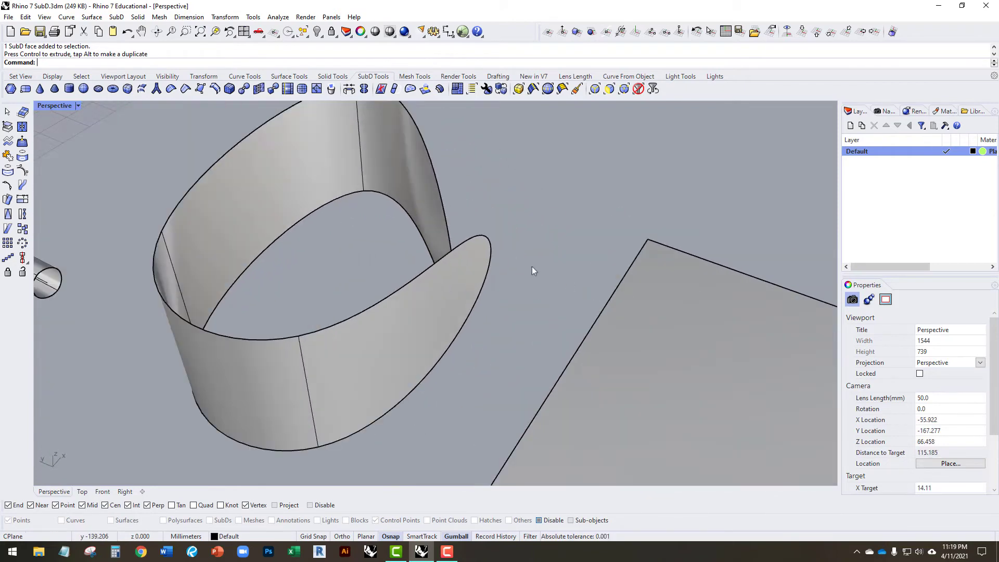
right_drag(435, 228, 447, 274)
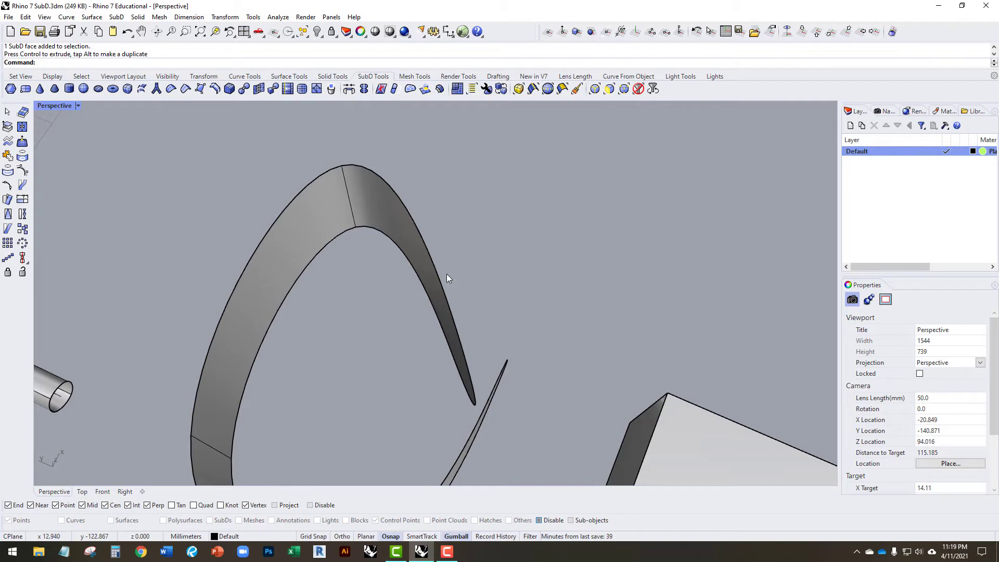
right_drag(395, 242, 379, 199)
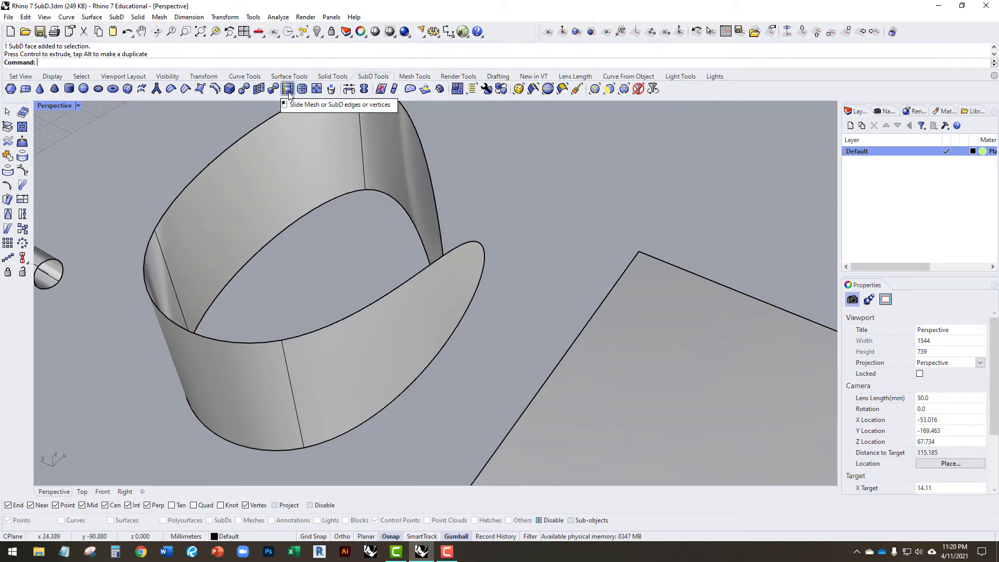
Slide the crosswise edge loop over the large bump of the SubD plane toward the plane's flat middle.
scroll(588, 279, down, 15)
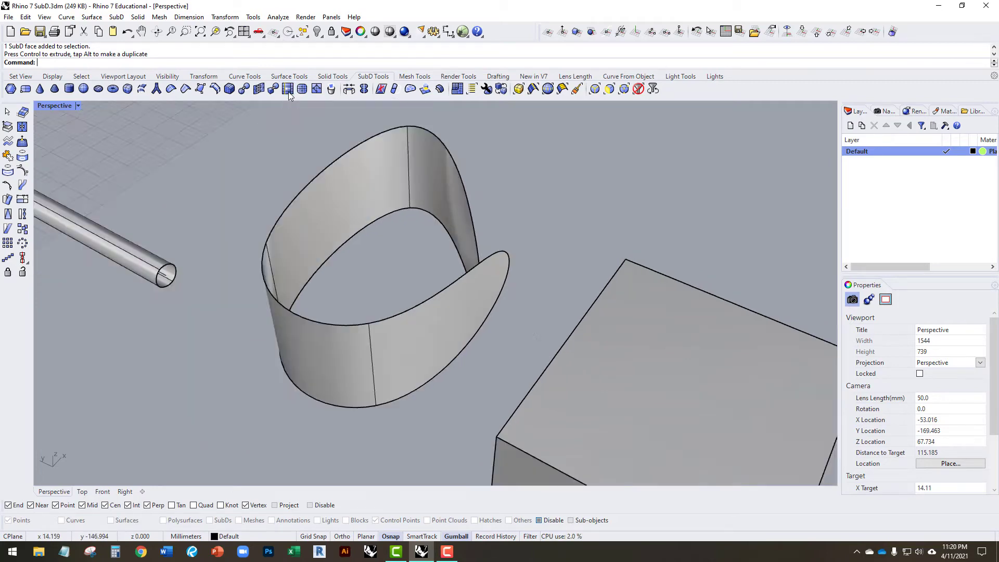
scroll(368, 271, up, 9)
key(Home)
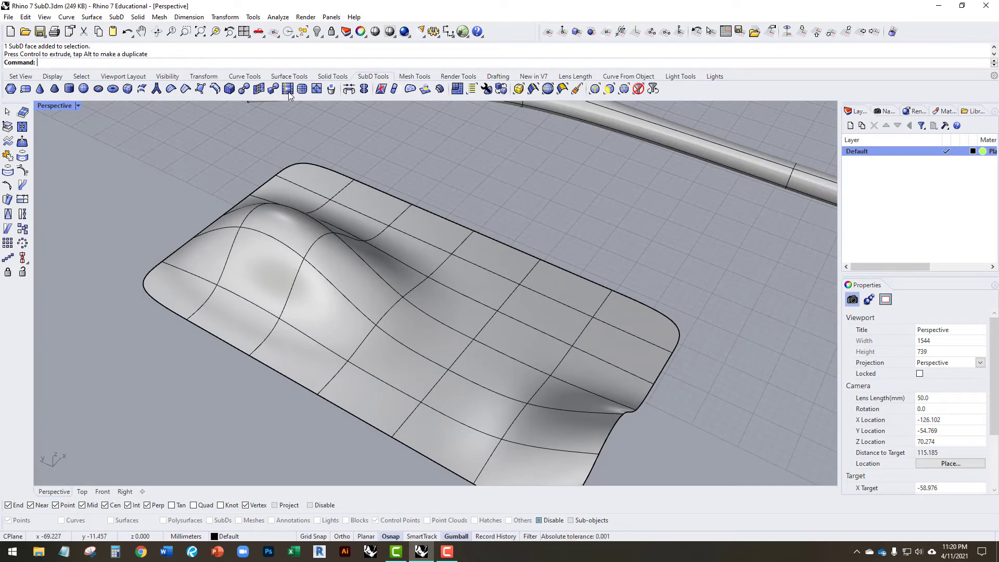
key(Home)
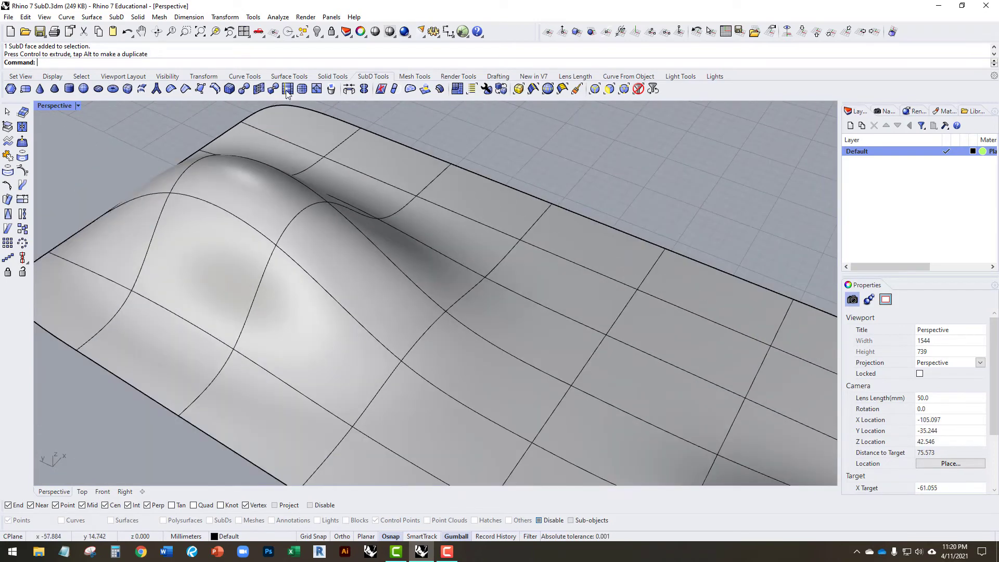
click(287, 89)
click(312, 204)
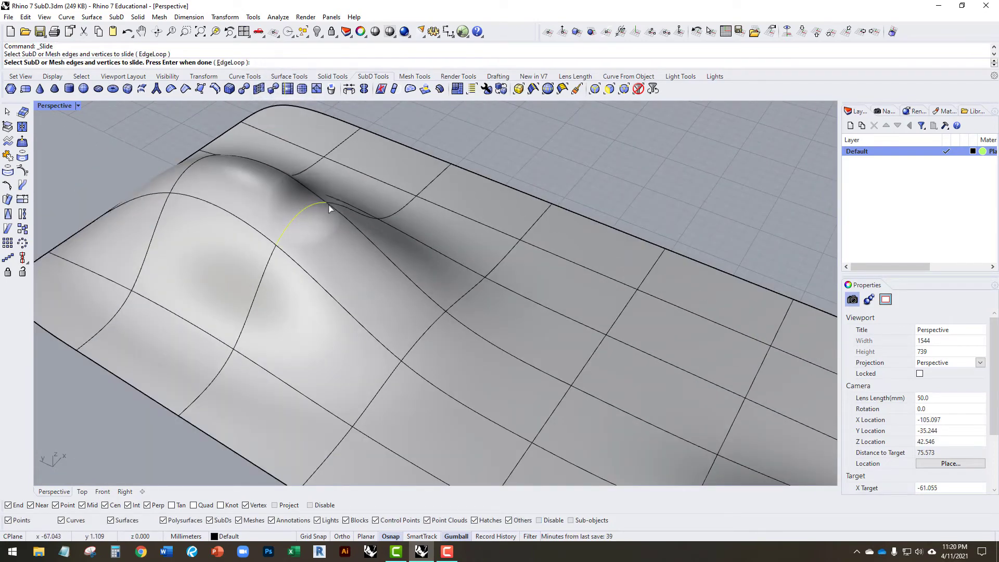
click(270, 260)
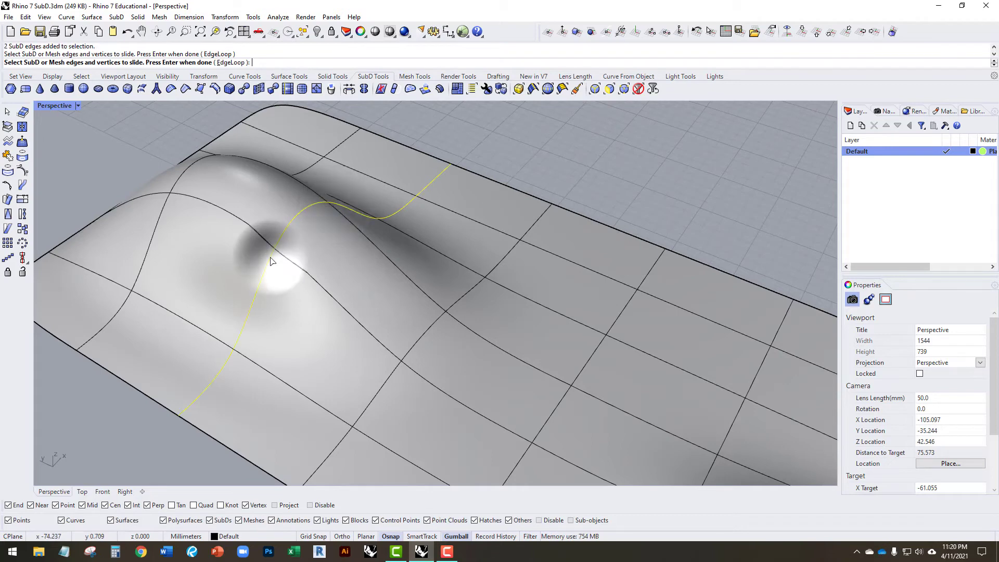
key(Return)
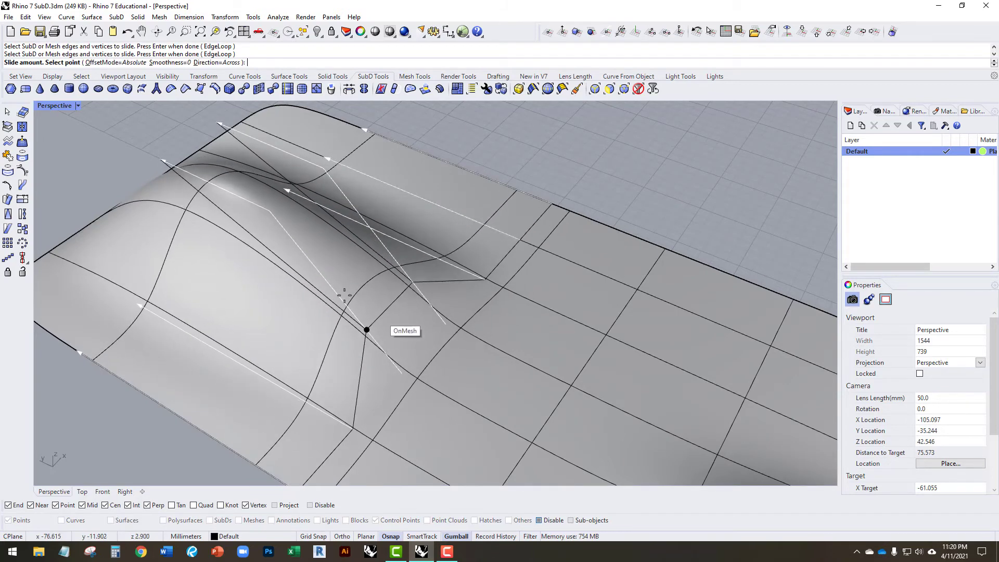
click(372, 309)
scroll(361, 290, down, 5)
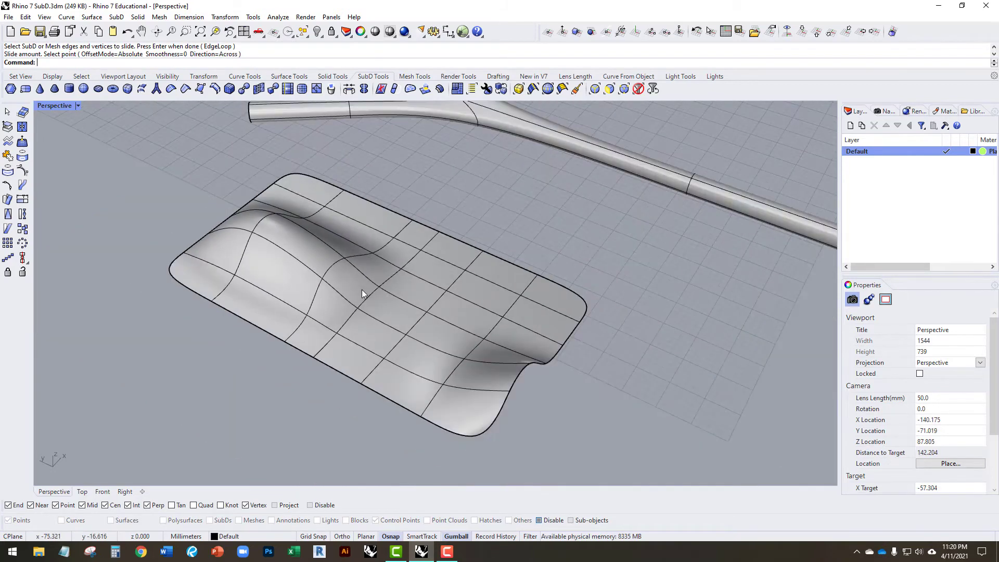
Slide the neighbouring crosswise edge loop beside the bump further toward the plane's opposite end.
scroll(362, 289, up, 5)
key(Return)
double_click(364, 291)
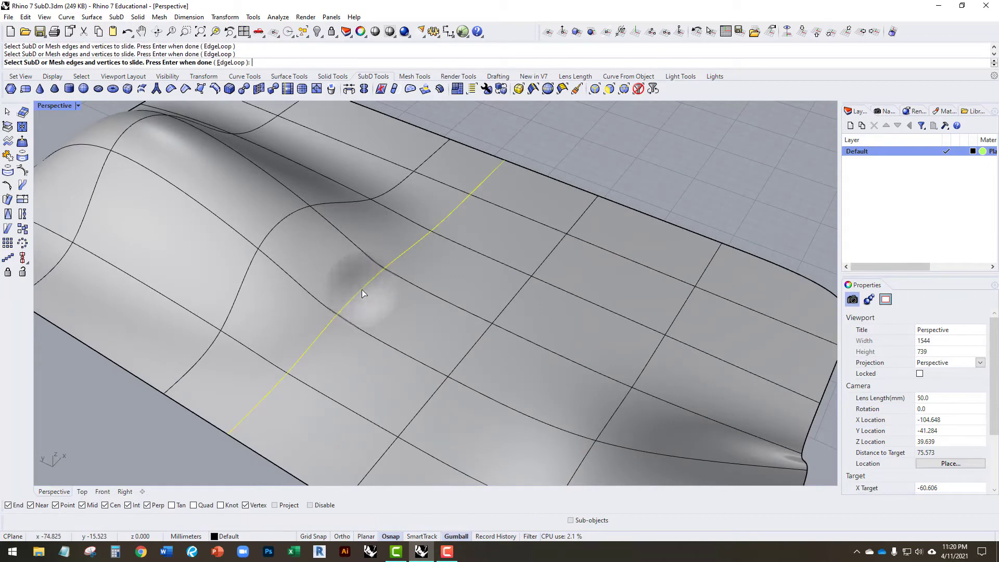
key(Return)
click(437, 326)
scroll(436, 326, down, 5)
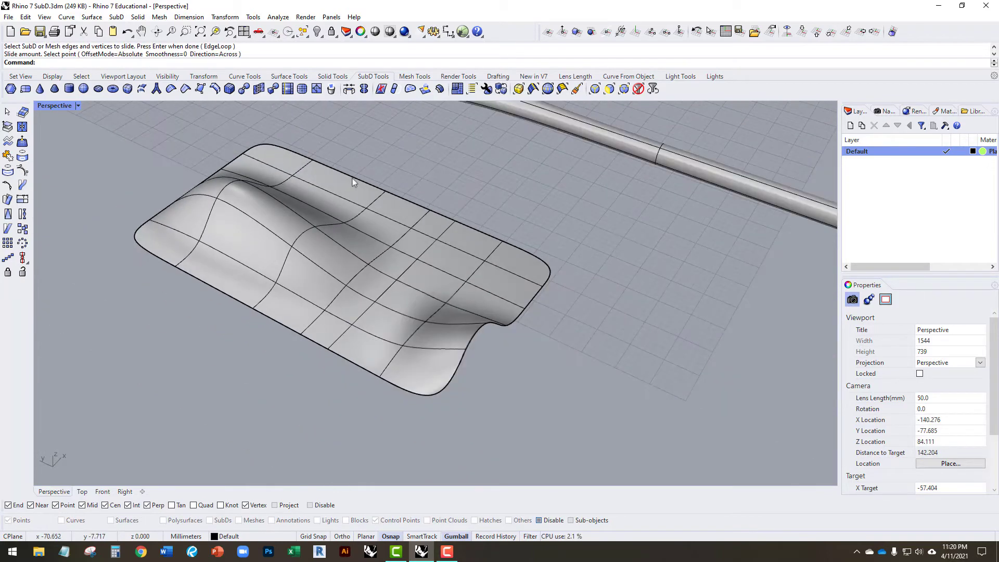
Try subdividing the whole SubD plane and undo the subdivision.
click(302, 89)
scroll(323, 220, up, 3)
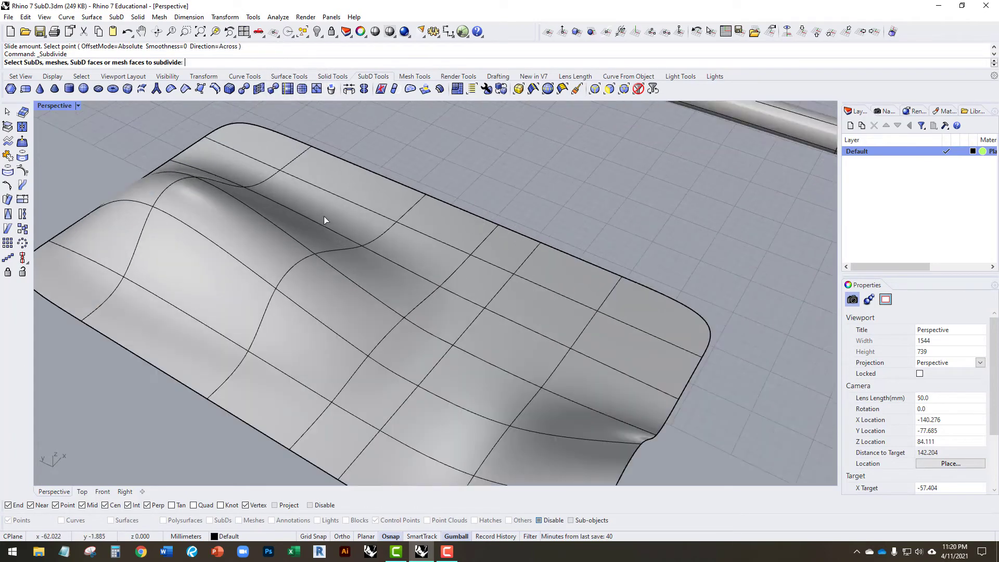
right_drag(324, 219, 261, 201)
scroll(245, 180, up, 3)
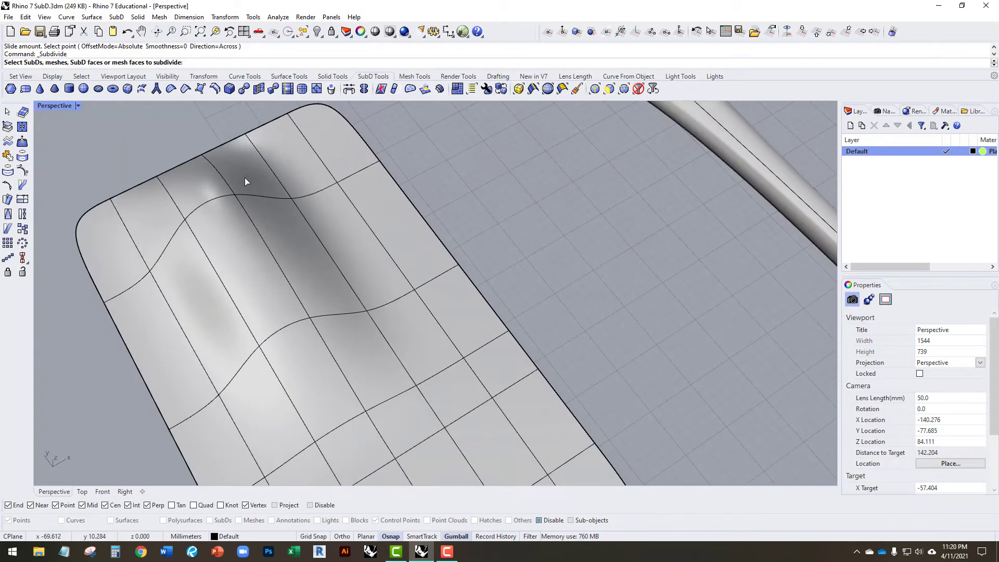
click(246, 180)
click(458, 182)
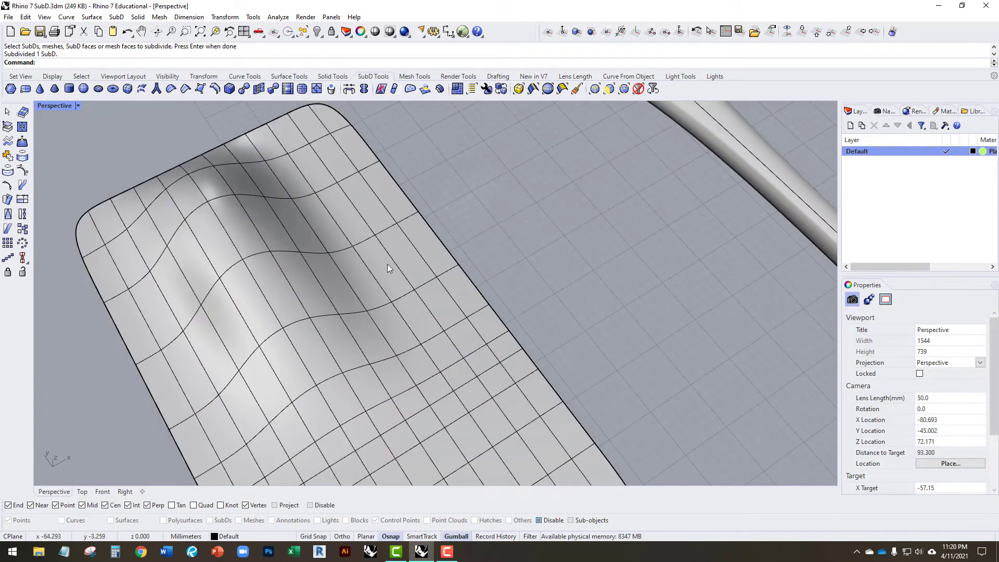
key(ctrl+z)
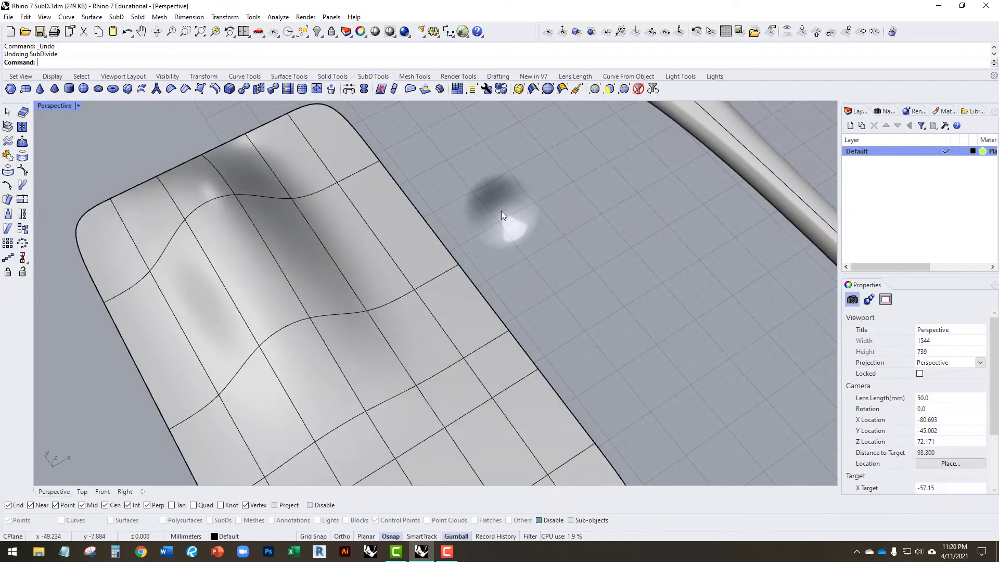
click(501, 211)
Filter selection to faces and subdivide the six faces at the plane's corner beside the bump twice.
click(610, 89)
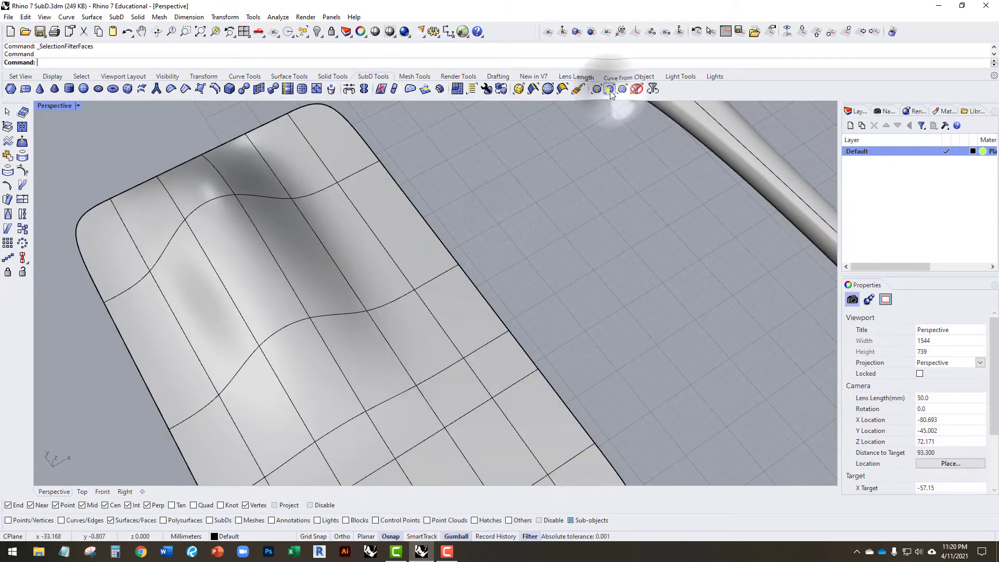
click(311, 164)
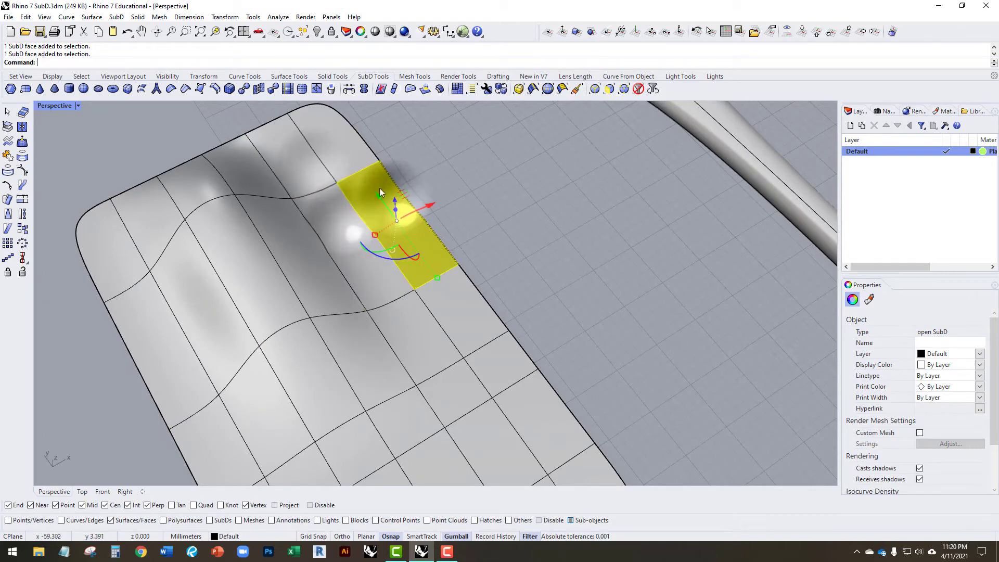
shift+click(324, 163)
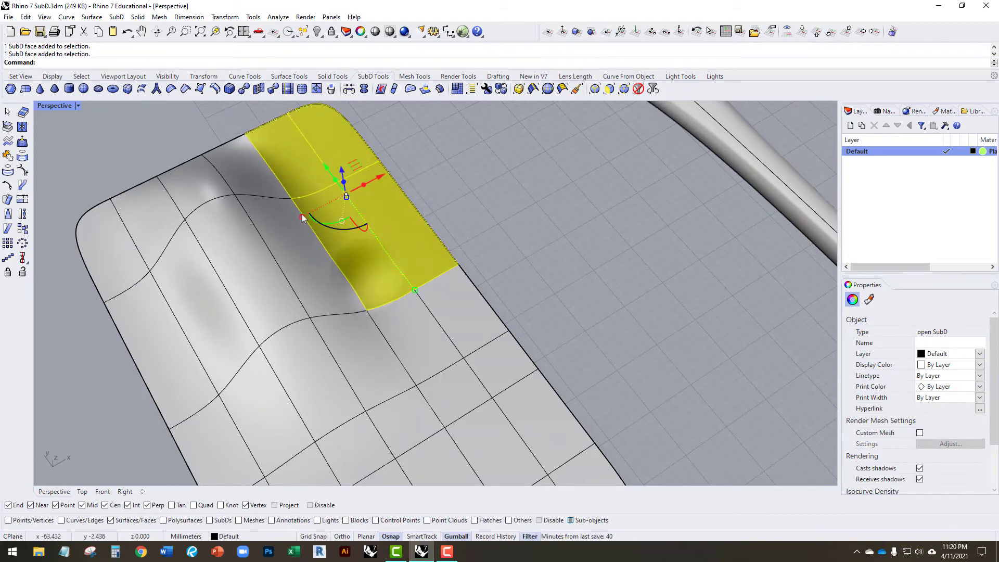
shift+click(256, 175)
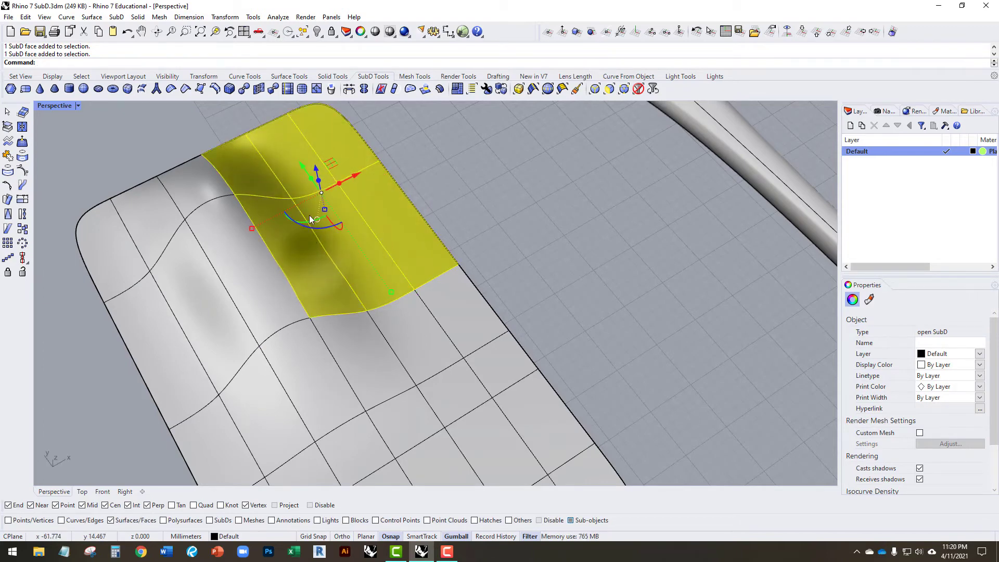
click(302, 90)
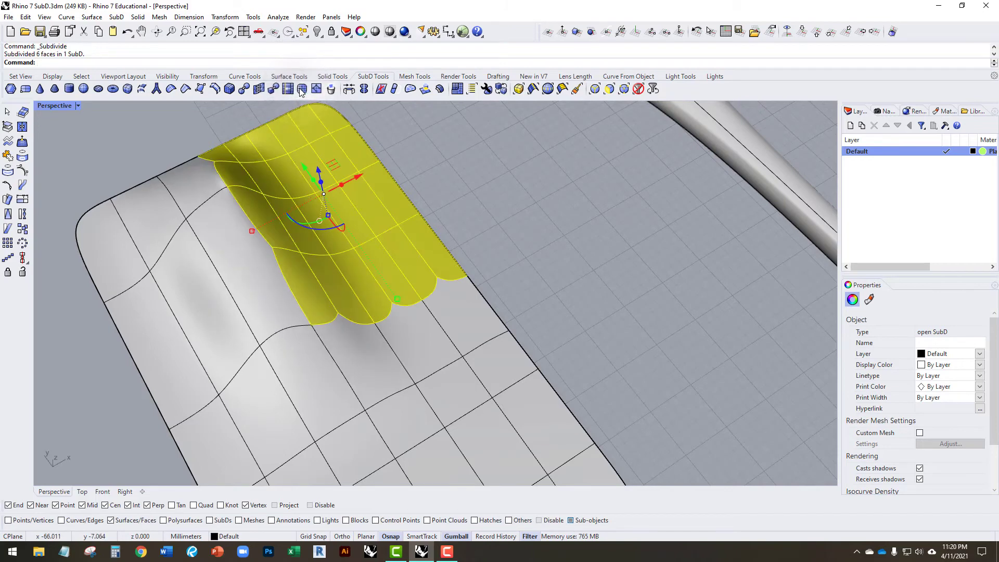
click(302, 89)
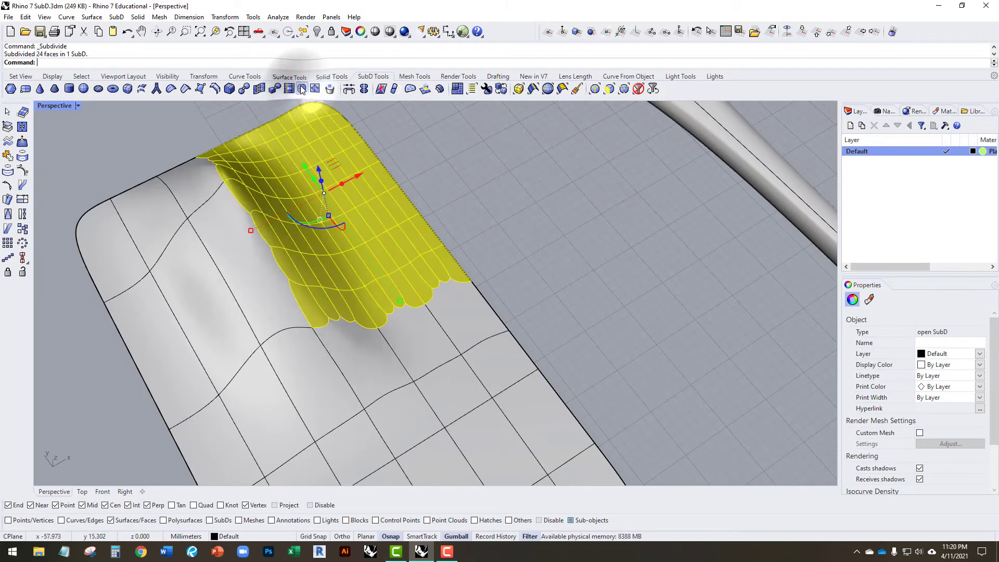
click(460, 228)
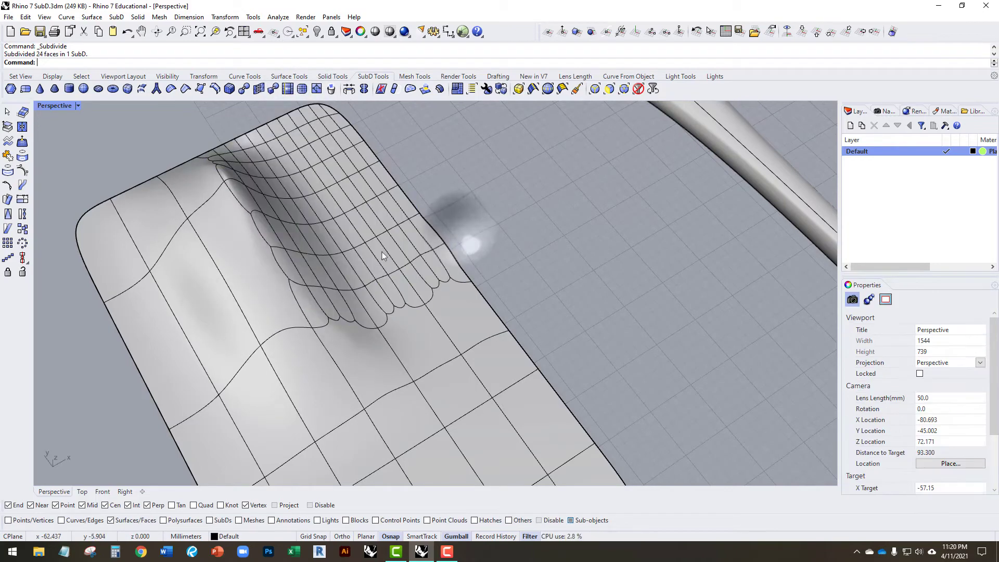
Raise three separate small faces within the subdivided corner area along the blue axis to form local bumps.
mouse_move(382, 252)
right_down()
mouse_move(416, 312)
mouse_move(573, 219)
mouse_move(395, 265)
right_up()
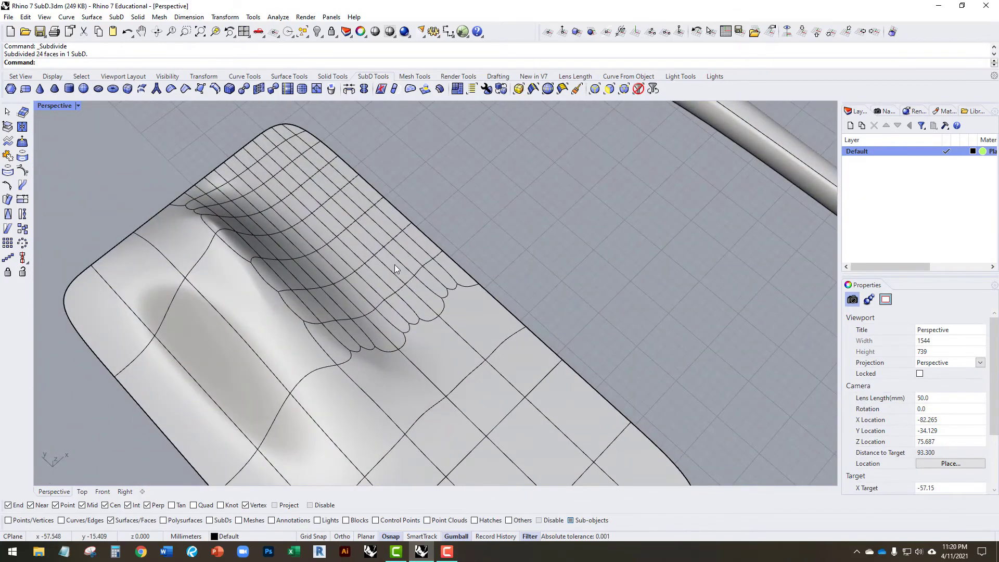
click(343, 266)
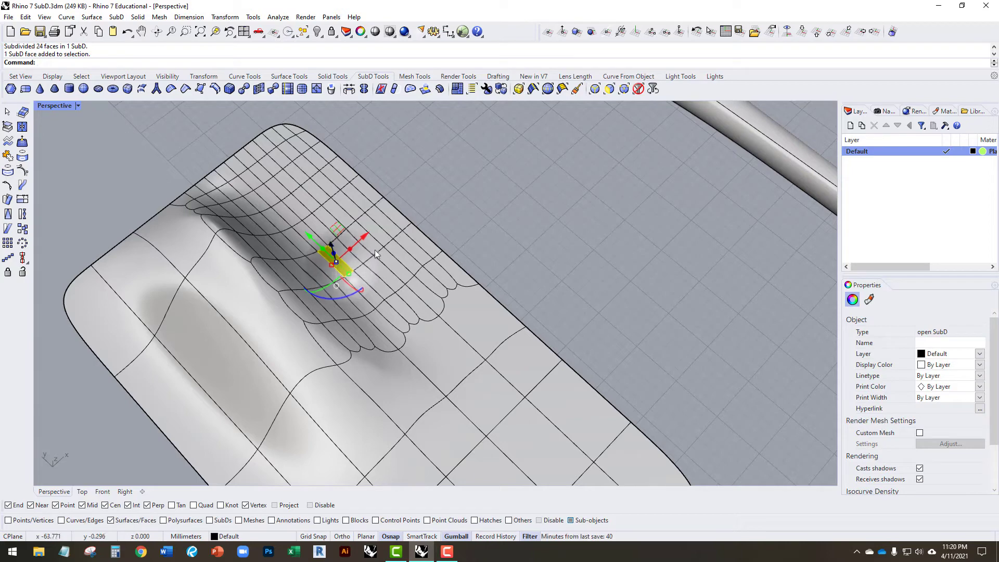
scroll(359, 223, up, 5)
drag(335, 223, 392, 218)
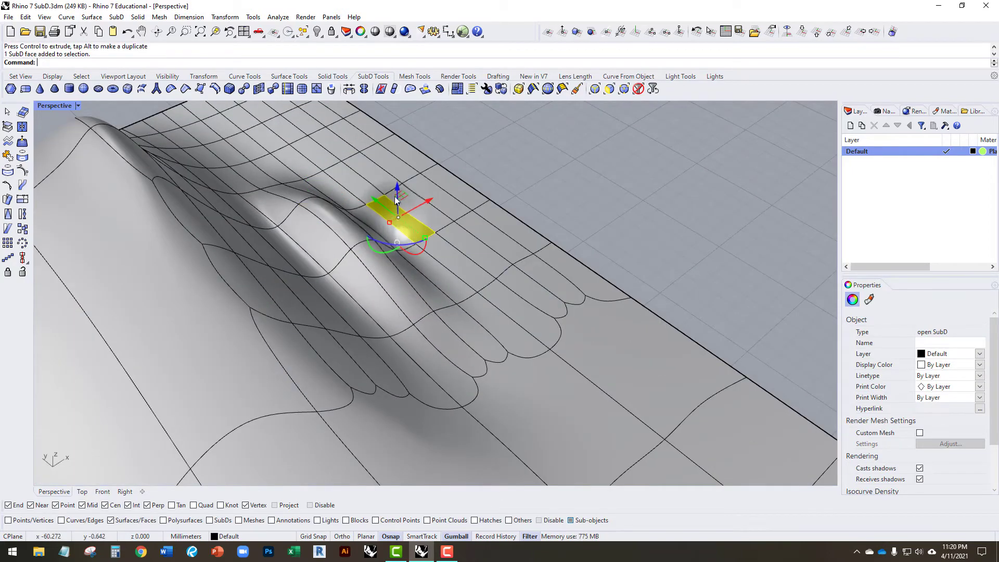
right_drag(391, 218, 359, 230)
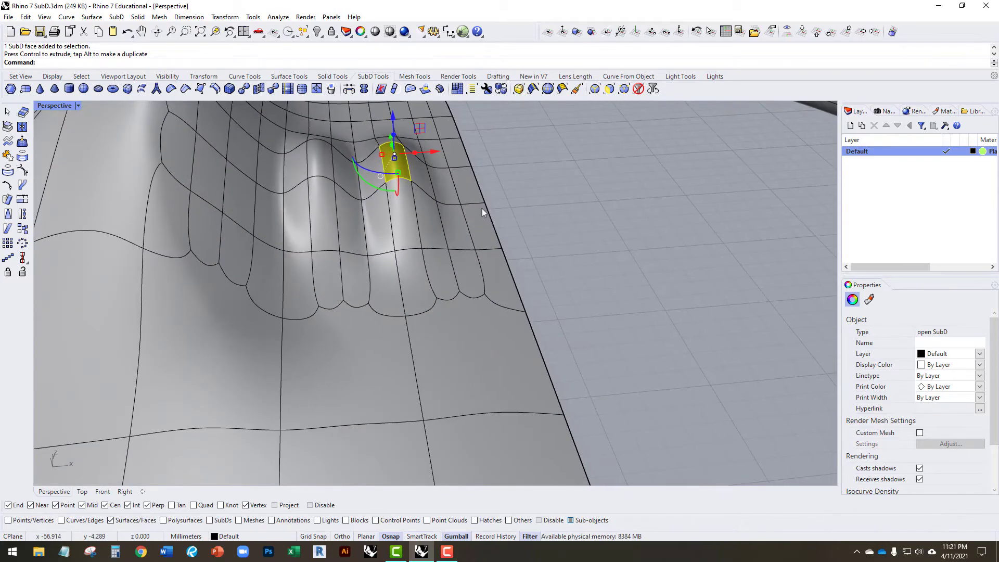
click(484, 208)
click(446, 182)
drag(444, 149, 442, 129)
click(589, 211)
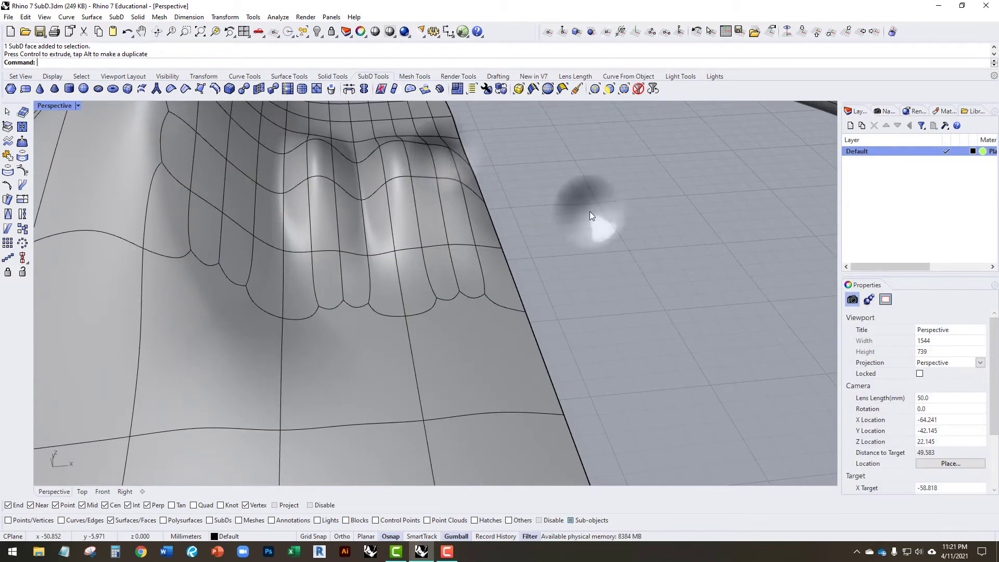
Try to insert points along an edge of the large bump with InsertPoint.
scroll(590, 211, down, 5)
right_drag(501, 257, 504, 263)
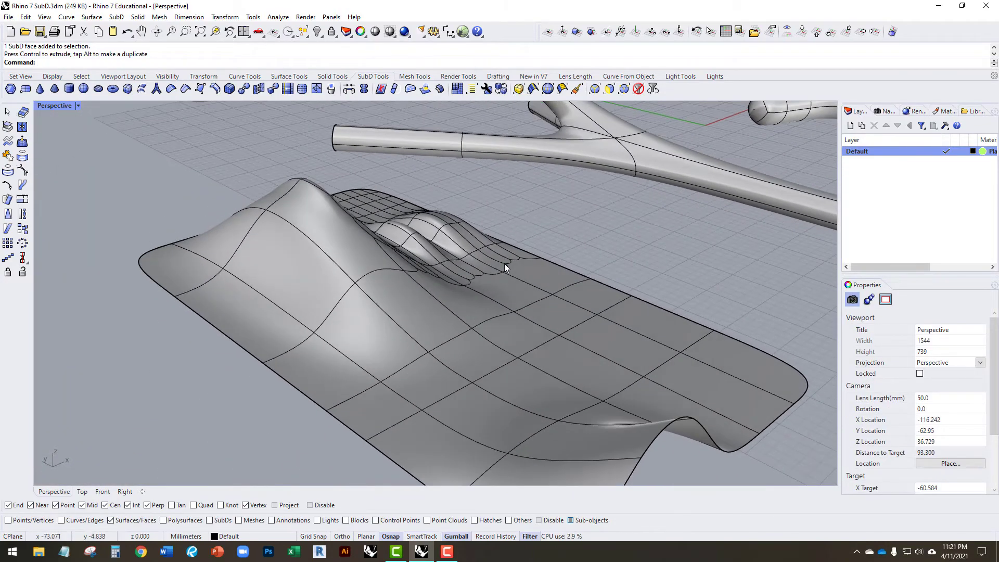
scroll(505, 264, up, 5)
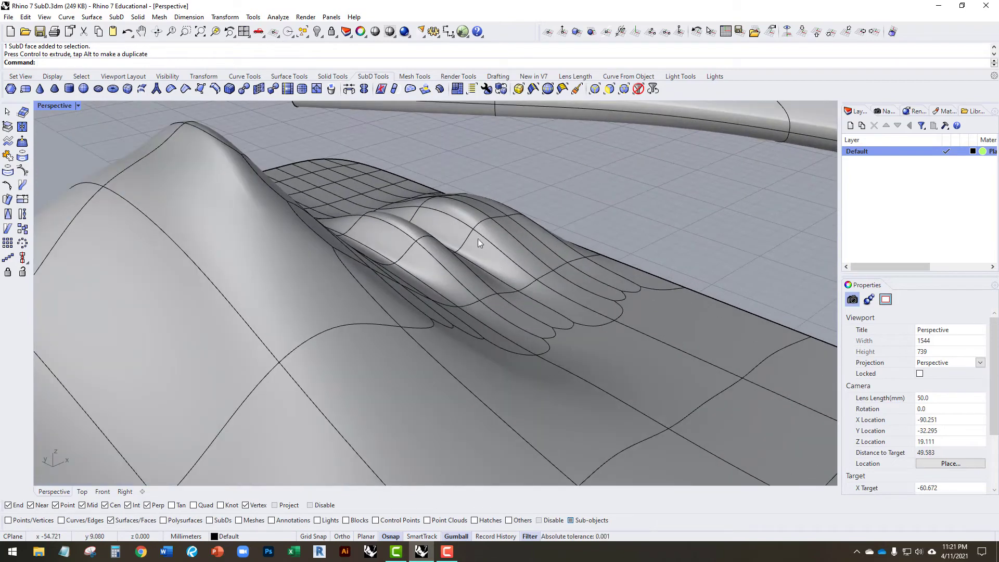
click(317, 89)
scroll(350, 235, down, 4)
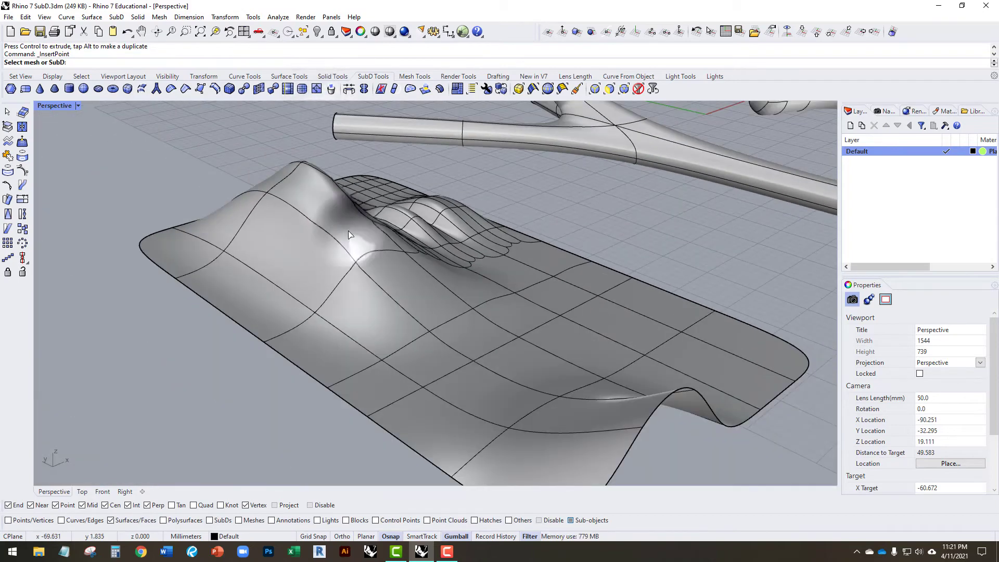
click(348, 235)
click(353, 258)
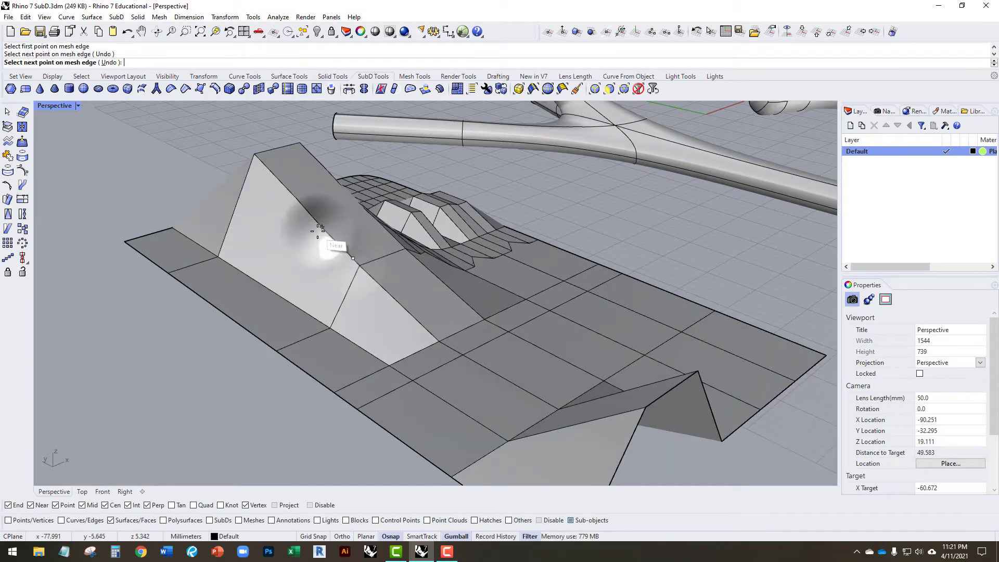
click(318, 230)
right_click(318, 231)
right_drag(317, 231, 300, 298)
click(281, 272)
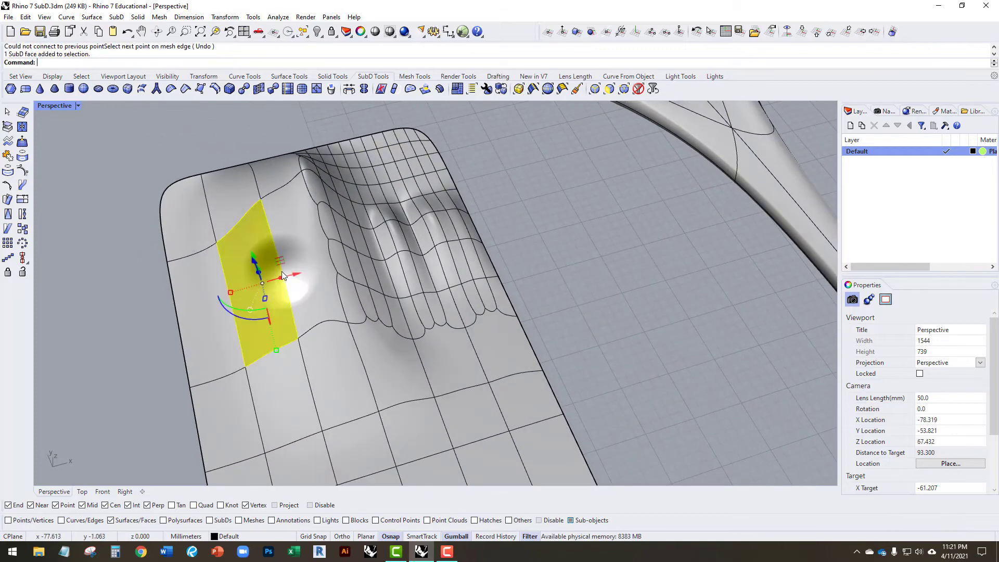
click(143, 276)
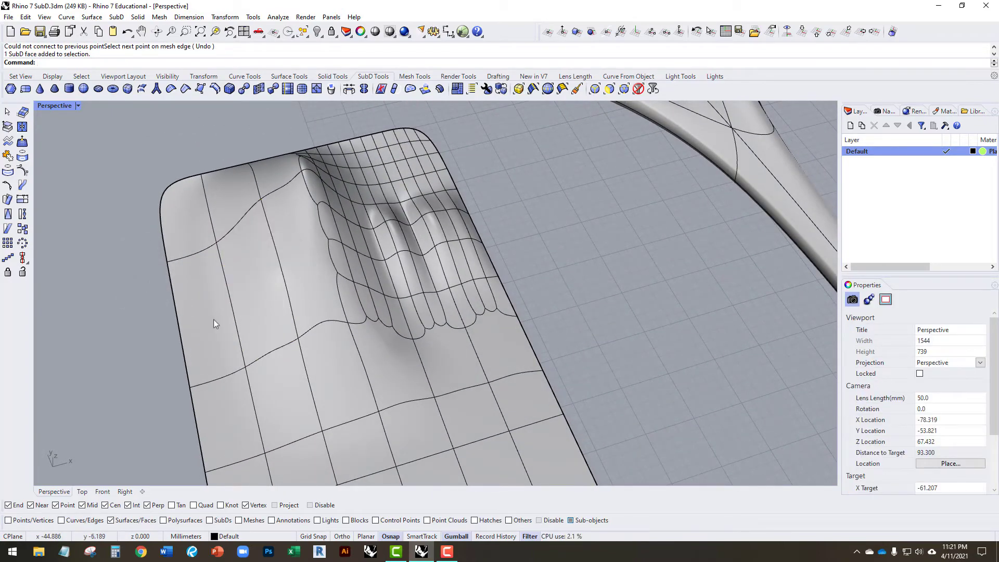
Disable the selection filter, turn off its sub-object option and select the entire bumpy SubD plane.
click(540, 520)
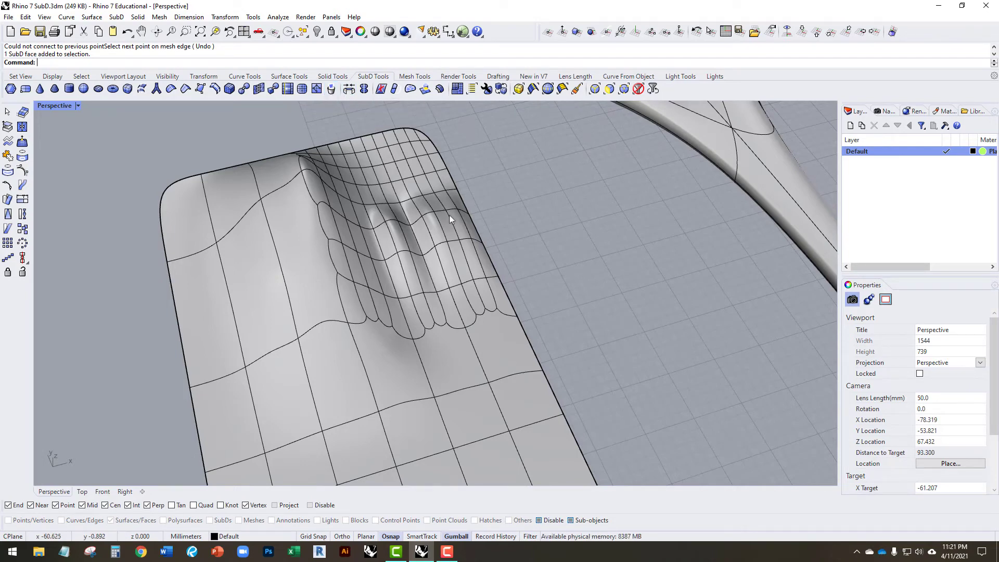
scroll(448, 215, down, 6)
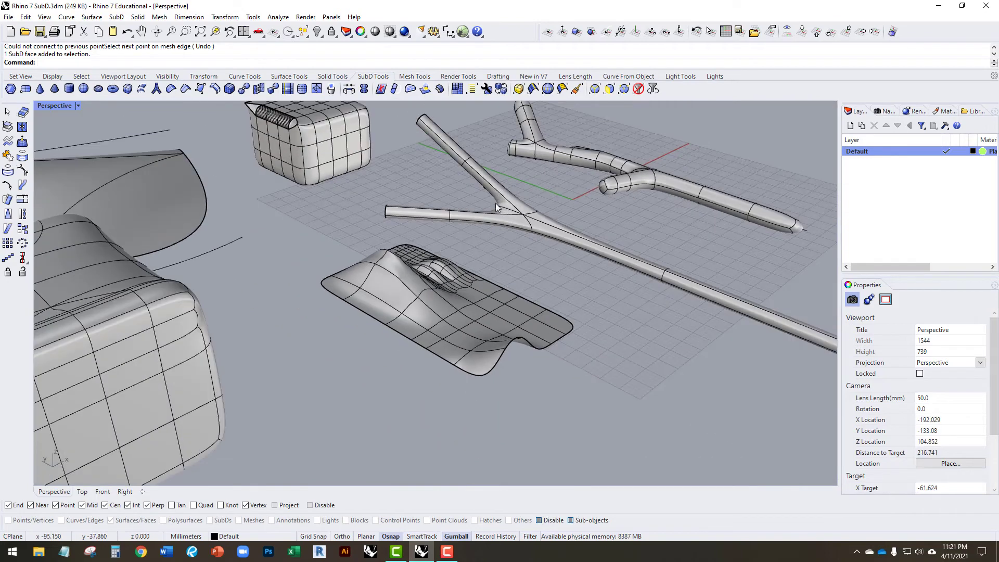
click(464, 335)
click(598, 303)
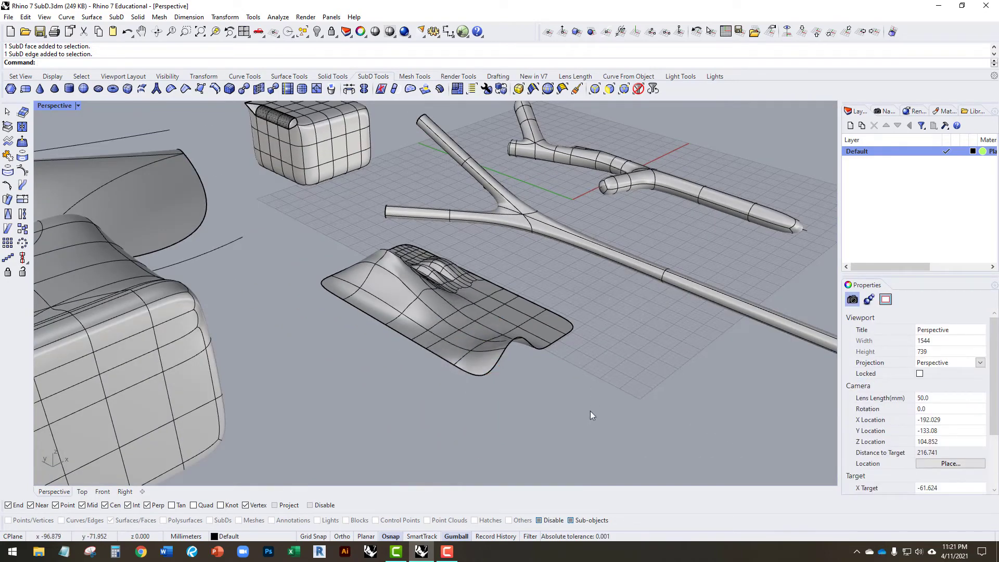
click(571, 521)
click(494, 346)
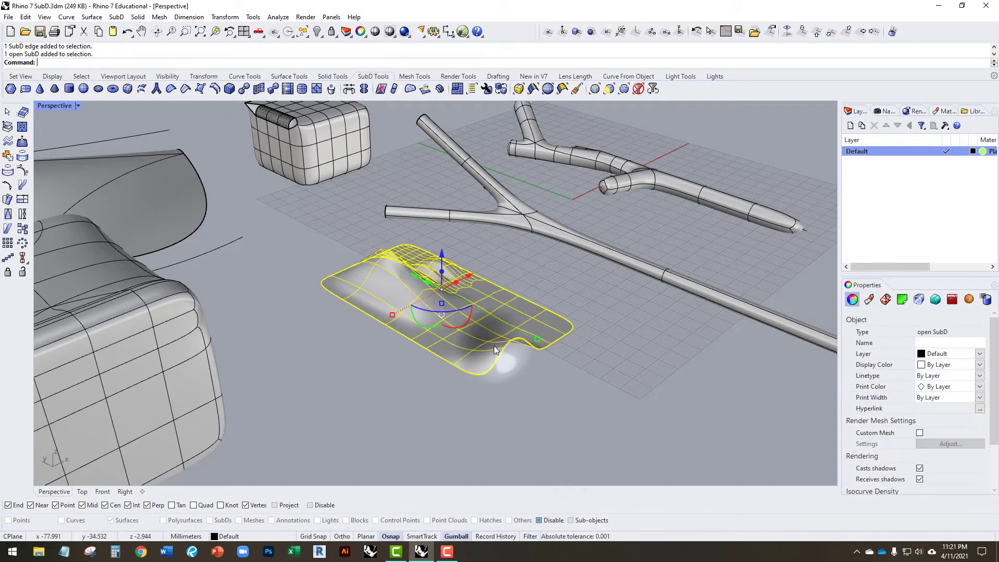
Place a duplicate of the bumpy SubD plane directly above the original along the blue axis and clear the selection.
right_drag(523, 329, 473, 340)
click(474, 339)
click(374, 309)
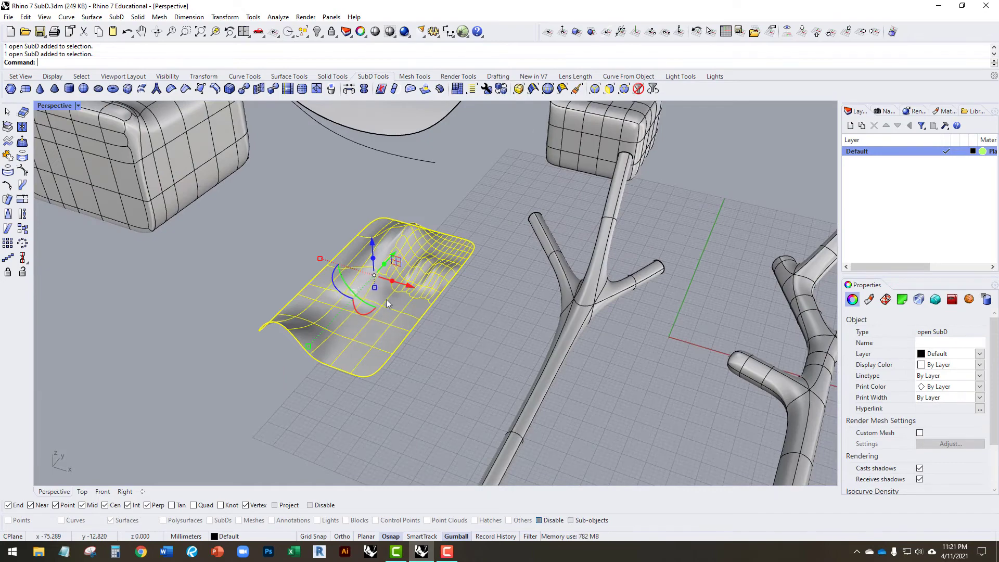
right_drag(390, 291, 384, 266)
drag(370, 226, 355, 158)
click(221, 290)
Start a Bridge and try to use a lower-plane face together with the matching upper-plane face as the first set.
scroll(316, 283, up, 5)
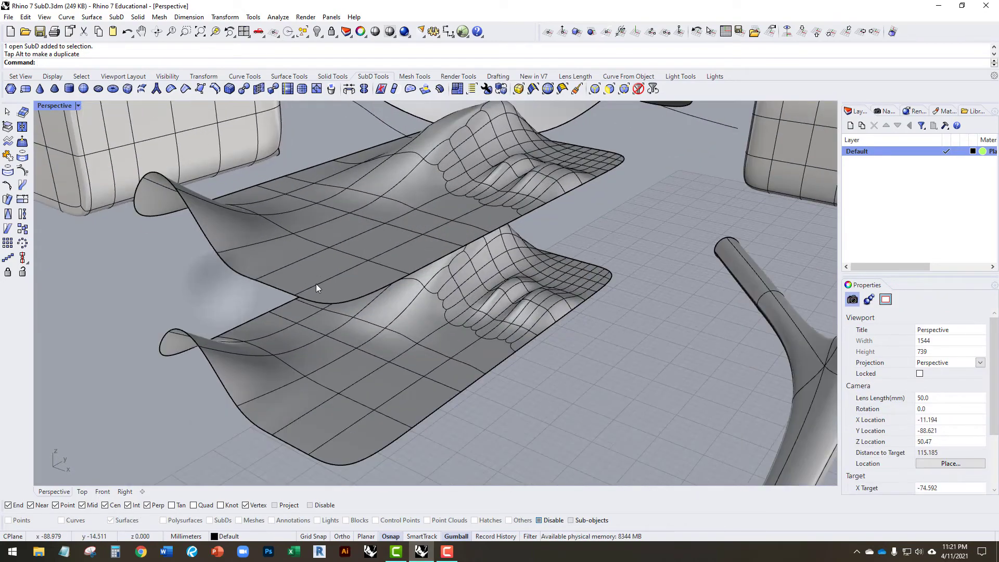
right_drag(316, 283, 263, 293)
scroll(264, 294, up, 3)
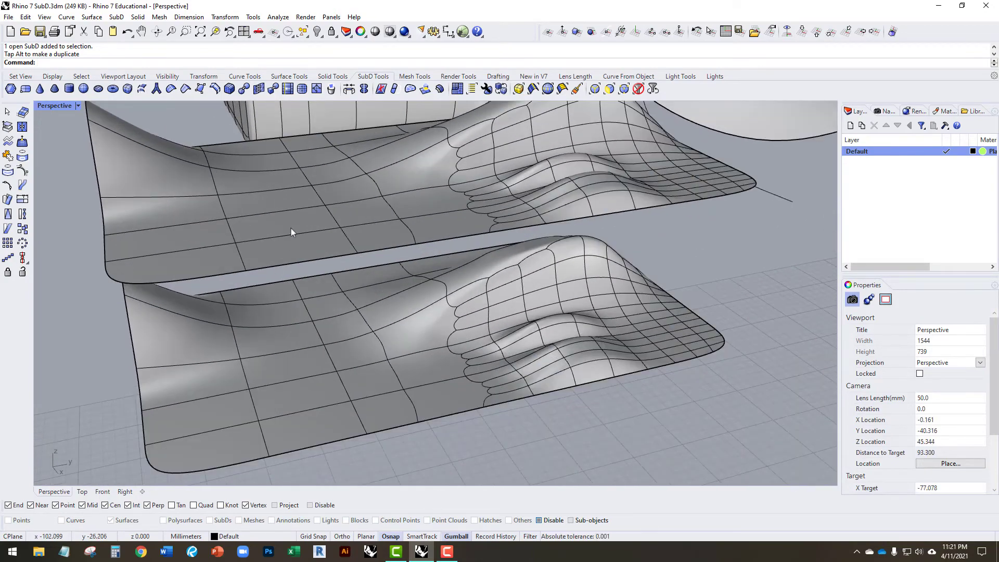
click(349, 93)
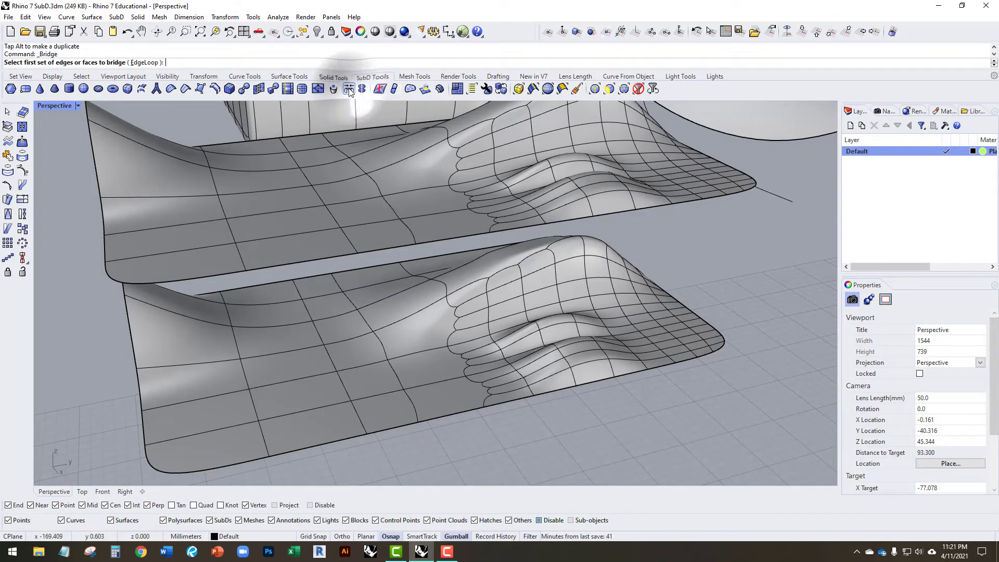
mouse_move(342, 267)
right_down()
mouse_move(344, 255)
mouse_move(323, 276)
mouse_move(333, 280)
right_up()
right_drag(337, 278, 339, 271)
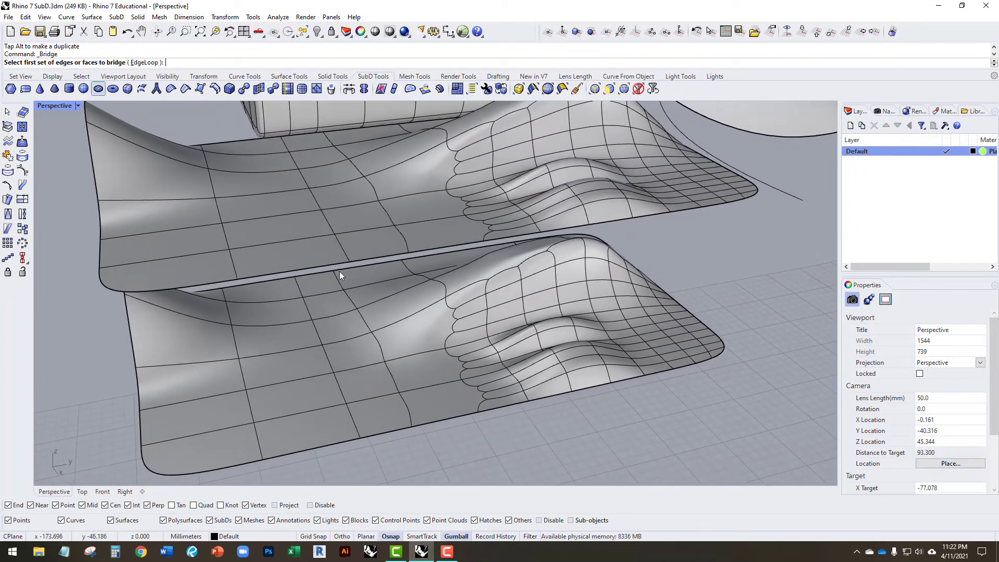
click(287, 366)
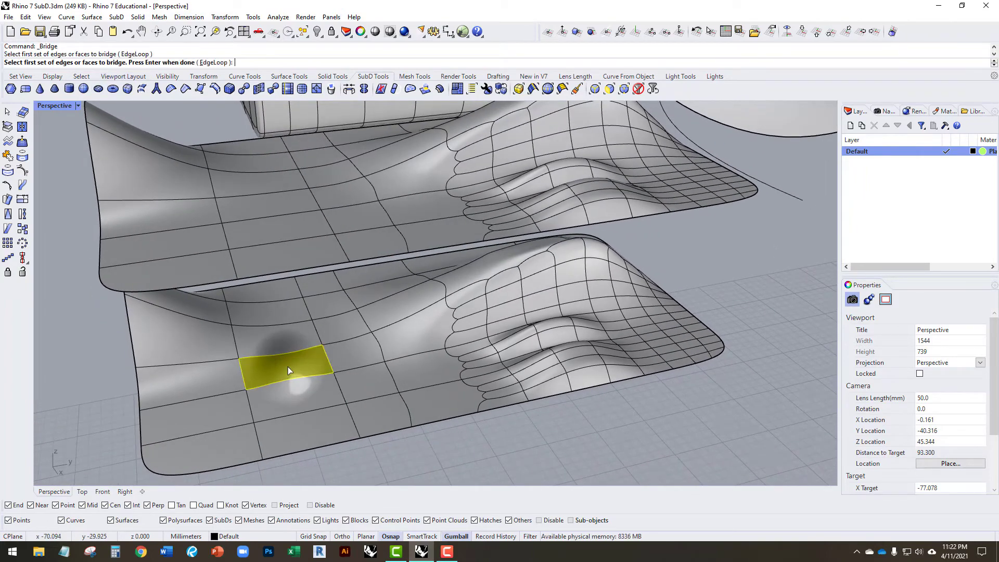
right_drag(334, 296, 282, 328)
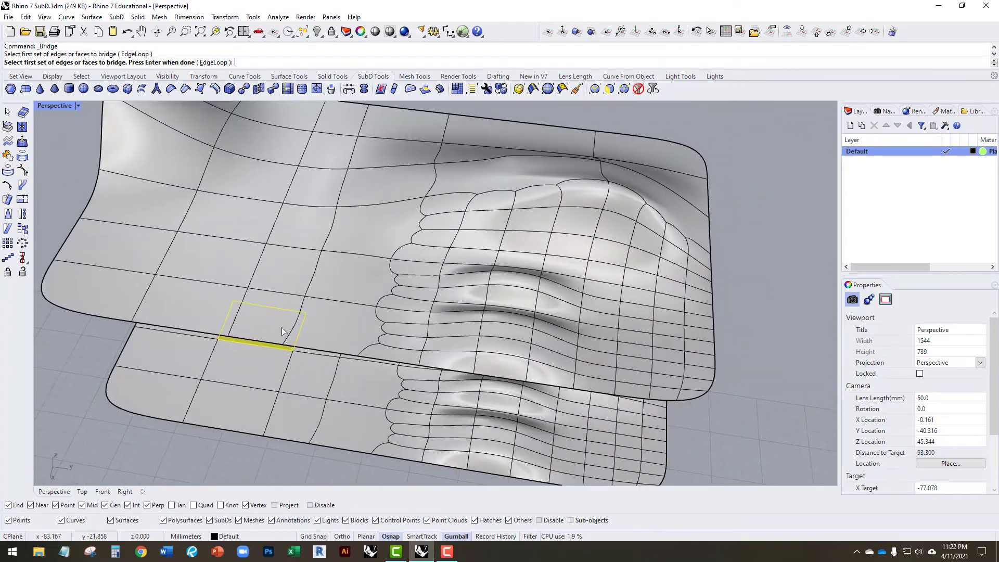
right_drag(239, 230, 298, 220)
click(242, 237)
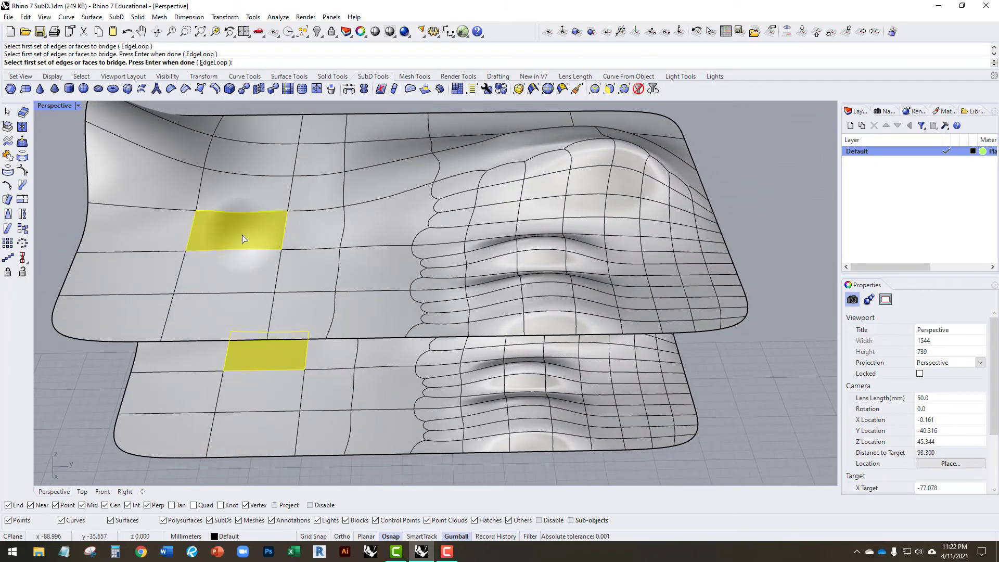
key(Return)
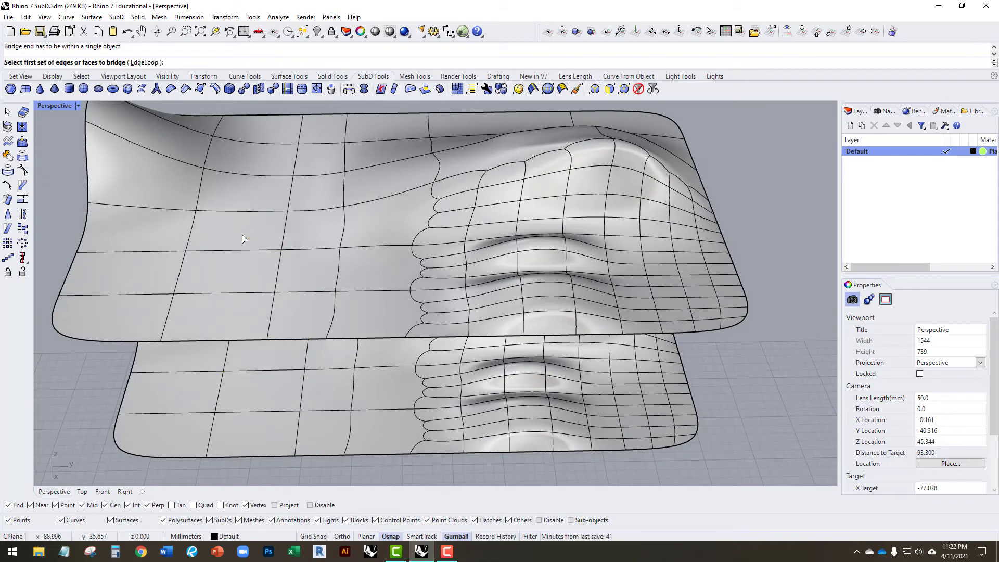
Bridge the lower plane's face to the matching upper-plane face with 1 segment, joined, uncreased and at 100% straightness.
click(268, 352)
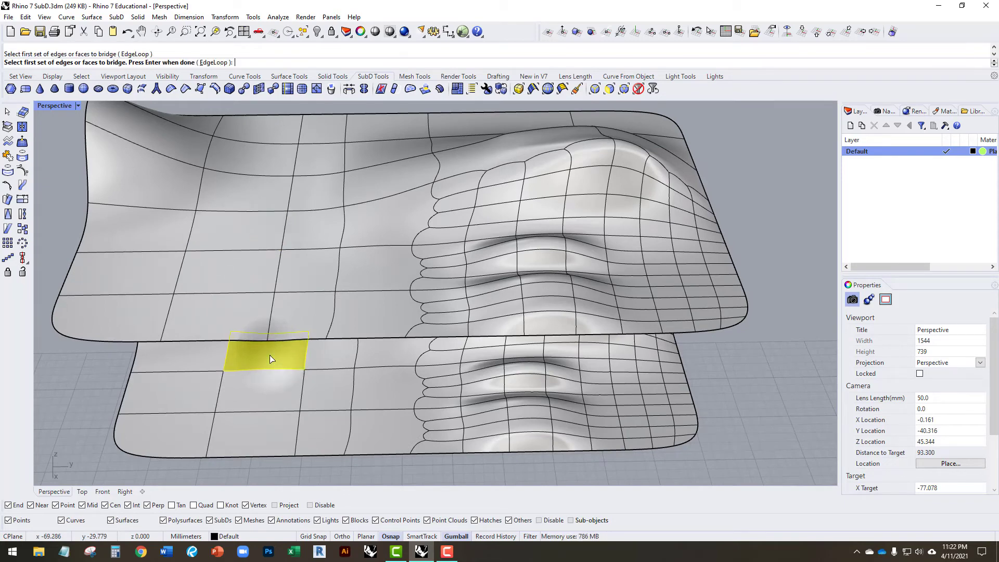
key(Return)
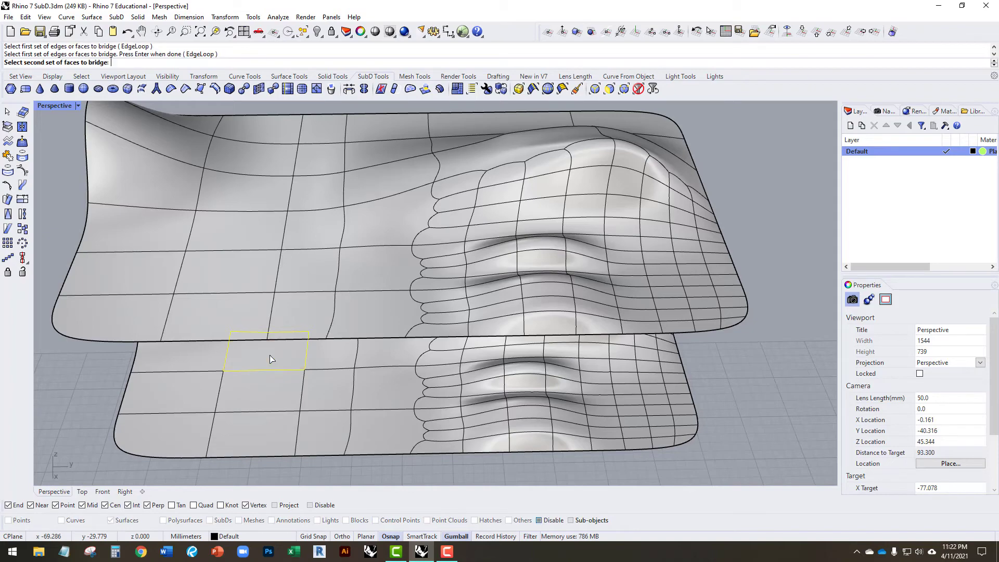
right_drag(270, 347, 271, 302)
click(251, 213)
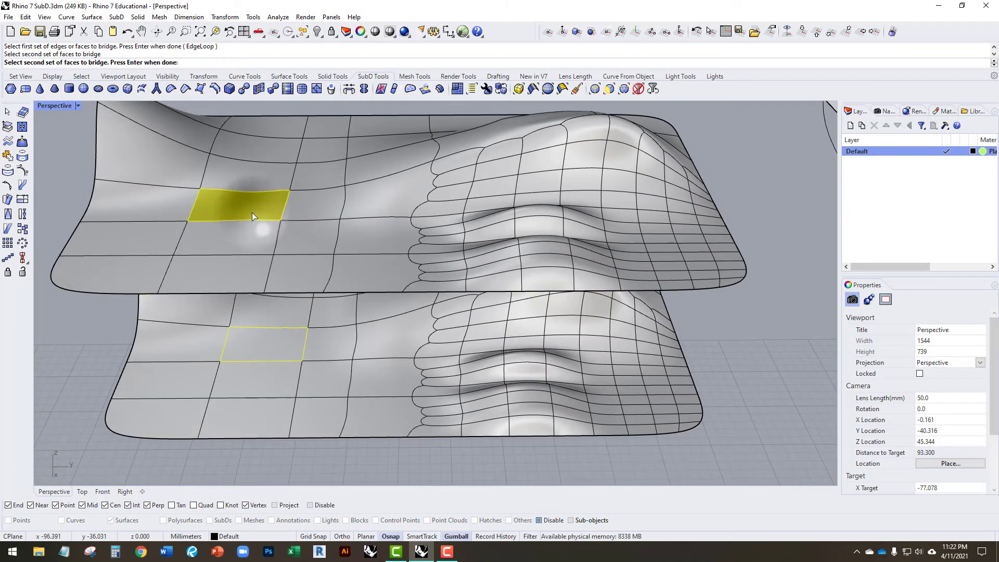
key(Return)
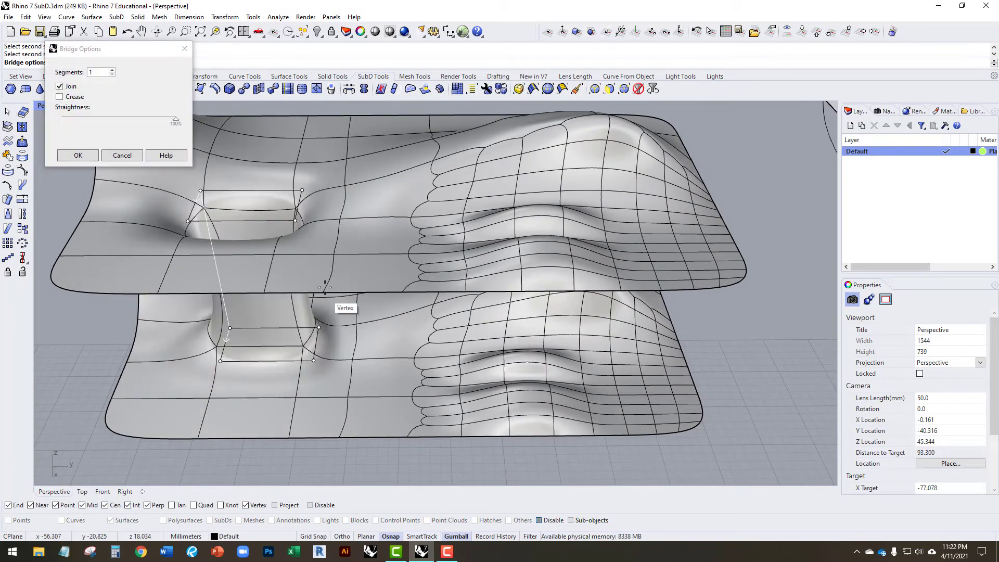
right_drag(339, 307, 419, 257)
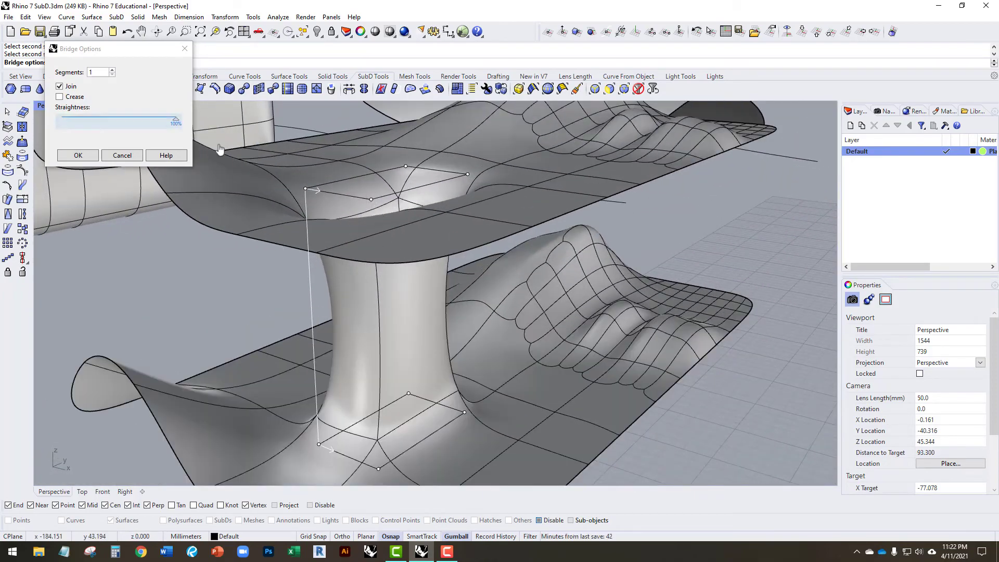
mouse_move(176, 123)
mouse_down()
mouse_move(113, 121)
mouse_move(193, 118)
mouse_up()
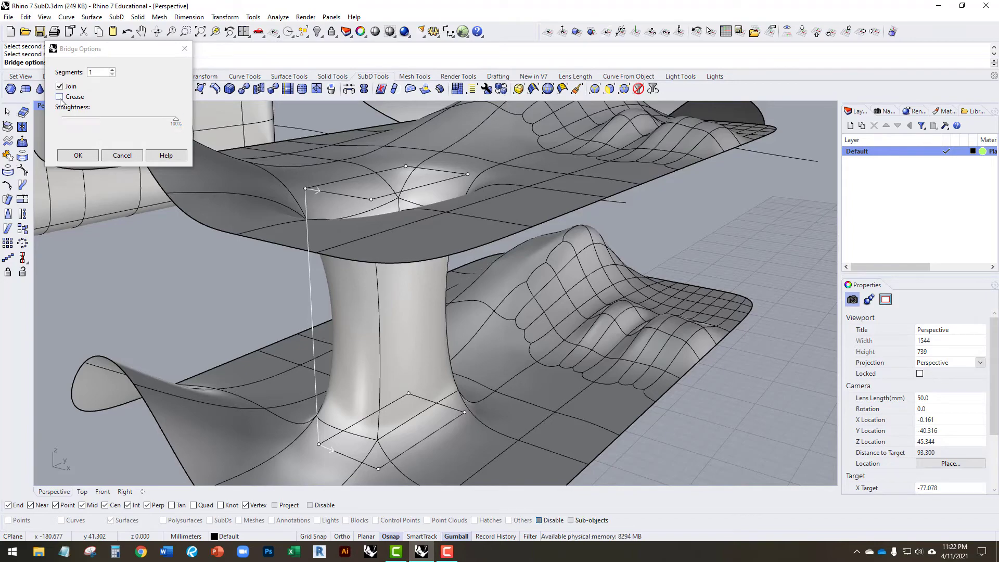
click(76, 156)
Start a Bridge on the large SubD box, taking two adjacent faces in the middle of one side as the first set.
right_drag(260, 296, 260, 345)
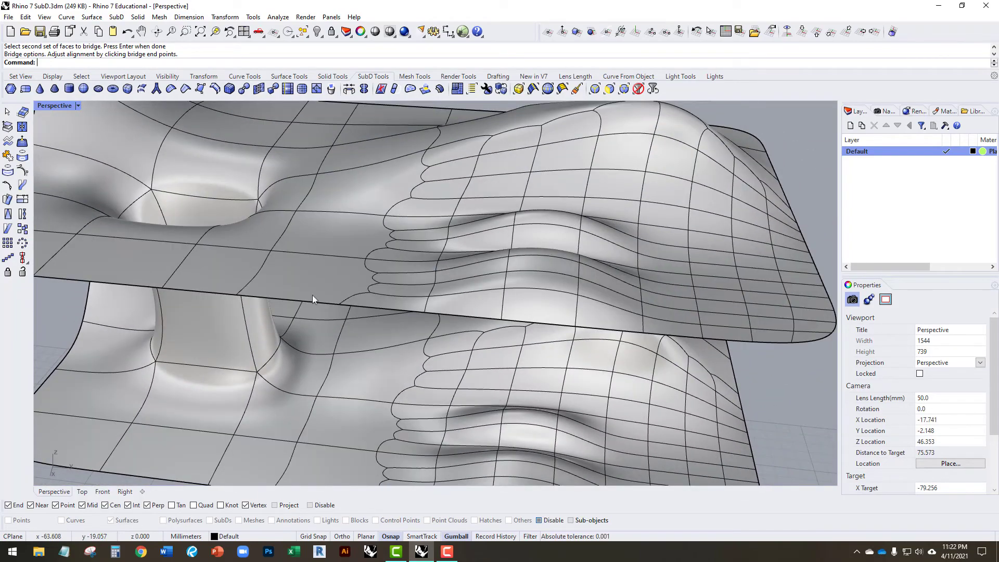
right_drag(343, 264, 521, 270)
scroll(521, 270, down, 9)
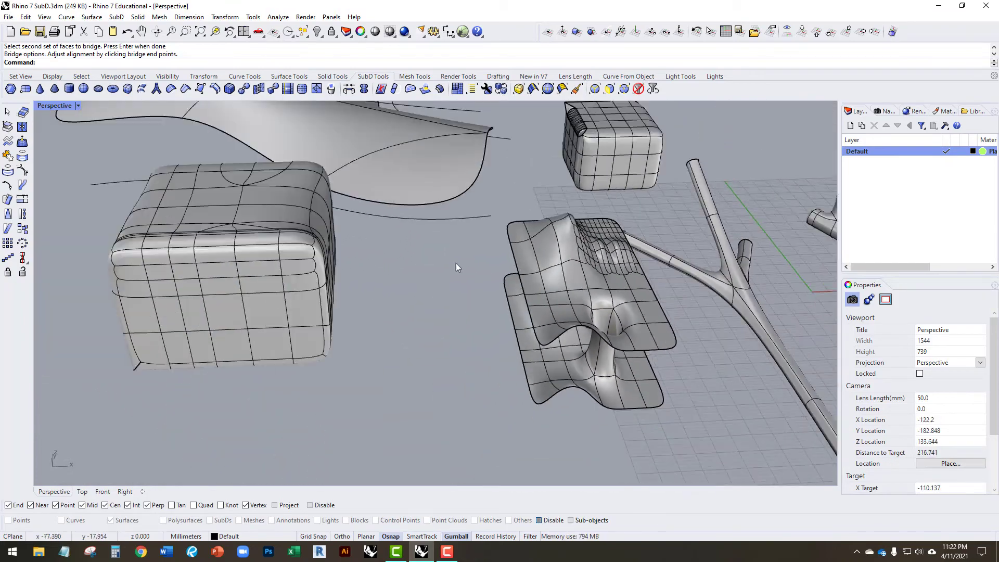
scroll(405, 257, up, 5)
right_drag(405, 257, 392, 238)
scroll(392, 234, up, 4)
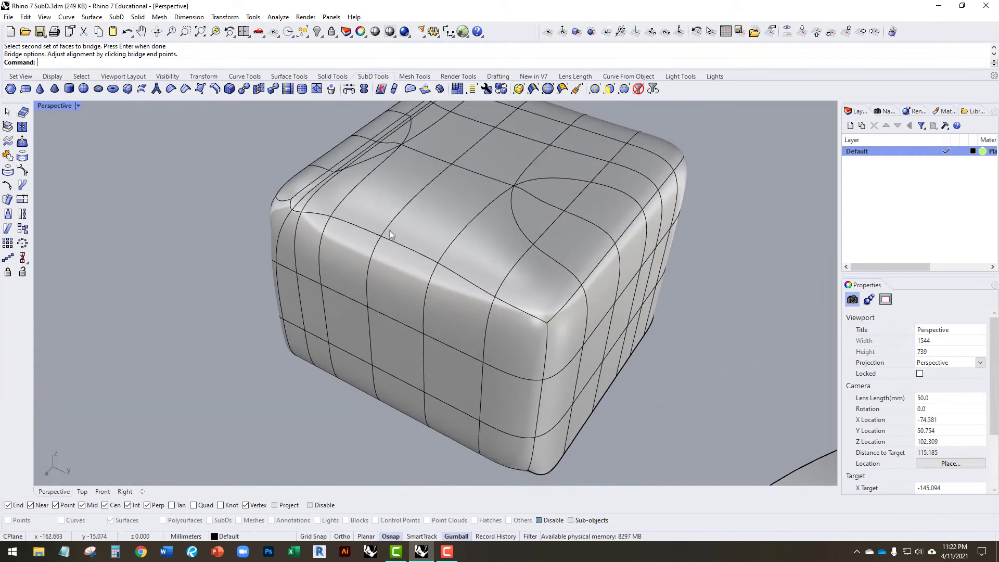
click(348, 96)
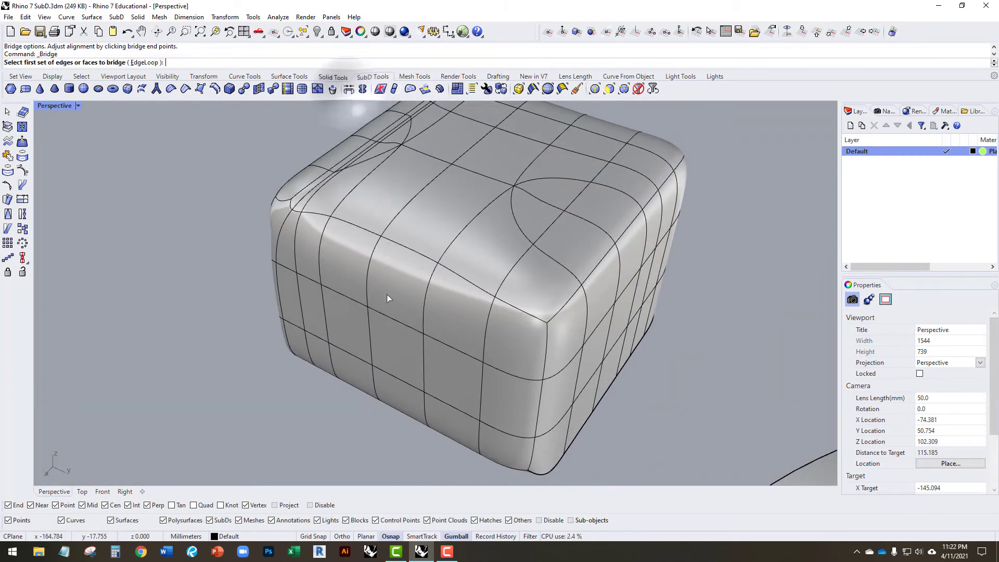
click(395, 342)
click(451, 371)
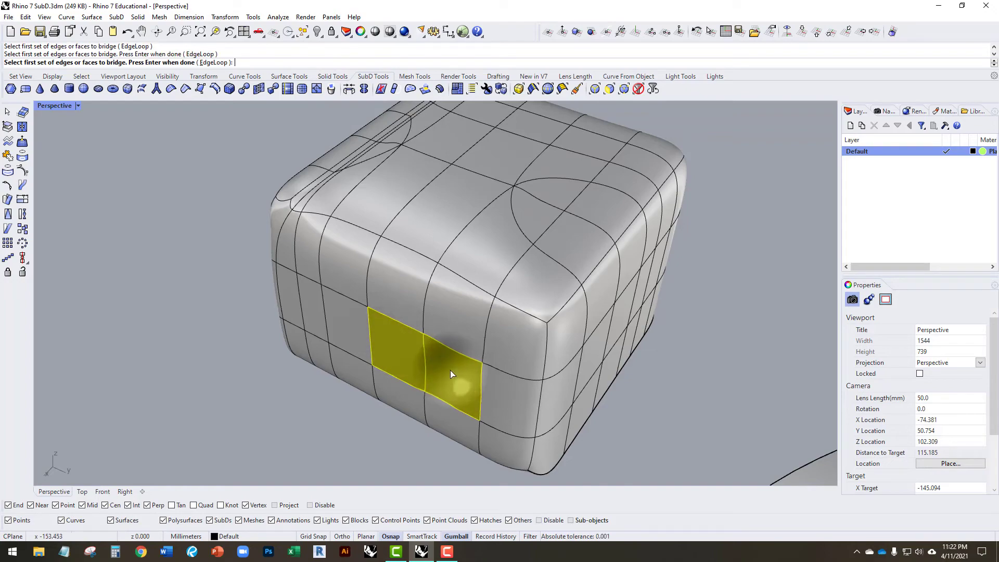
key(Return)
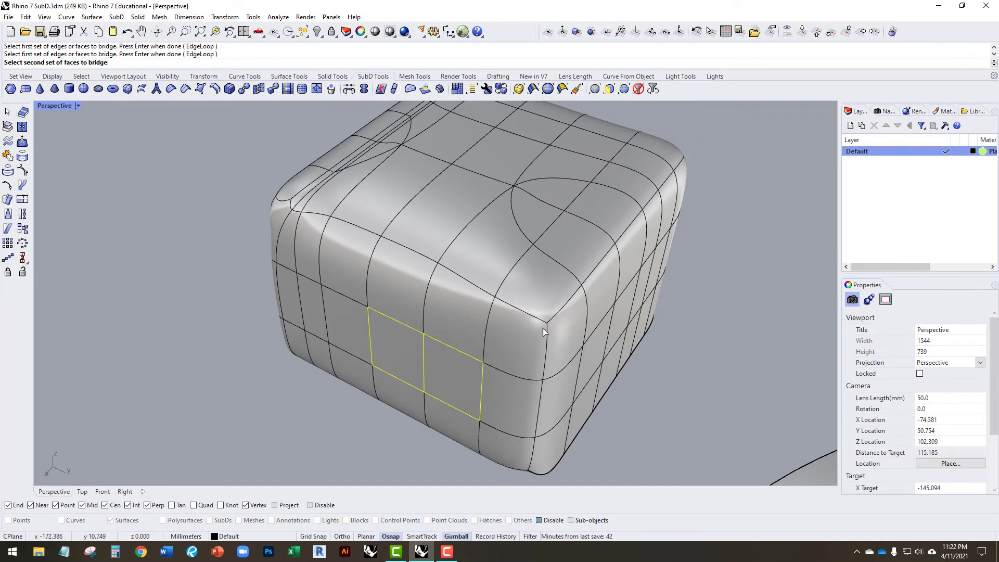
Choose two adjacent faces on the box's opposite side as the second set and bridge through the box with the default options.
right_drag(544, 328, 341, 279)
scroll(341, 279, down, 5)
scroll(341, 283, up, 2)
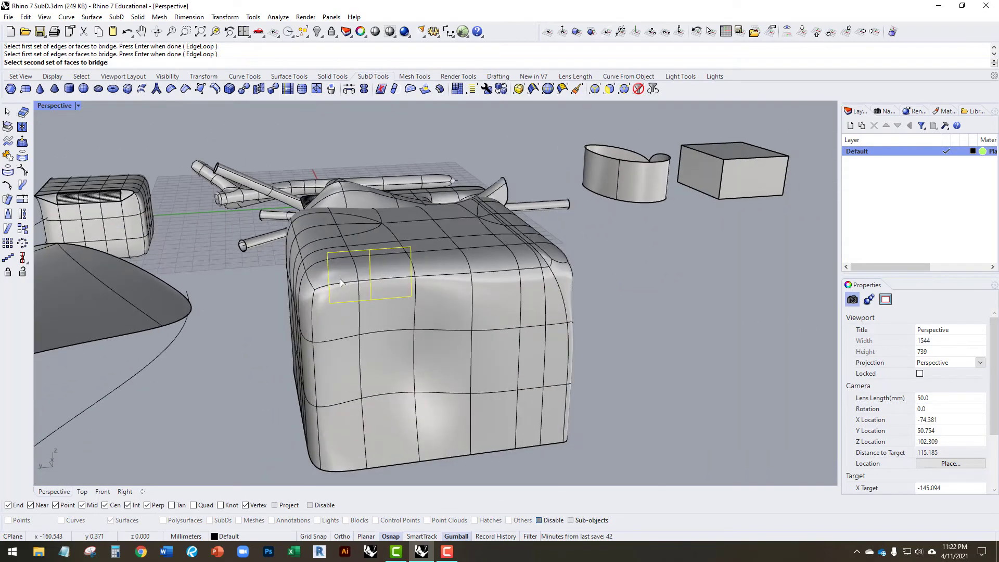
right_drag(498, 360, 444, 394)
click(438, 402)
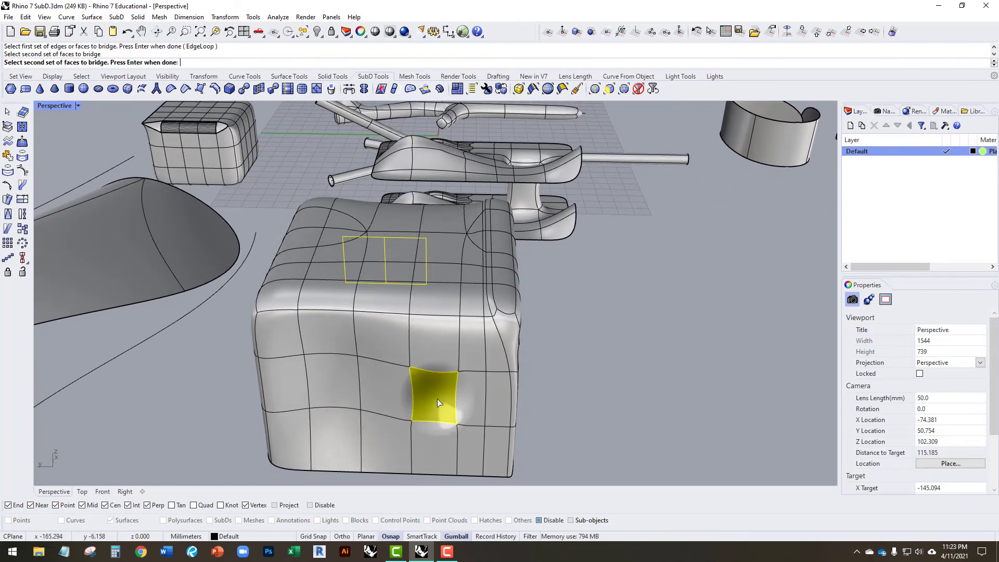
click(386, 394)
key(Return)
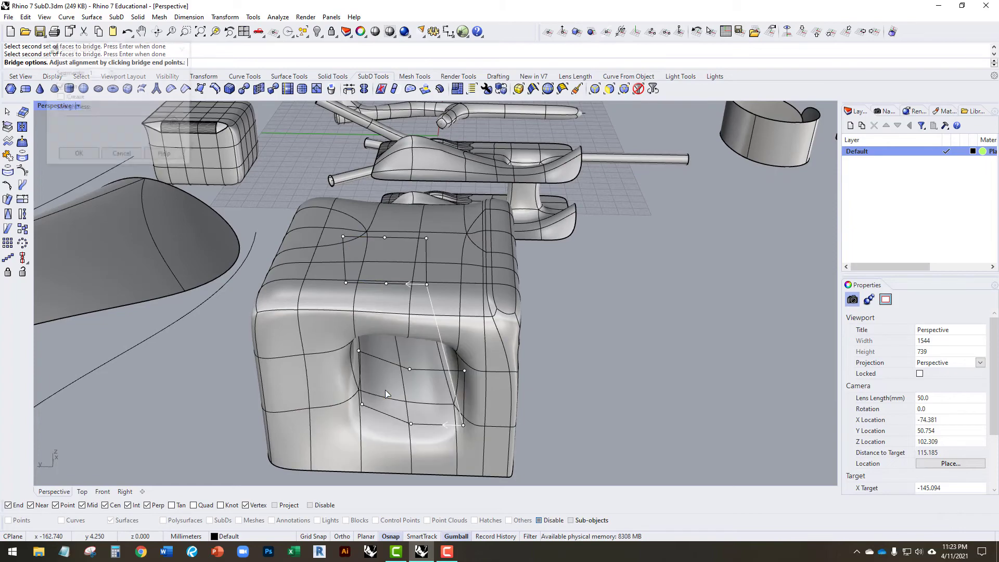
key(Return)
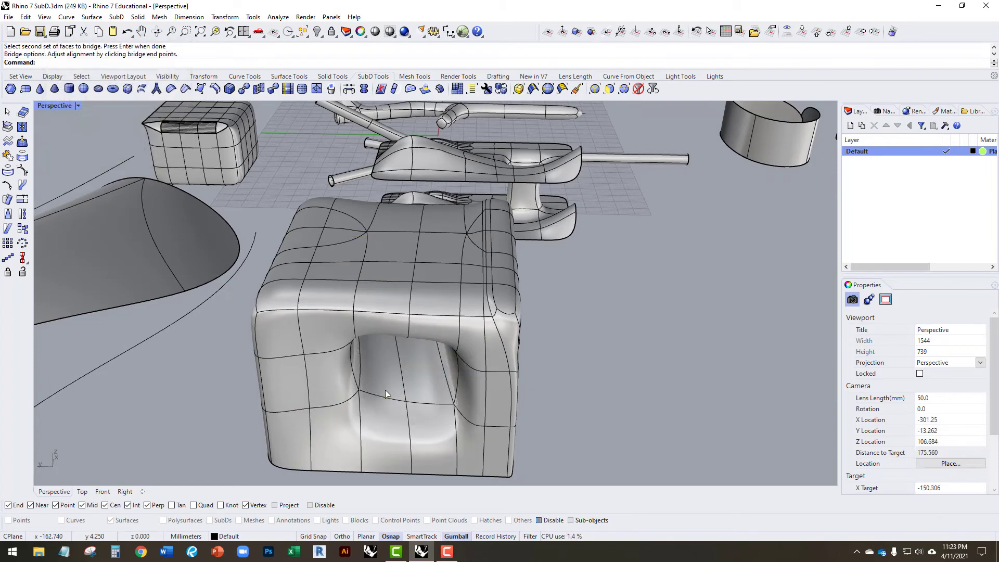
Crease all the edges around one opening of the tunnel through the box.
right_drag(385, 389, 649, 302)
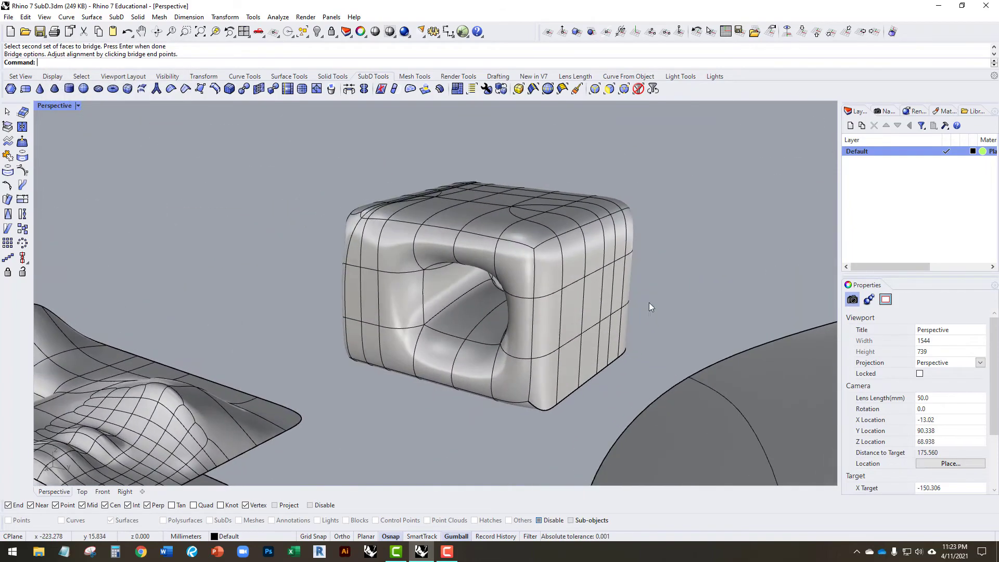
scroll(474, 305, up, 5)
right_drag(489, 298, 509, 308)
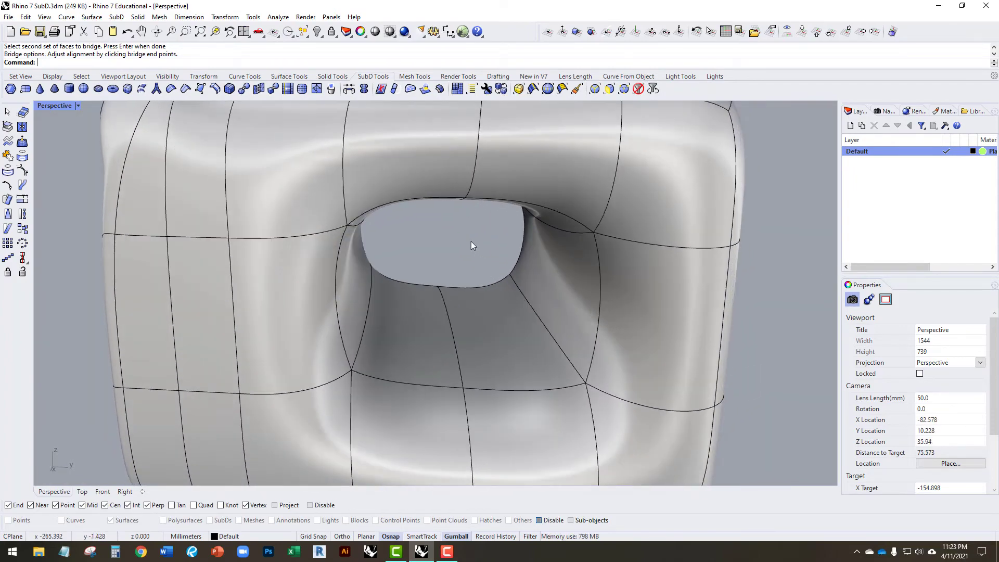
right_drag(471, 241, 445, 229)
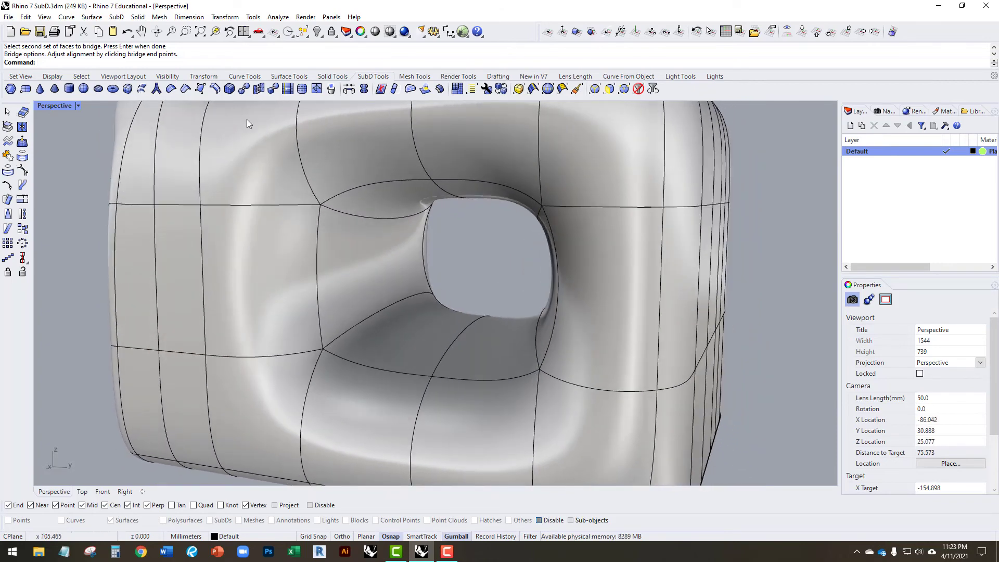
click(187, 90)
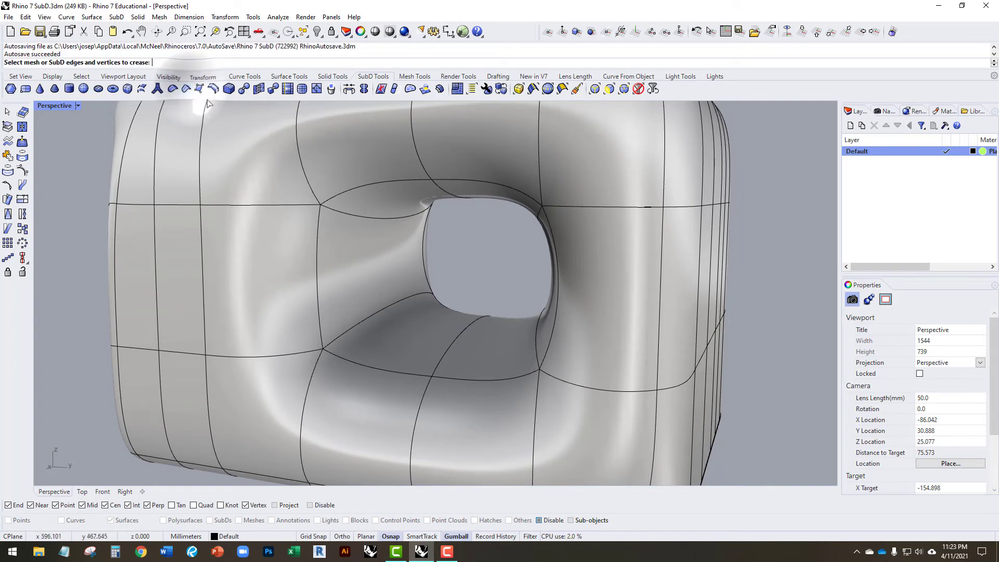
click(404, 183)
click(458, 182)
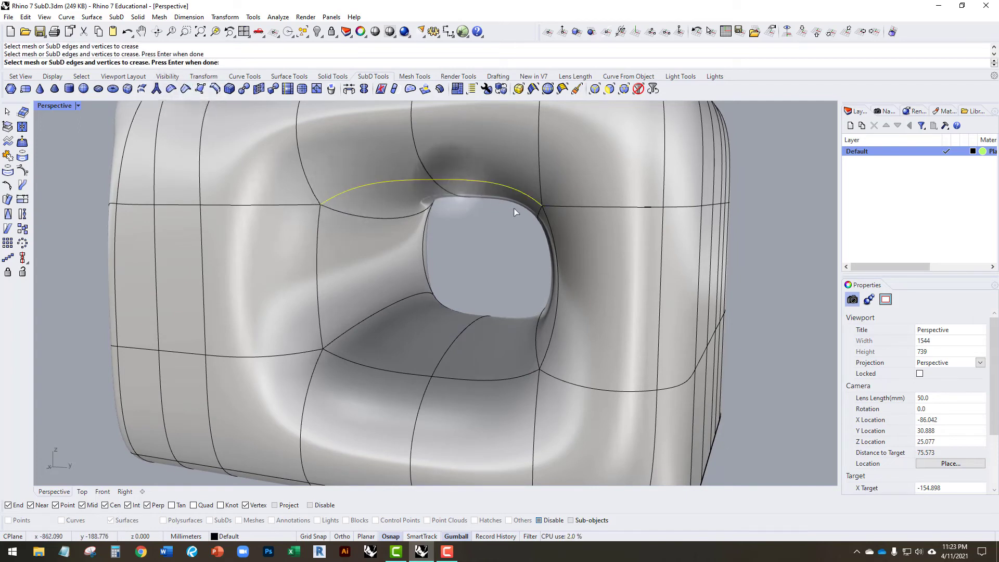
click(547, 222)
click(319, 224)
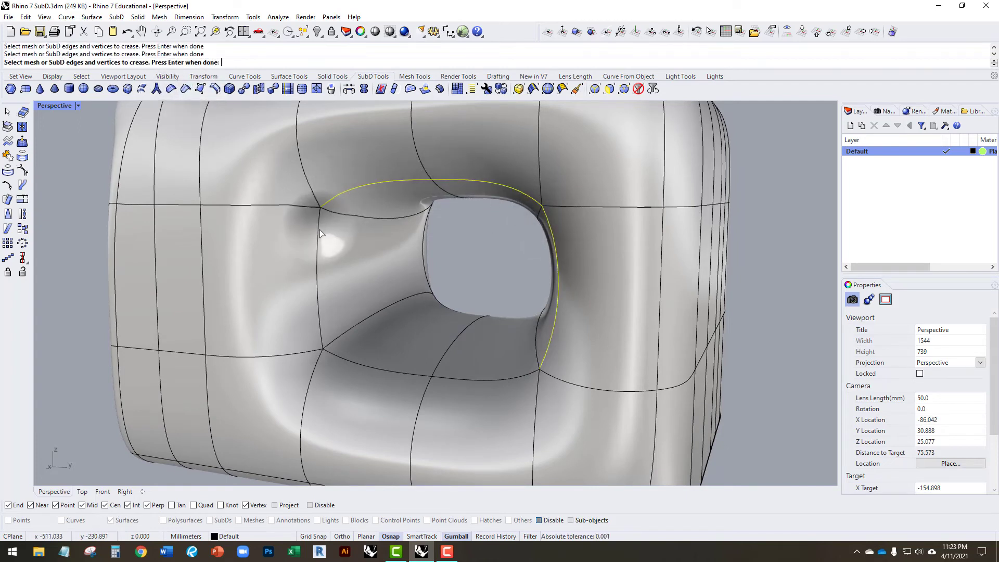
click(457, 378)
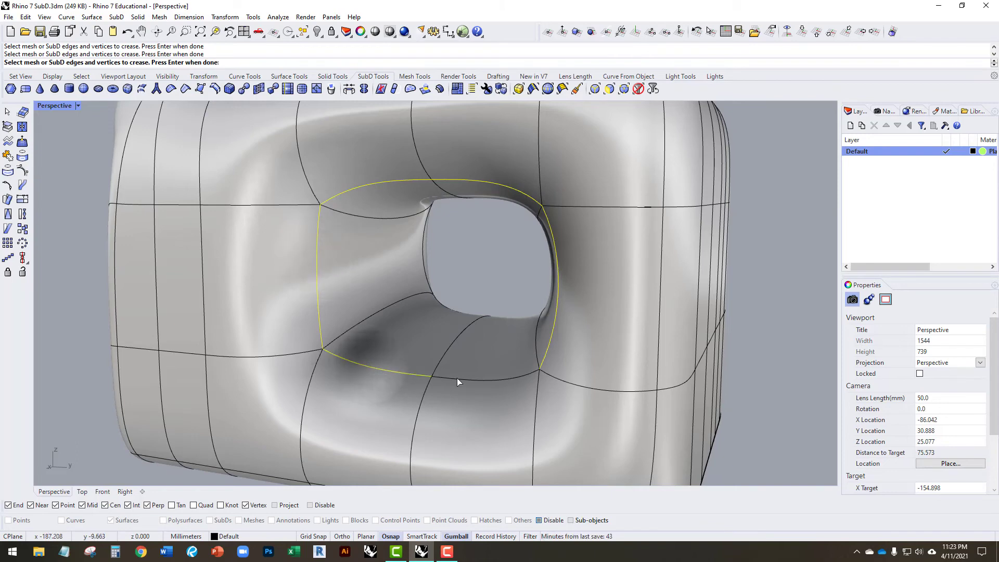
key(Return)
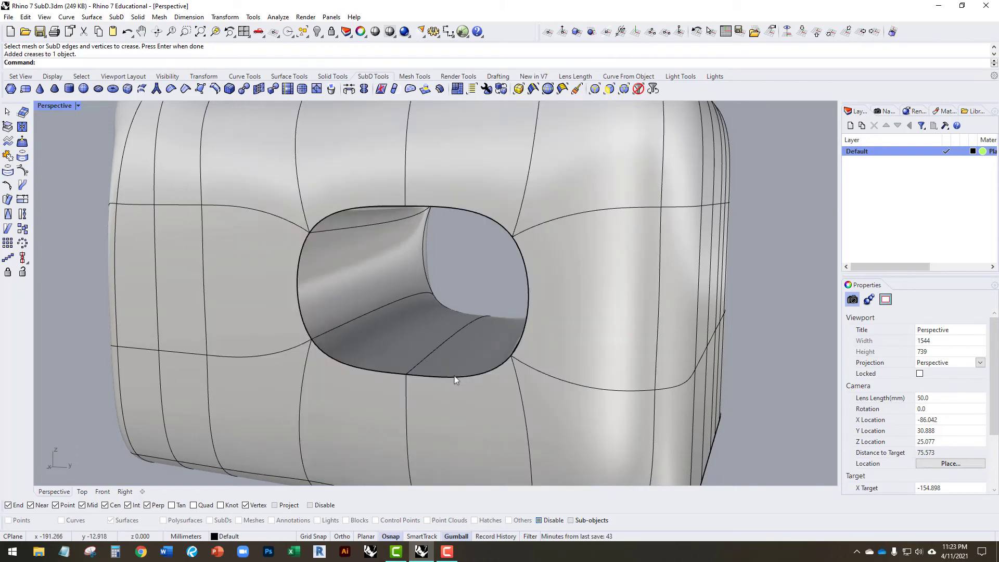
Undo the crease around the tunnel opening.
right_drag(454, 376, 436, 349)
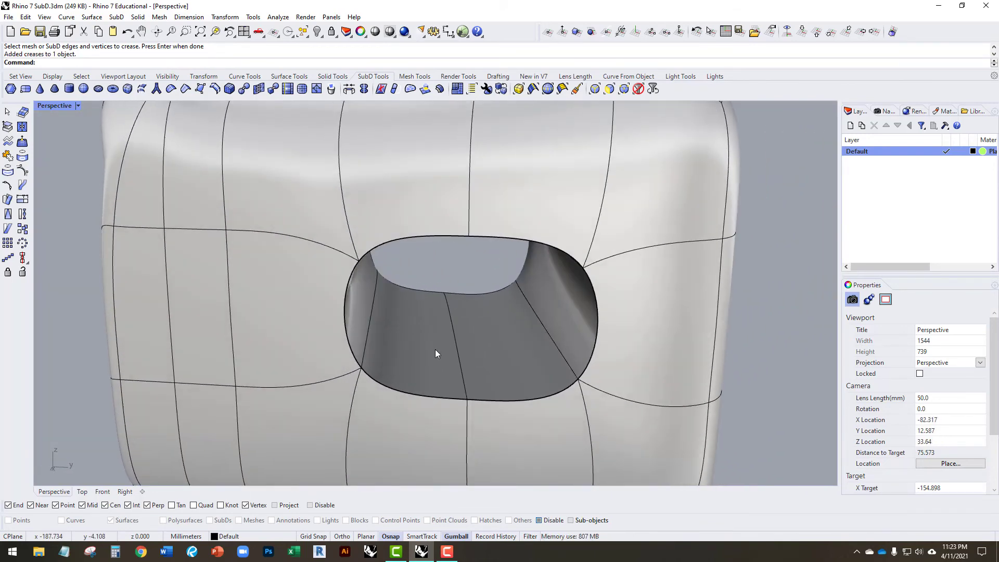
key(ctrl+z)
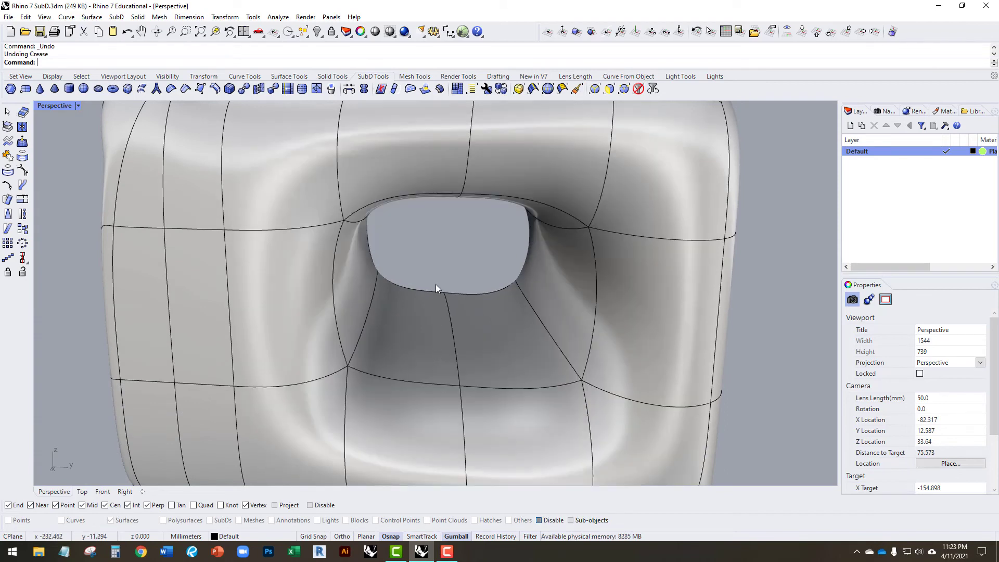
Delete a single face on the top of the large SubD box to open a small hole.
click(411, 90)
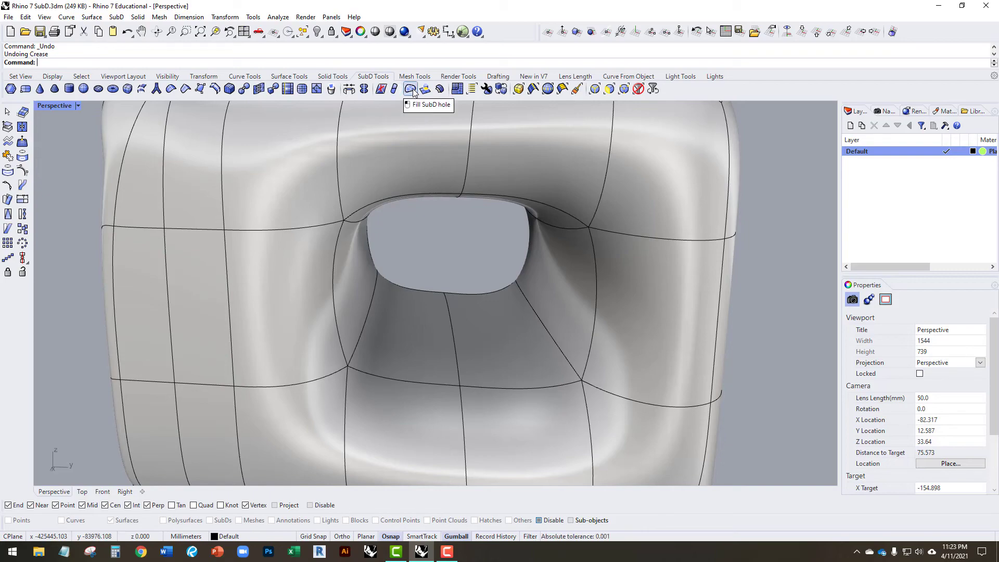
scroll(439, 185, down, 5)
right_drag(439, 185, 484, 211)
scroll(469, 205, up, 5)
scroll(497, 215, up, 5)
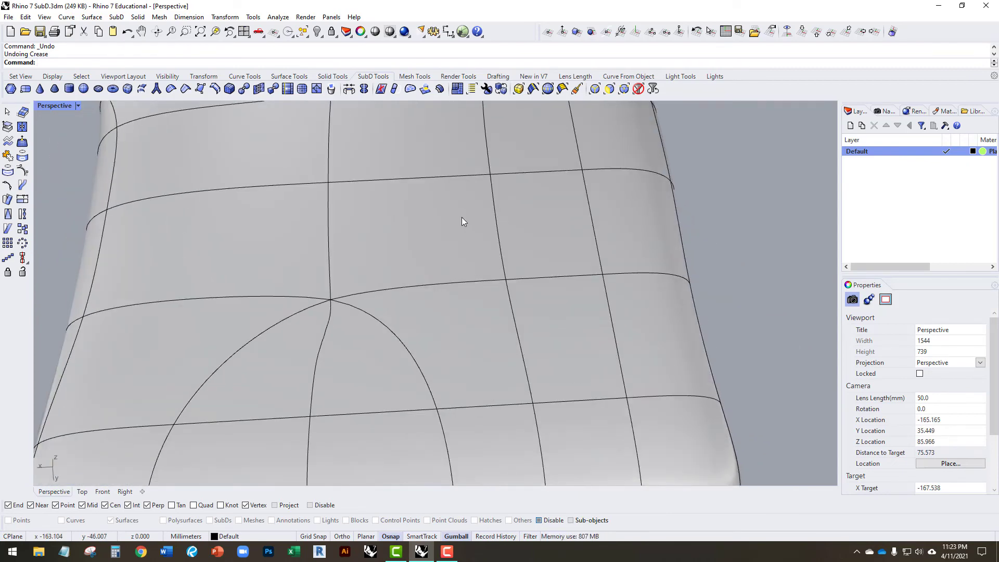
click(336, 91)
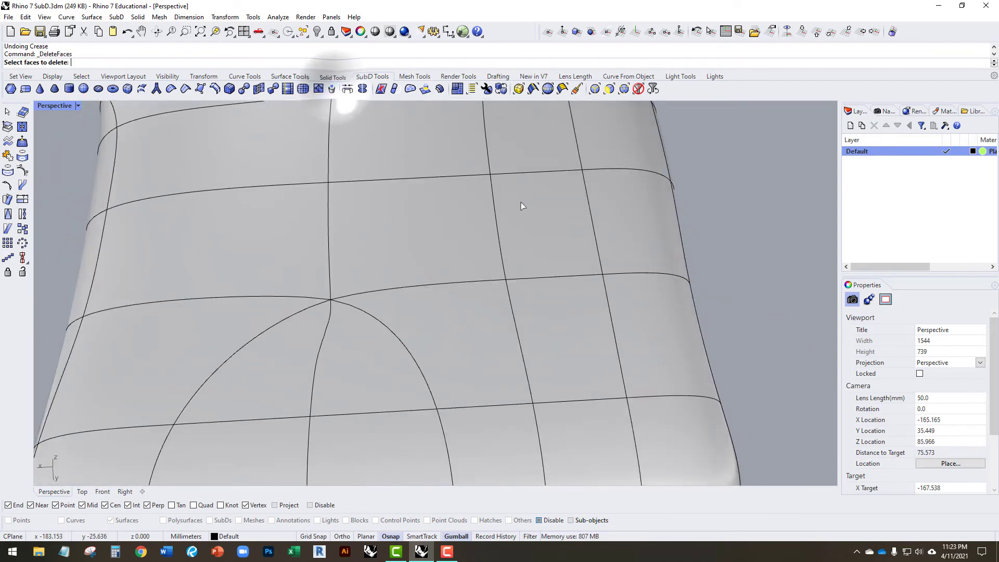
click(543, 217)
key(Return)
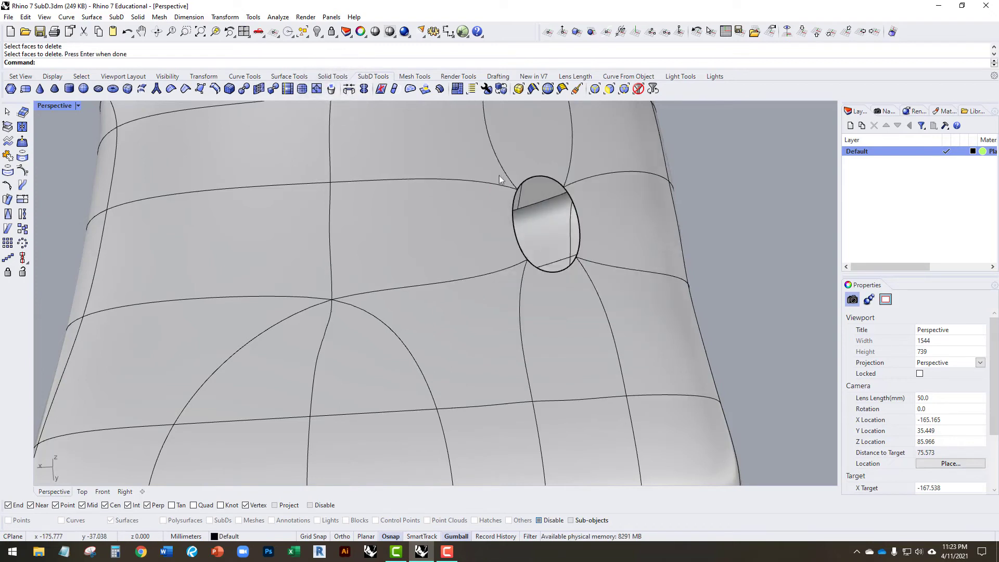
Fill the hole on top of the large SubD box from its boundary edges, using the Automatic patch style.
click(410, 90)
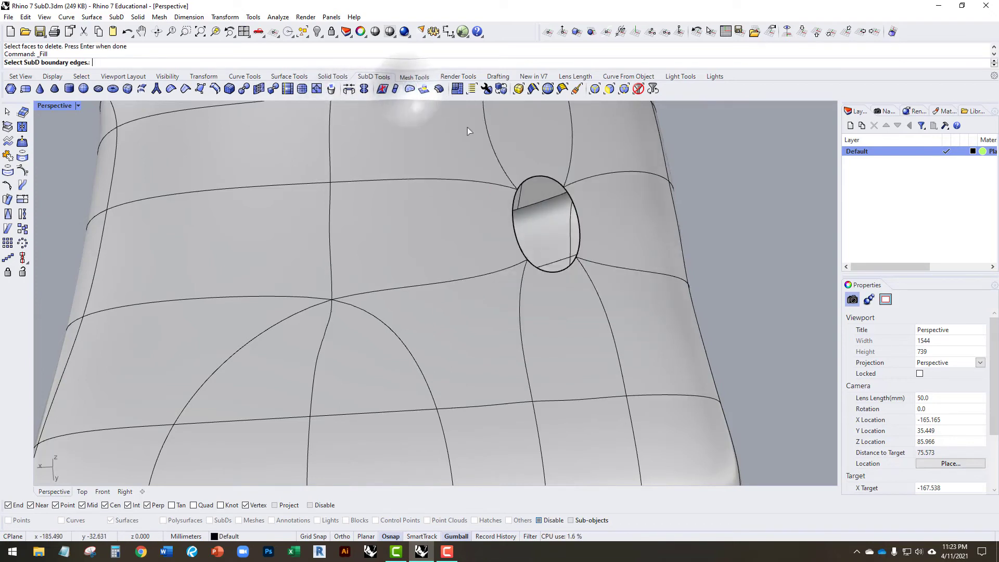
click(547, 177)
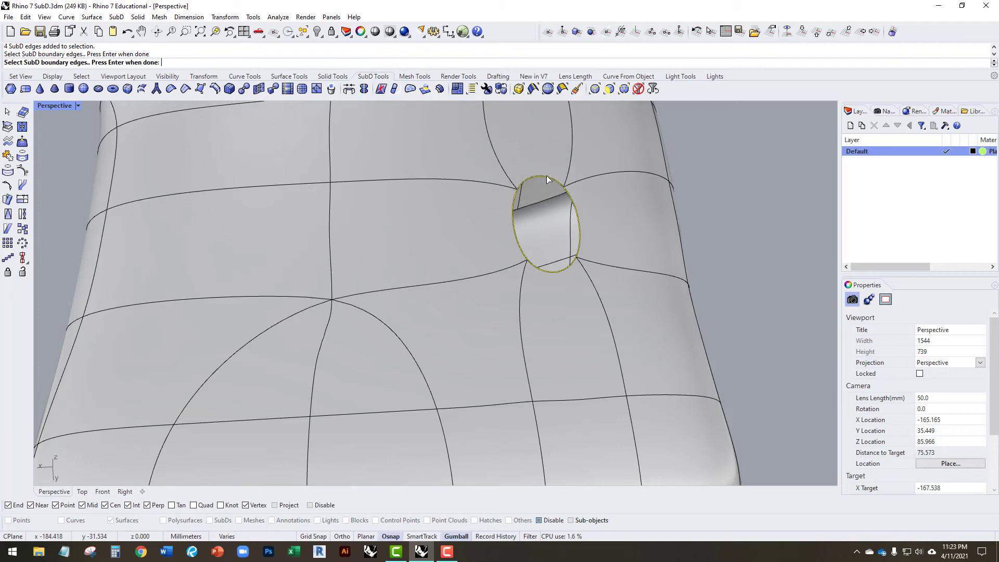
key(Return)
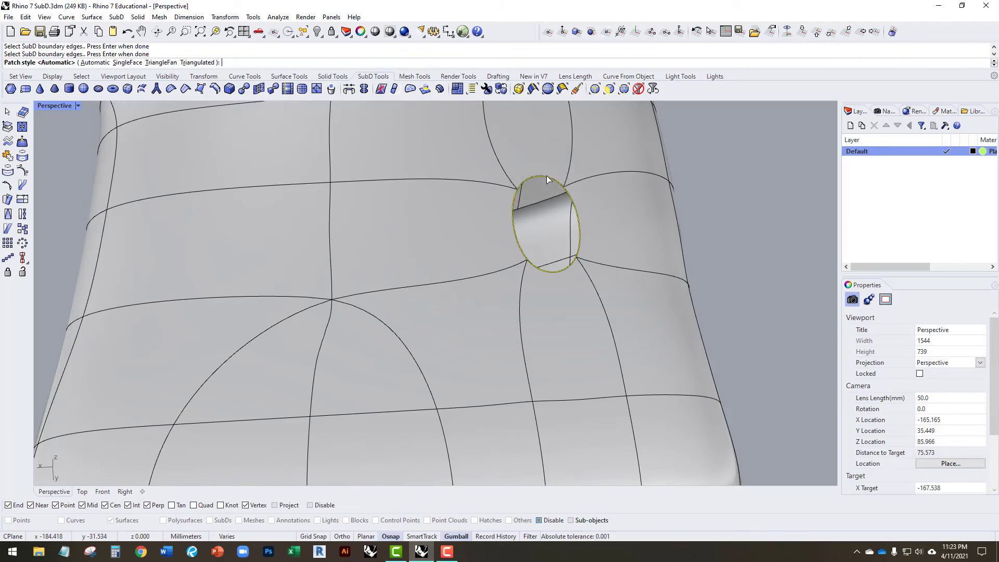
key(Return)
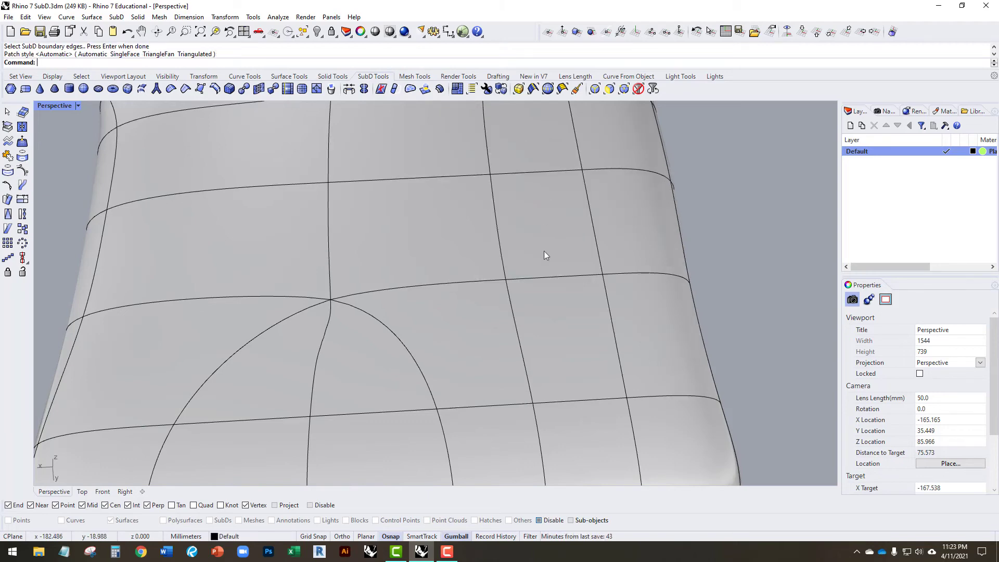
right_drag(544, 251, 511, 226)
right_drag(507, 164, 381, 197)
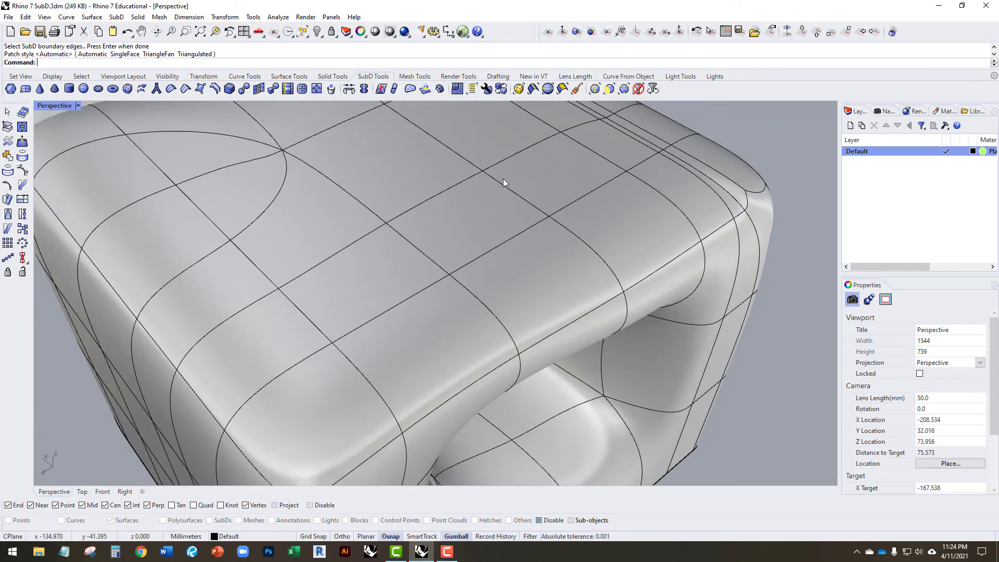
Frame the open-ended branching SubD pipe and examine its widest open end.
scroll(511, 191, down, 5)
scroll(510, 188, down, 4)
scroll(335, 218, up, 10)
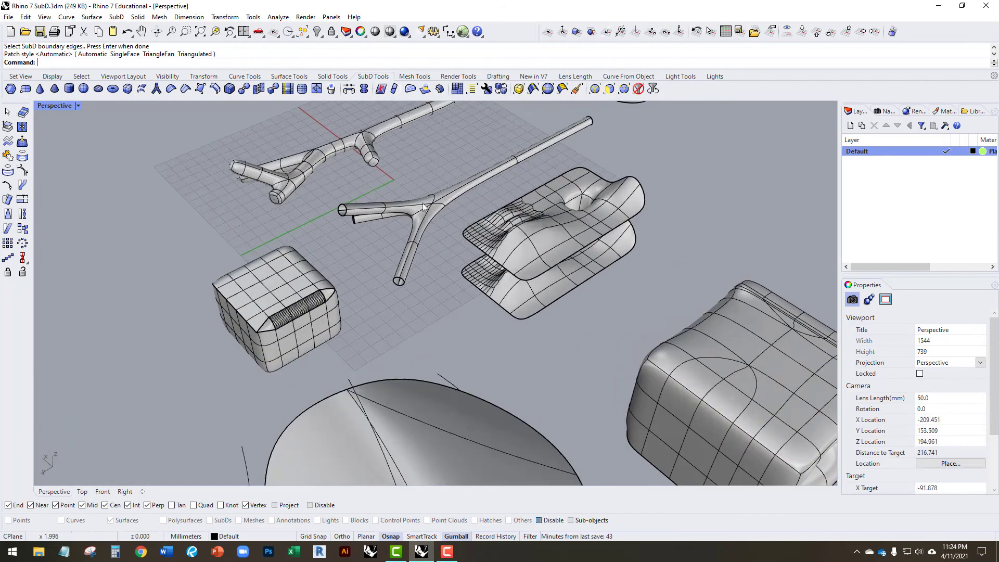
right_drag(335, 218, 327, 238)
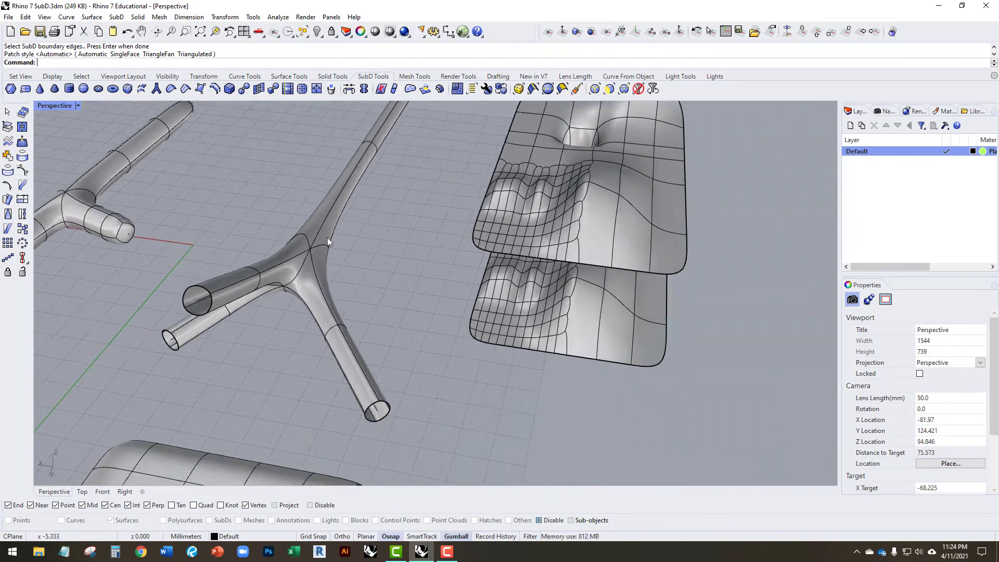
scroll(210, 291, up, 5)
scroll(210, 296, down, 5)
right_drag(235, 283, 157, 339)
click(157, 339)
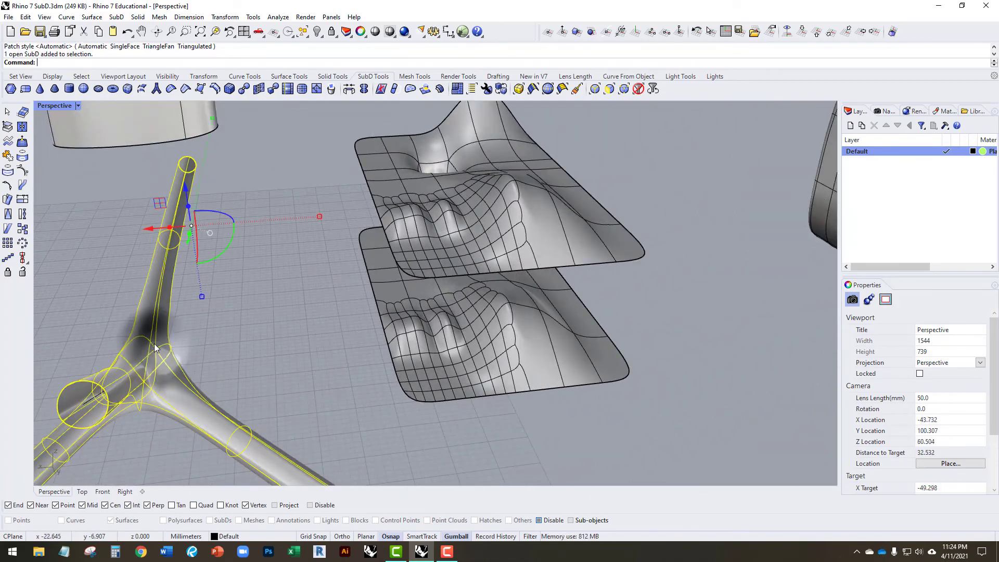
click(215, 31)
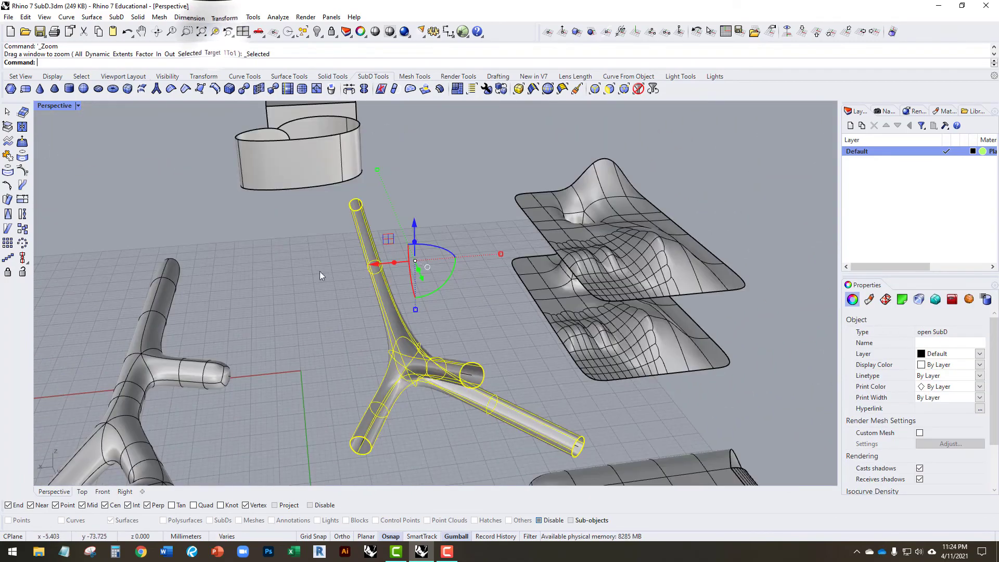
key(Escape)
right_drag(305, 322, 347, 316)
scroll(347, 316, up, 5)
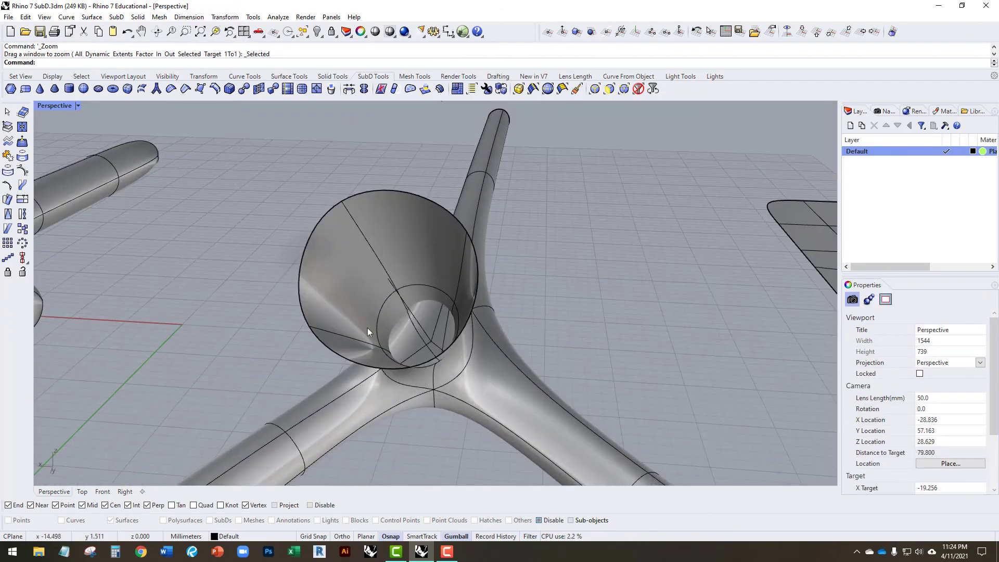
right_drag(403, 353, 396, 352)
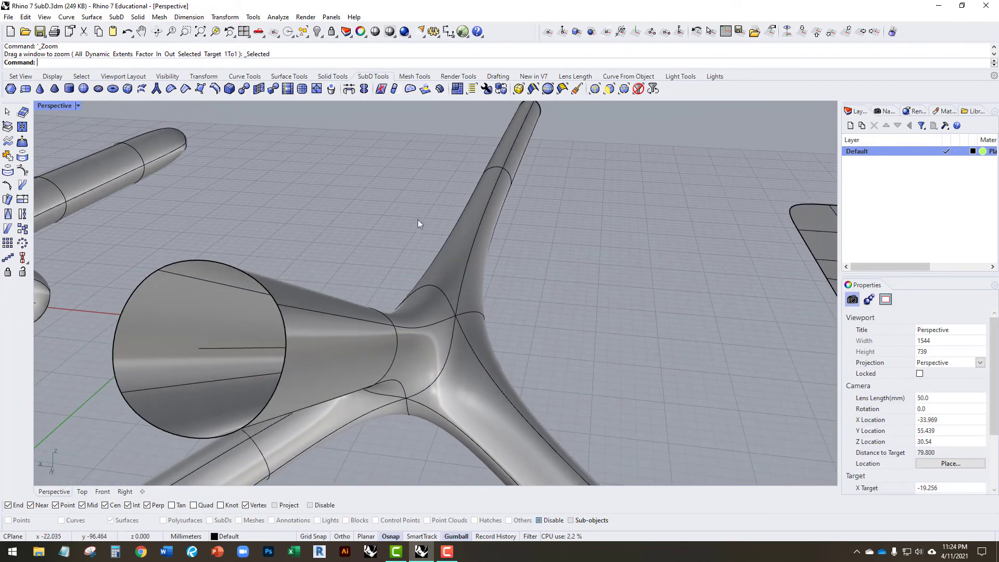
Offset the open-ended branching SubD pipe outward by 0.2 mm as a solid, on one side only and keeping the input.
click(439, 89)
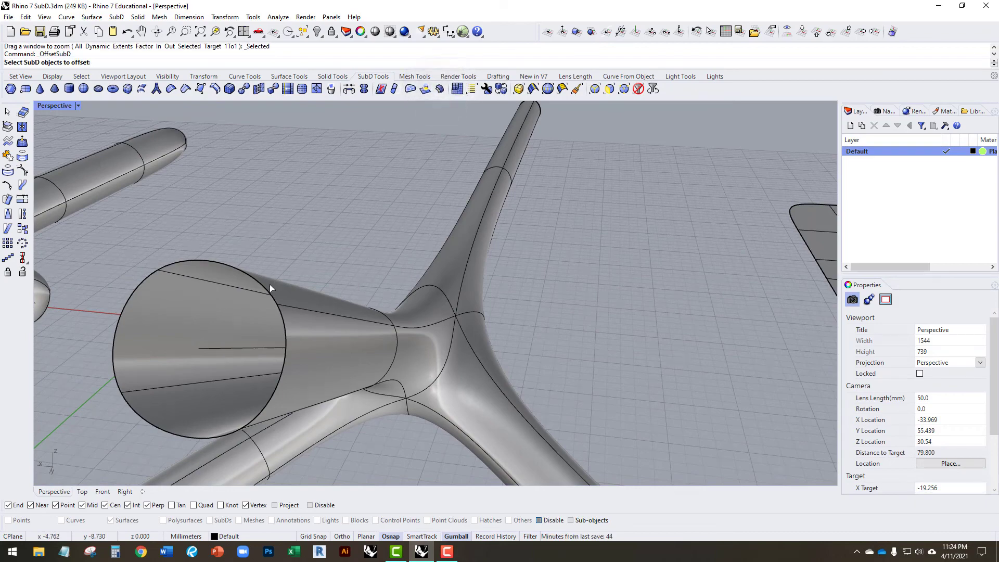
click(300, 305)
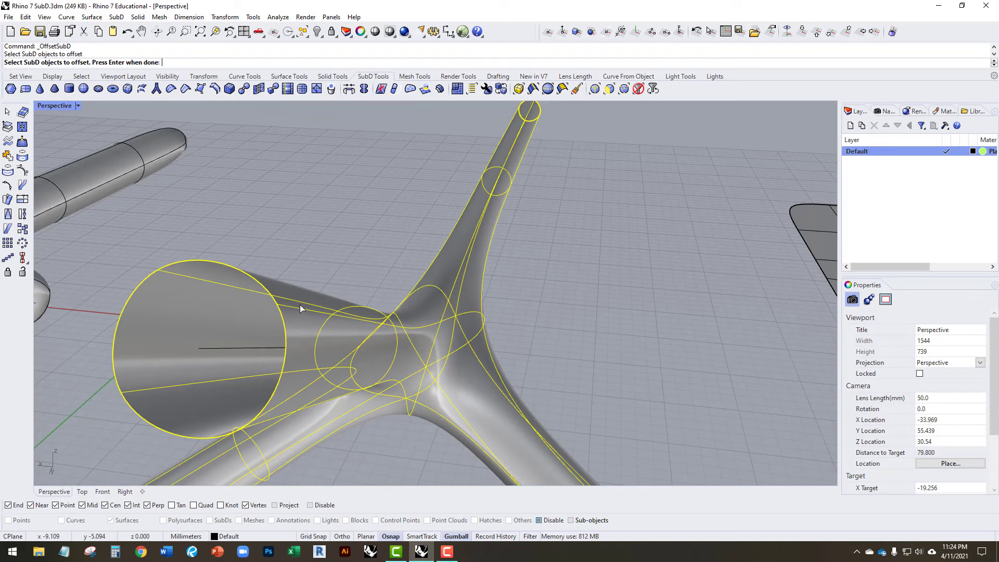
key(Return)
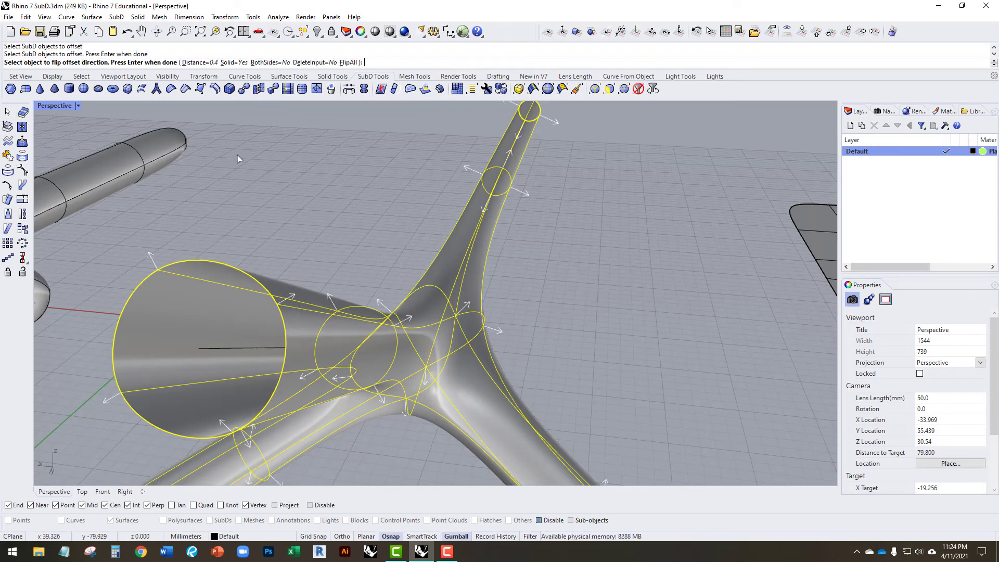
click(199, 63)
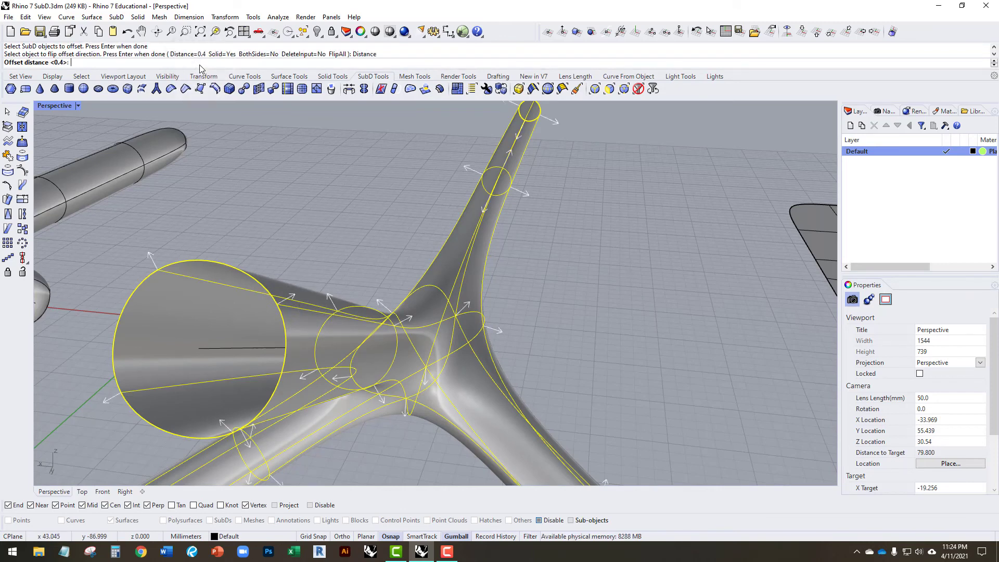
key(Return)
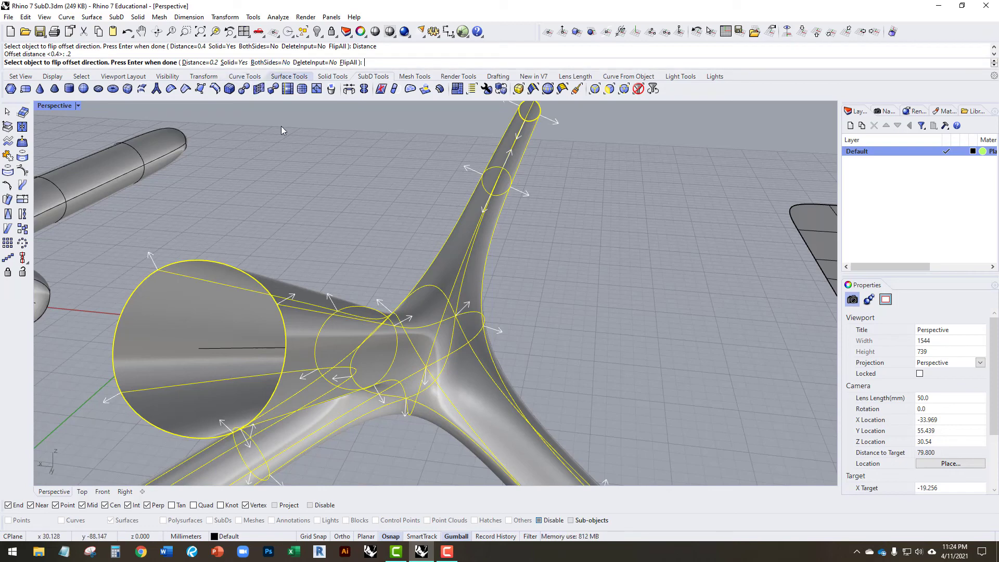
key(Return)
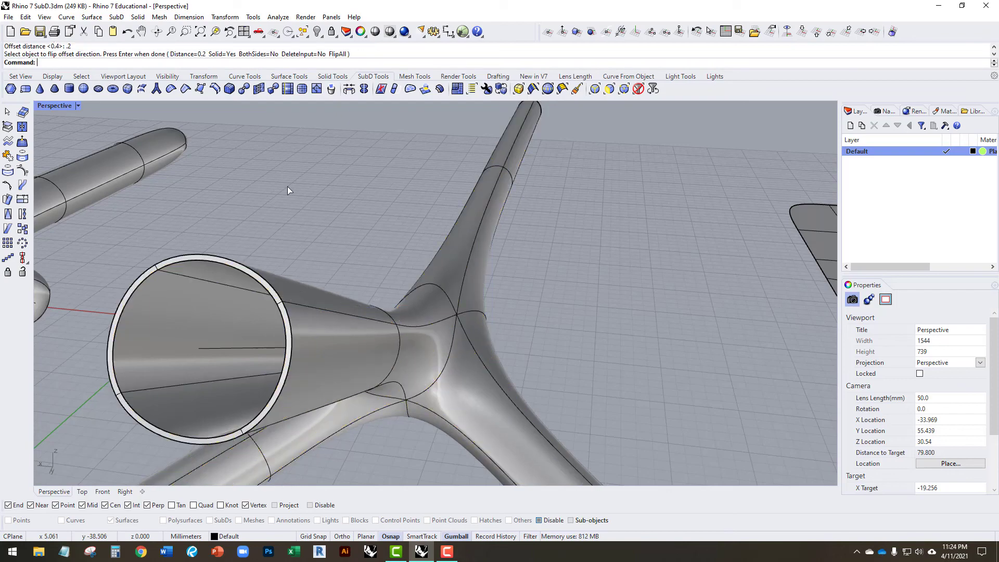
Examine the wall thickness at the offset pipe's open ends and its outer shape from several angles.
right_drag(376, 232, 327, 300)
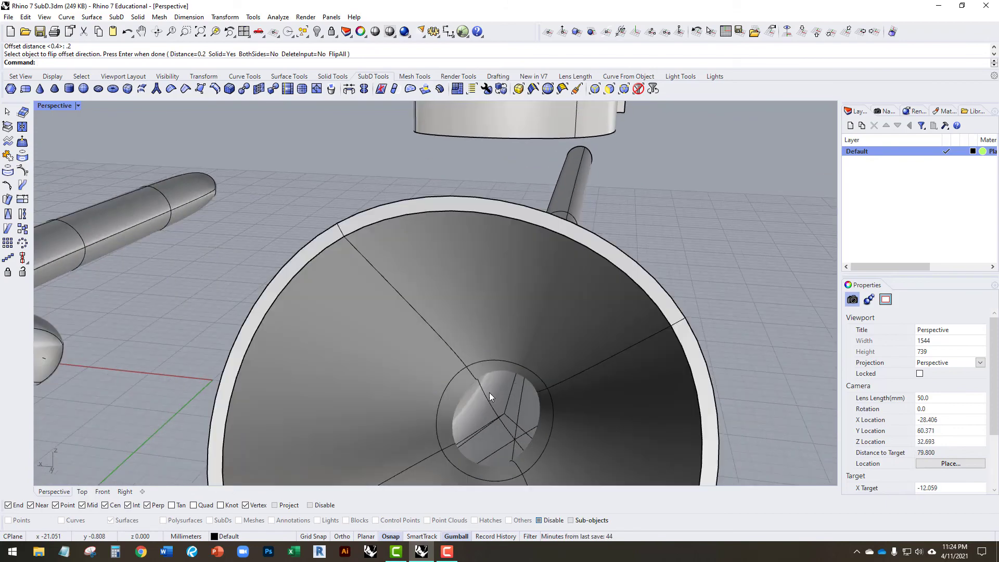
right_drag(489, 392, 441, 359)
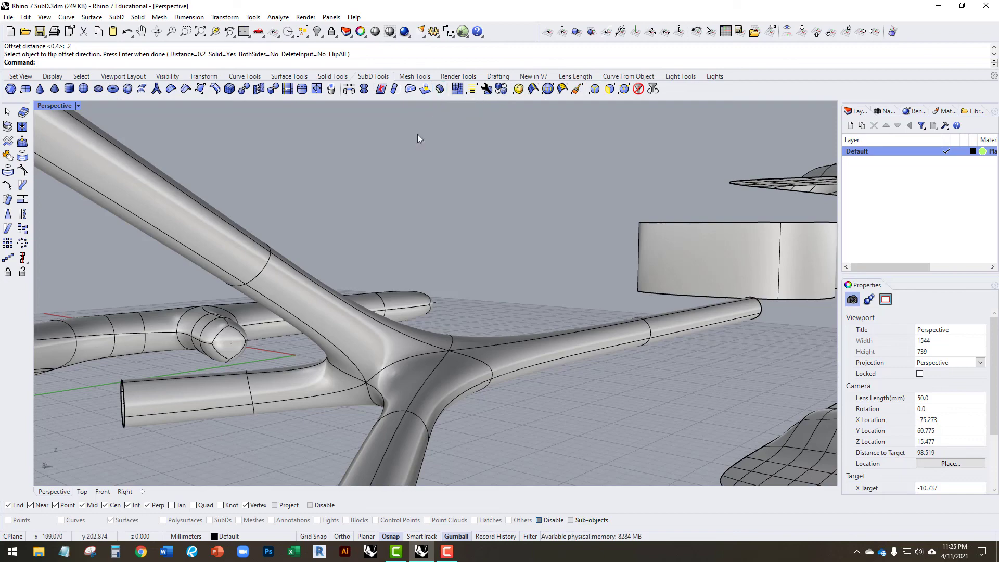
right_drag(418, 135, 420, 301)
scroll(423, 301, up, 5)
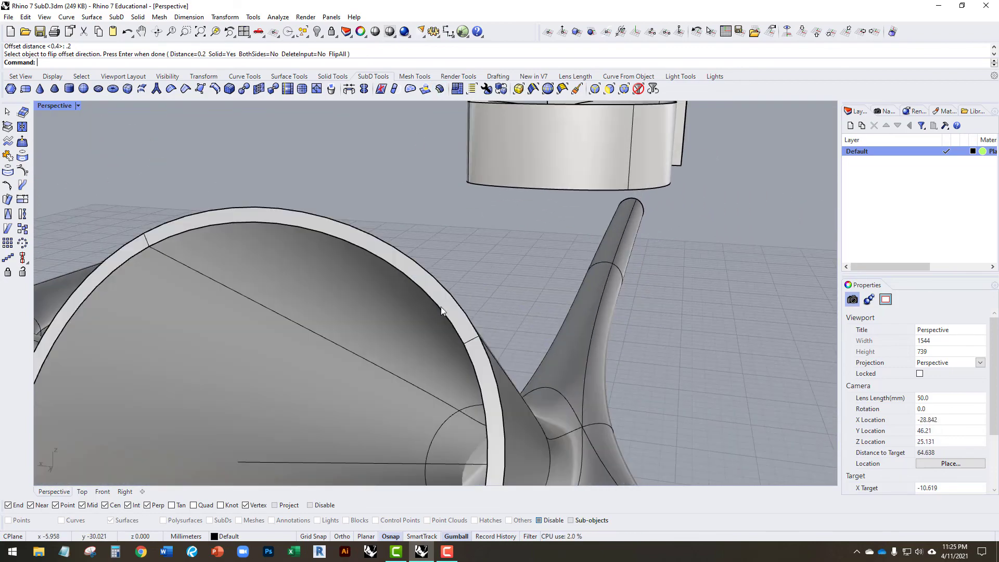
right_drag(441, 307, 441, 309)
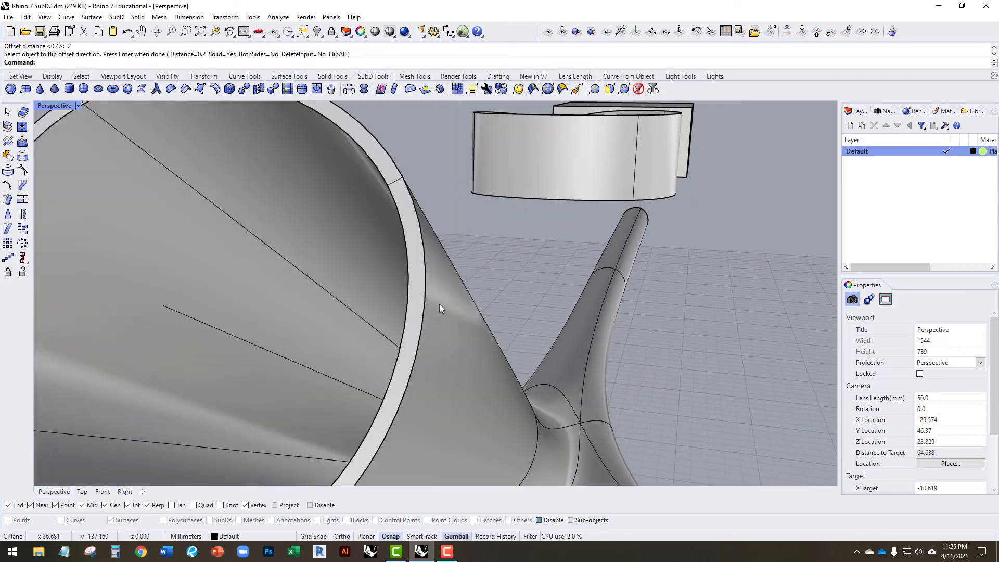
scroll(398, 235, down, 10)
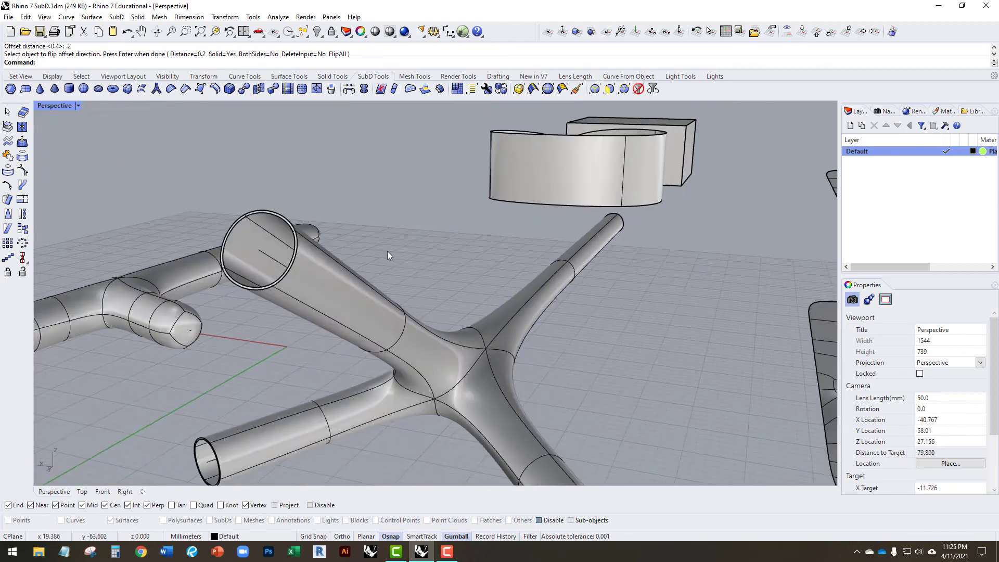
right_drag(363, 286, 365, 285)
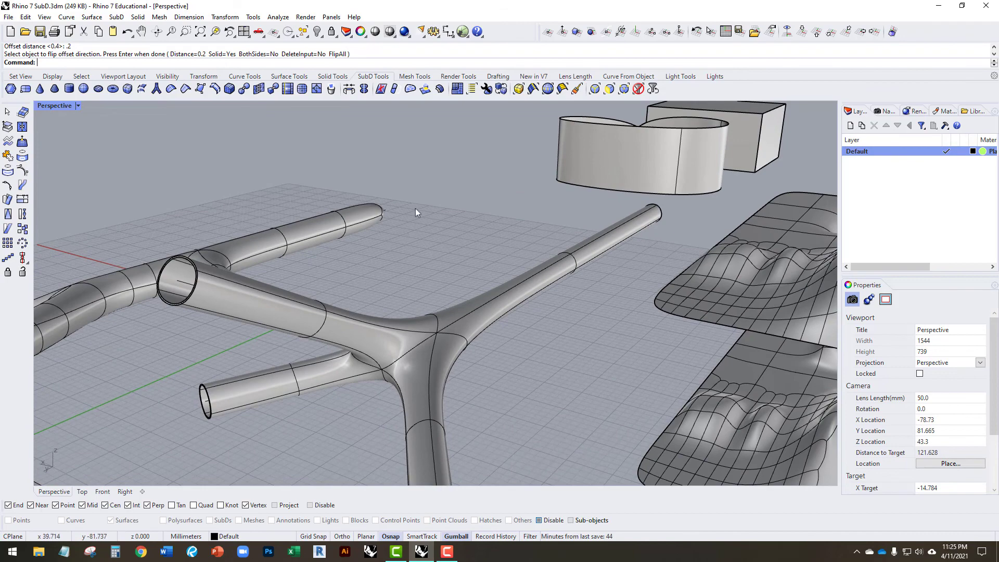
mouse_move(421, 194)
right_down()
mouse_move(397, 211)
mouse_move(413, 196)
mouse_move(421, 204)
right_up()
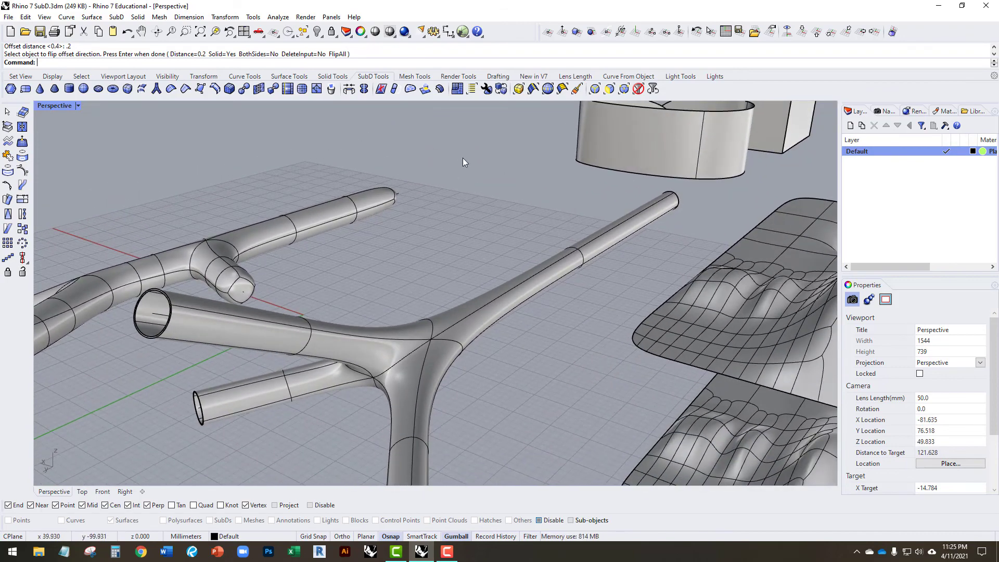
scroll(463, 160, down, 10)
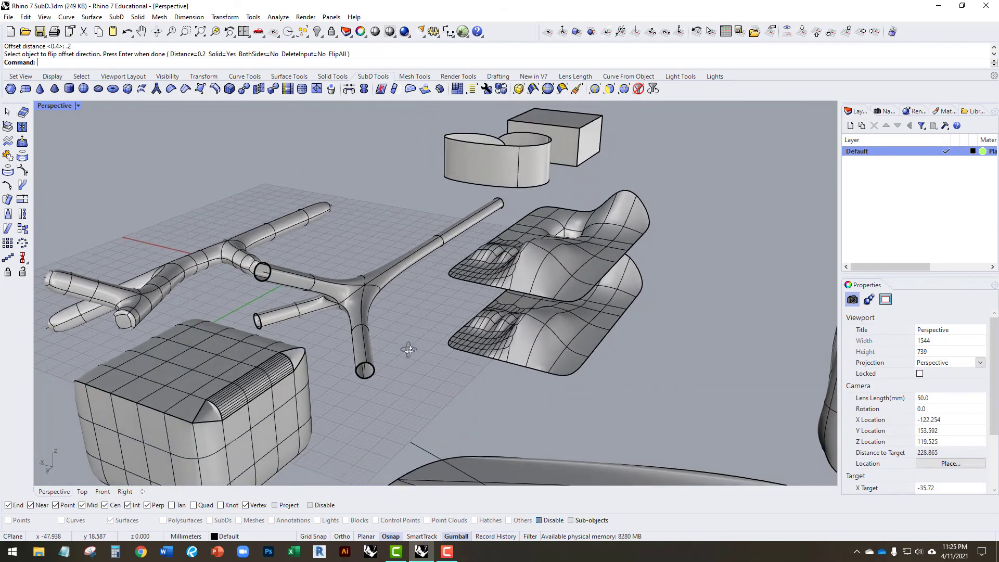
right_drag(404, 337, 394, 360)
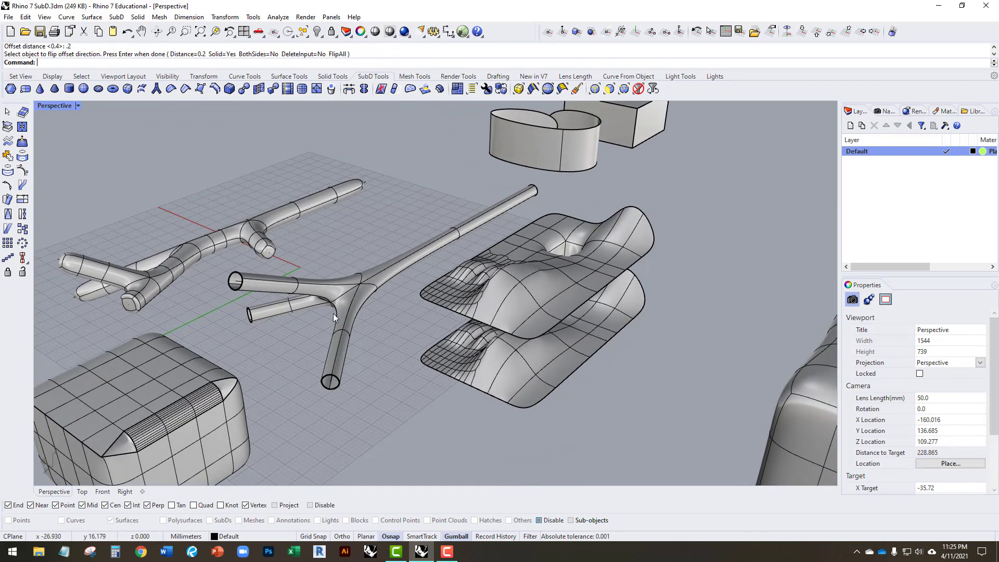
scroll(334, 315, up, 6)
mouse_move(333, 313)
right_down()
mouse_move(431, 339)
mouse_move(410, 310)
mouse_move(338, 301)
right_up()
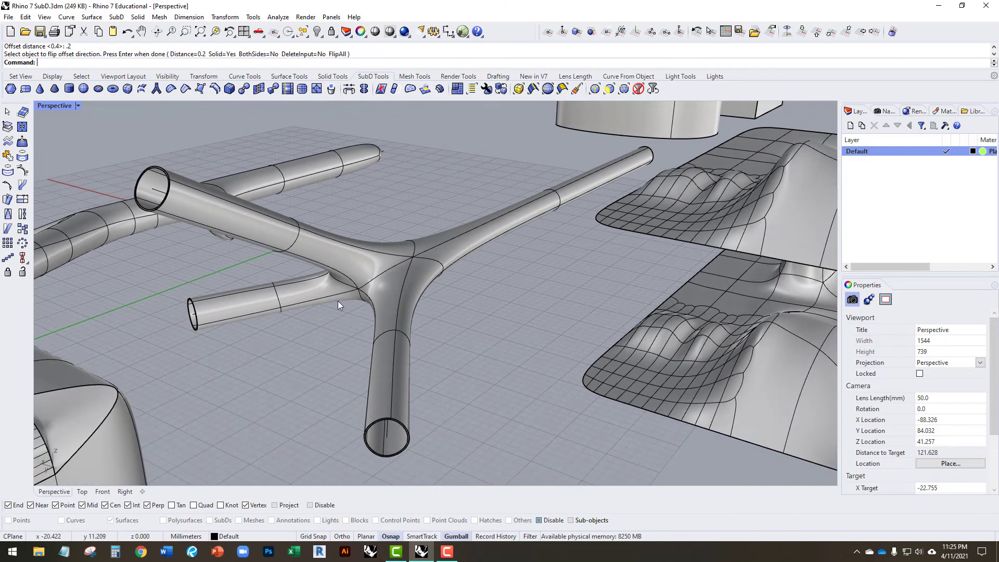